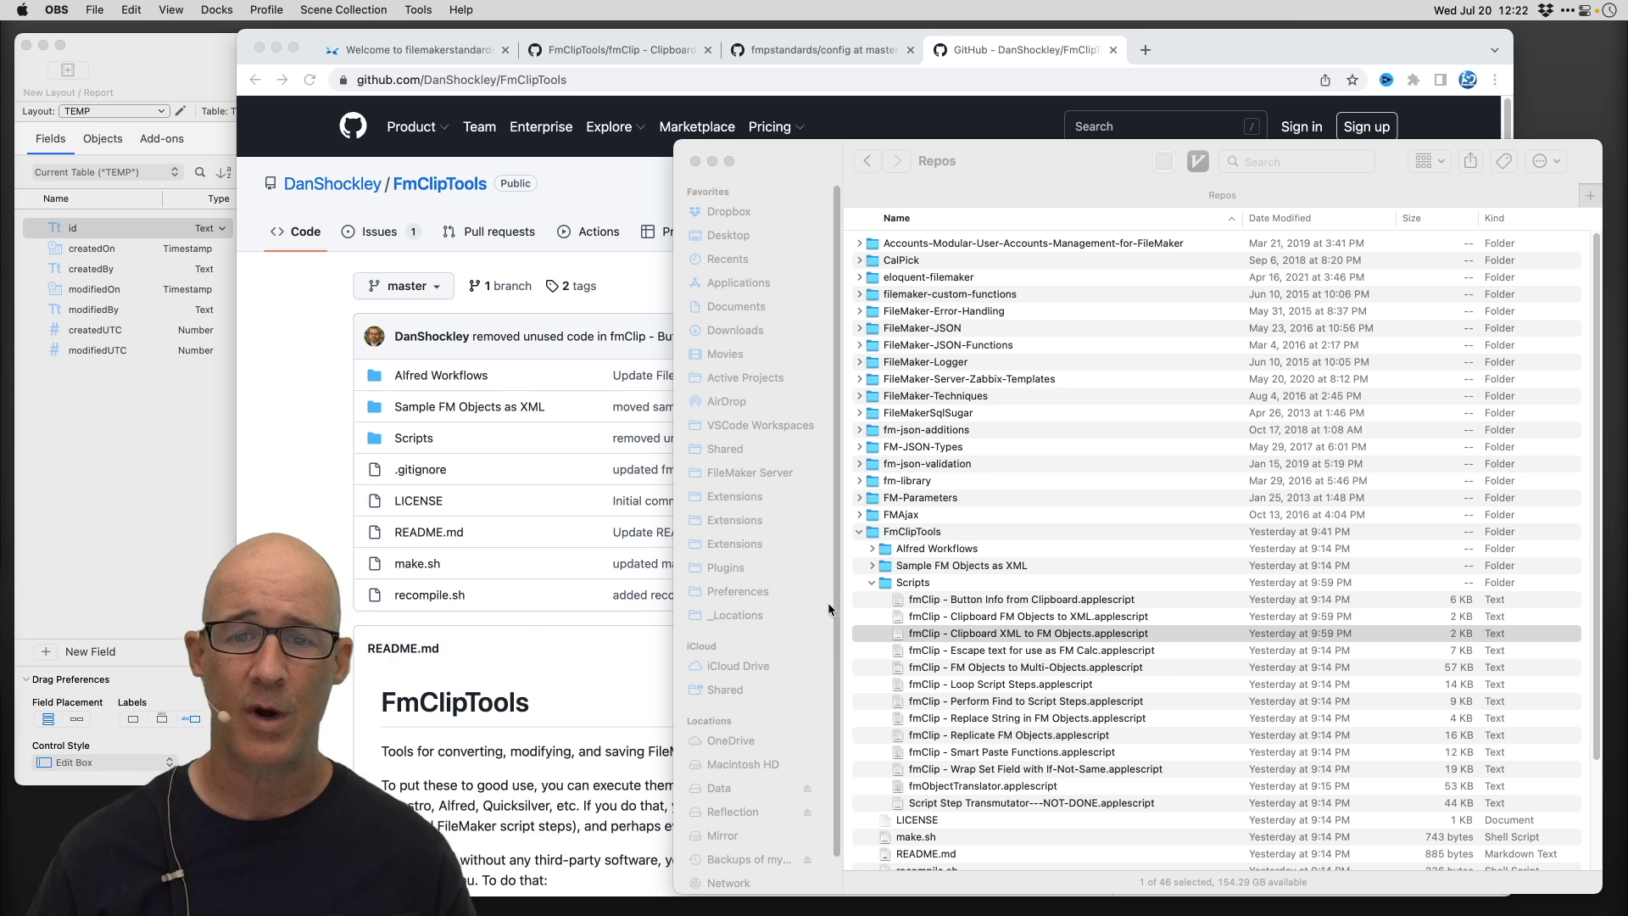
- Bring the FmClipTools GitHub page forward and select its full repository address
{"action": "left_click", "coordinate": [1223, 44]}
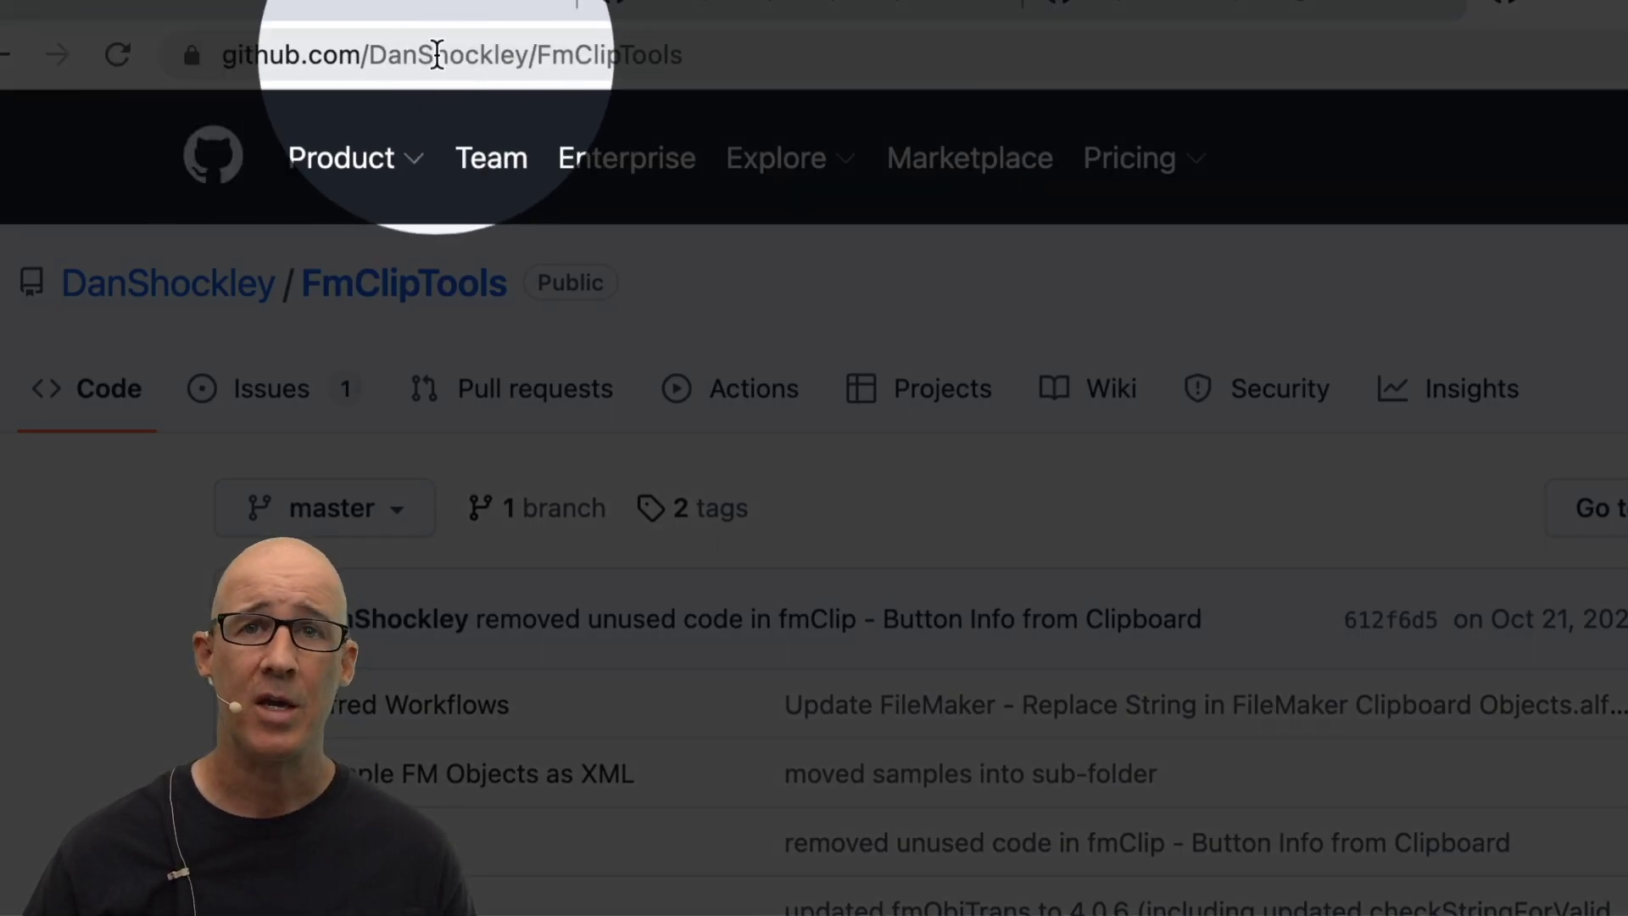
{"action": "left_click", "coordinate": [437, 56]}
{"action": "double_click", "coordinate": [518, 55]}
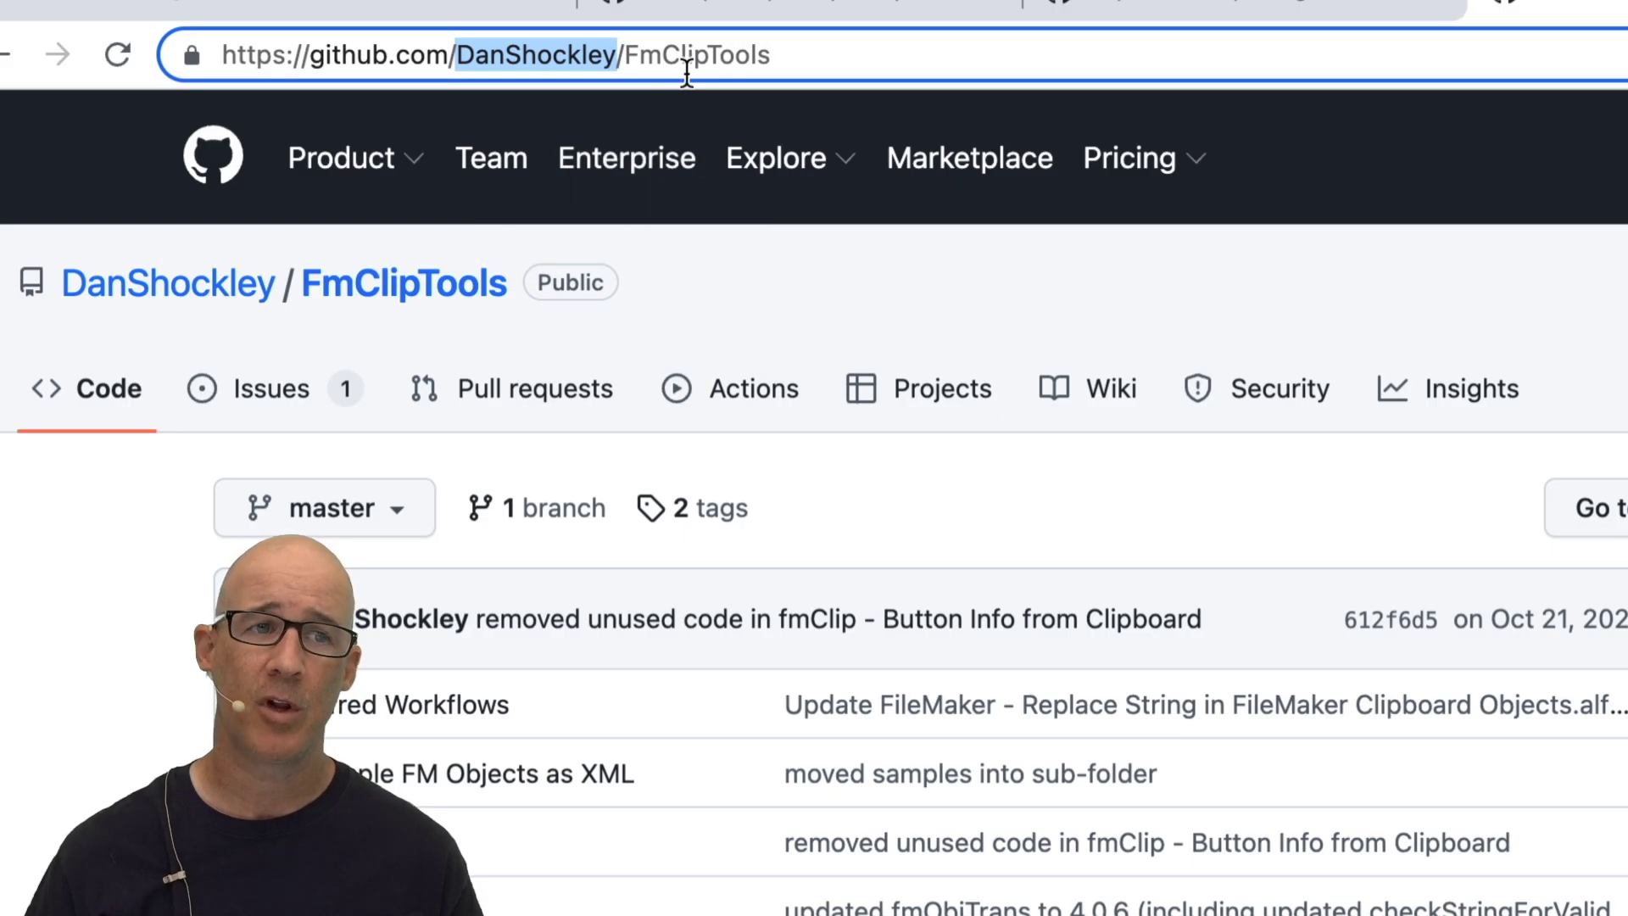
{"action": "left_click_drag", "start_coordinate": [770, 49], "coordinate": [642, 28]}
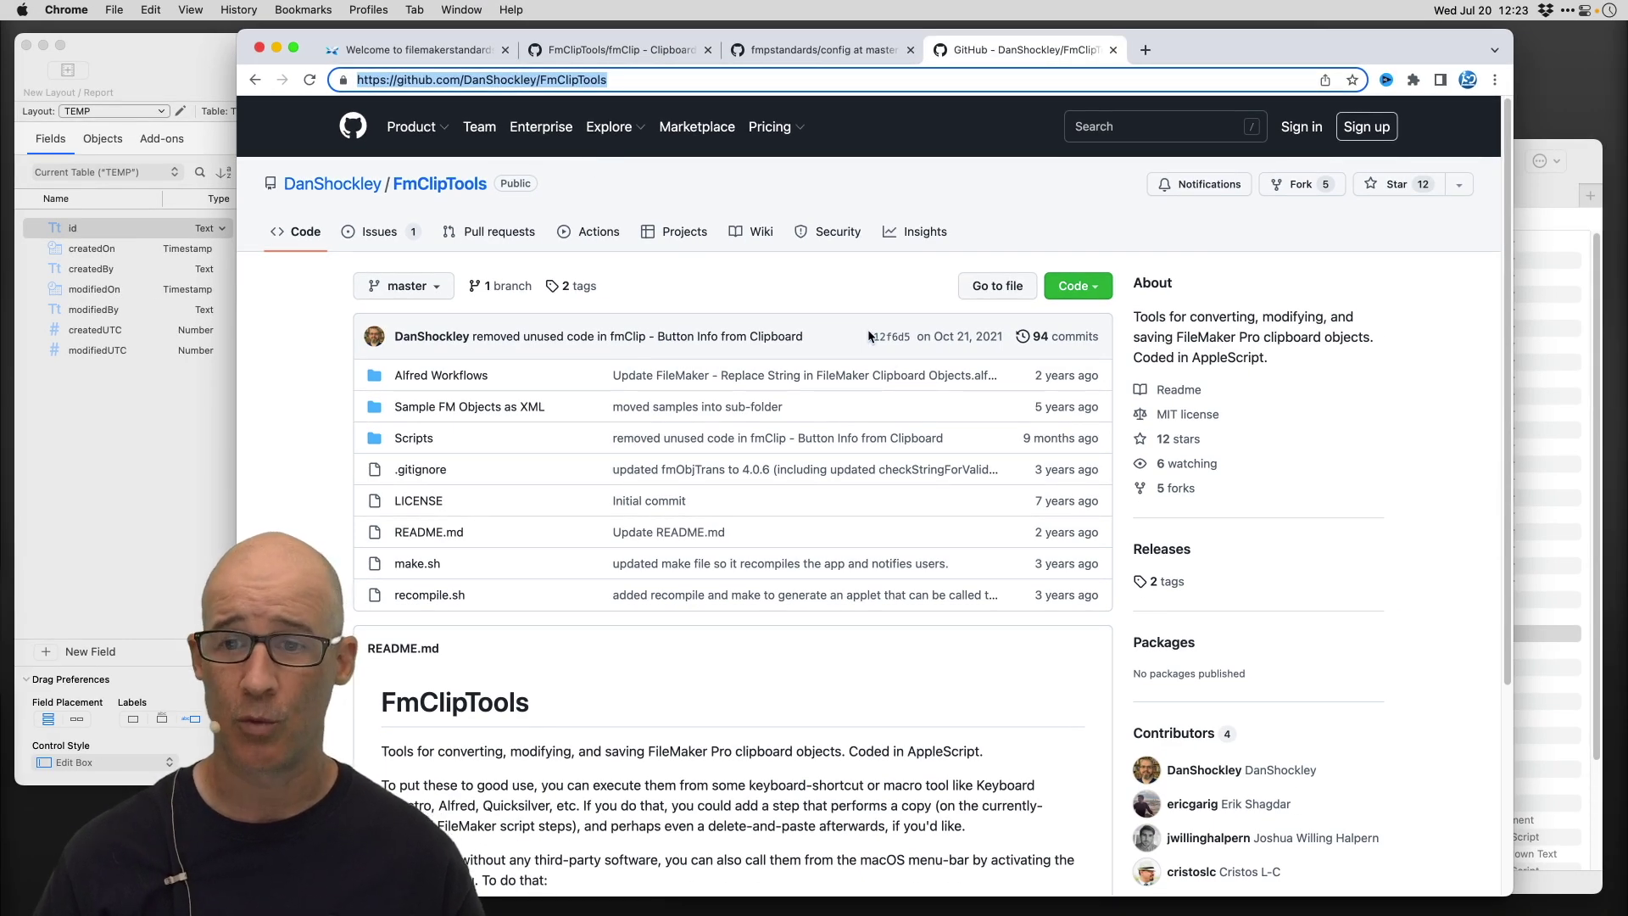
{"action": "key", "text": "super+space"}
{"action": "type", "text": "bet"}
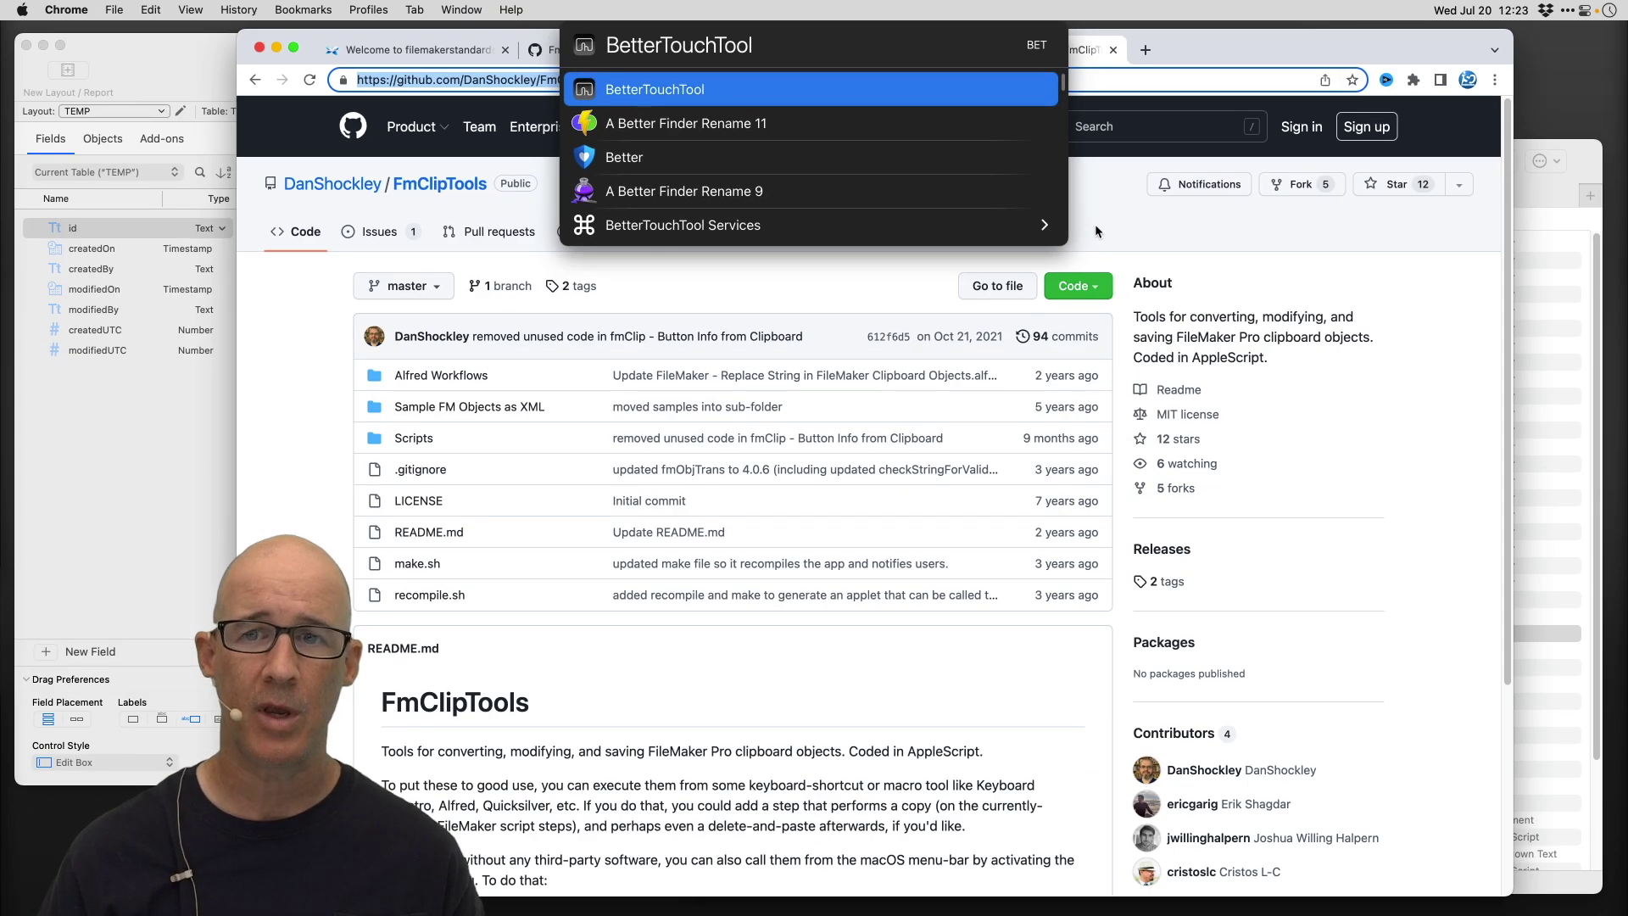
{"action": "left_click", "coordinate": [1095, 225]}
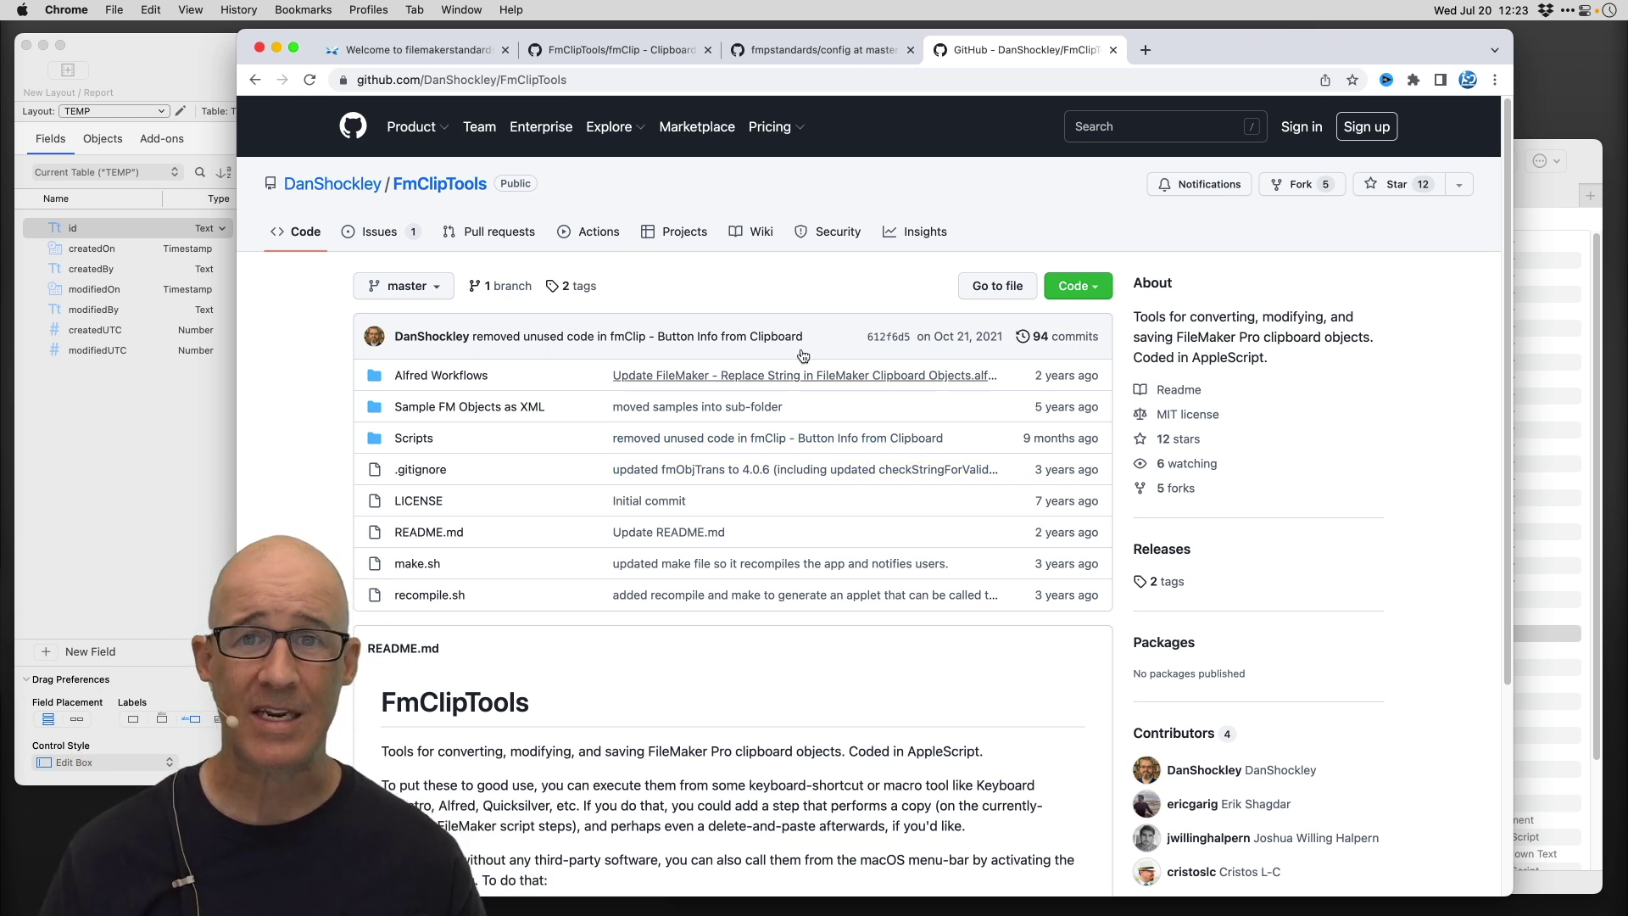
- Move Chrome aside and close BetterTouchTool, bringing FileMaker's TEMP layout forward
{"action": "left_click_drag", "start_coordinate": [1197, 42], "coordinate": [1205, 888]}
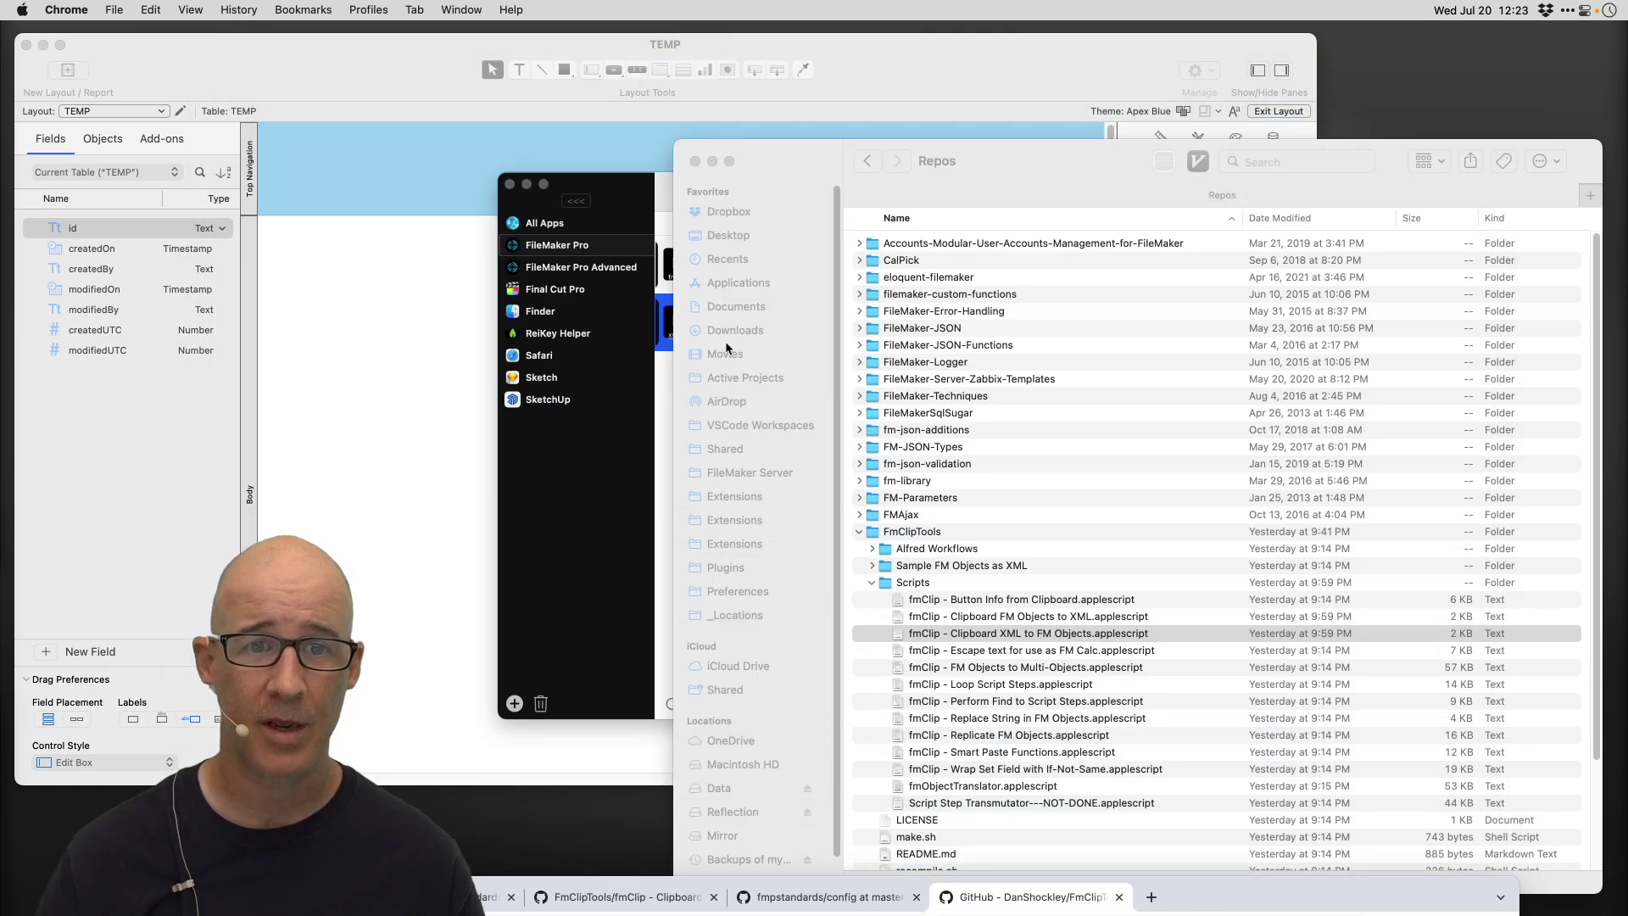
{"action": "left_click", "coordinate": [634, 188]}
{"action": "left_click_drag", "start_coordinate": [1125, 193], "coordinate": [1025, 195]}
{"action": "left_click", "coordinate": [409, 188]}
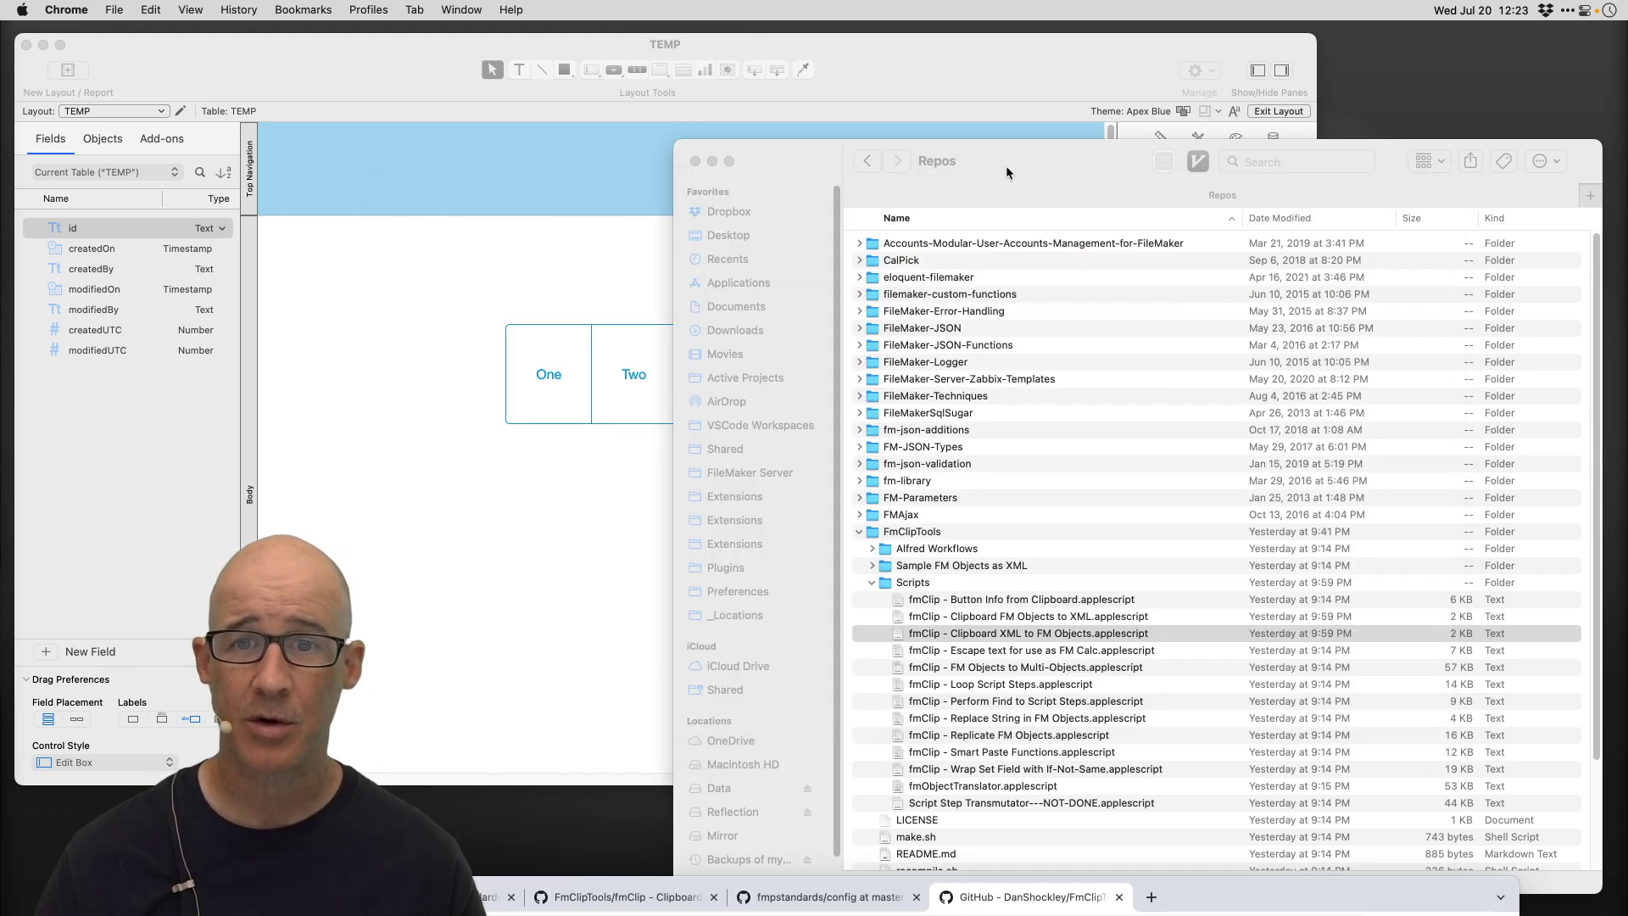
{"action": "left_click", "coordinate": [979, 78]}
{"action": "key", "text": "super+v"}
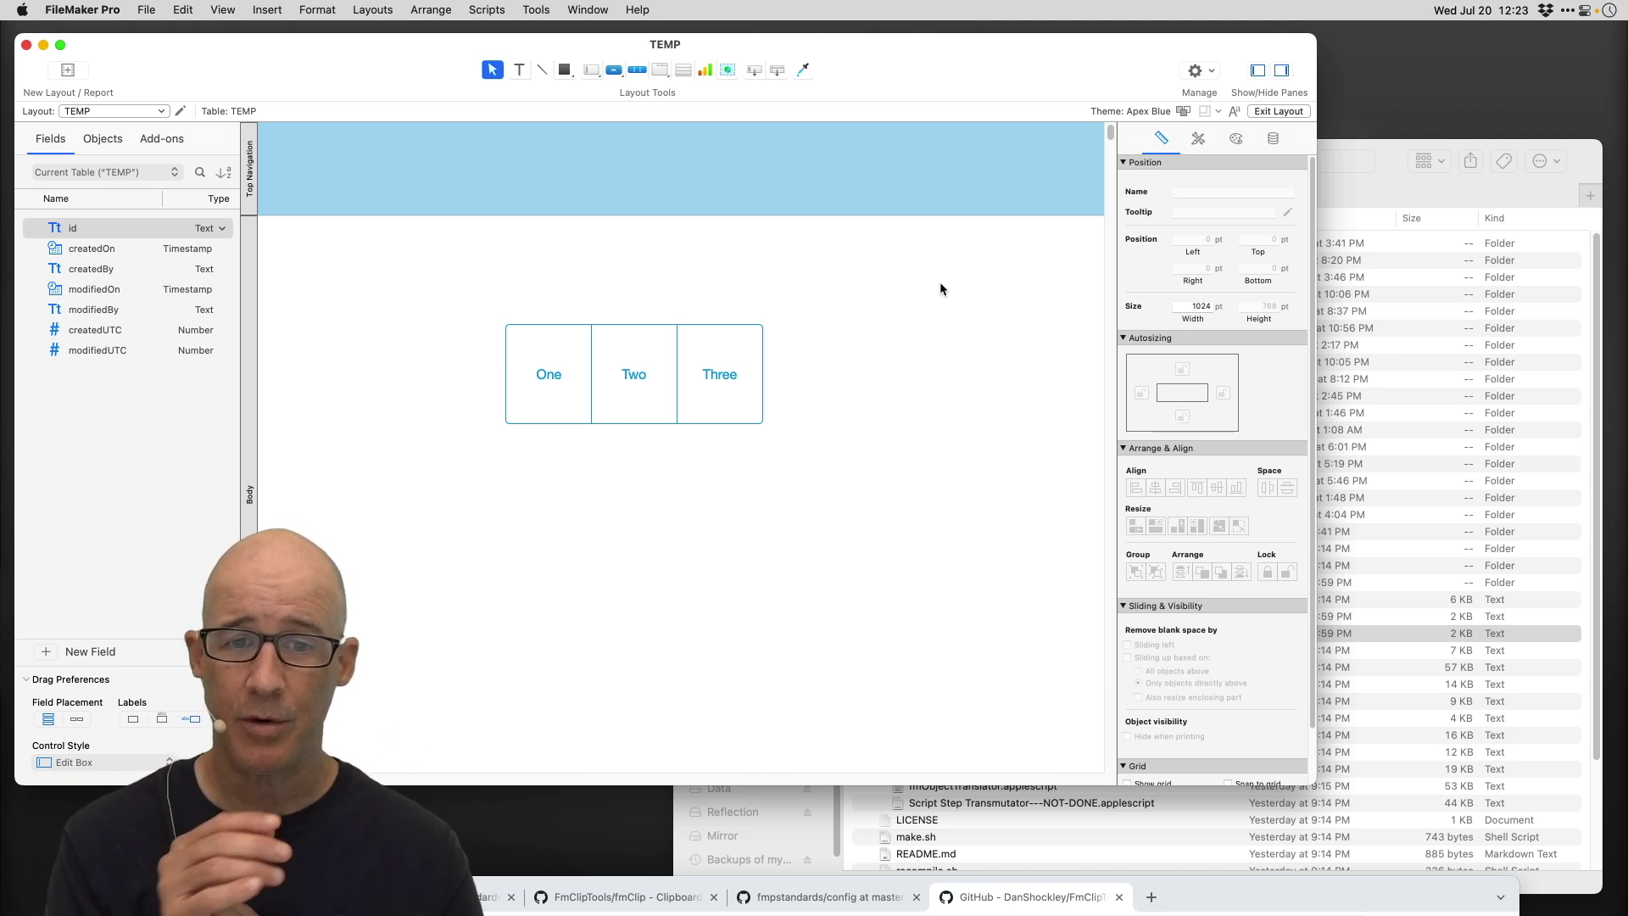
- Open Button Bar Setup for the One/Two/Three bar, check its pause option, and close it
{"action": "left_click", "coordinate": [640, 360]}
{"action": "left_click_drag", "start_coordinate": [900, 60], "coordinate": [899, 57]}
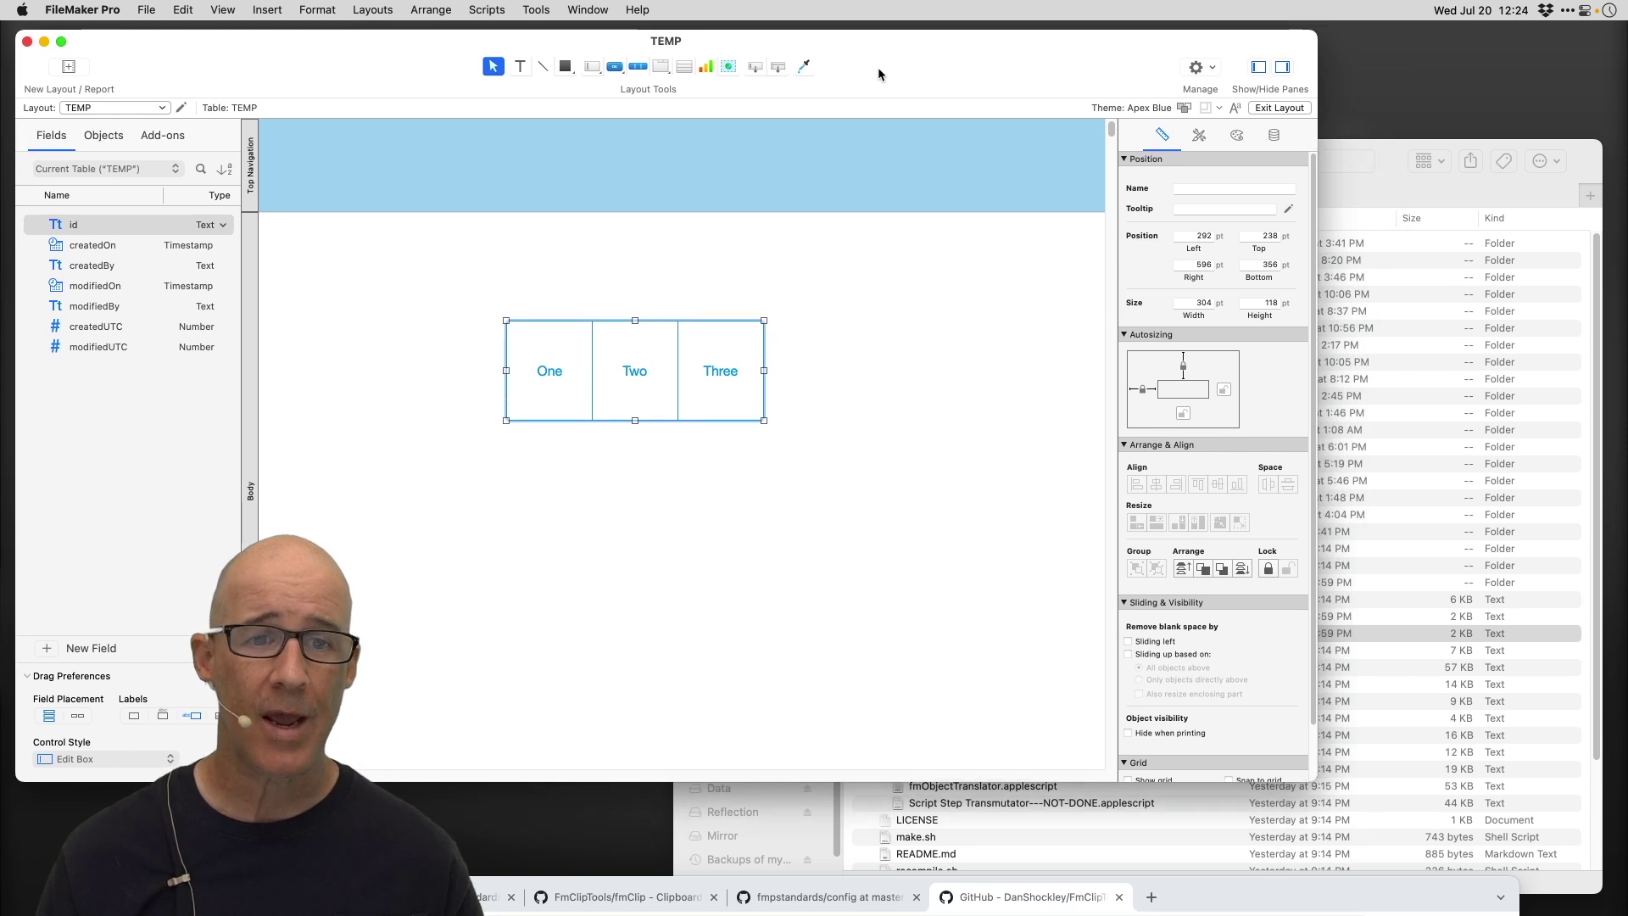
{"action": "double_click", "coordinate": [551, 373]}
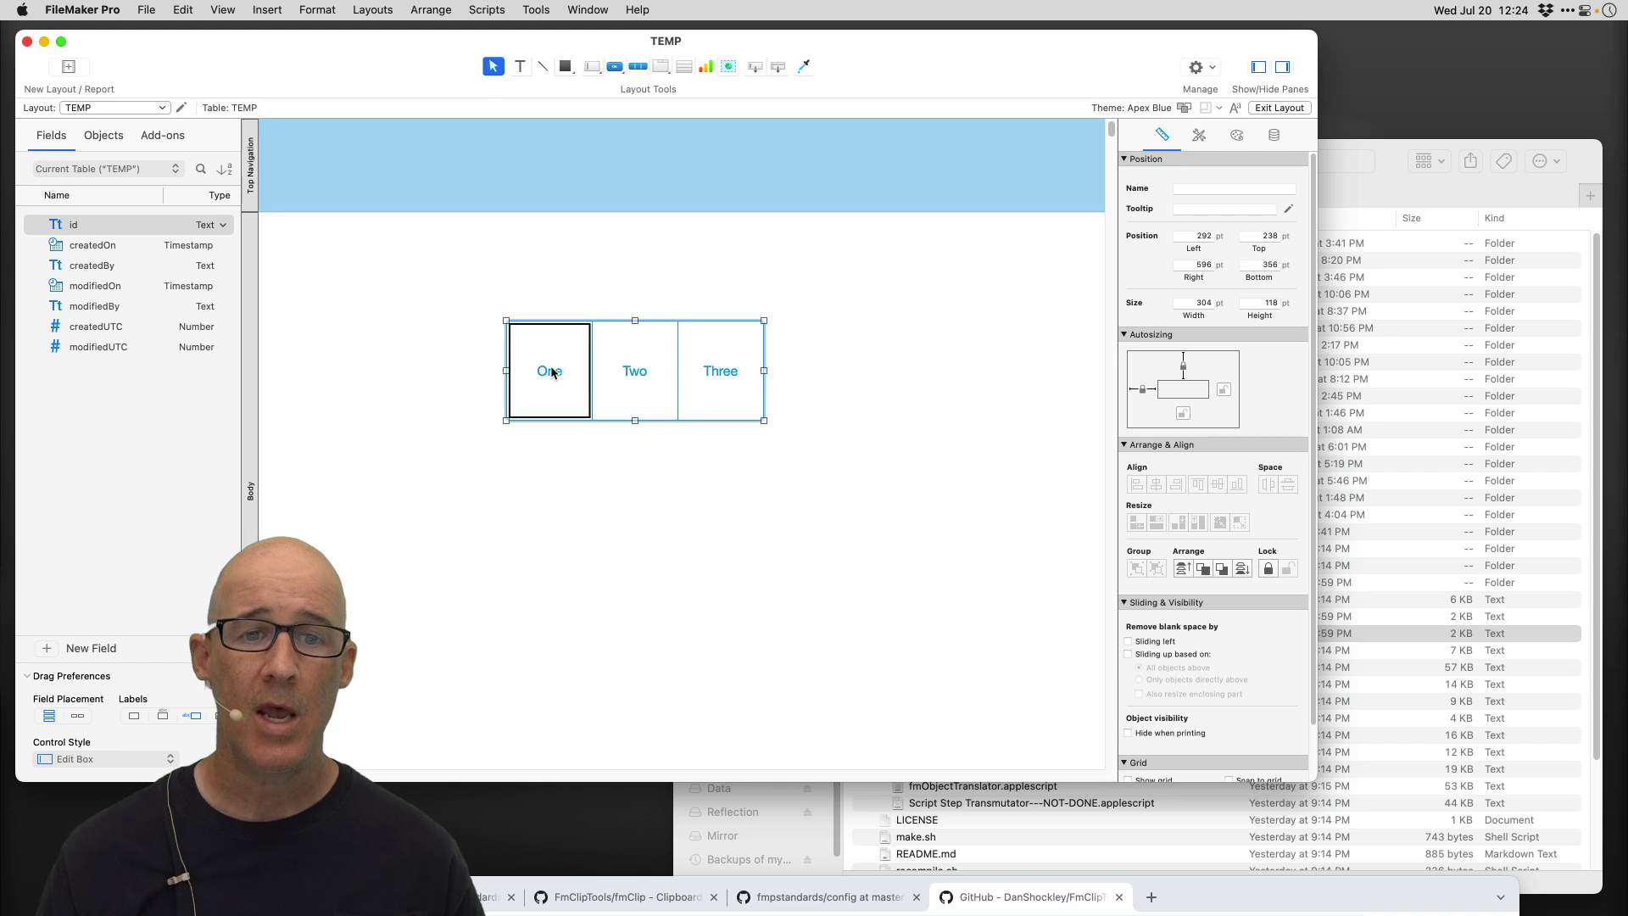
{"action": "left_click_drag", "start_coordinate": [884, 343], "coordinate": [801, 184]}
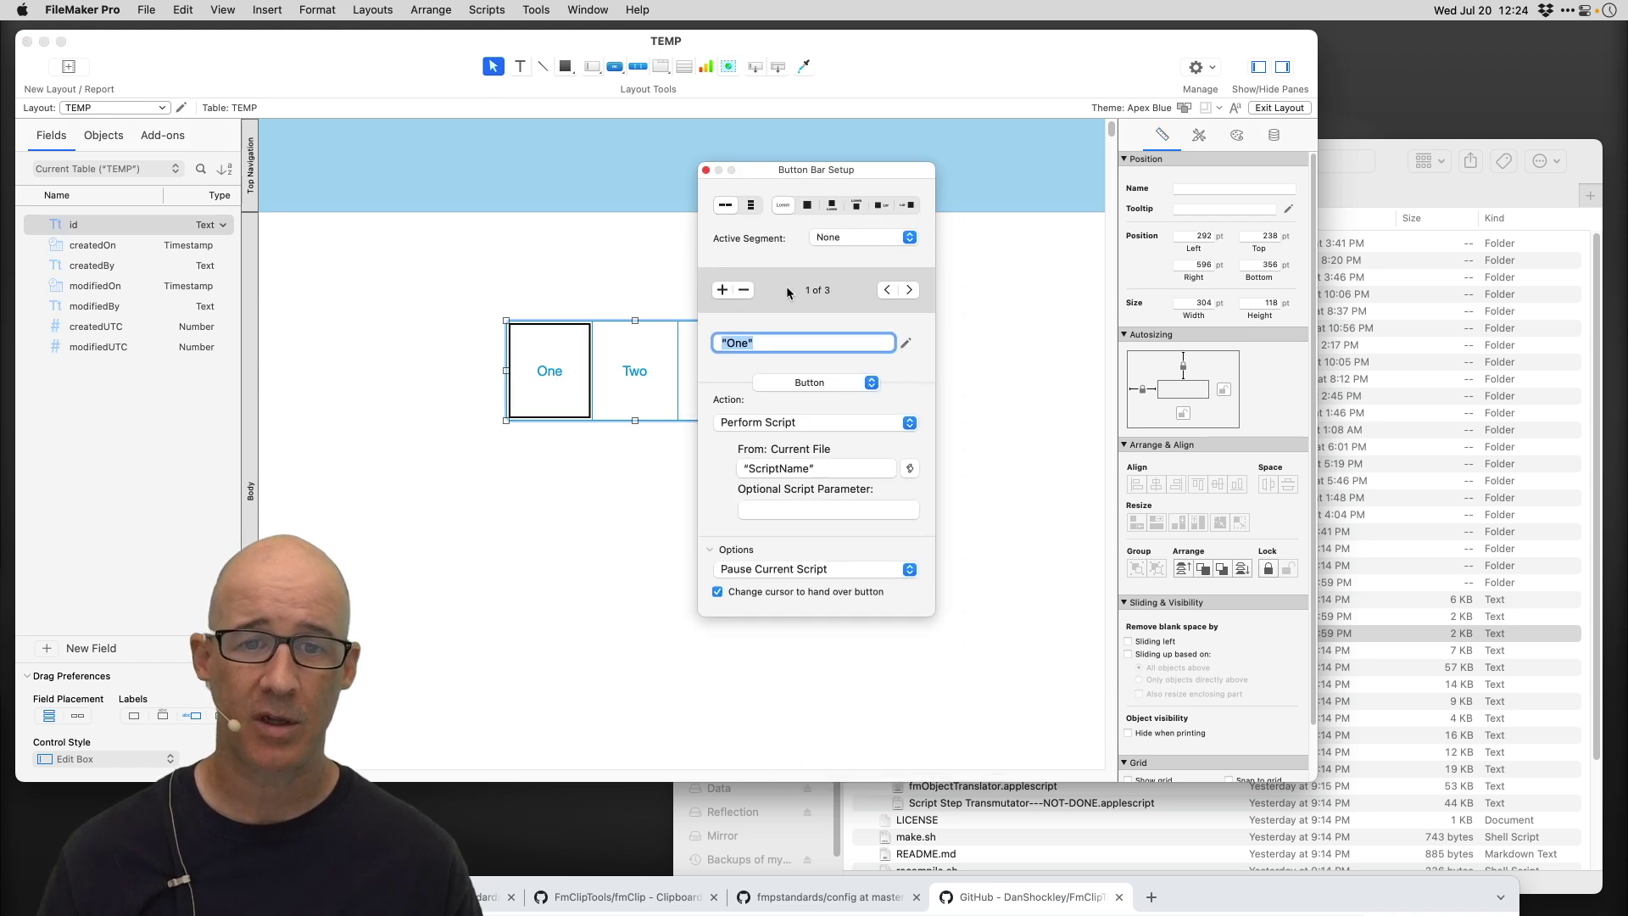
{"action": "left_click", "coordinate": [788, 576]}
{"action": "left_click", "coordinate": [725, 449]}
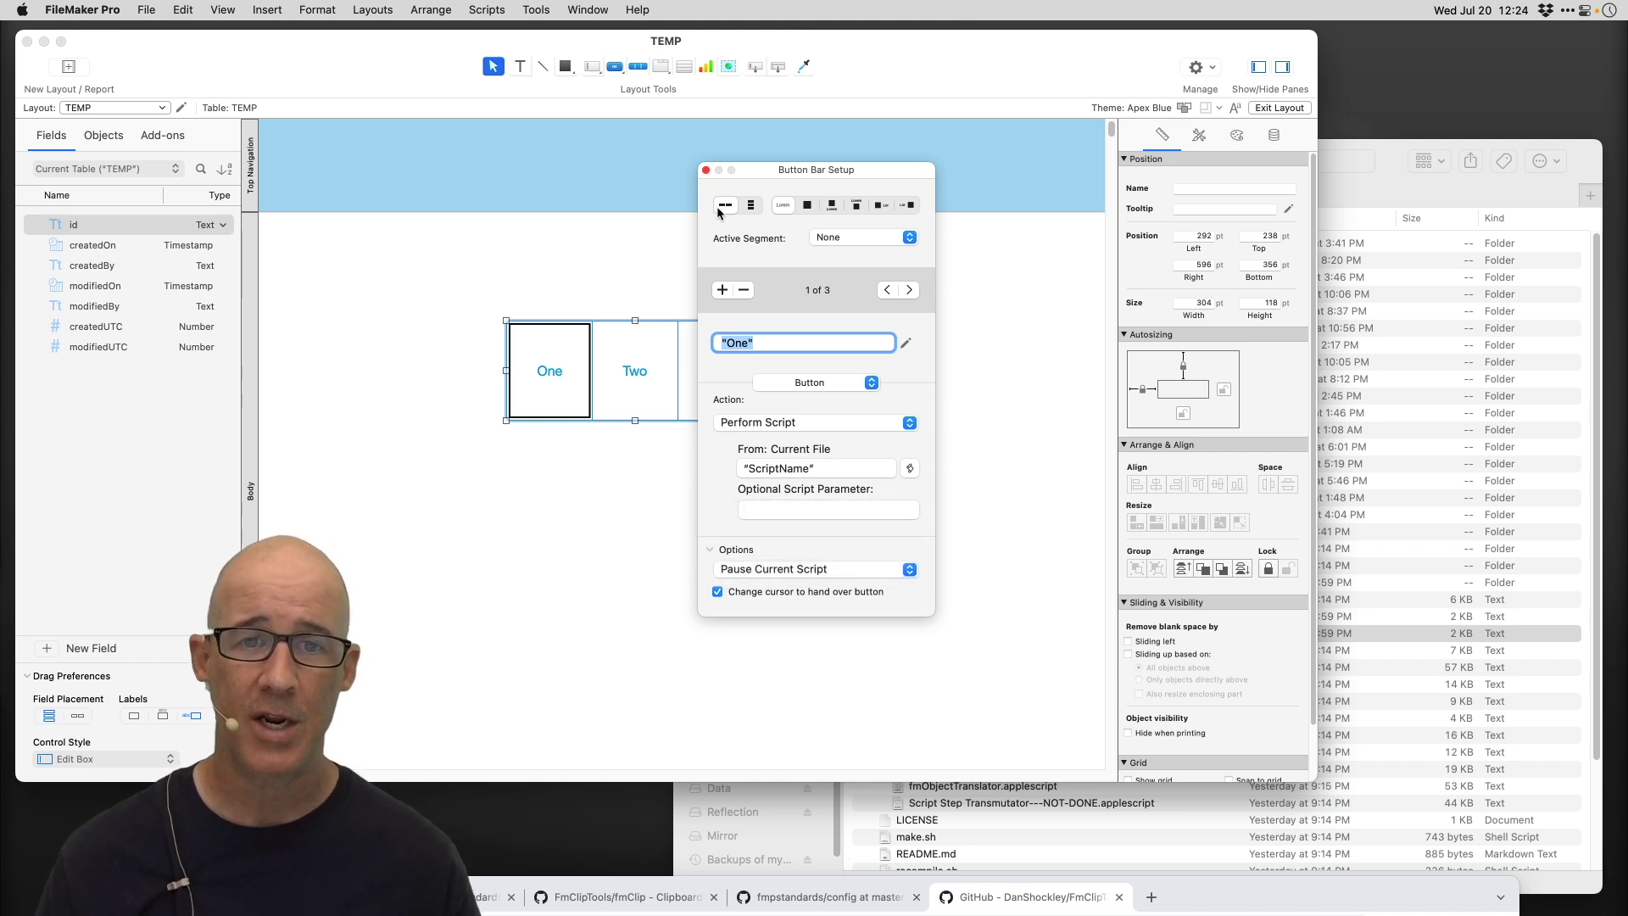
{"action": "left_click", "coordinate": [706, 171]}
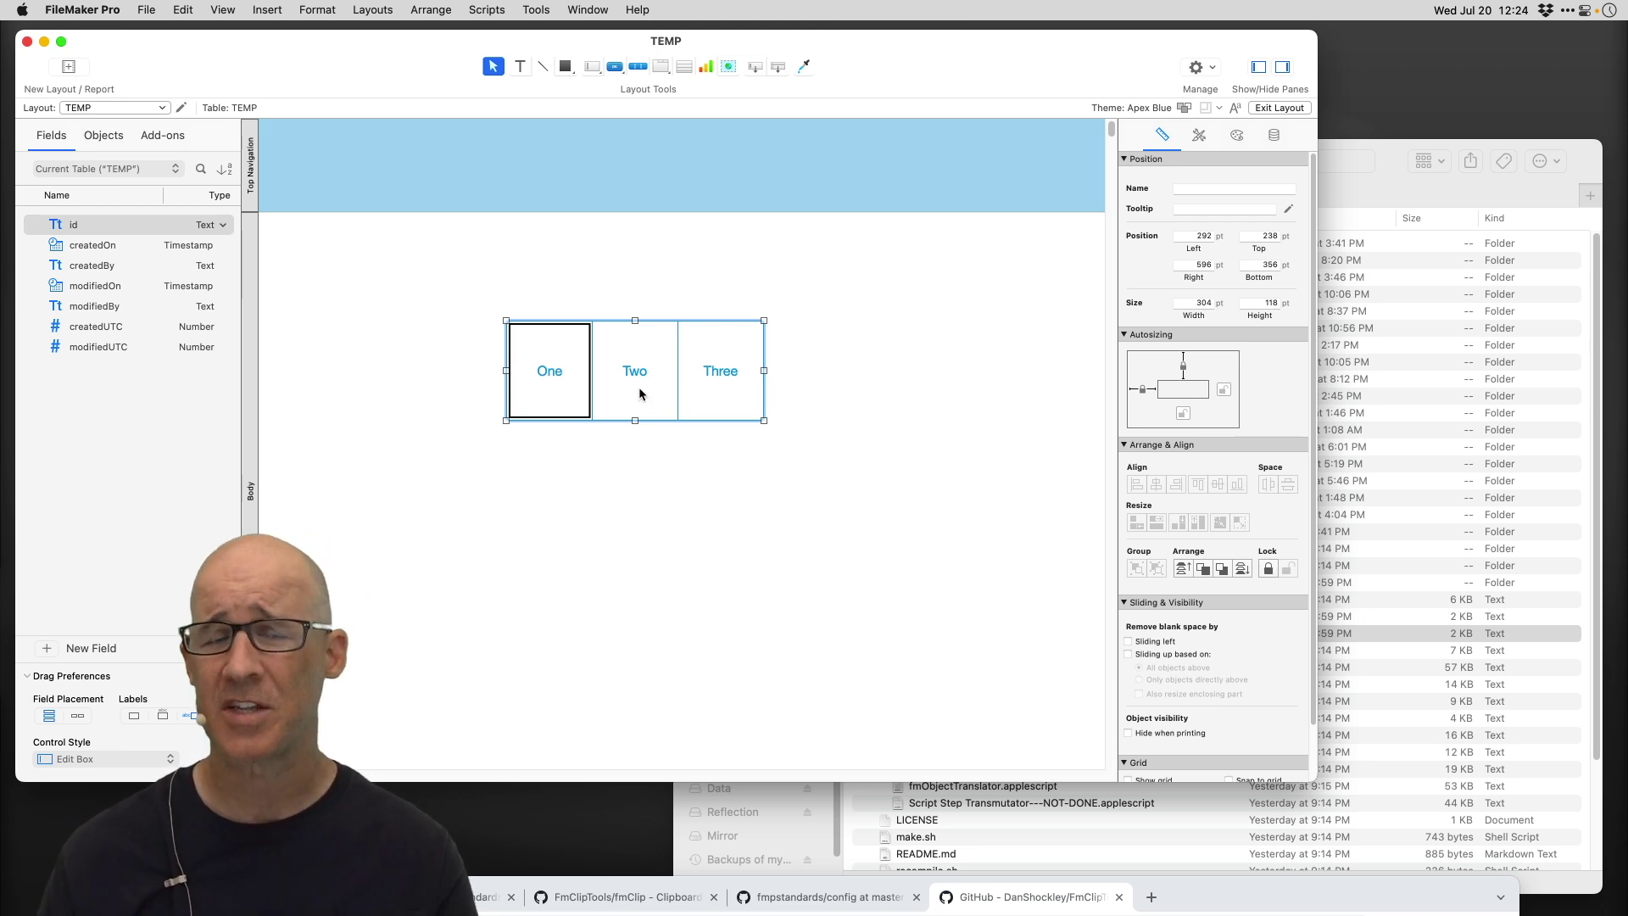
- Reopen Button Bar Setup and step through segments Two, Three and back to One
{"action": "double_click", "coordinate": [572, 384]}
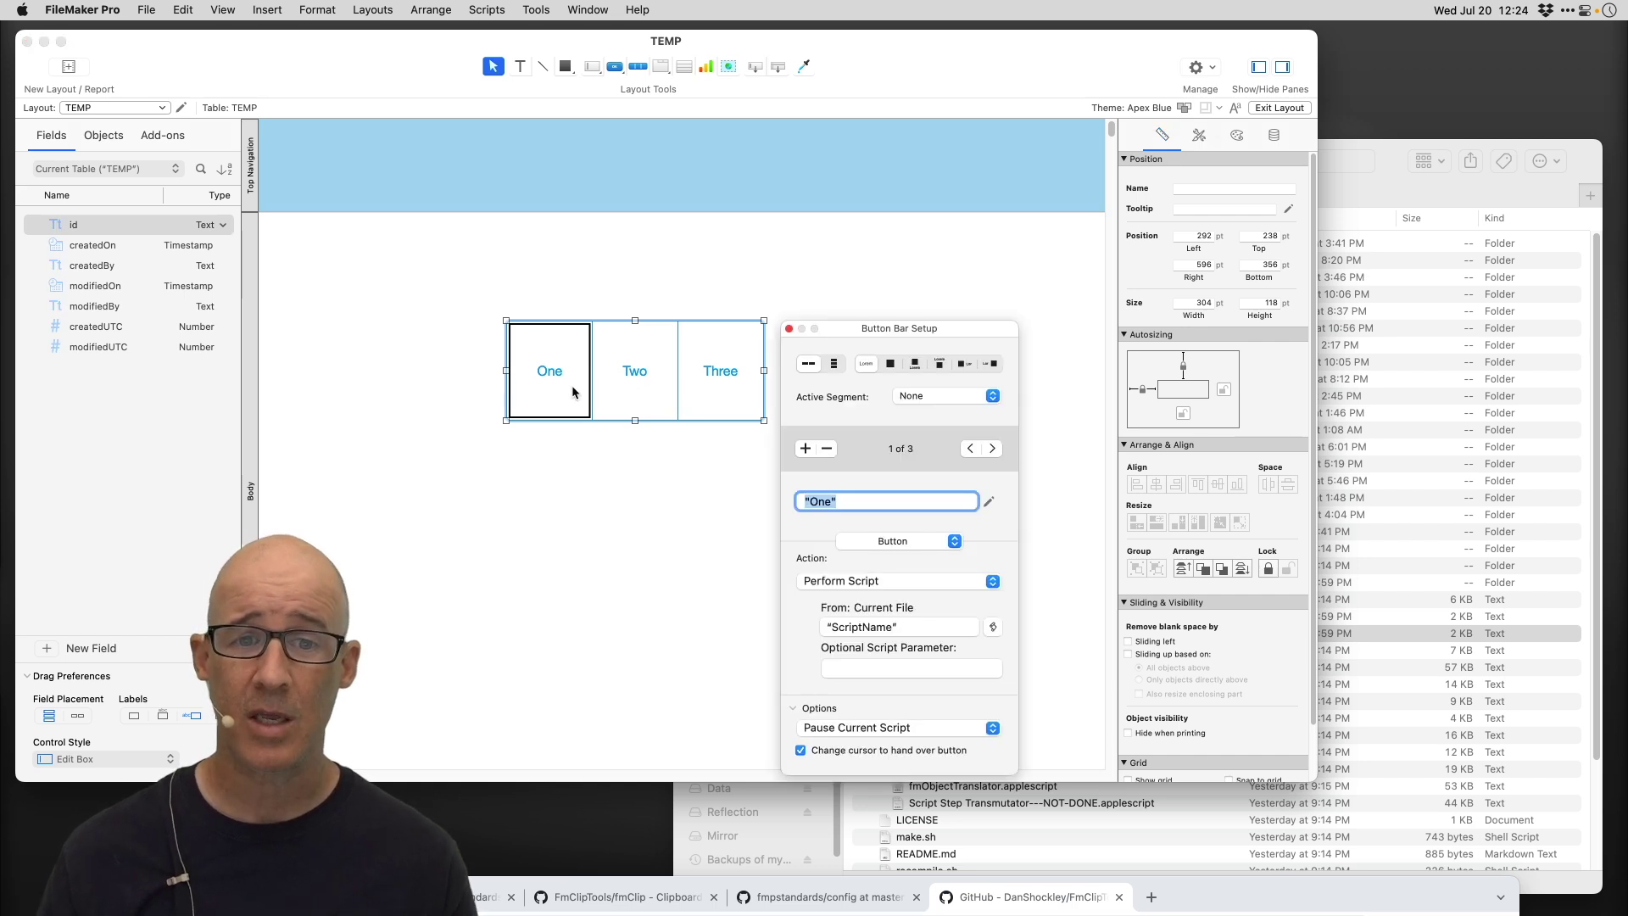
{"action": "left_click", "coordinate": [986, 448]}
{"action": "left_click", "coordinate": [987, 449]}
{"action": "left_click", "coordinate": [987, 449]}
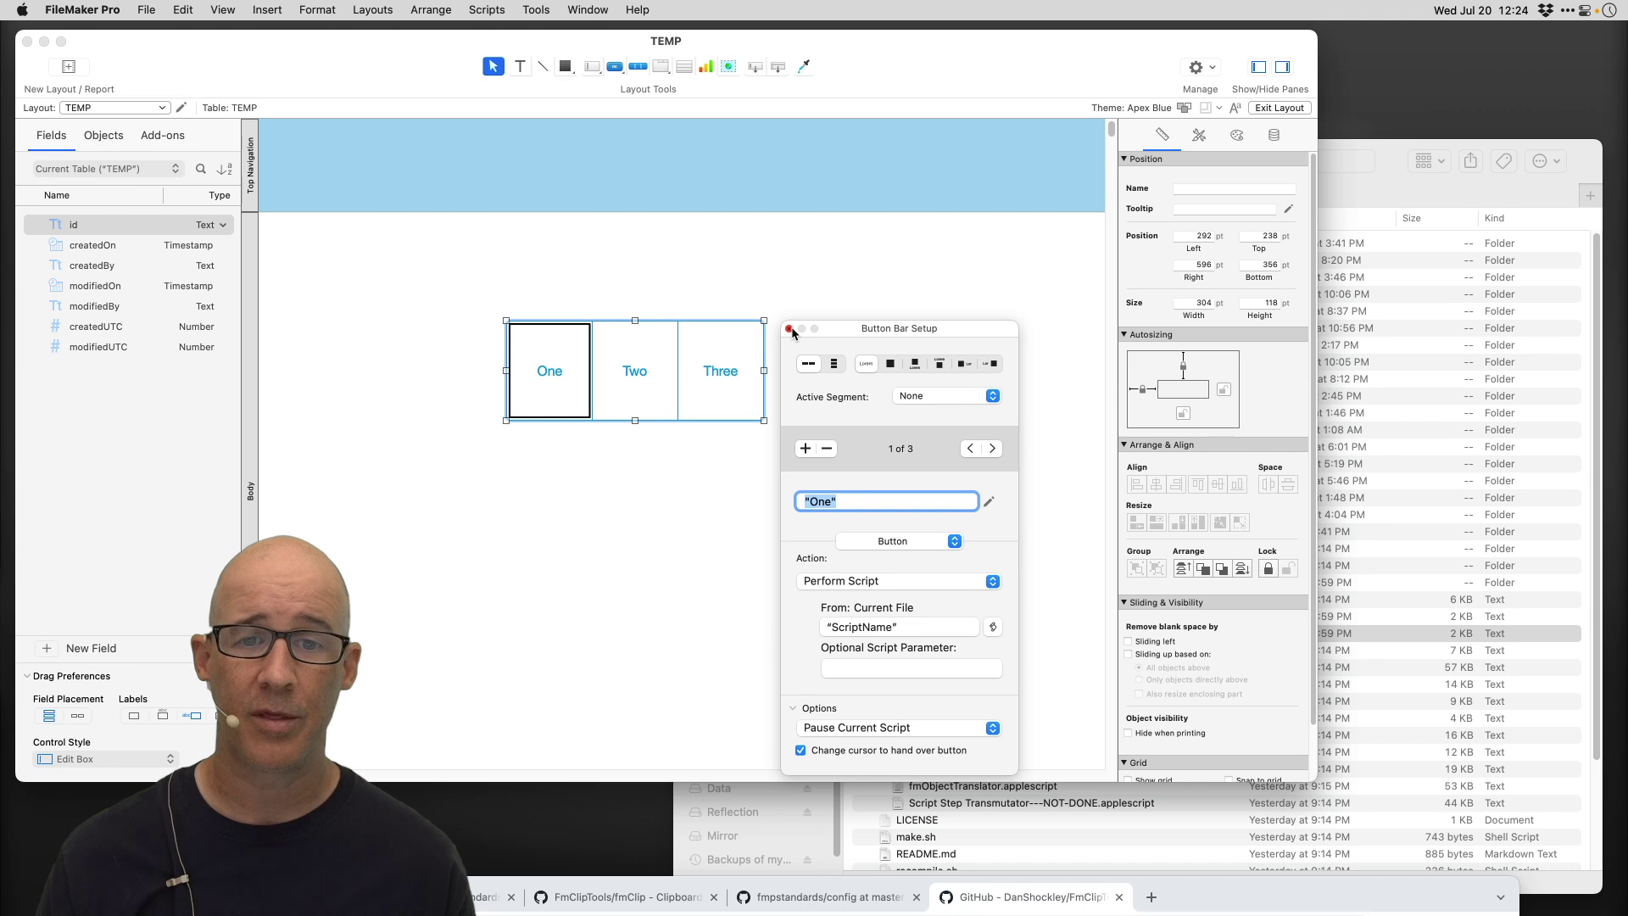
{"action": "left_click", "coordinate": [702, 24]}
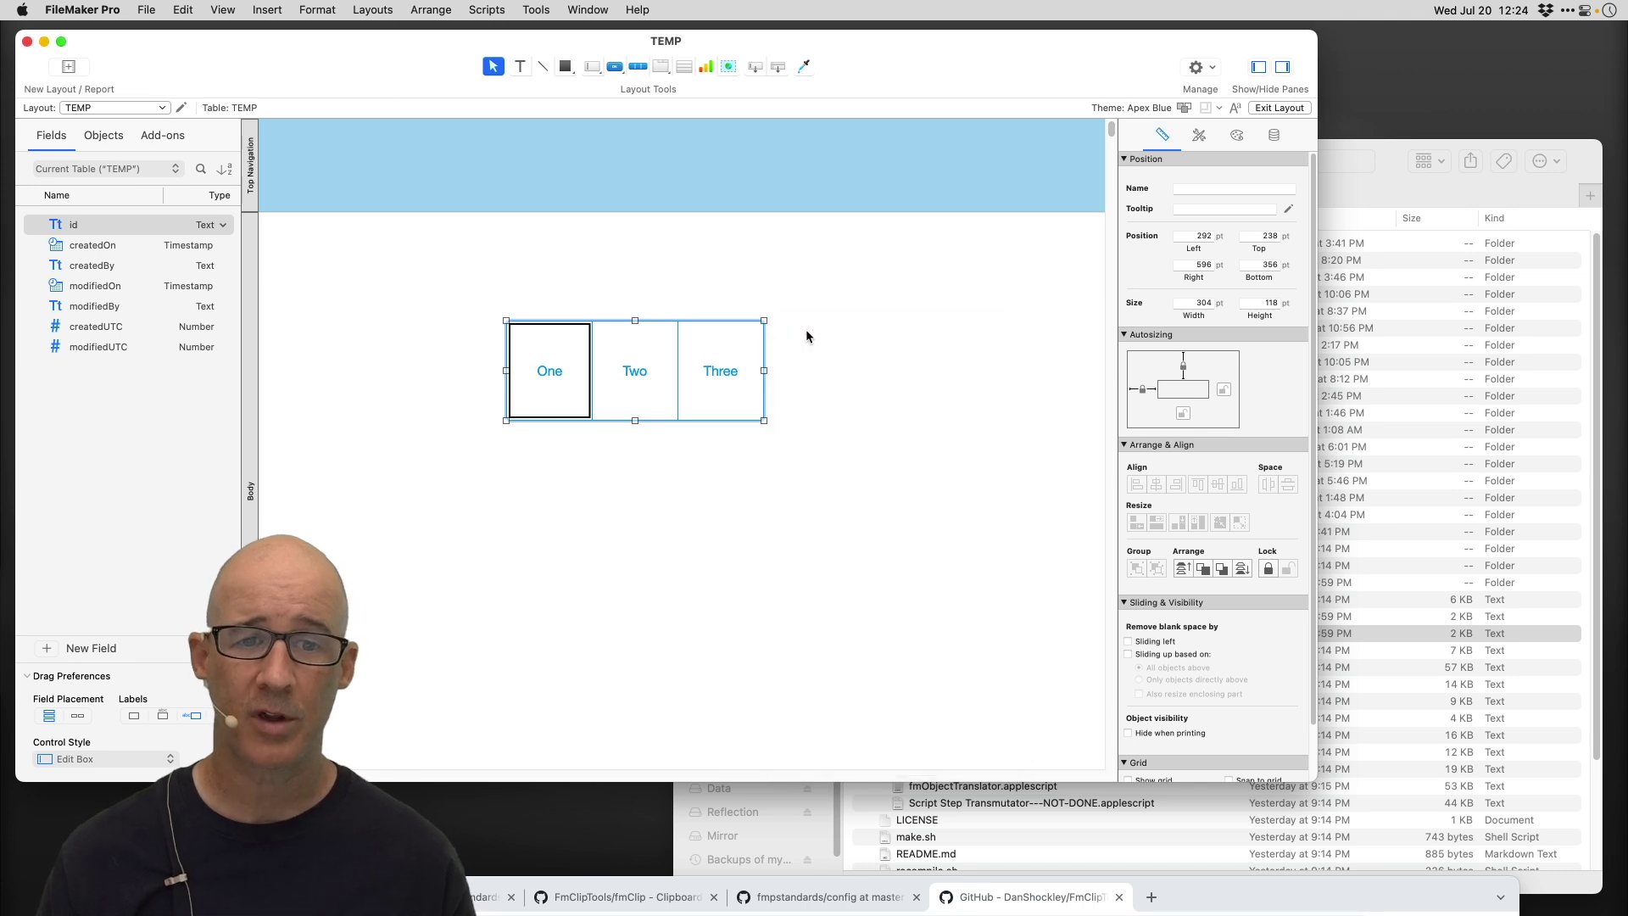
{"action": "left_click", "coordinate": [822, 379]}
{"action": "left_click", "coordinate": [633, 387]}
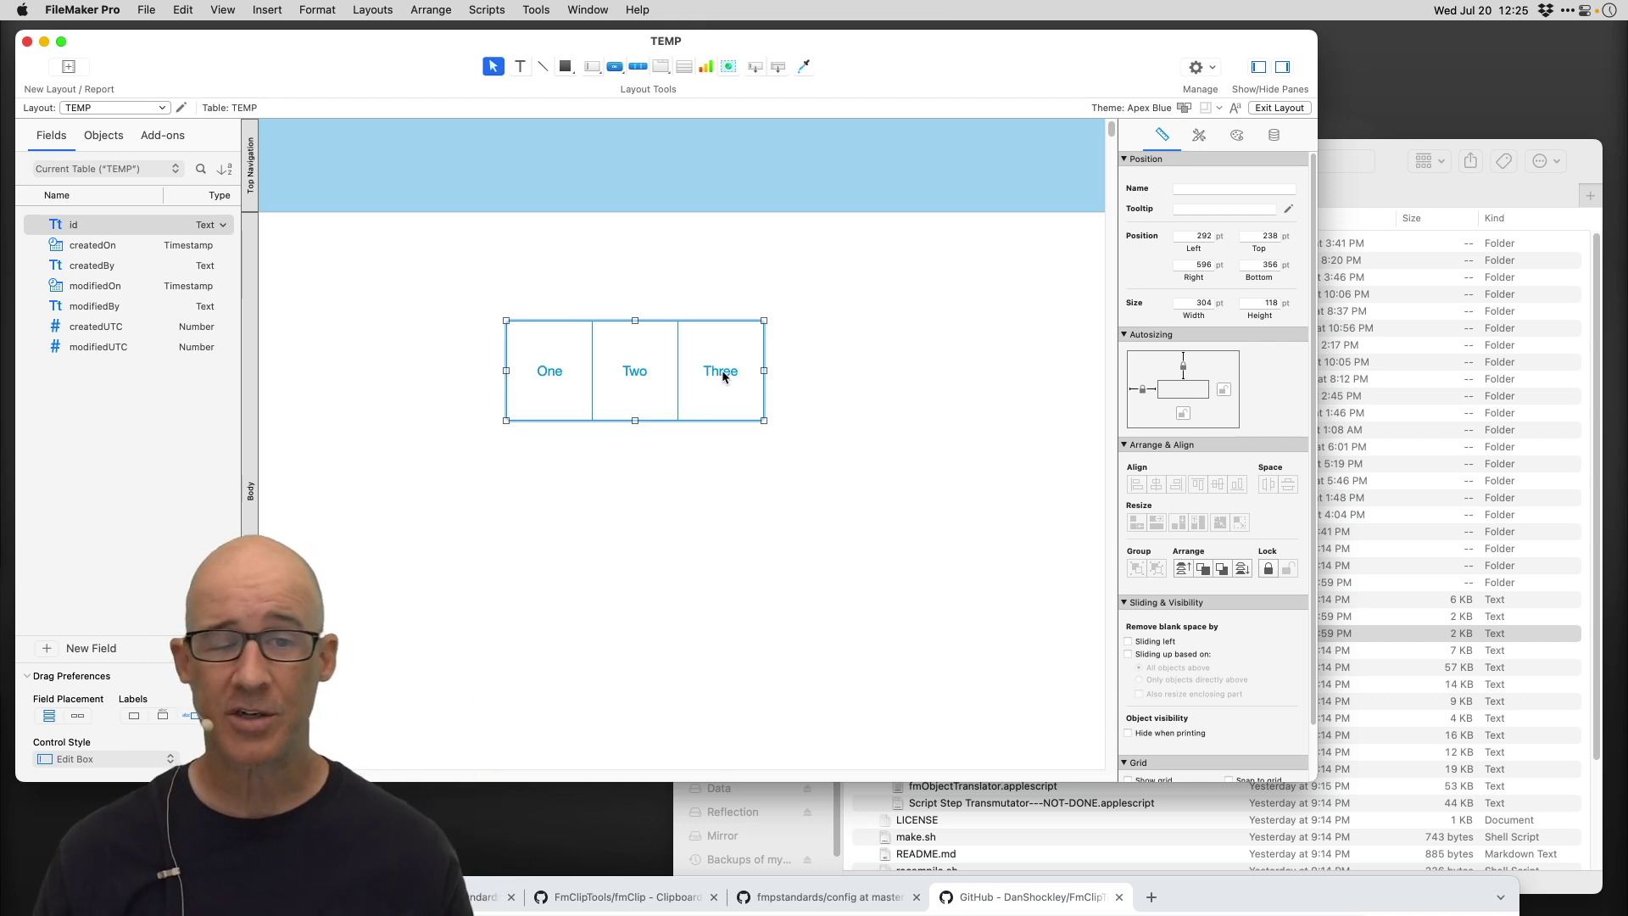
- Replace the VS Code editor contents with the pasted button bar XML and format it
{"action": "key", "text": "super+Tab"}
{"action": "key", "text": "super+shift+Tab"}
{"action": "key", "text": "super+shift+Tab"}
{"action": "key", "text": "super+Tab"}
{"action": "key", "text": "super+Tab"}
{"action": "key", "text": "super+Tab"}
{"action": "key", "text": "super+a"}
{"action": "key", "text": "BackSpace"}
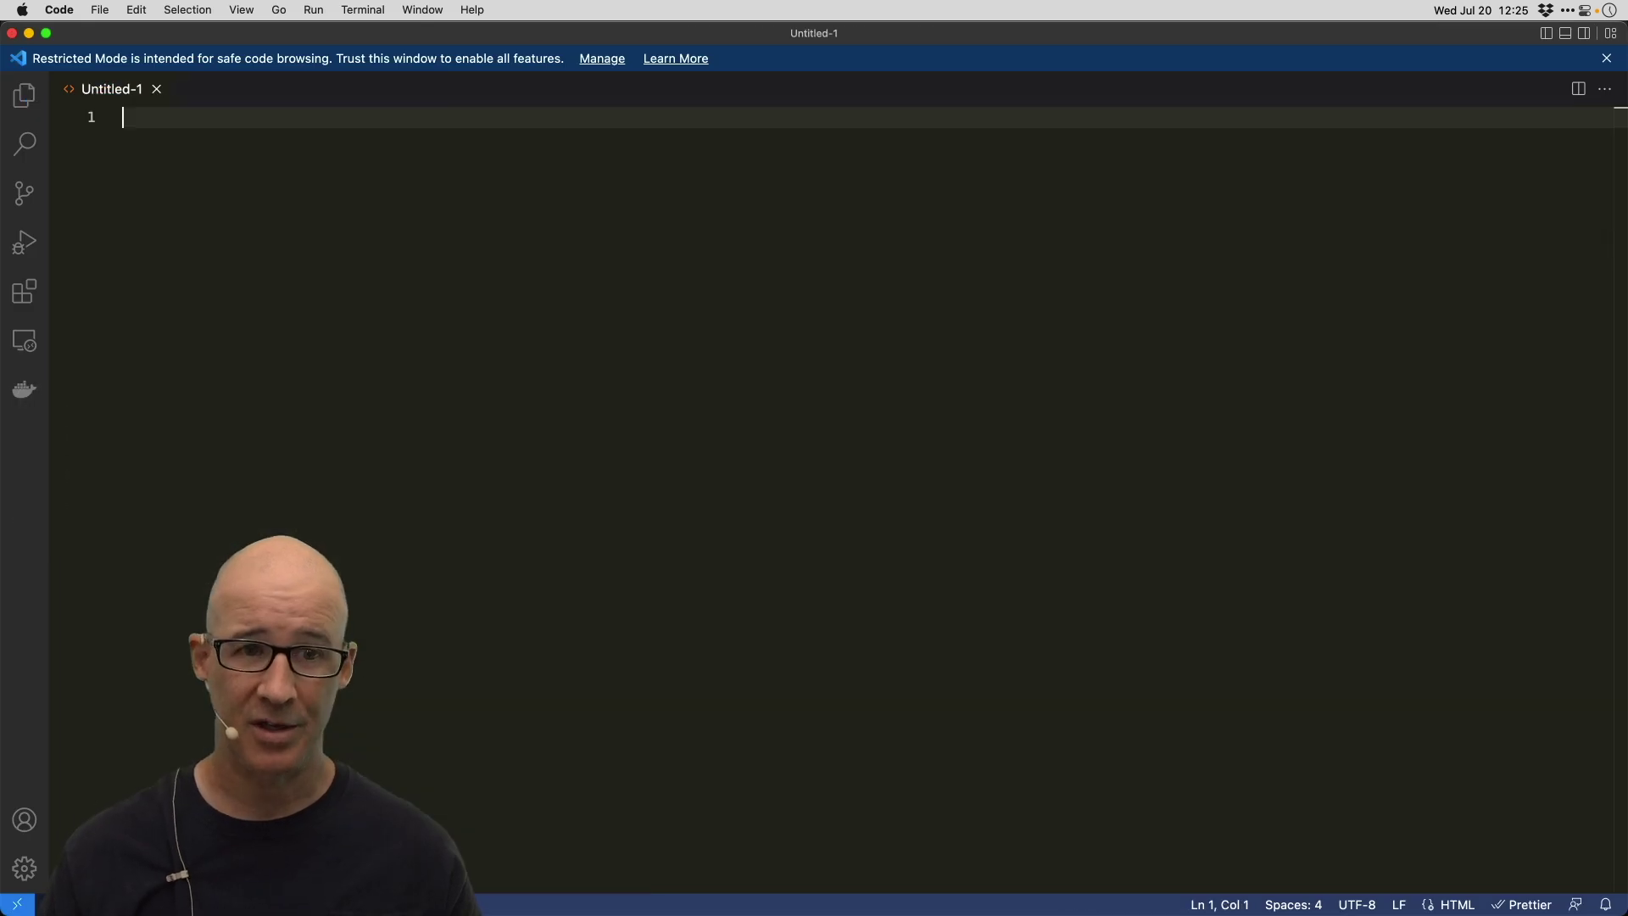
{"action": "key", "text": "super+v"}
{"action": "key", "text": "super+a"}
{"action": "key", "text": "shift+alt+f"}
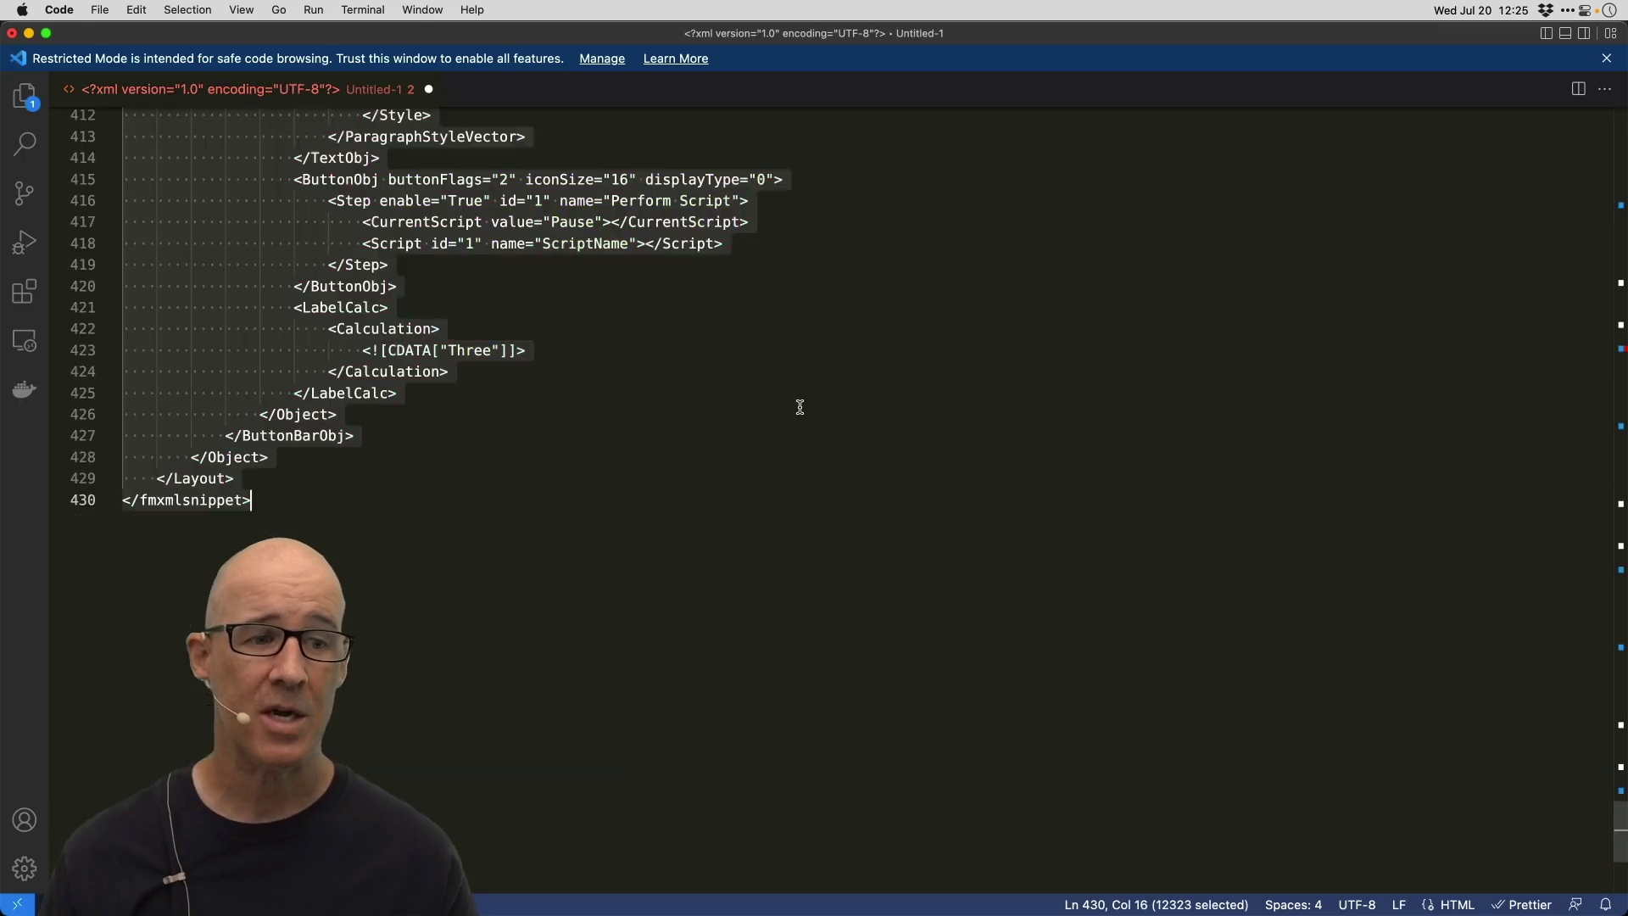
{"action": "scroll", "coordinate": [767, 372], "scroll_direction": "up", "scroll_amount": 15}
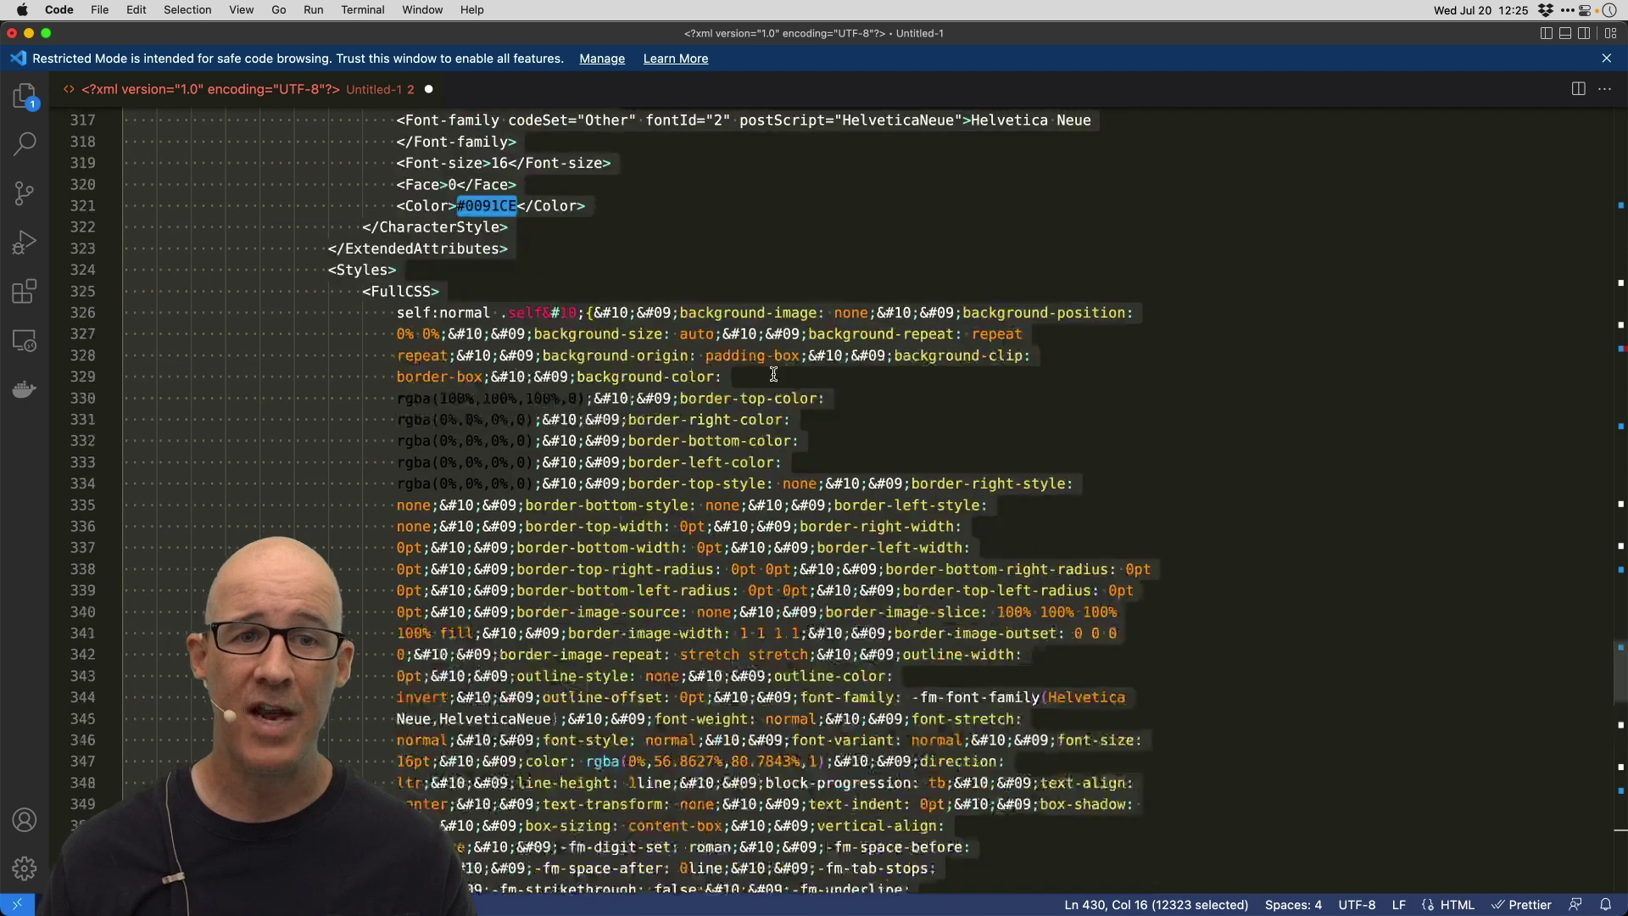
{"action": "scroll", "coordinate": [774, 375], "scroll_direction": "up", "scroll_amount": 5}
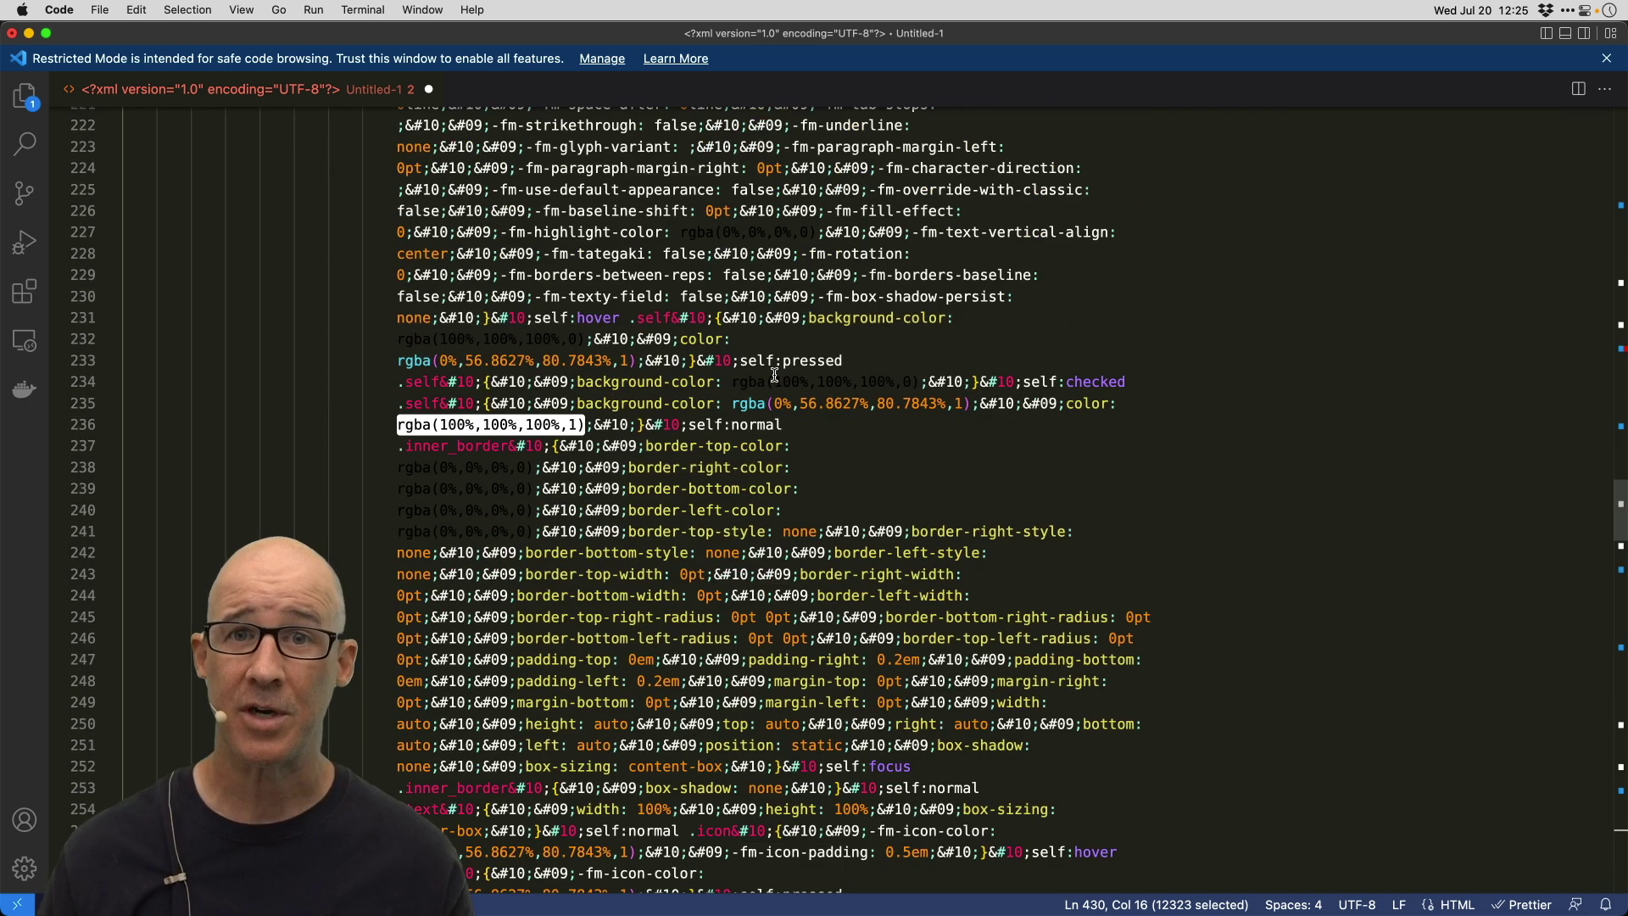
{"action": "scroll", "coordinate": [802, 340], "scroll_direction": "up", "scroll_amount": 2}
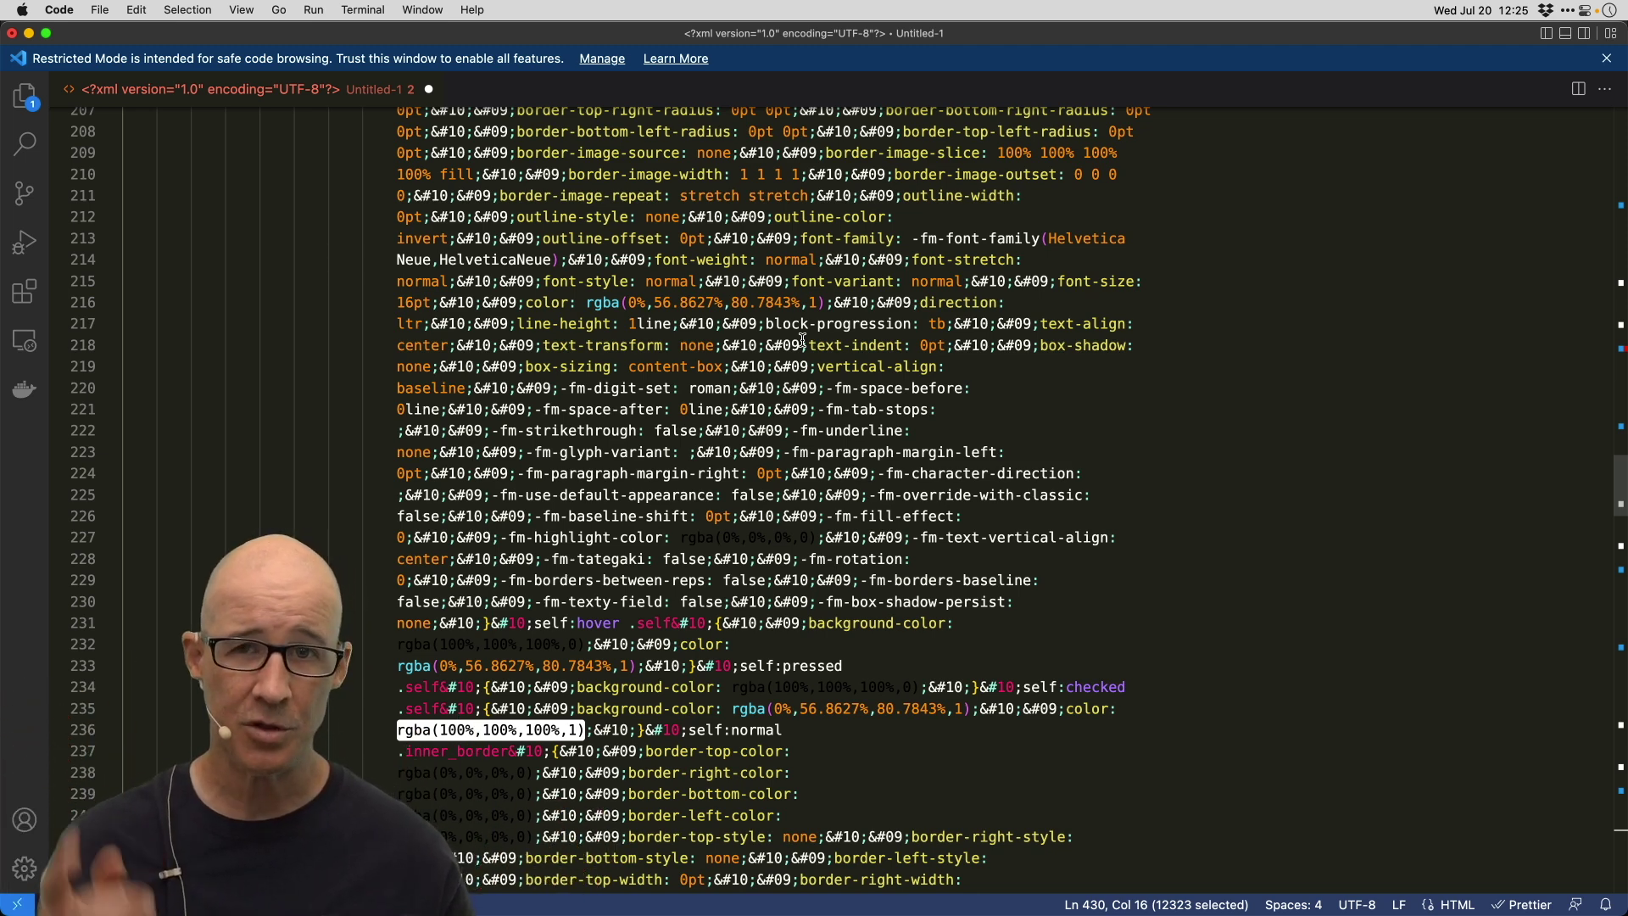
- Search the XML for ScriptName and jump to its matches
{"action": "key", "text": "super+alt+f"}
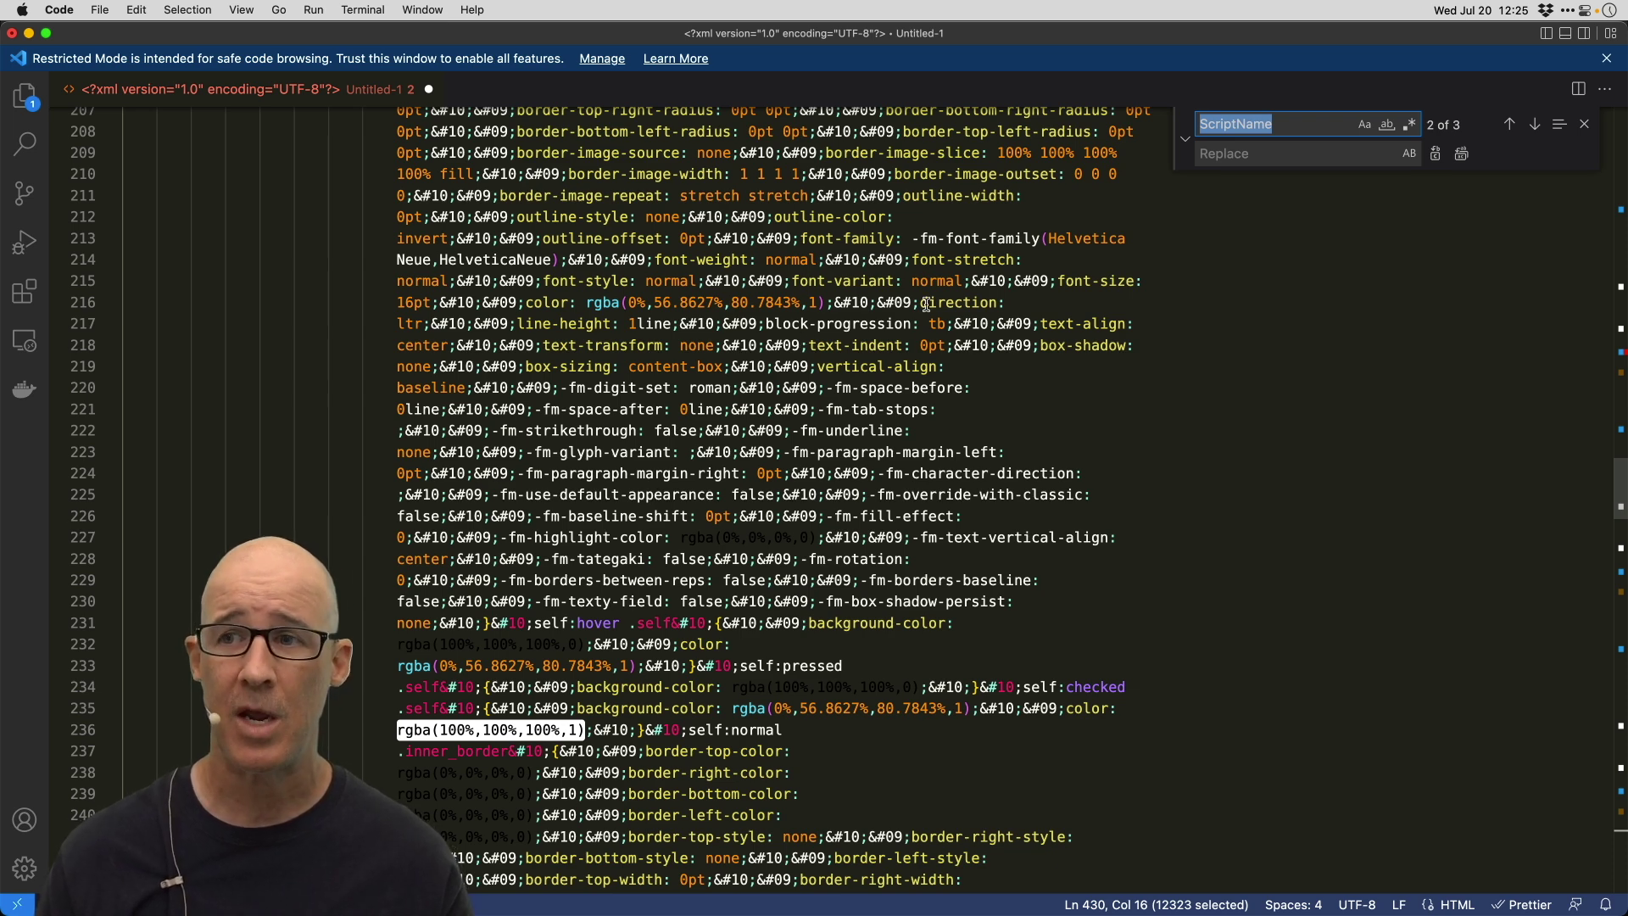
{"action": "key", "text": "shift+Return"}
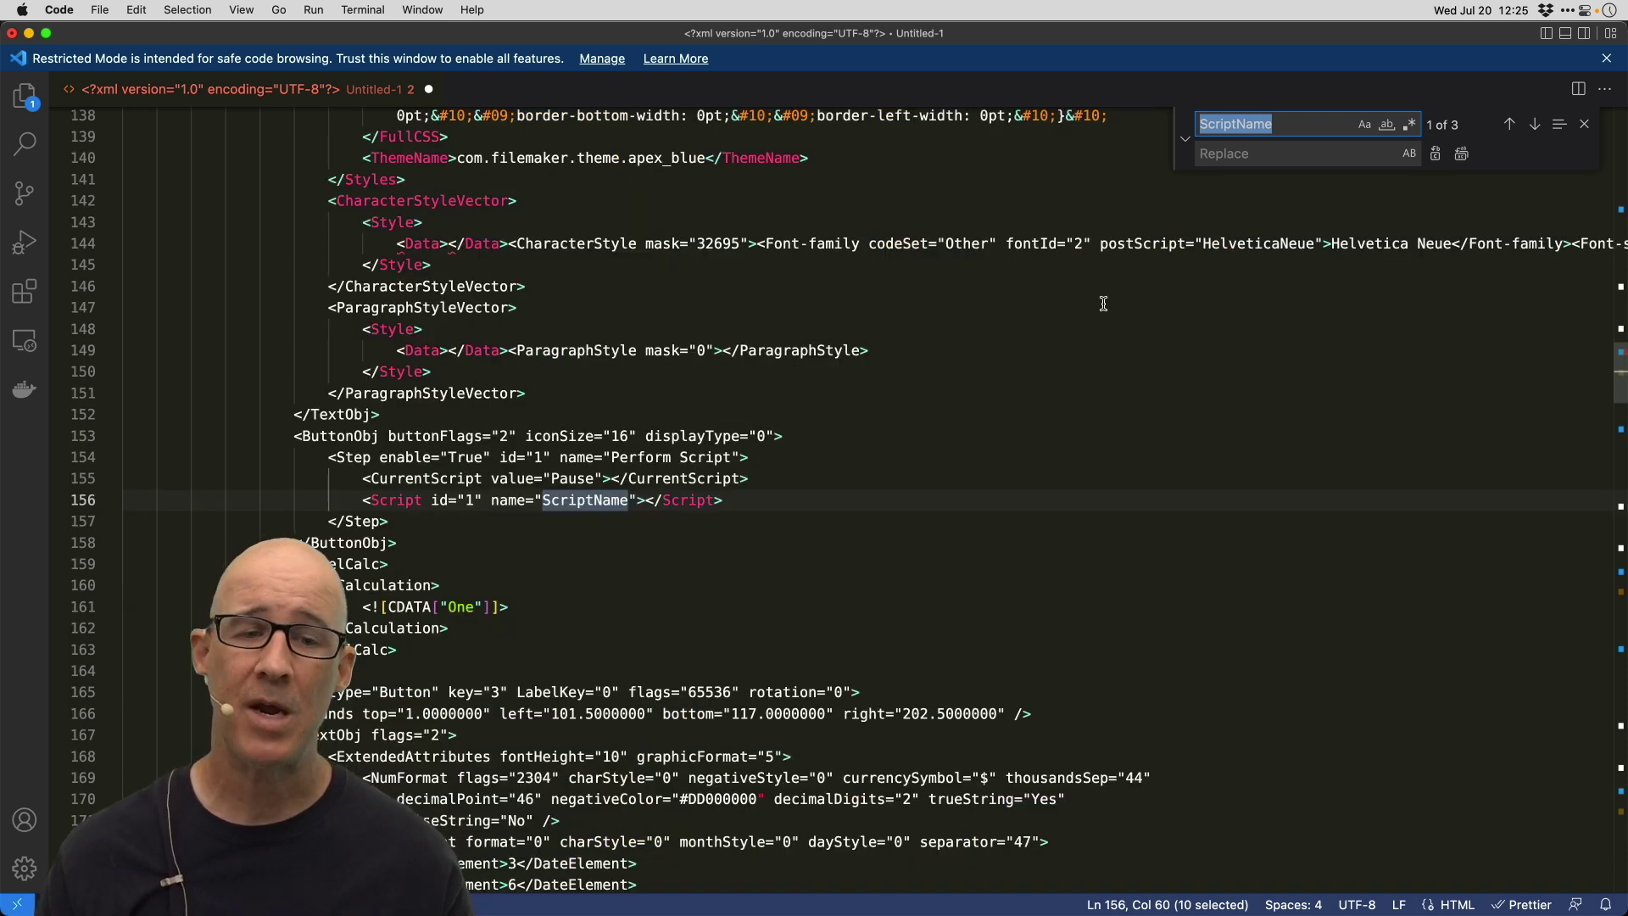
{"action": "scroll", "coordinate": [671, 496], "scroll_direction": "down", "scroll_amount": 10}
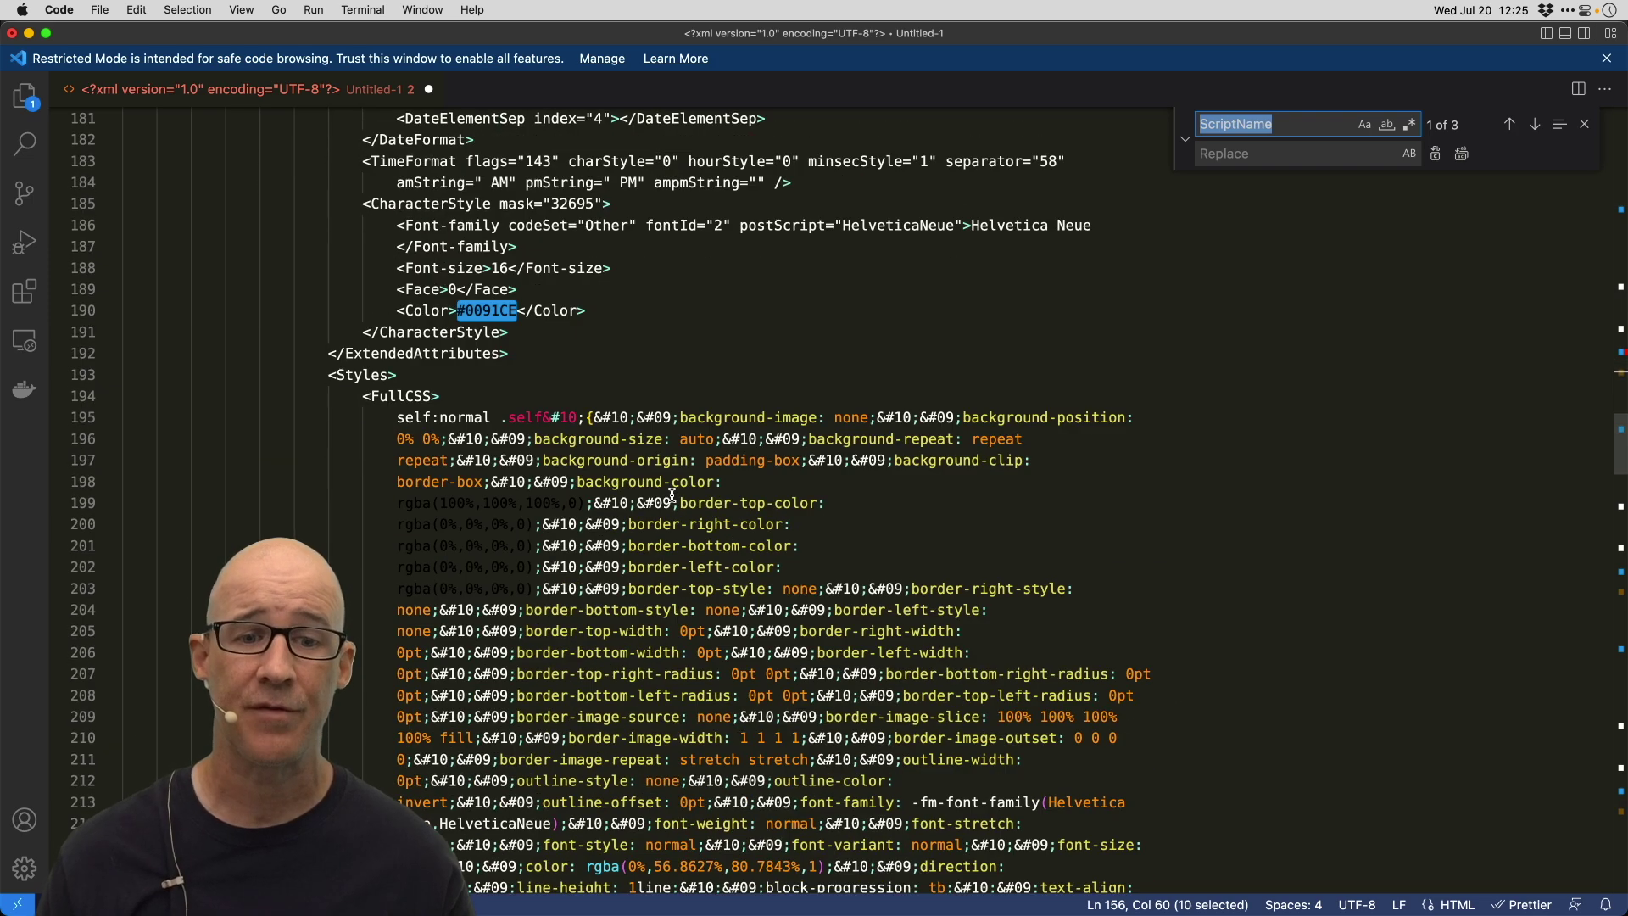
{"action": "scroll", "coordinate": [679, 495], "scroll_direction": "up", "scroll_amount": 15}
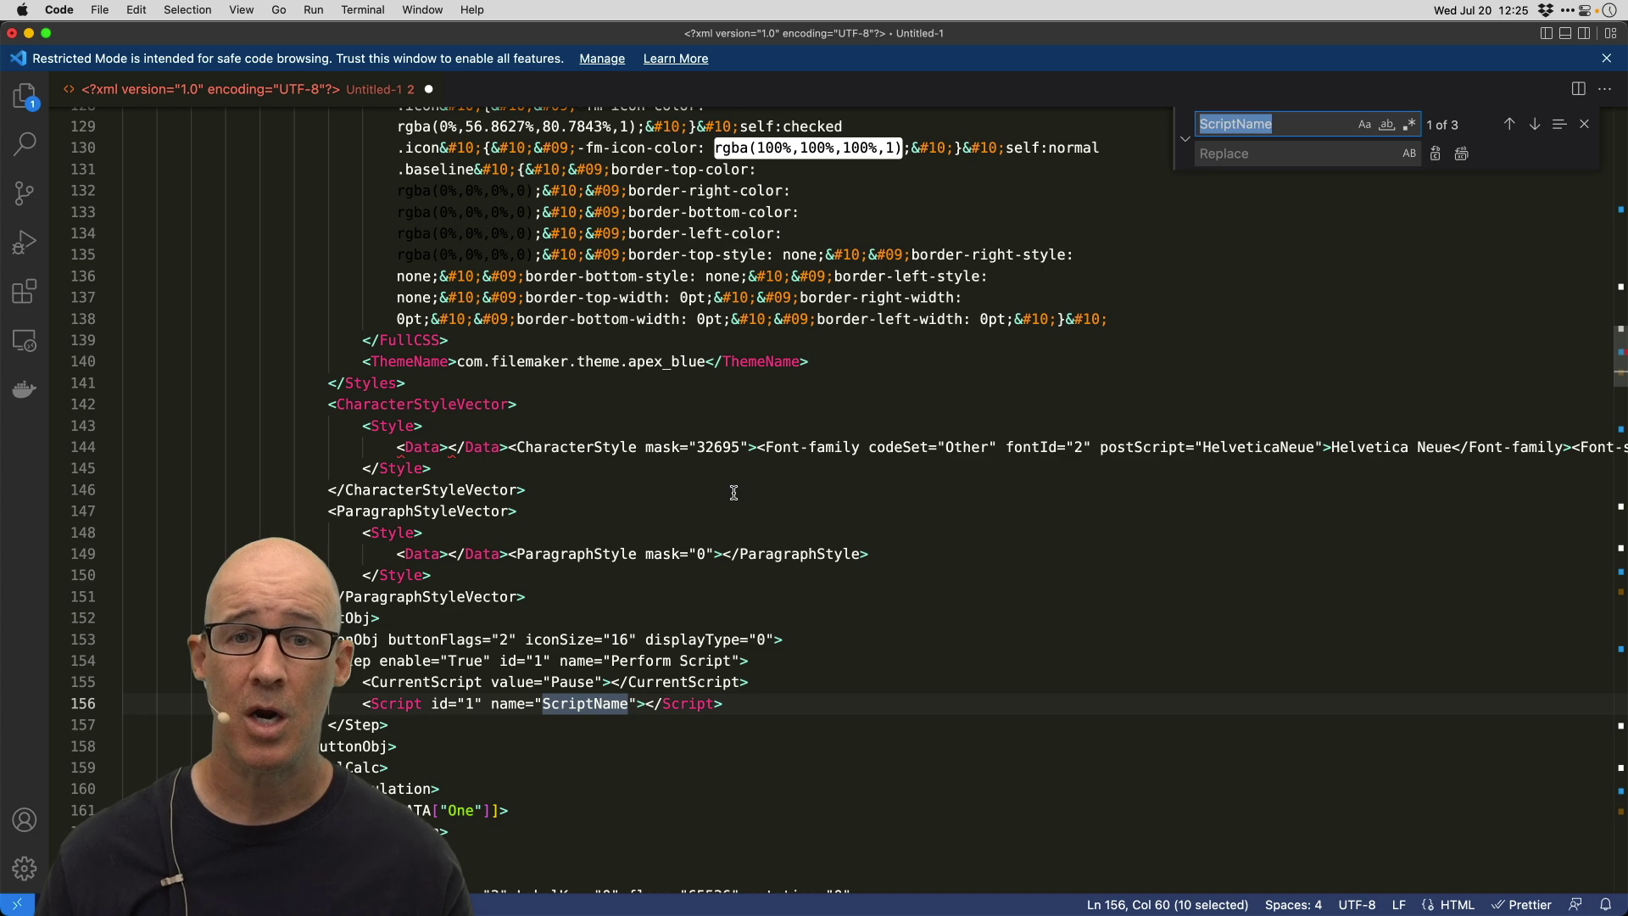
{"action": "key", "text": "super+Tab"}
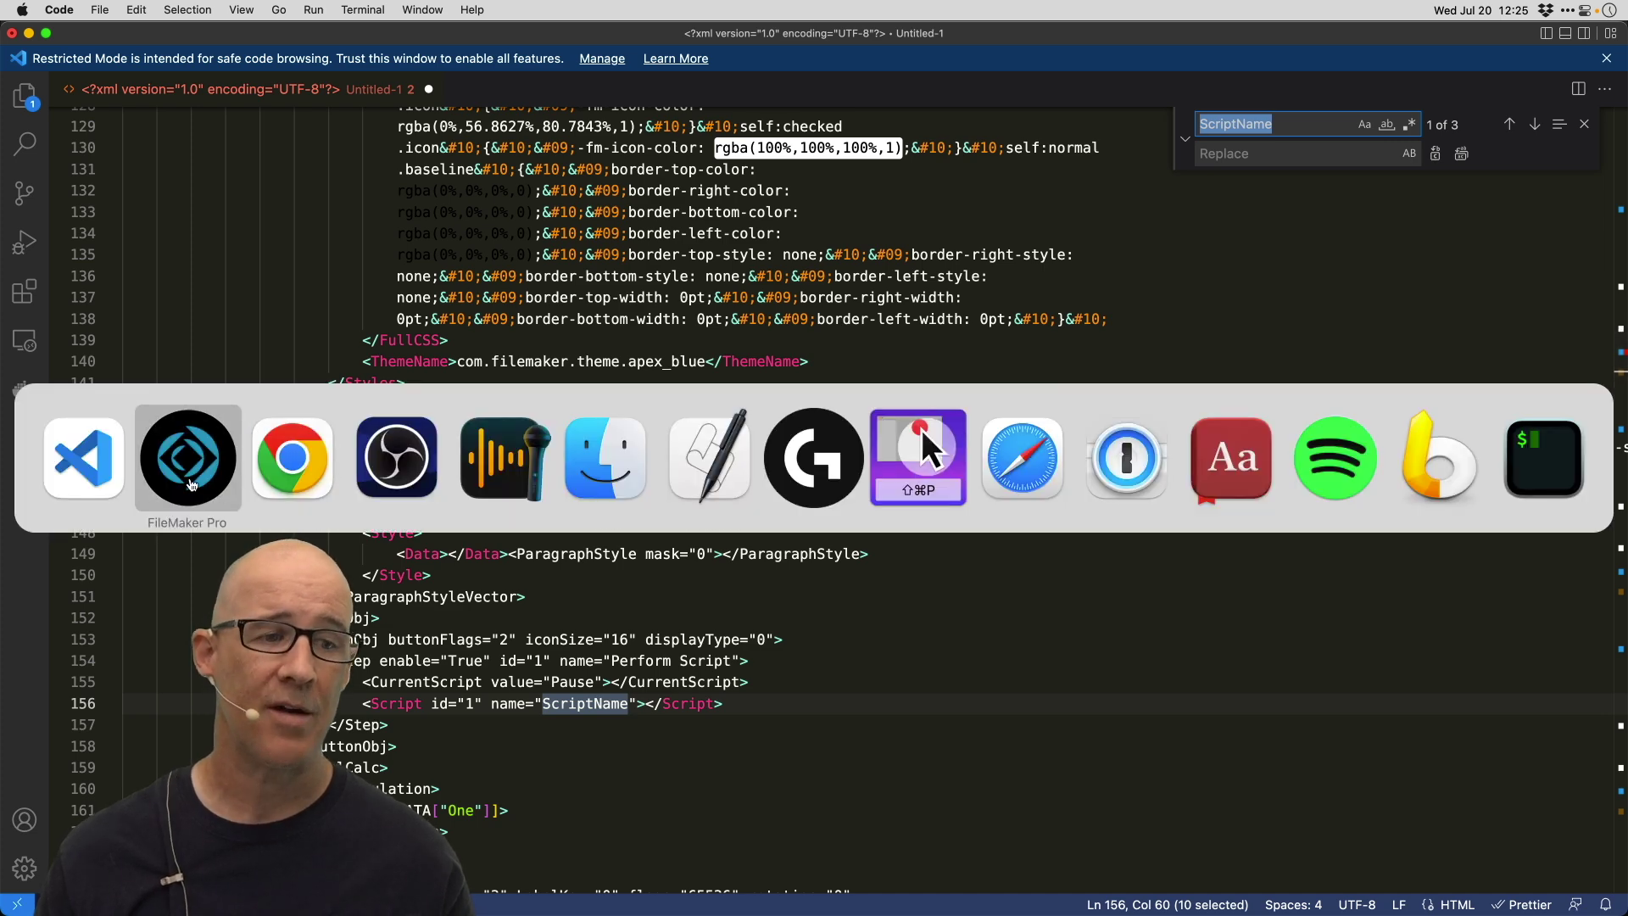
- Add a new script named DifferentScript in Script Workspace and save it
{"action": "left_click", "coordinate": [190, 480]}
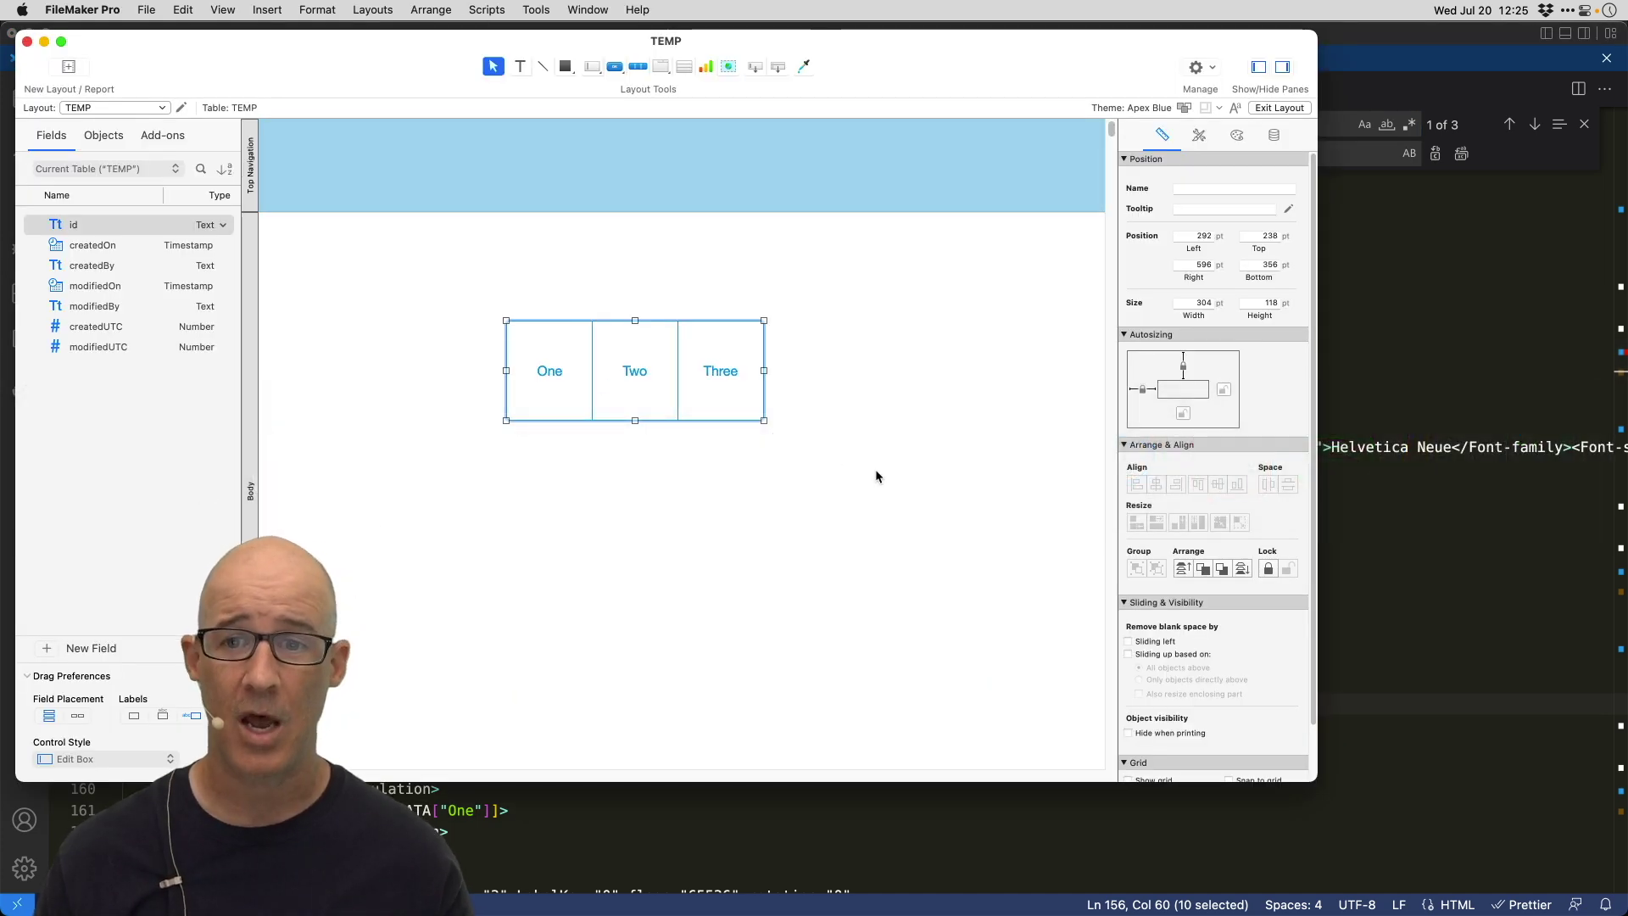
{"action": "key", "text": "super+shift+s"}
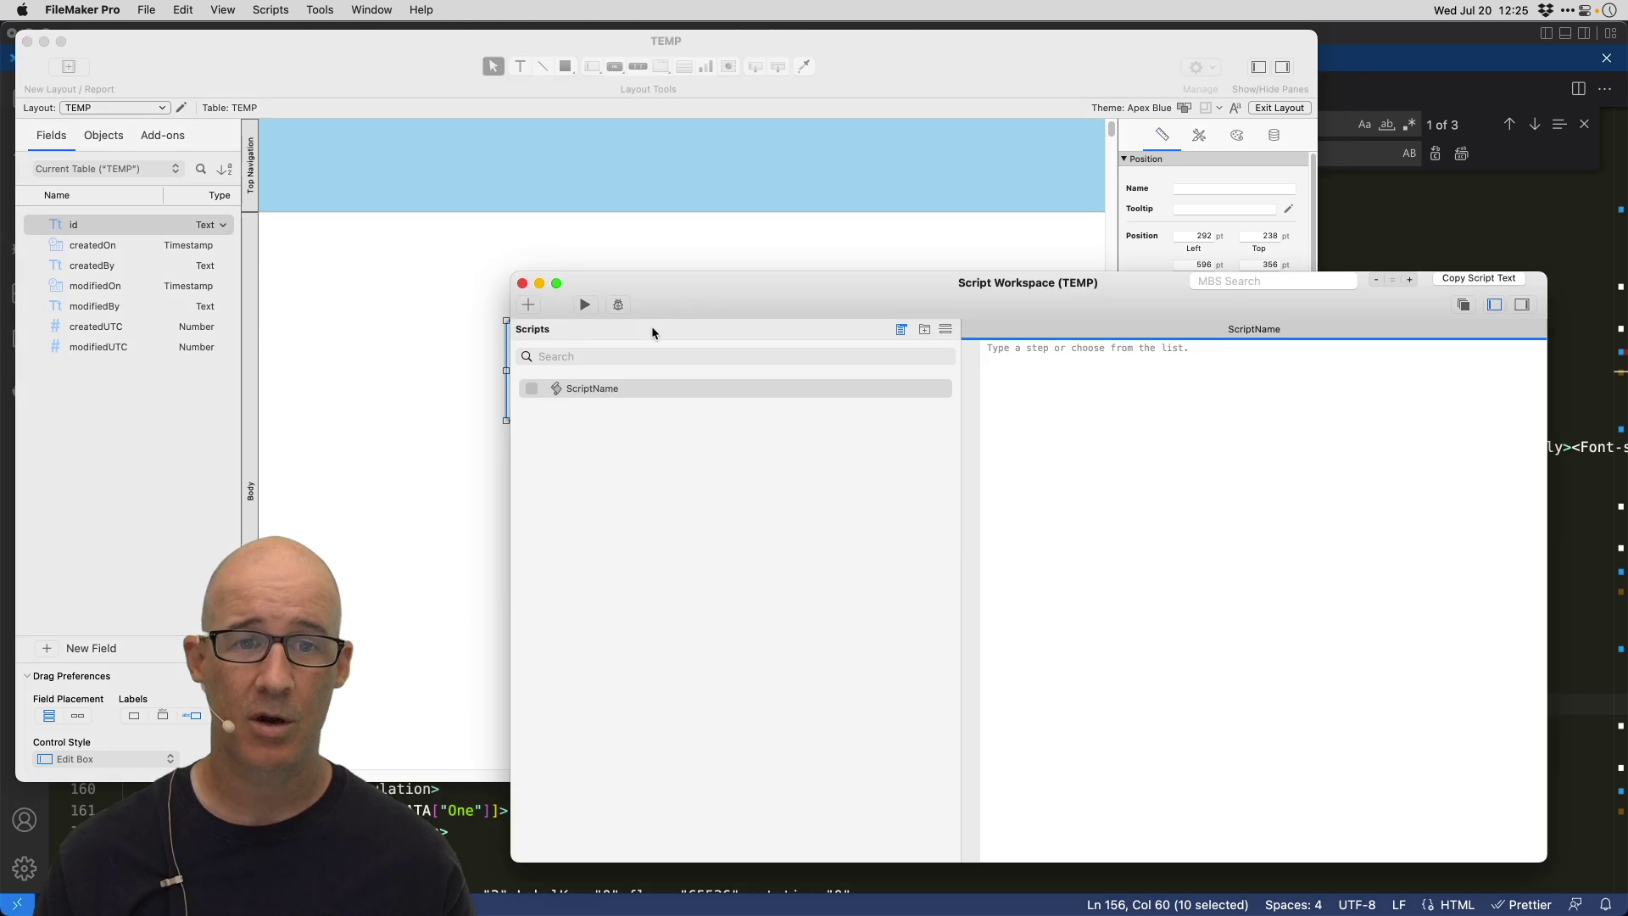
{"action": "left_click", "coordinate": [525, 304]}
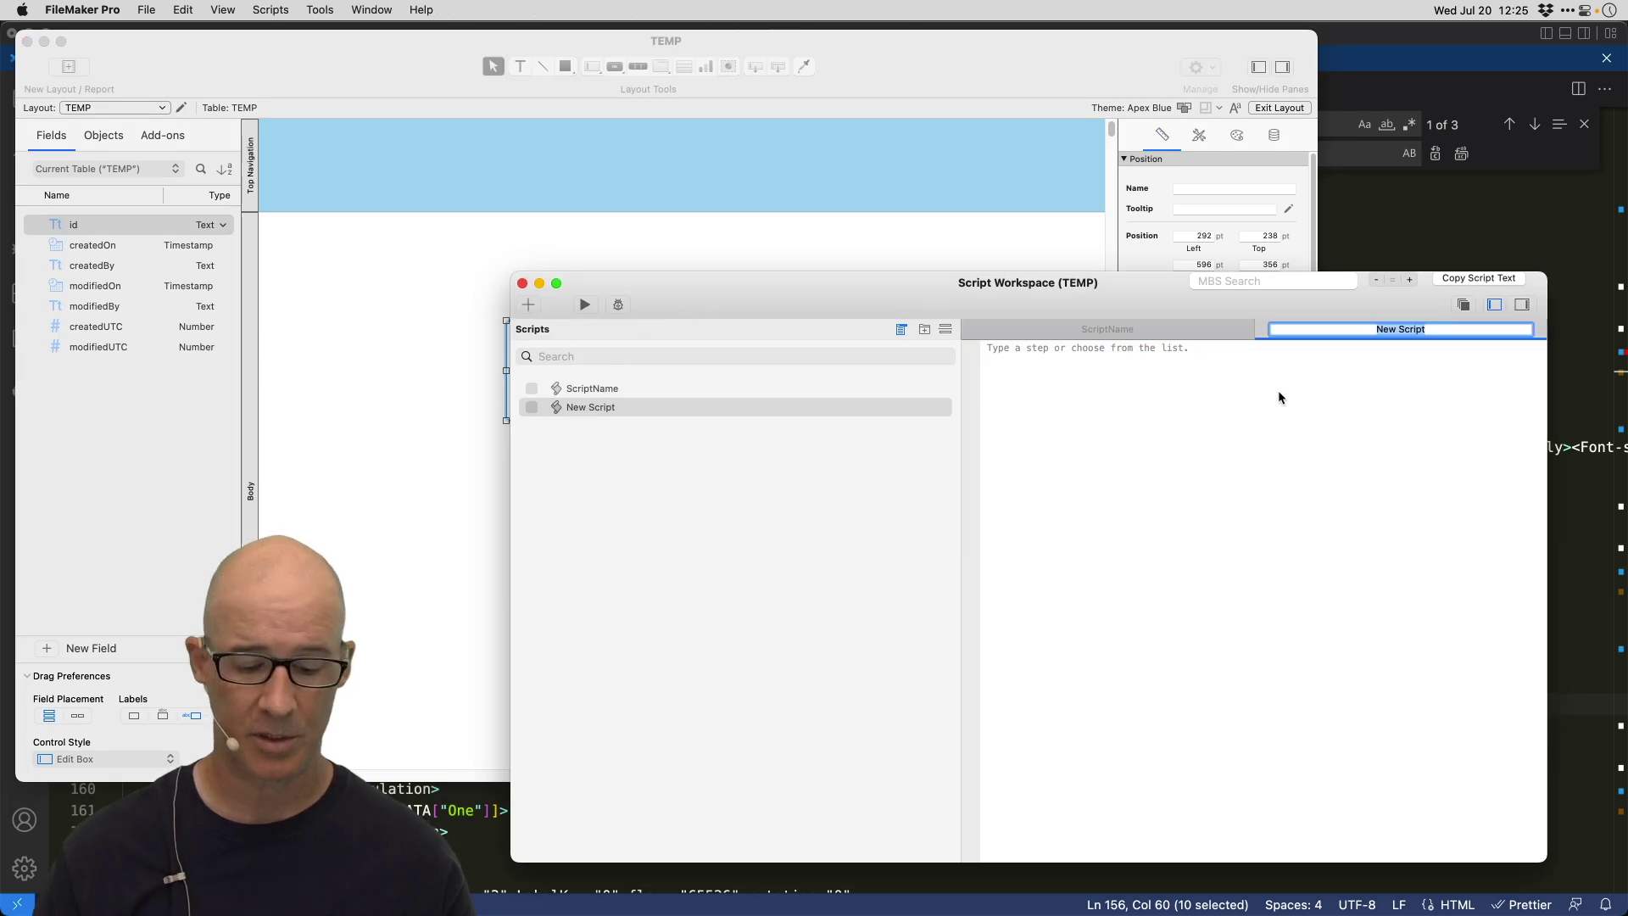
{"action": "type", "text": "Different"}
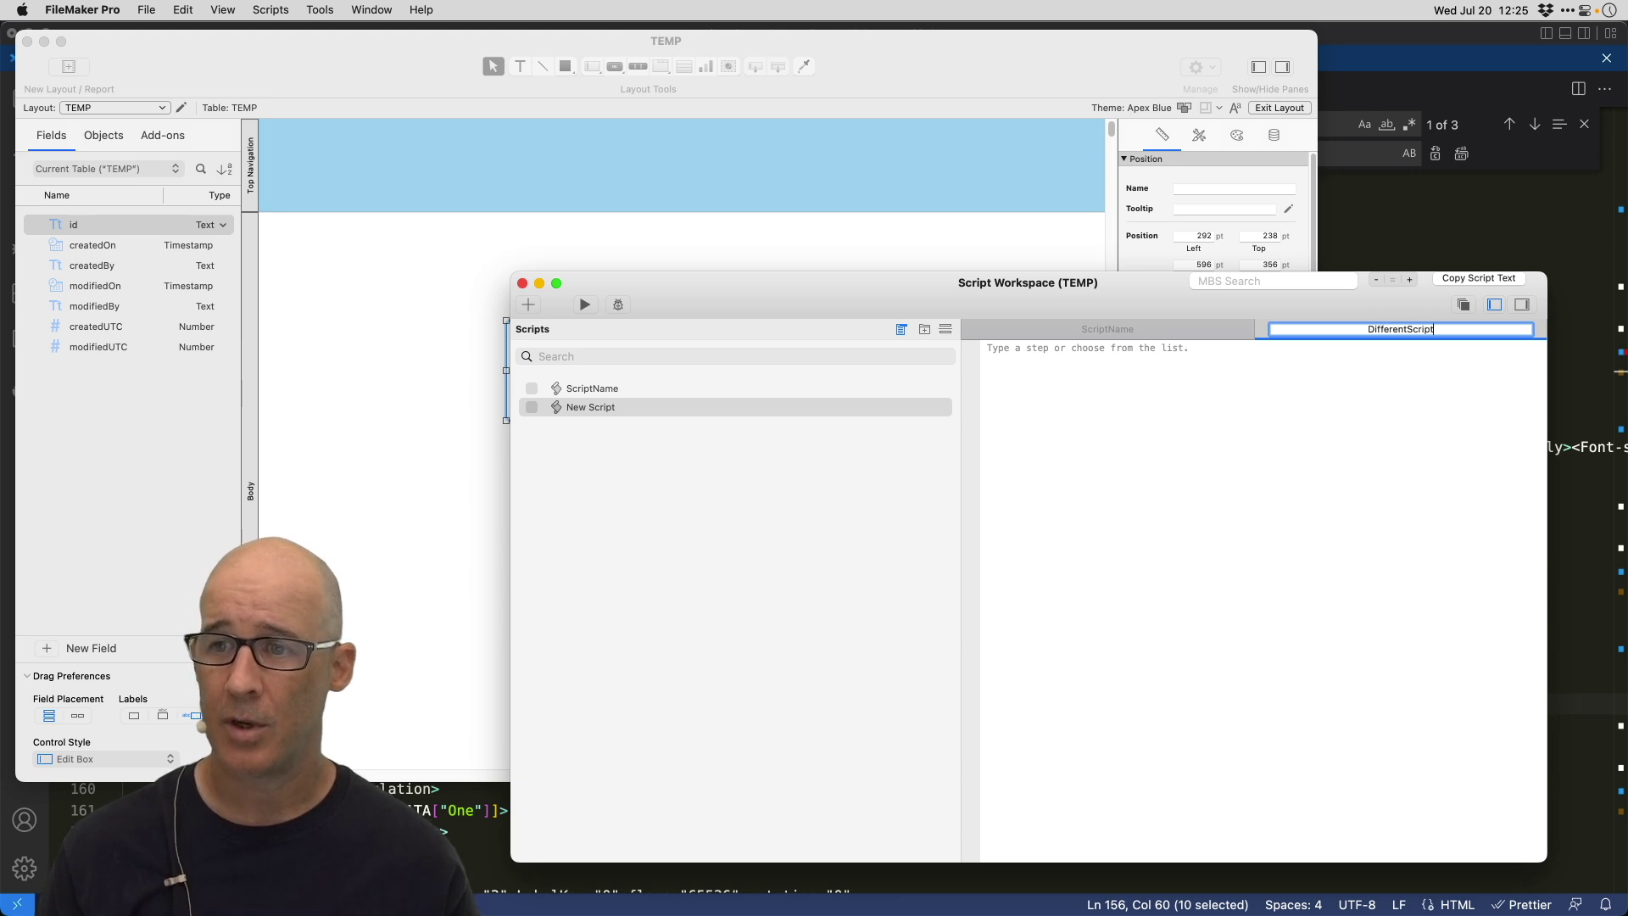
{"action": "key", "text": "super+a"}
{"action": "key", "text": "super+c"}
{"action": "key", "text": "Return"}
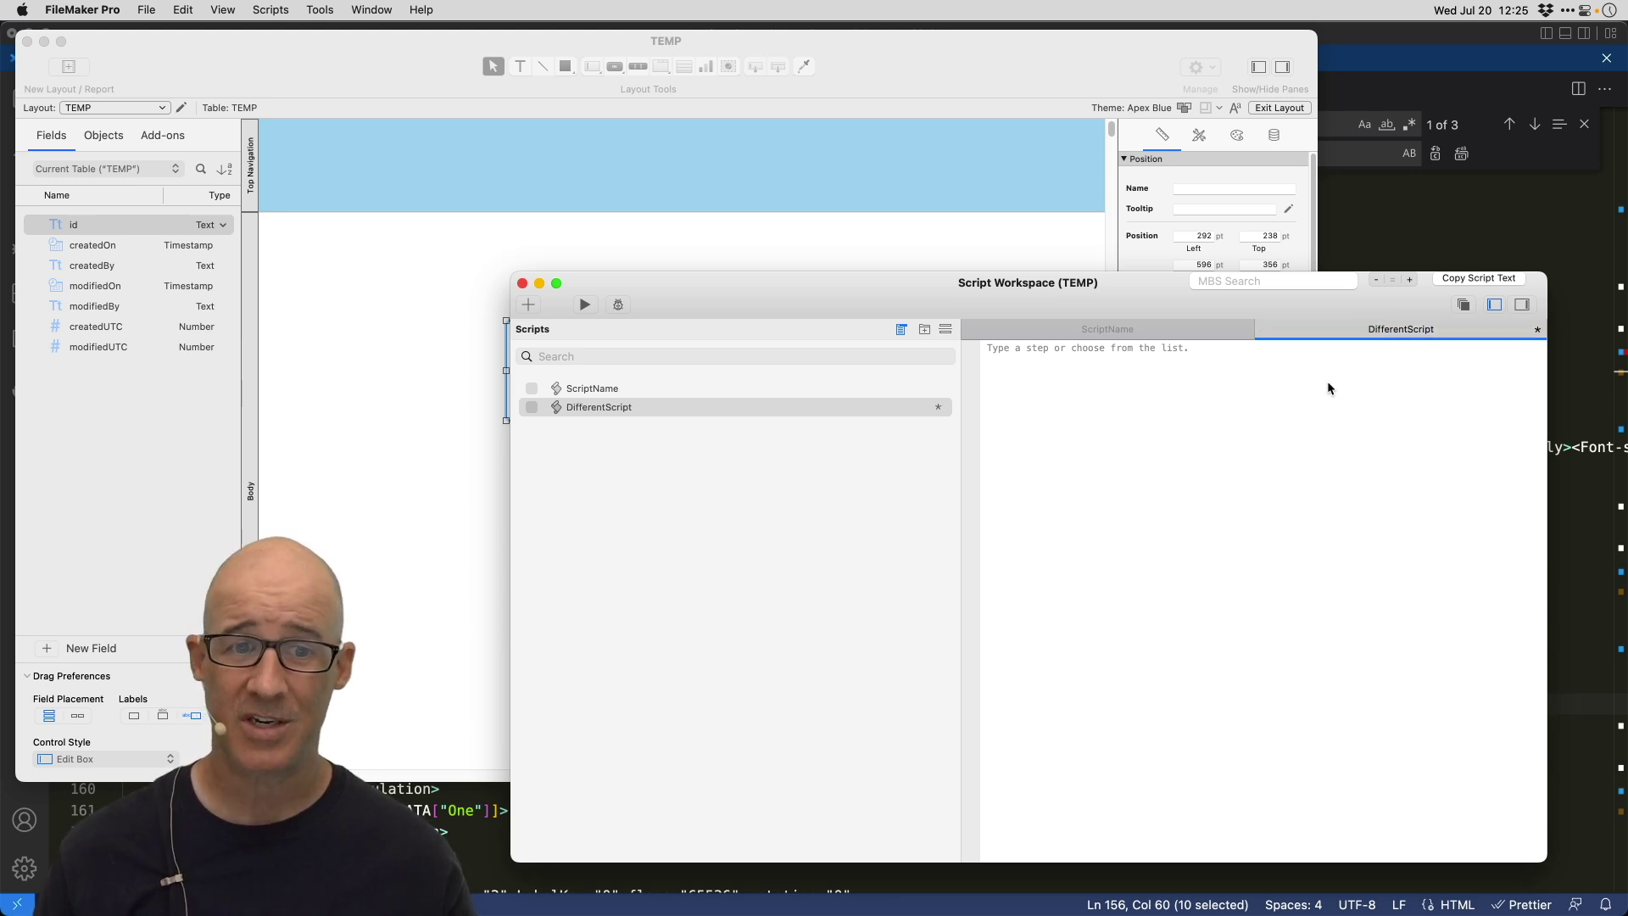
{"action": "key", "text": "super+s"}
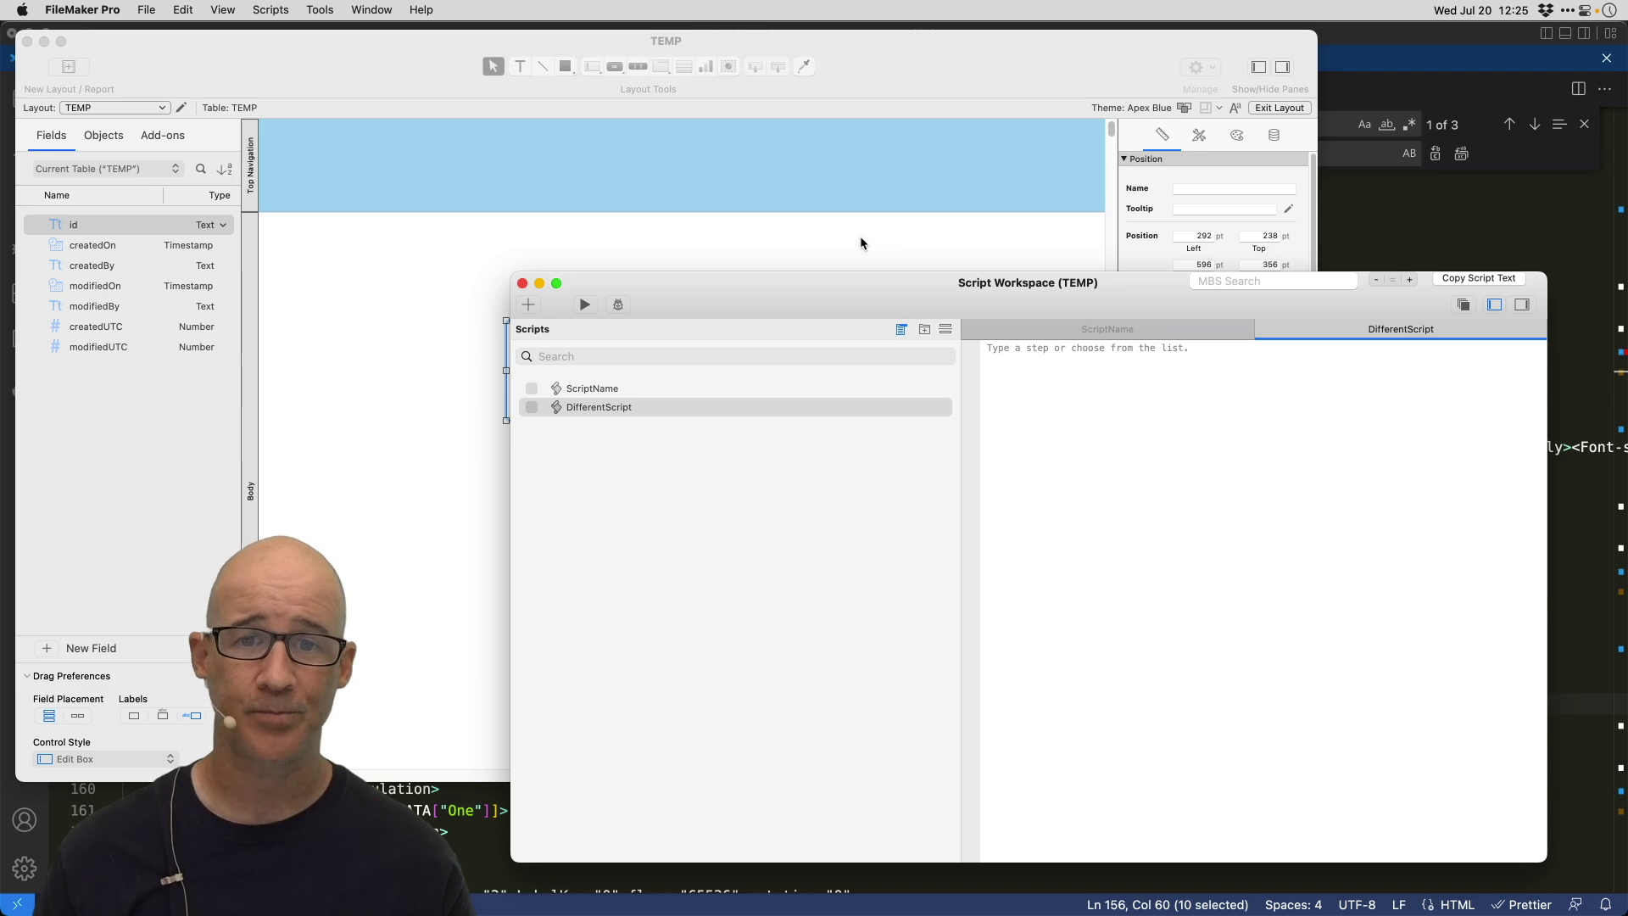
- Replace all ScriptName matches in the XML with DifferentScript
{"action": "left_click", "coordinate": [1363, 48]}
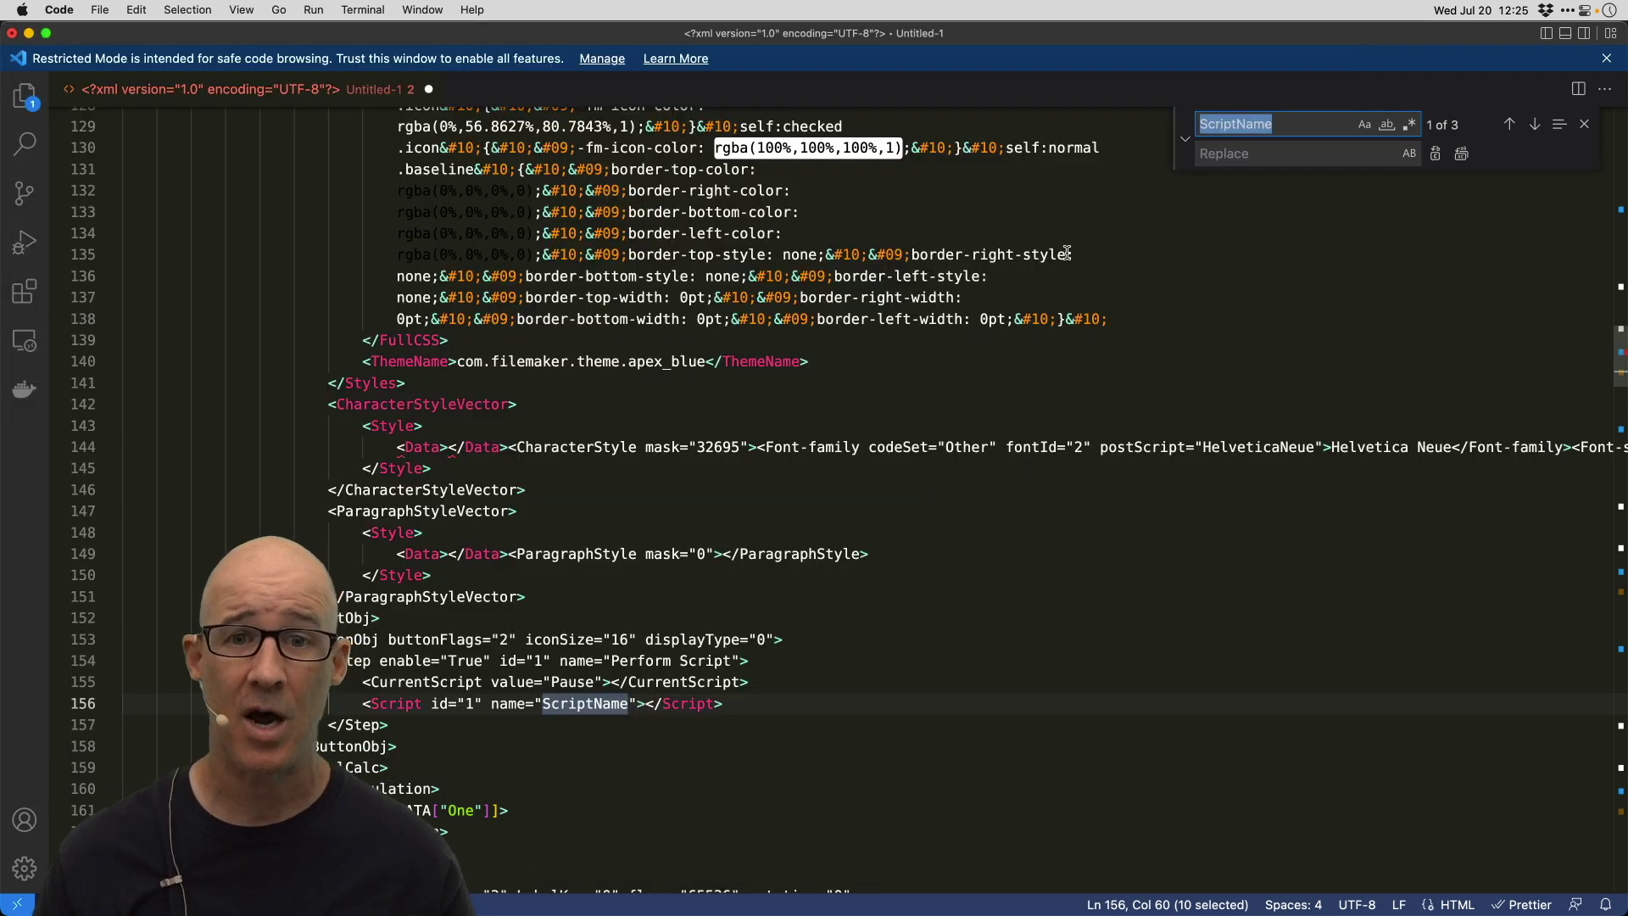
{"action": "left_click", "coordinate": [1254, 151]}
{"action": "key", "text": "super+v"}
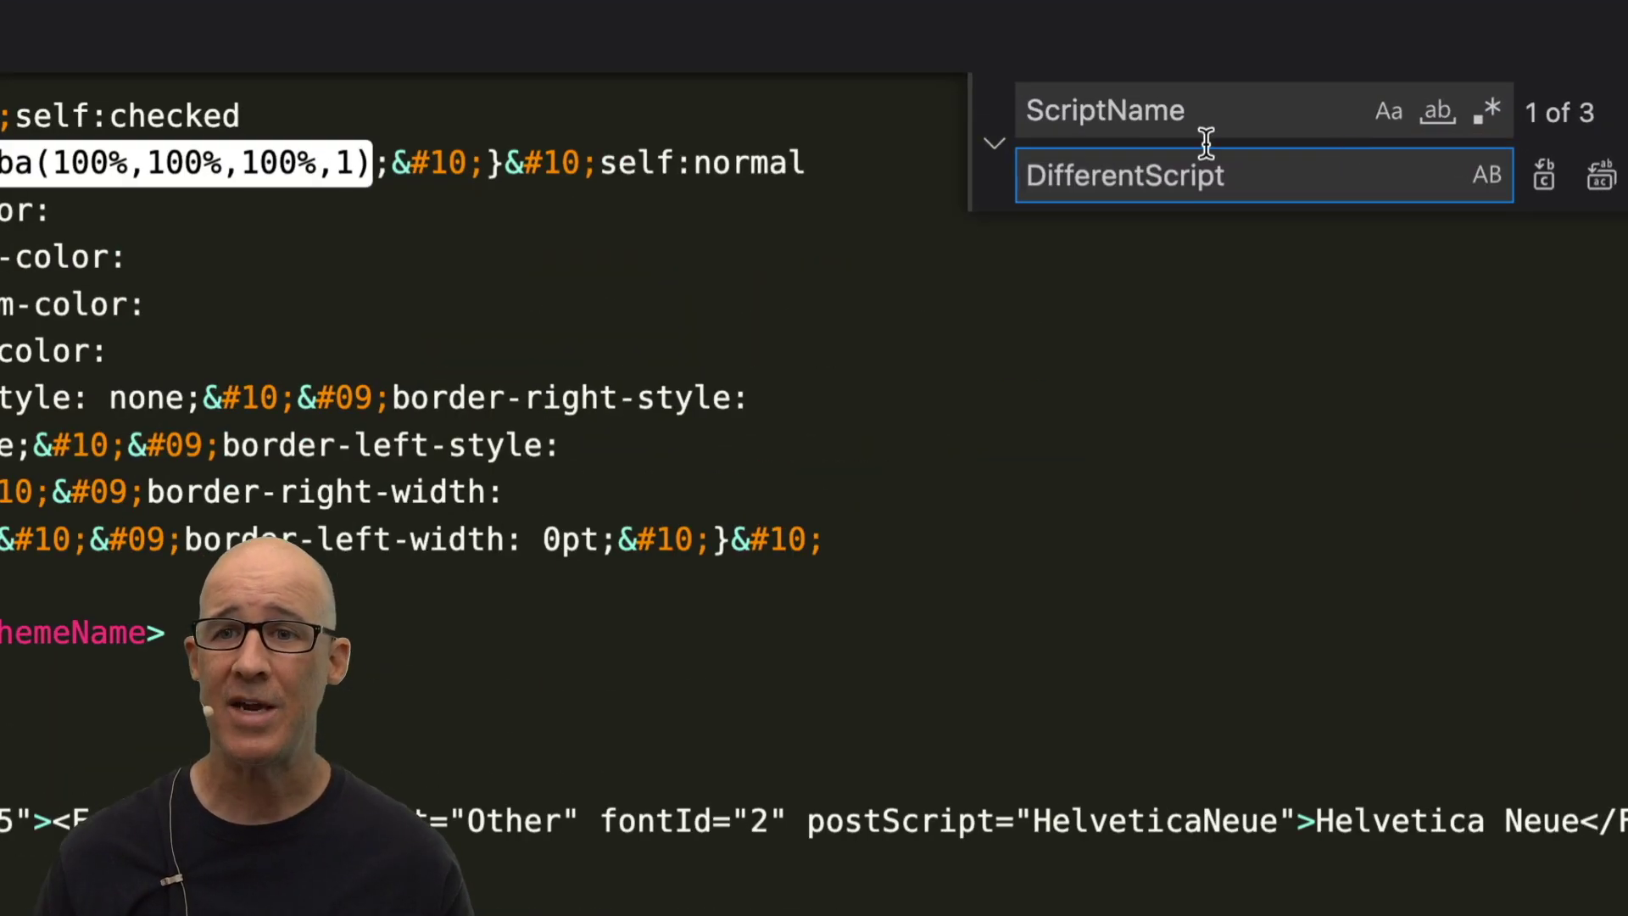
{"action": "double_click", "coordinate": [1152, 117]}
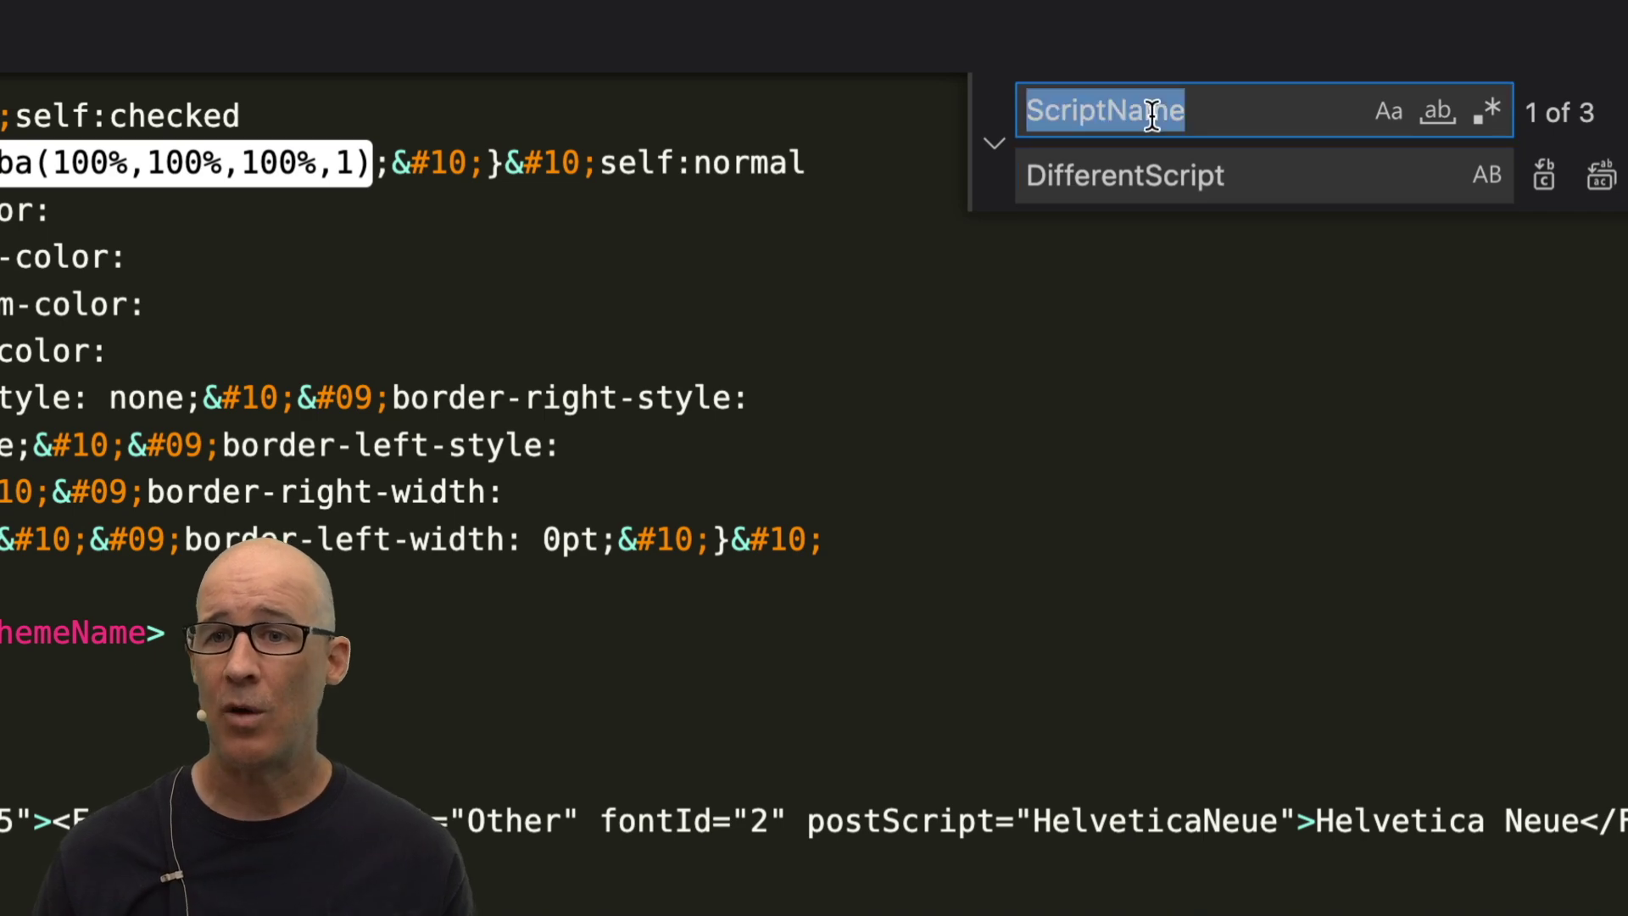
{"action": "left_click", "coordinate": [1155, 176]}
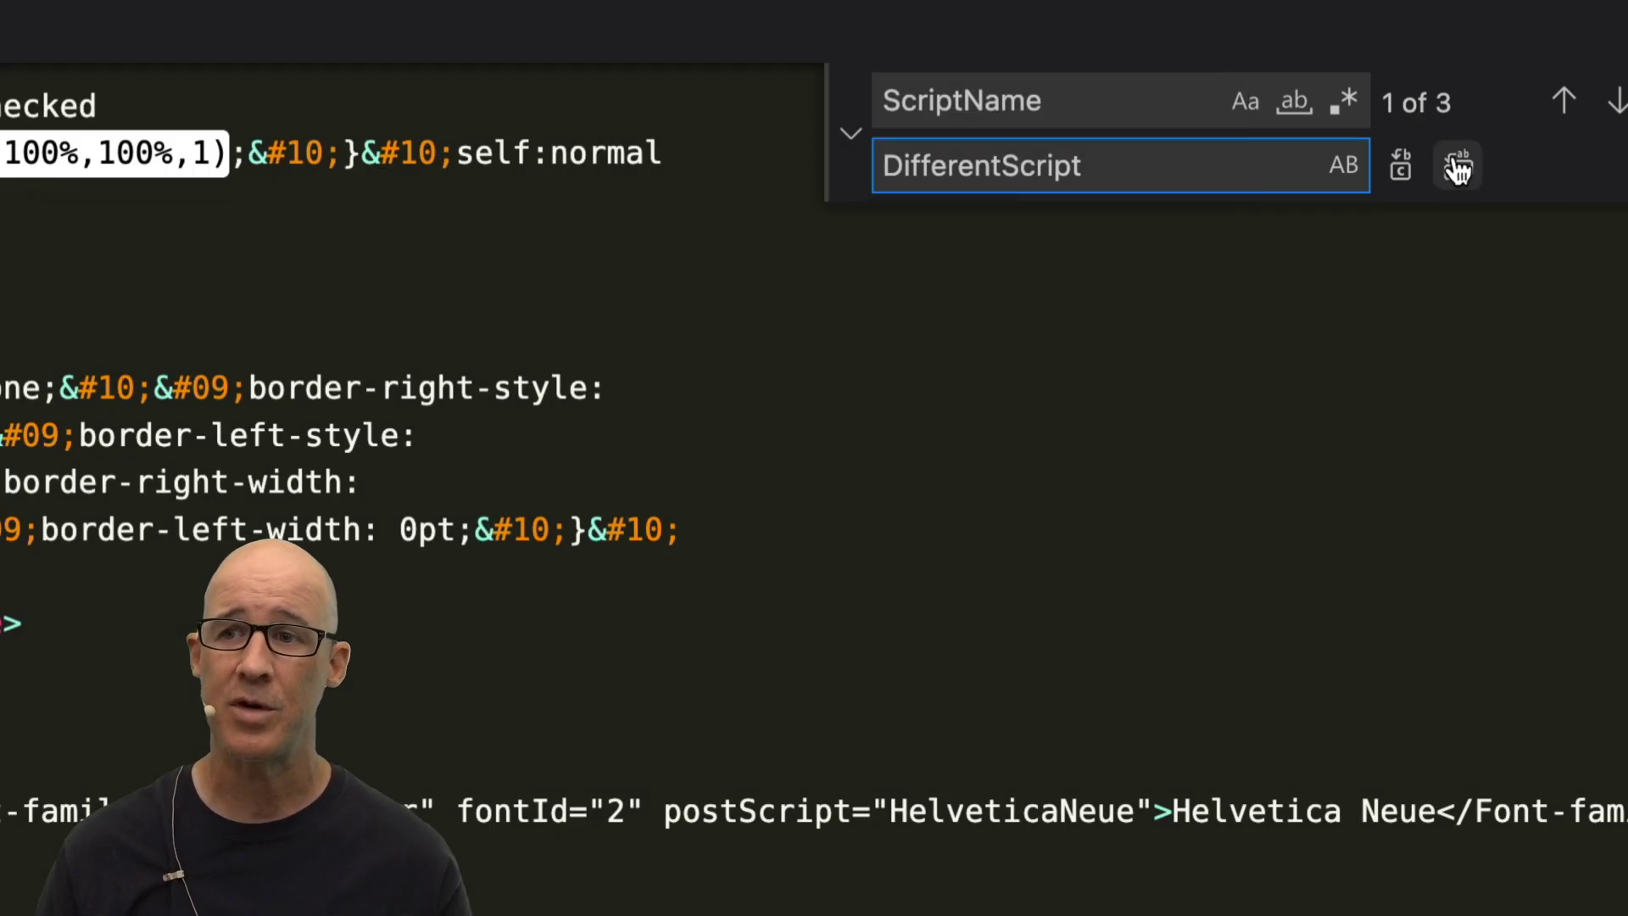
{"action": "left_click", "coordinate": [1458, 165]}
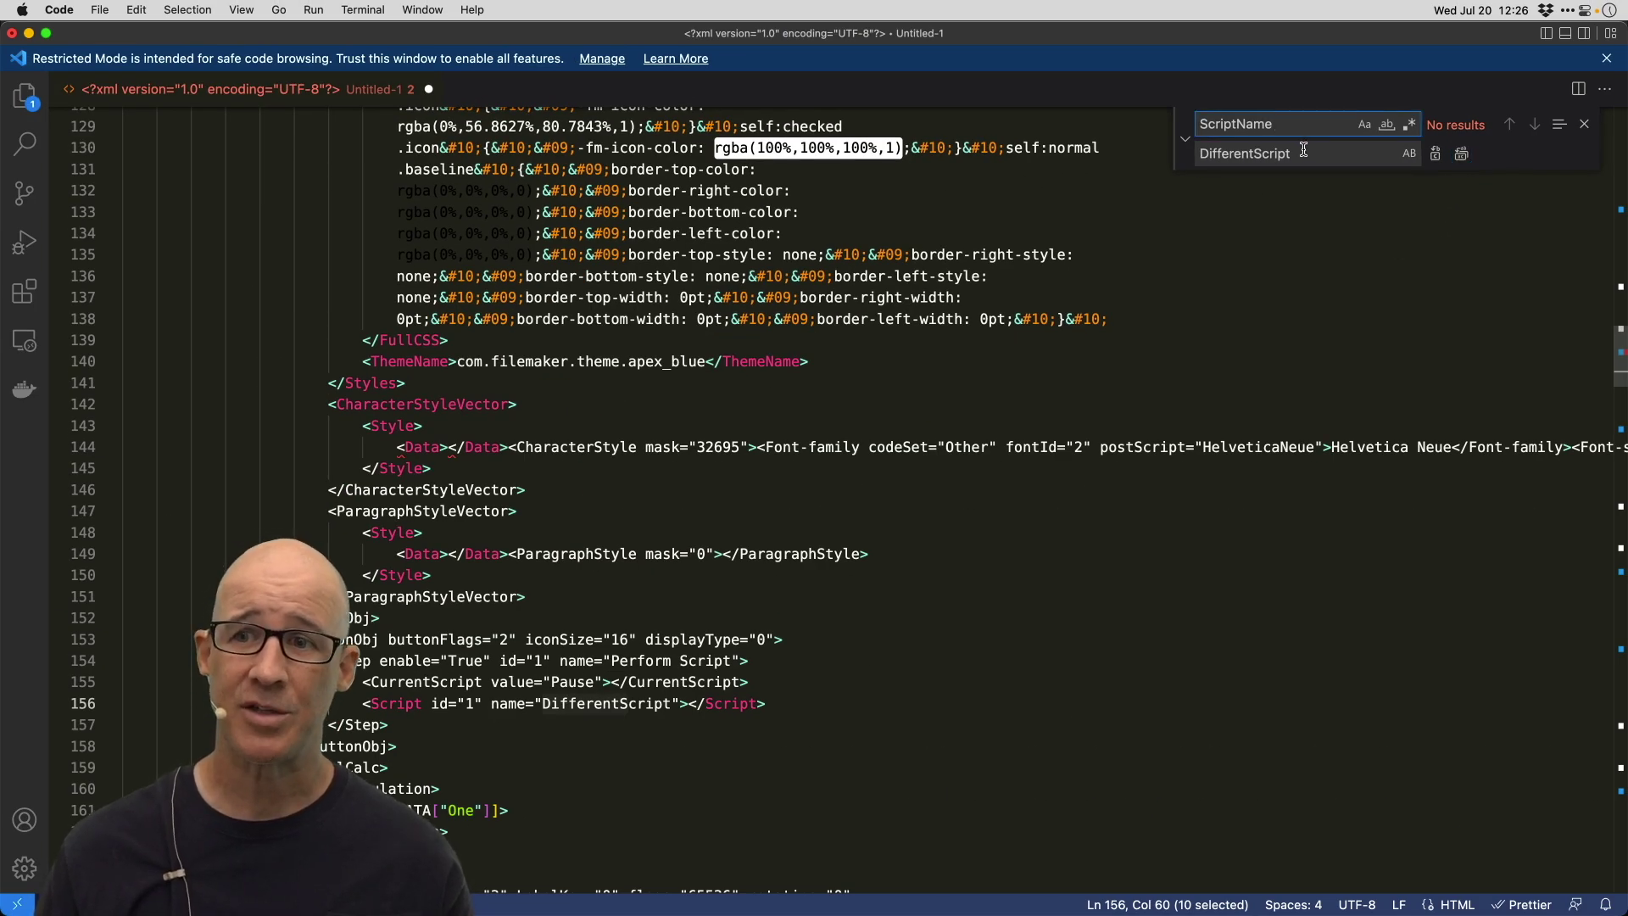
- Search for 'Differ' to verify the change, then select the entire XML
{"action": "key", "text": "super+f"}
{"action": "type", "text": "Differ"}
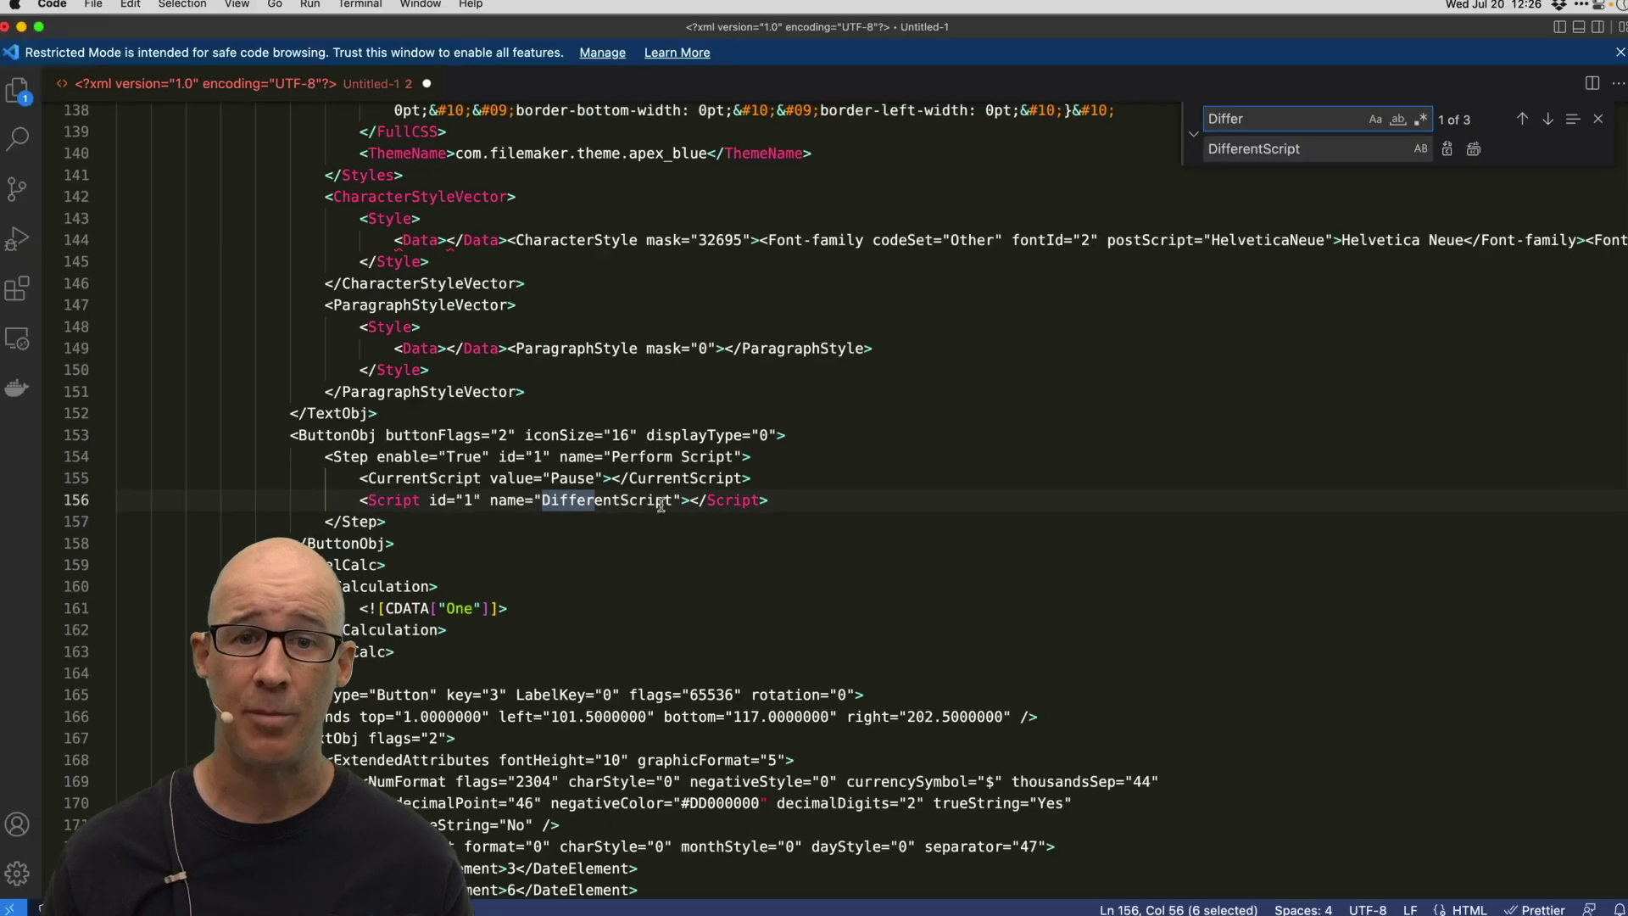
{"action": "left_click", "coordinate": [1095, 413]}
{"action": "key", "text": "super+a"}
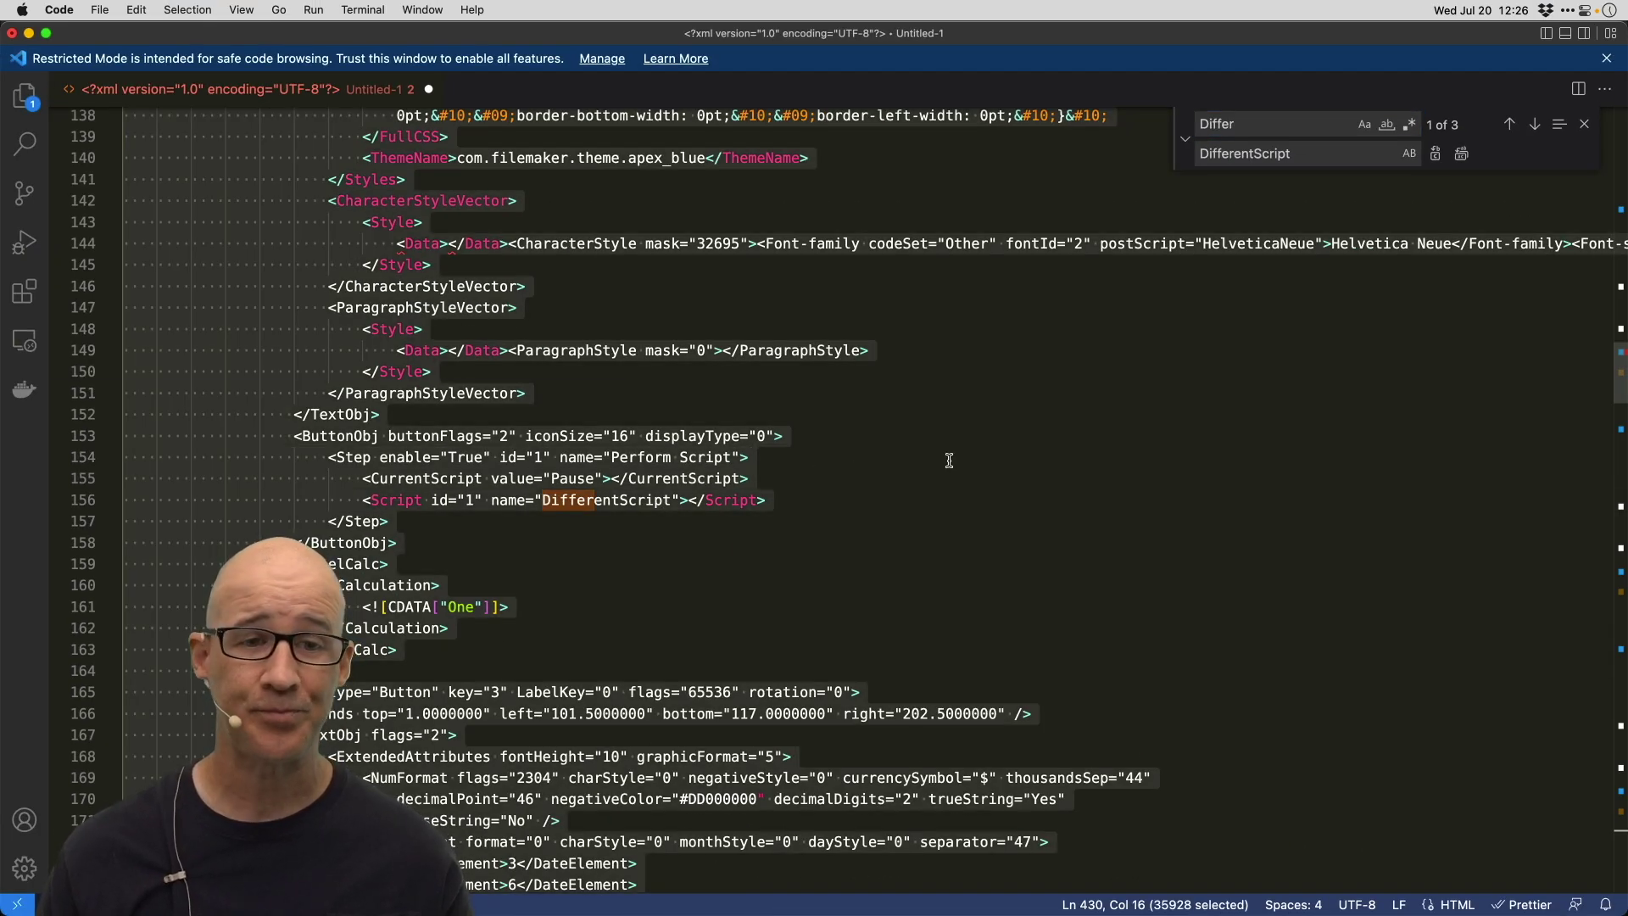
{"action": "key", "text": "super+Tab"}
- Paste the modified button bar onto the TEMP layout and place it below the original
{"action": "key", "text": "super+shift+Tab"}
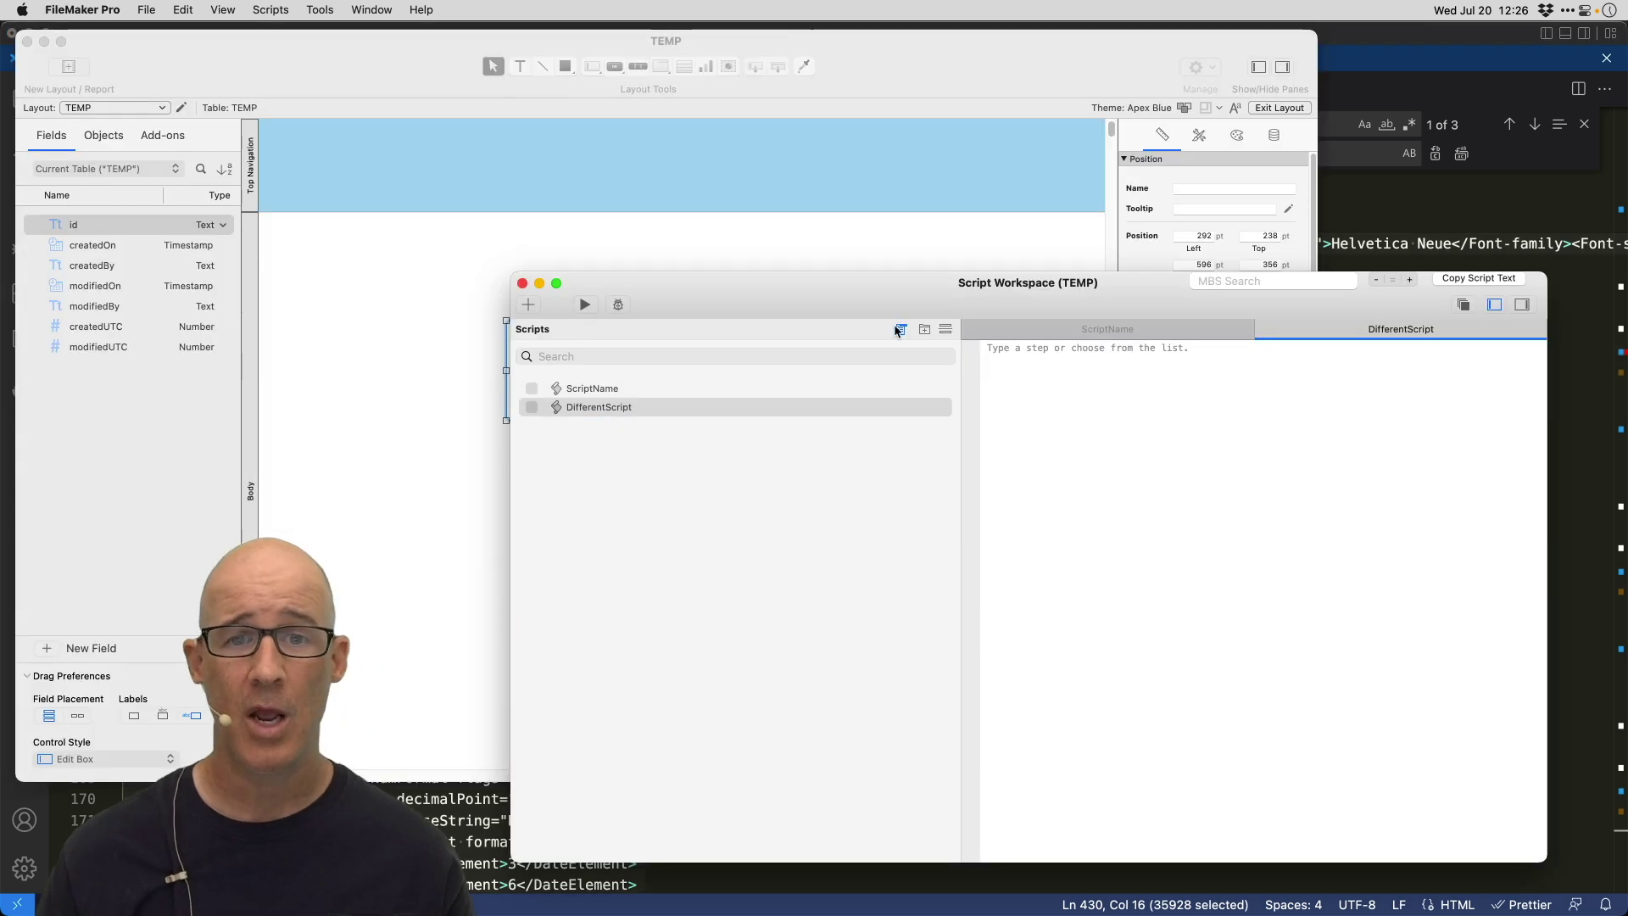
{"action": "left_click", "coordinate": [899, 234]}
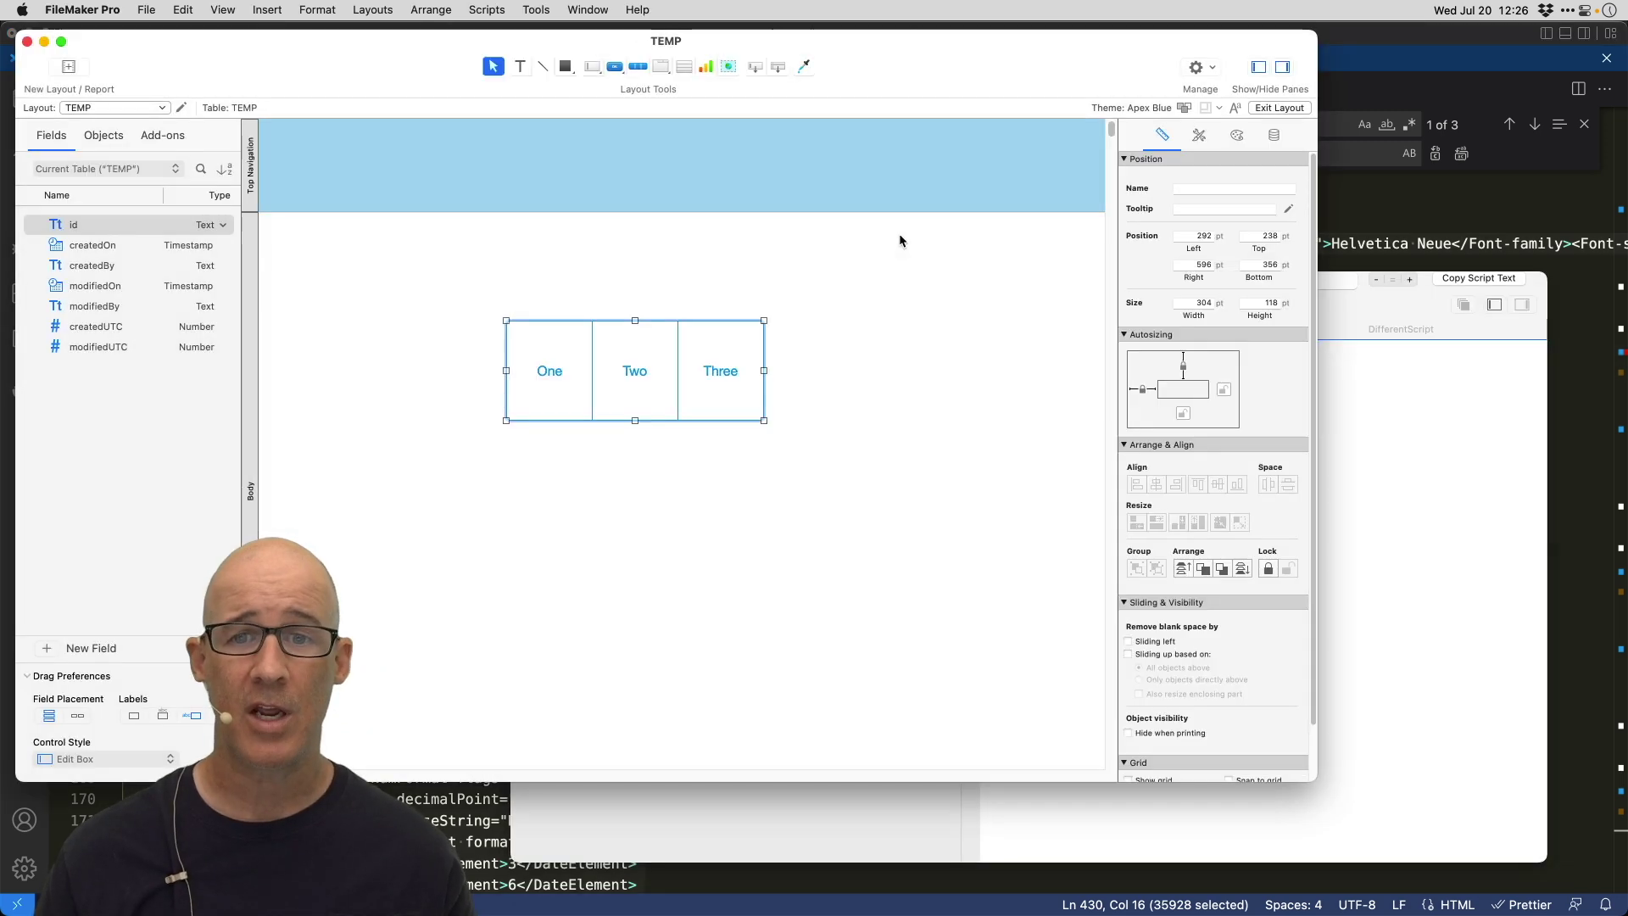
{"action": "left_click", "coordinate": [826, 511]}
{"action": "key", "text": "super+v"}
{"action": "left_click_drag", "start_coordinate": [826, 511], "coordinate": [641, 495]}
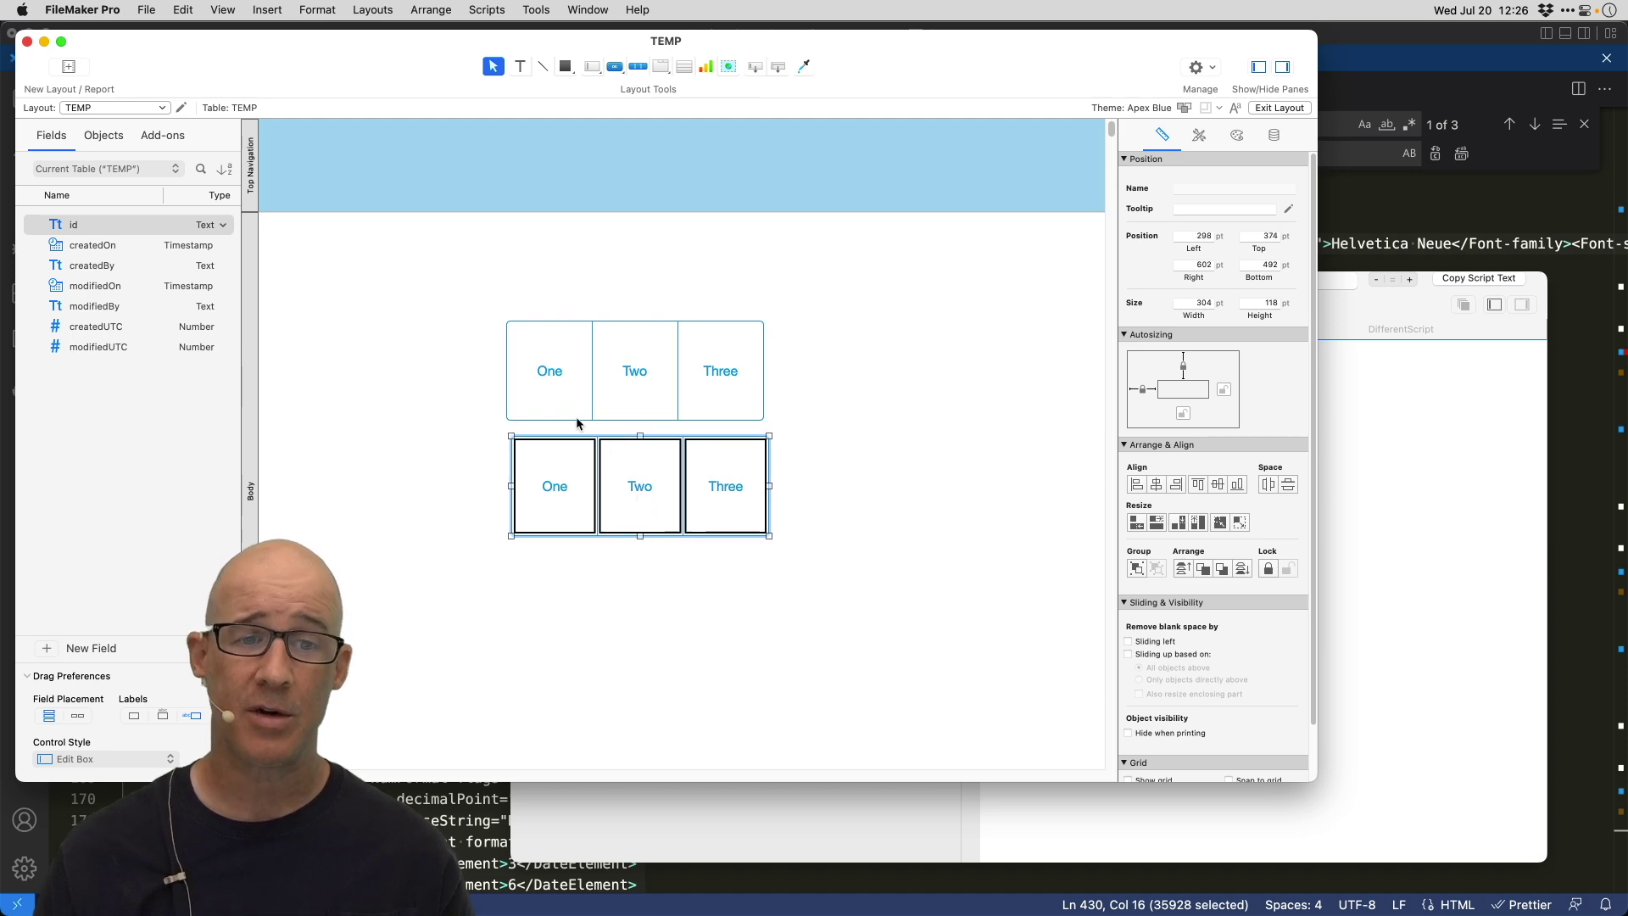
- Open Button Bar Setup on the upper and lower bars to compare their scripts
{"action": "left_click", "coordinate": [557, 380]}
{"action": "double_click", "coordinate": [557, 382]}
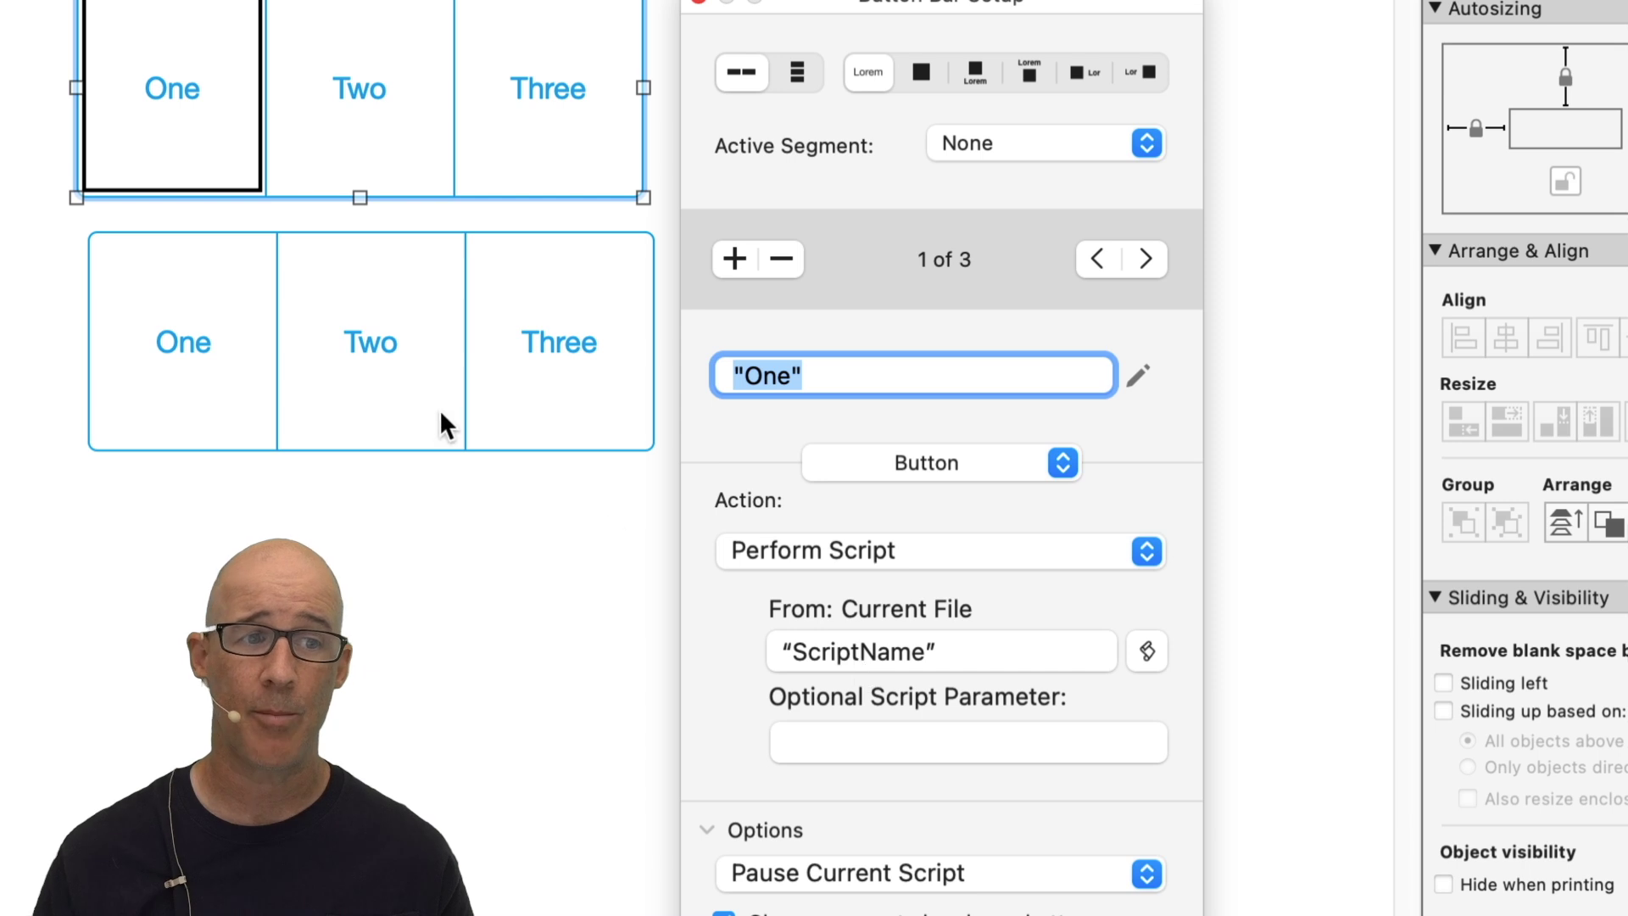
{"action": "left_click", "coordinate": [230, 339]}
{"action": "double_click", "coordinate": [222, 338]}
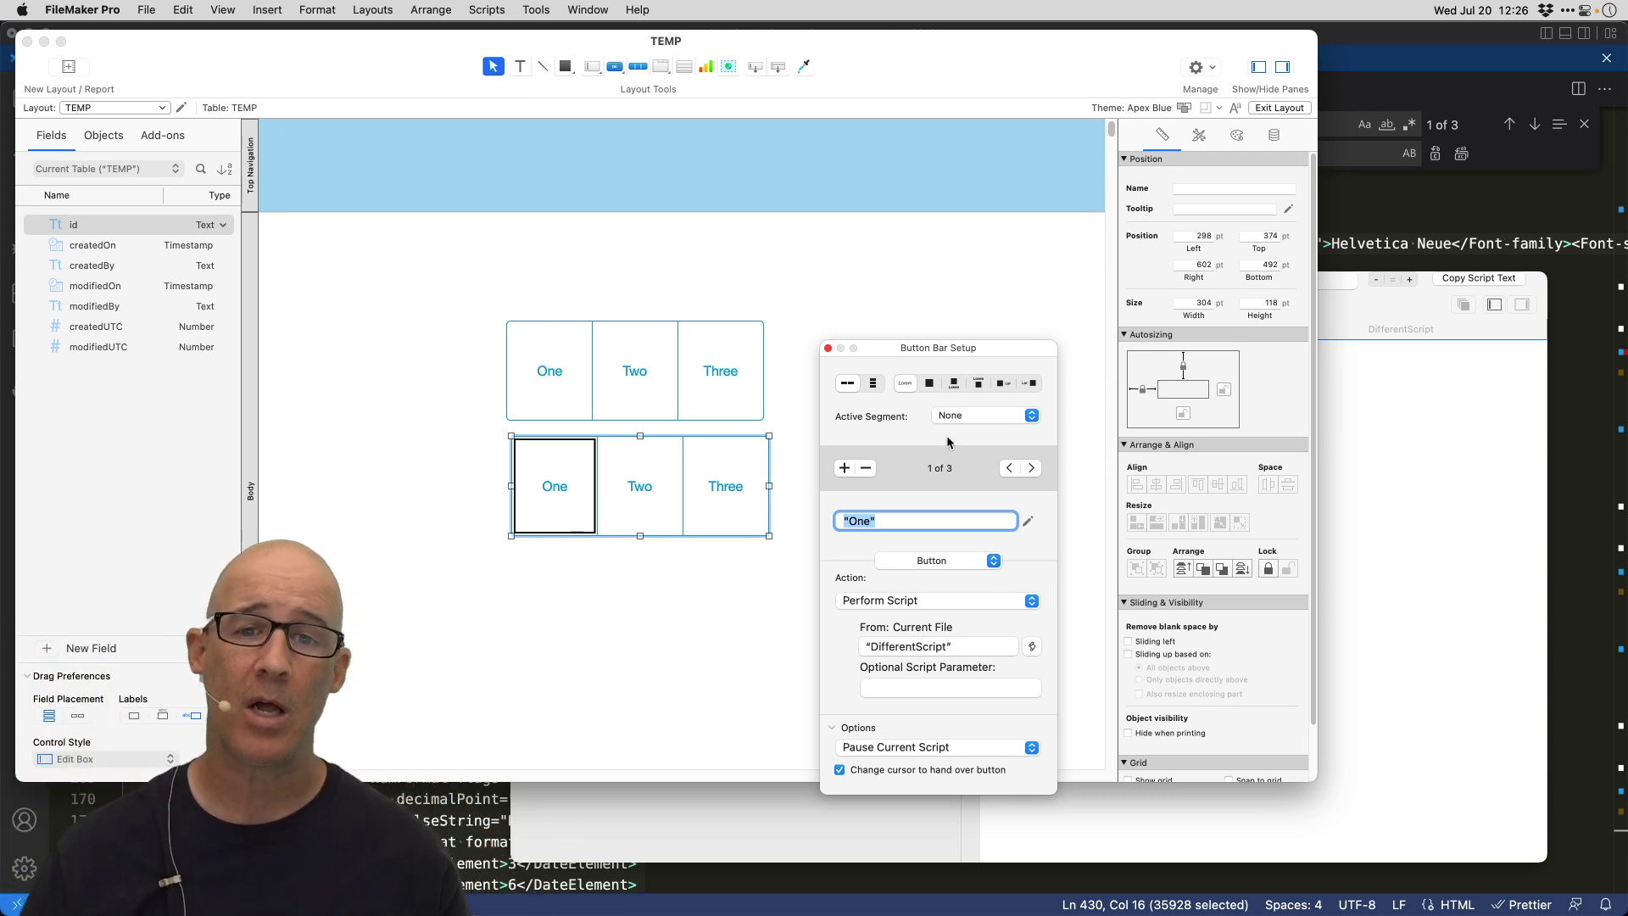
{"action": "left_click", "coordinate": [827, 348]}
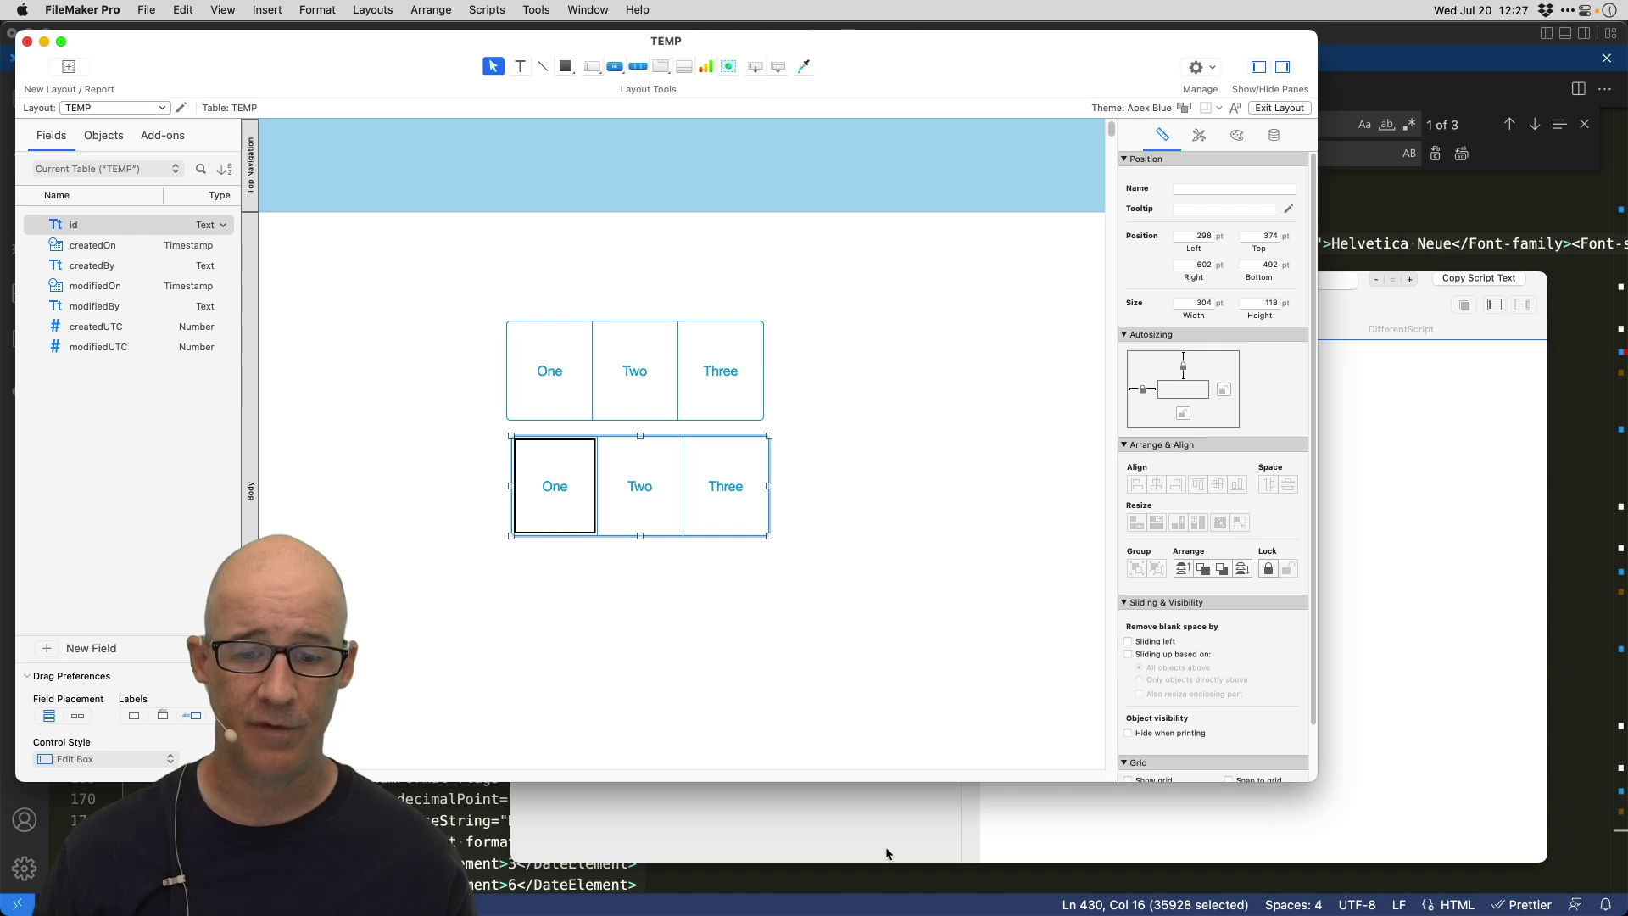
- Return to the FmClipTools repo in Chrome, open the Code panel, and select the HTTPS URL
{"action": "key", "text": "super+Tab"}
{"action": "left_click", "coordinate": [314, 489]}
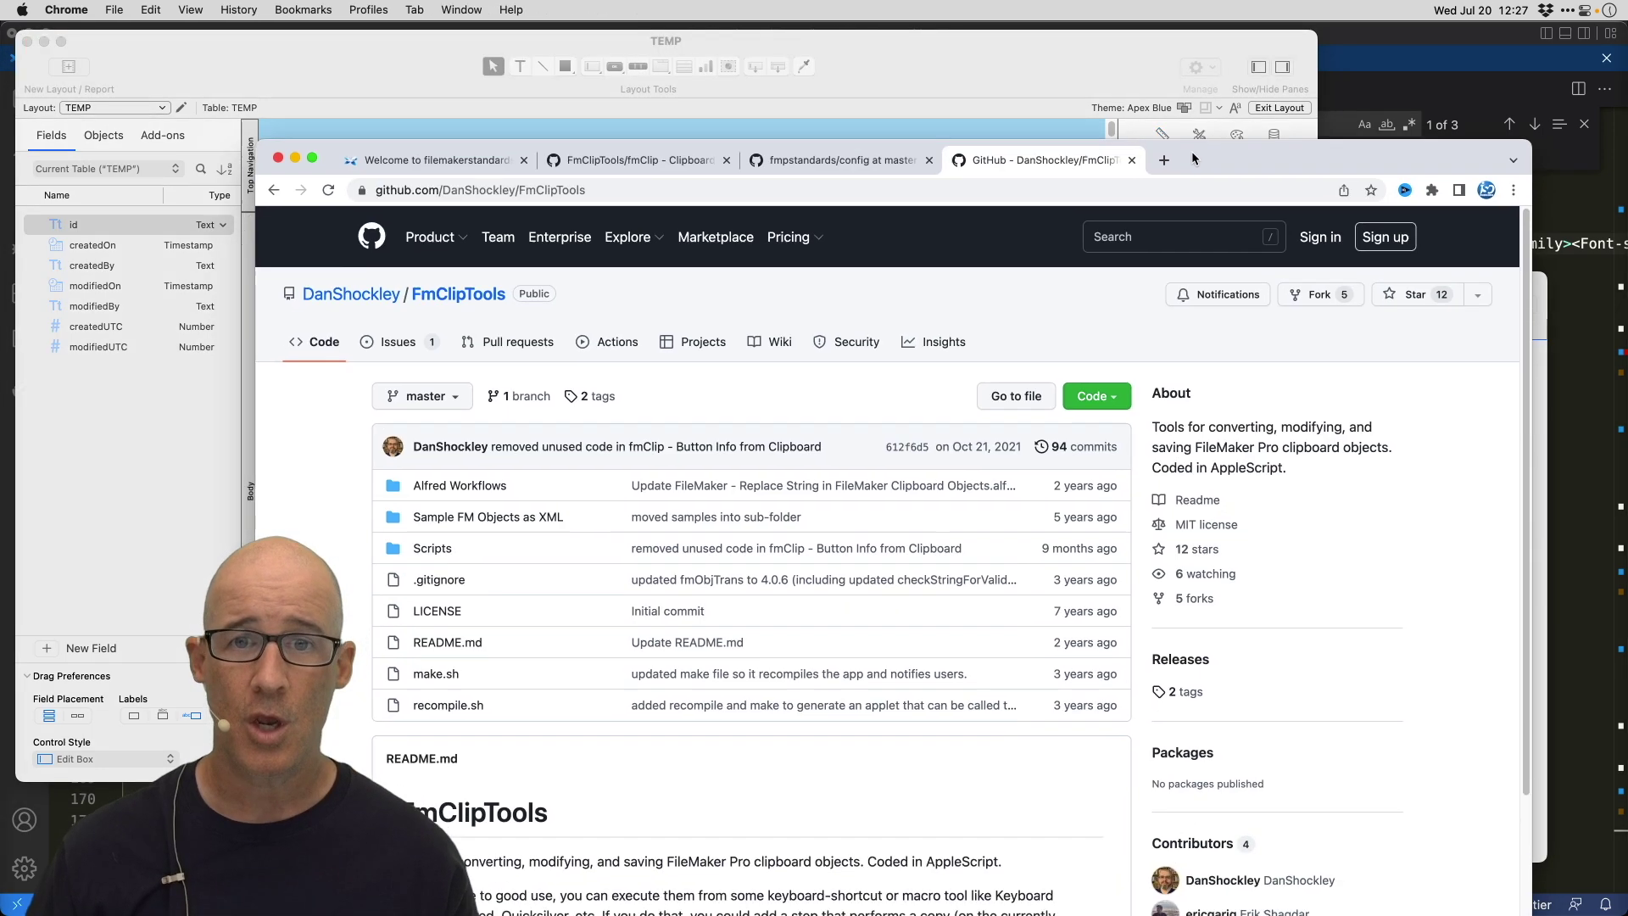
{"action": "left_click_drag", "start_coordinate": [1193, 151], "coordinate": [1240, 58]}
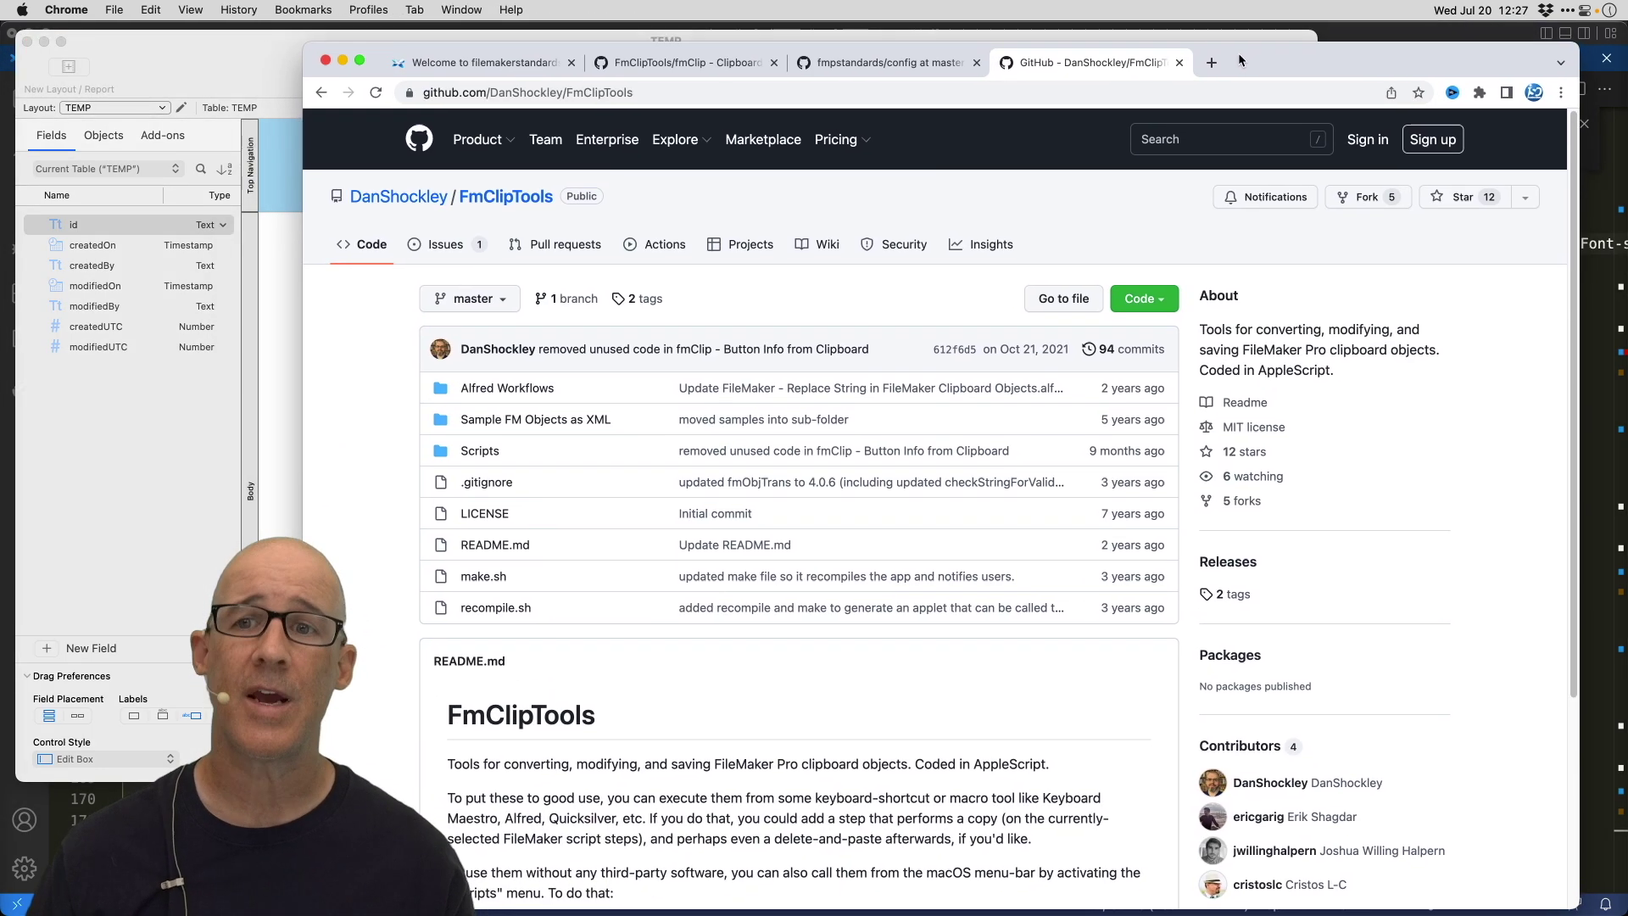
{"action": "scroll", "coordinate": [872, 480], "scroll_direction": "down", "scroll_amount": 1}
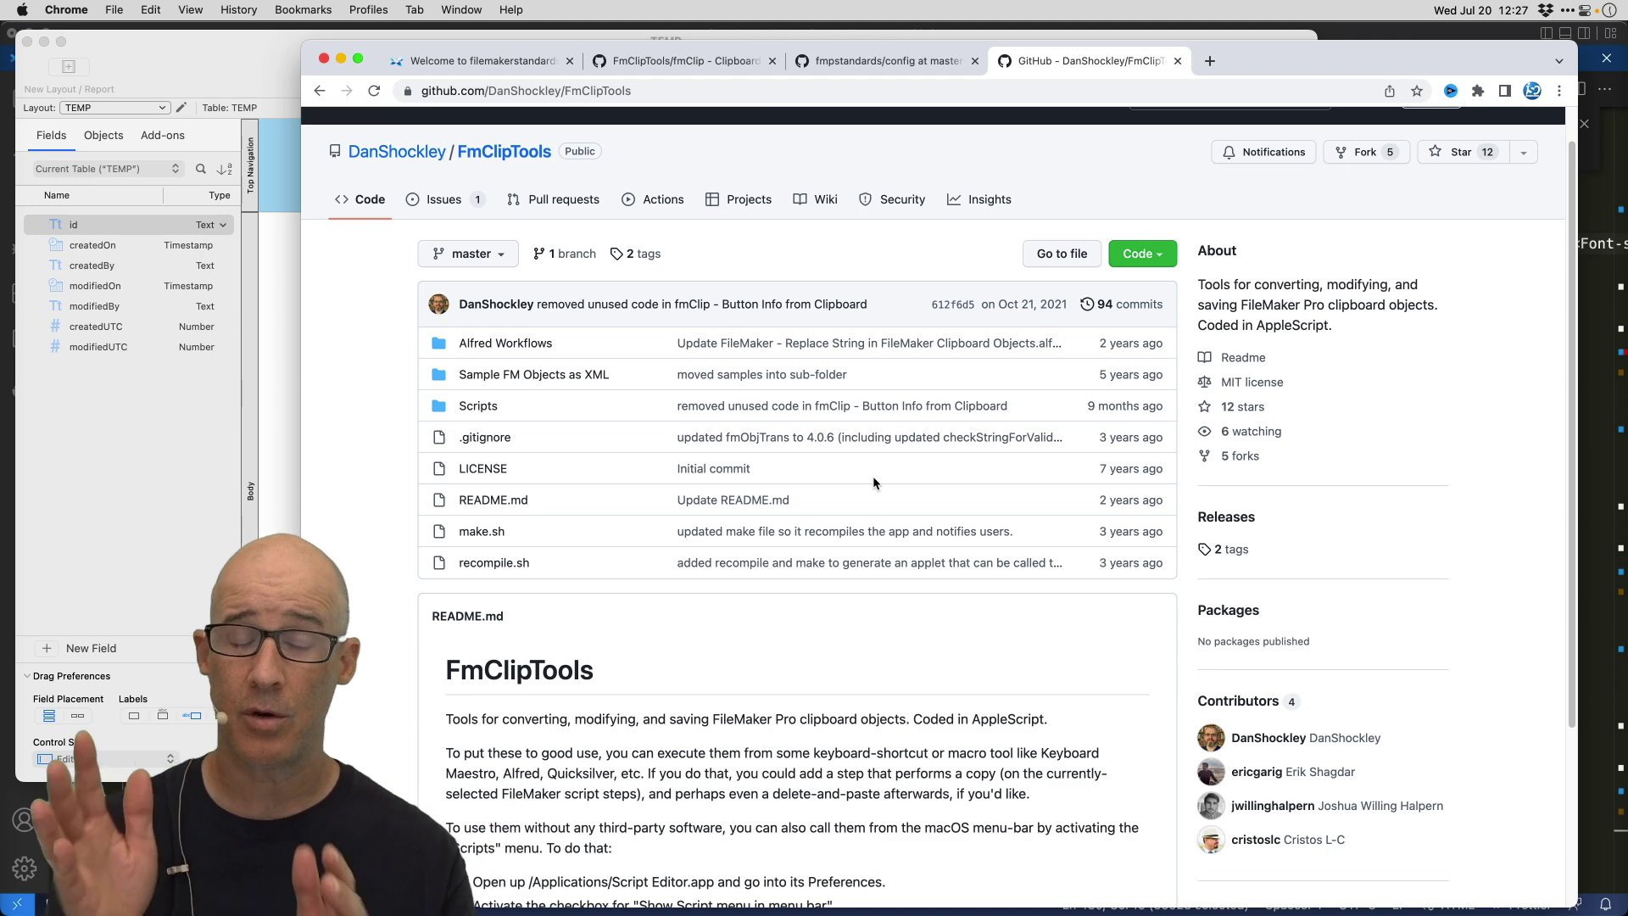
{"action": "scroll", "coordinate": [823, 469], "scroll_direction": "down", "scroll_amount": 3}
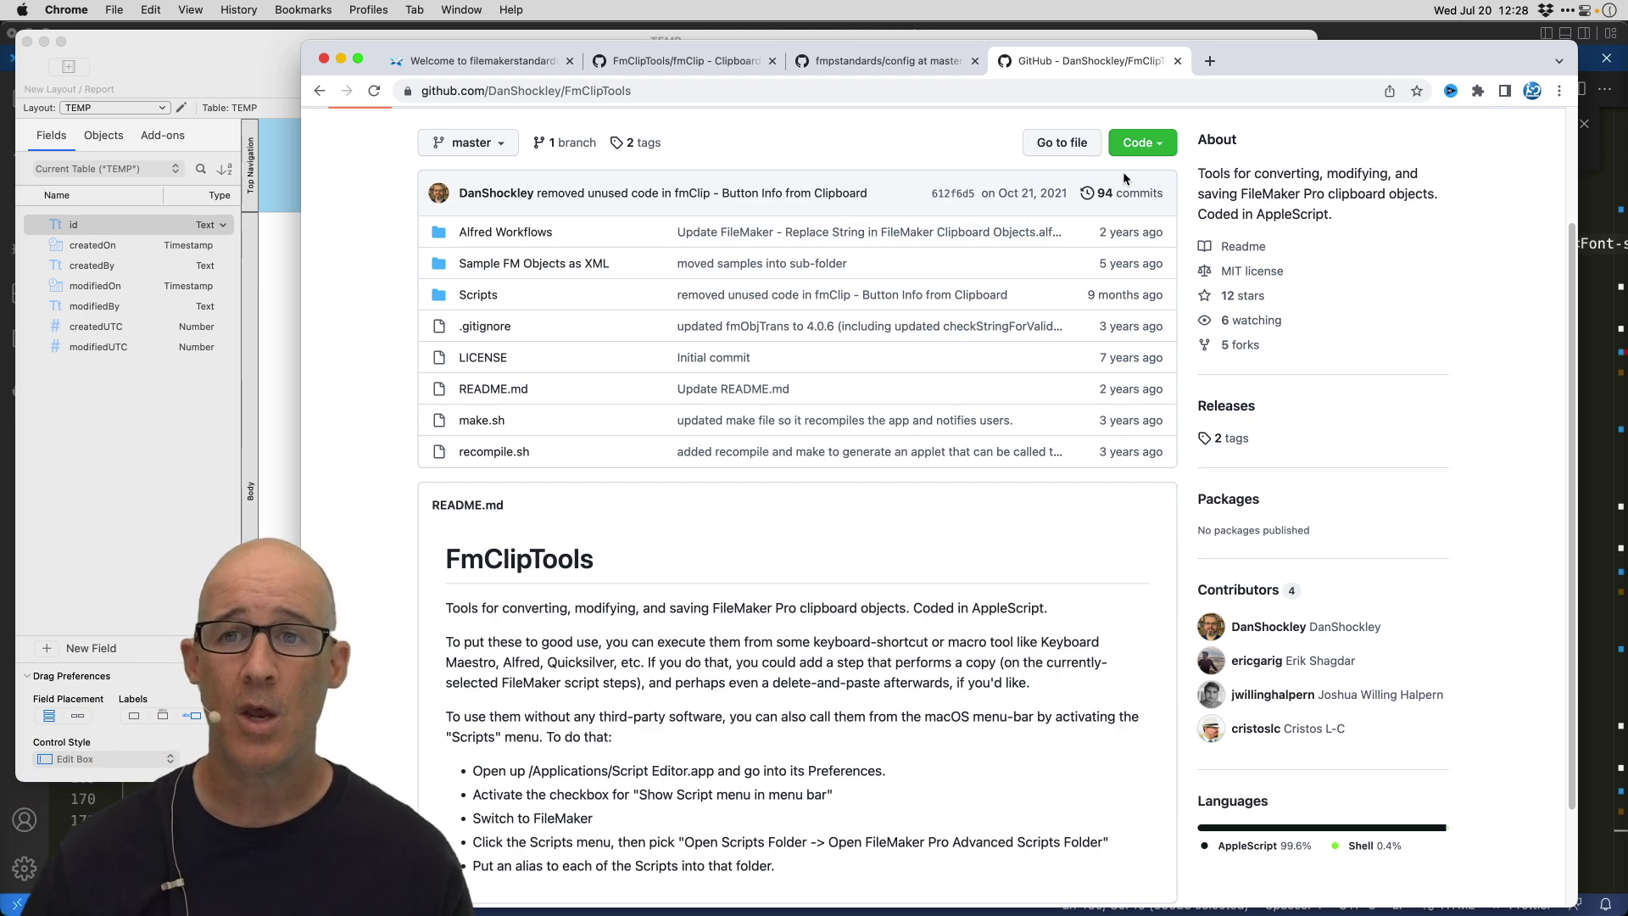
{"action": "scroll", "coordinate": [1163, 254], "scroll_direction": "up", "scroll_amount": 3}
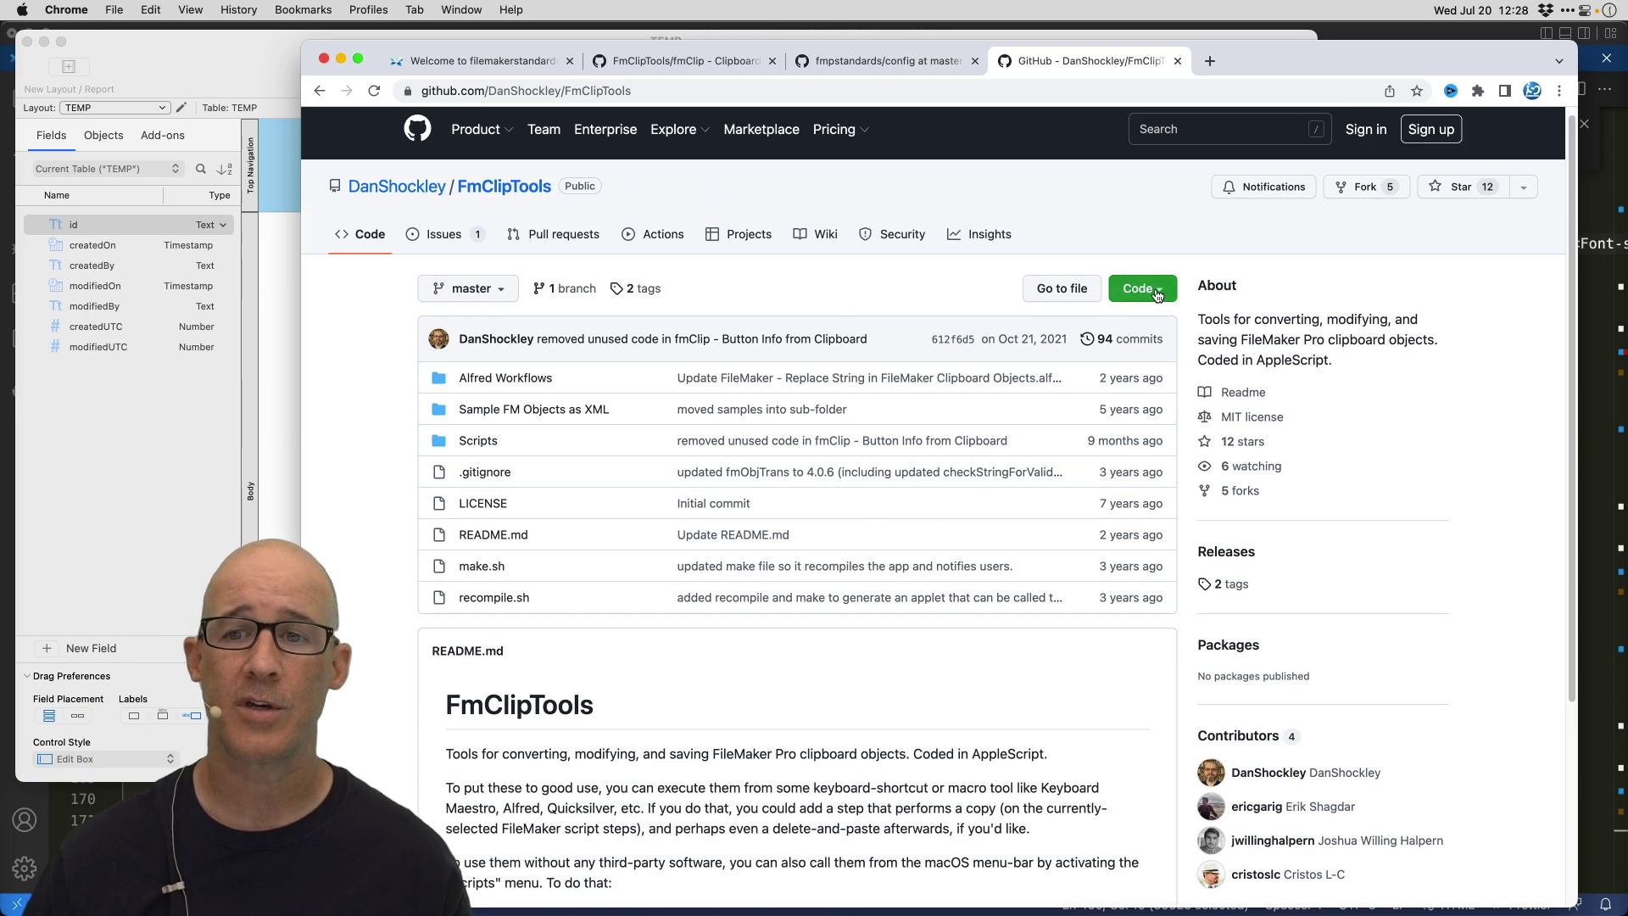
{"action": "left_click", "coordinate": [1158, 290]}
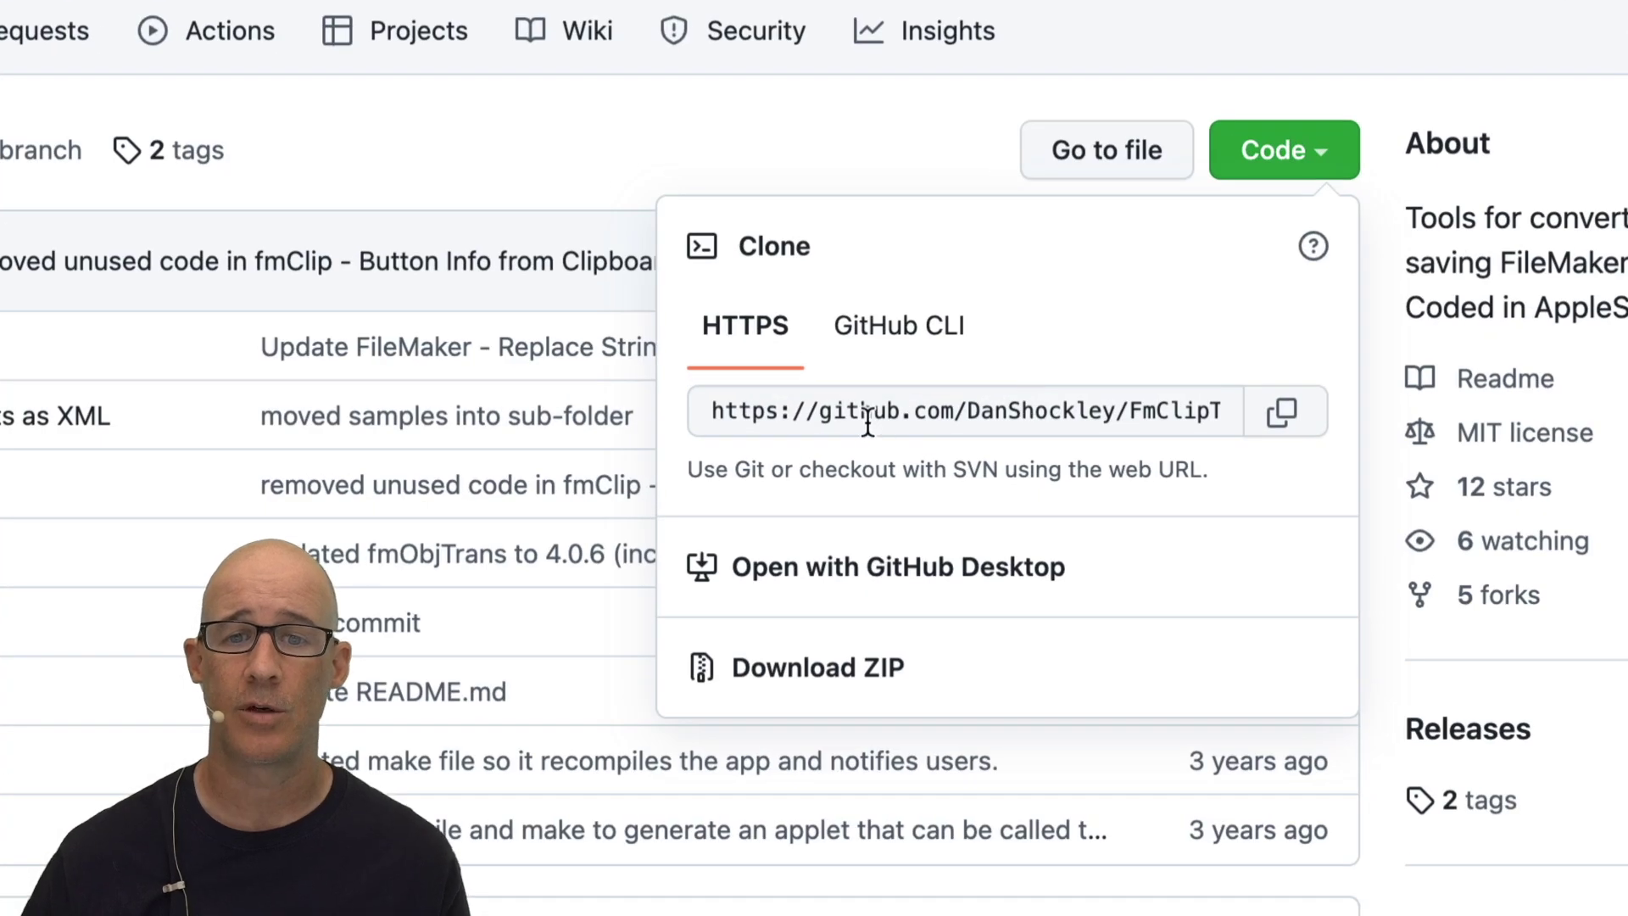
{"action": "left_click_drag", "start_coordinate": [709, 415], "coordinate": [1216, 406]}
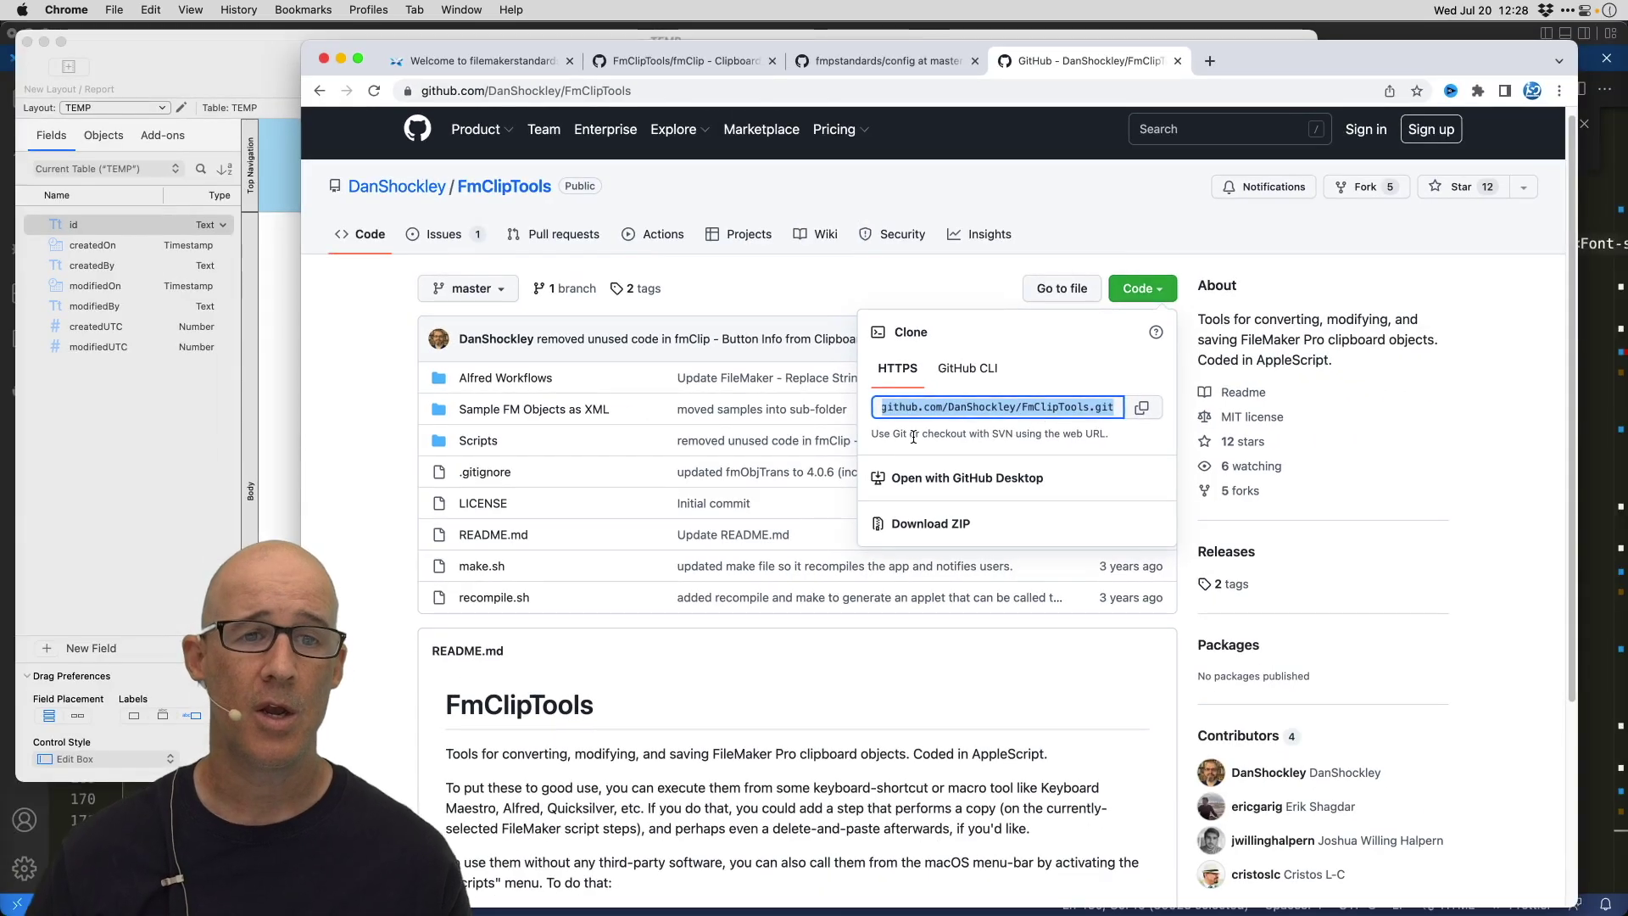
{"action": "key", "text": "super+Tab"}
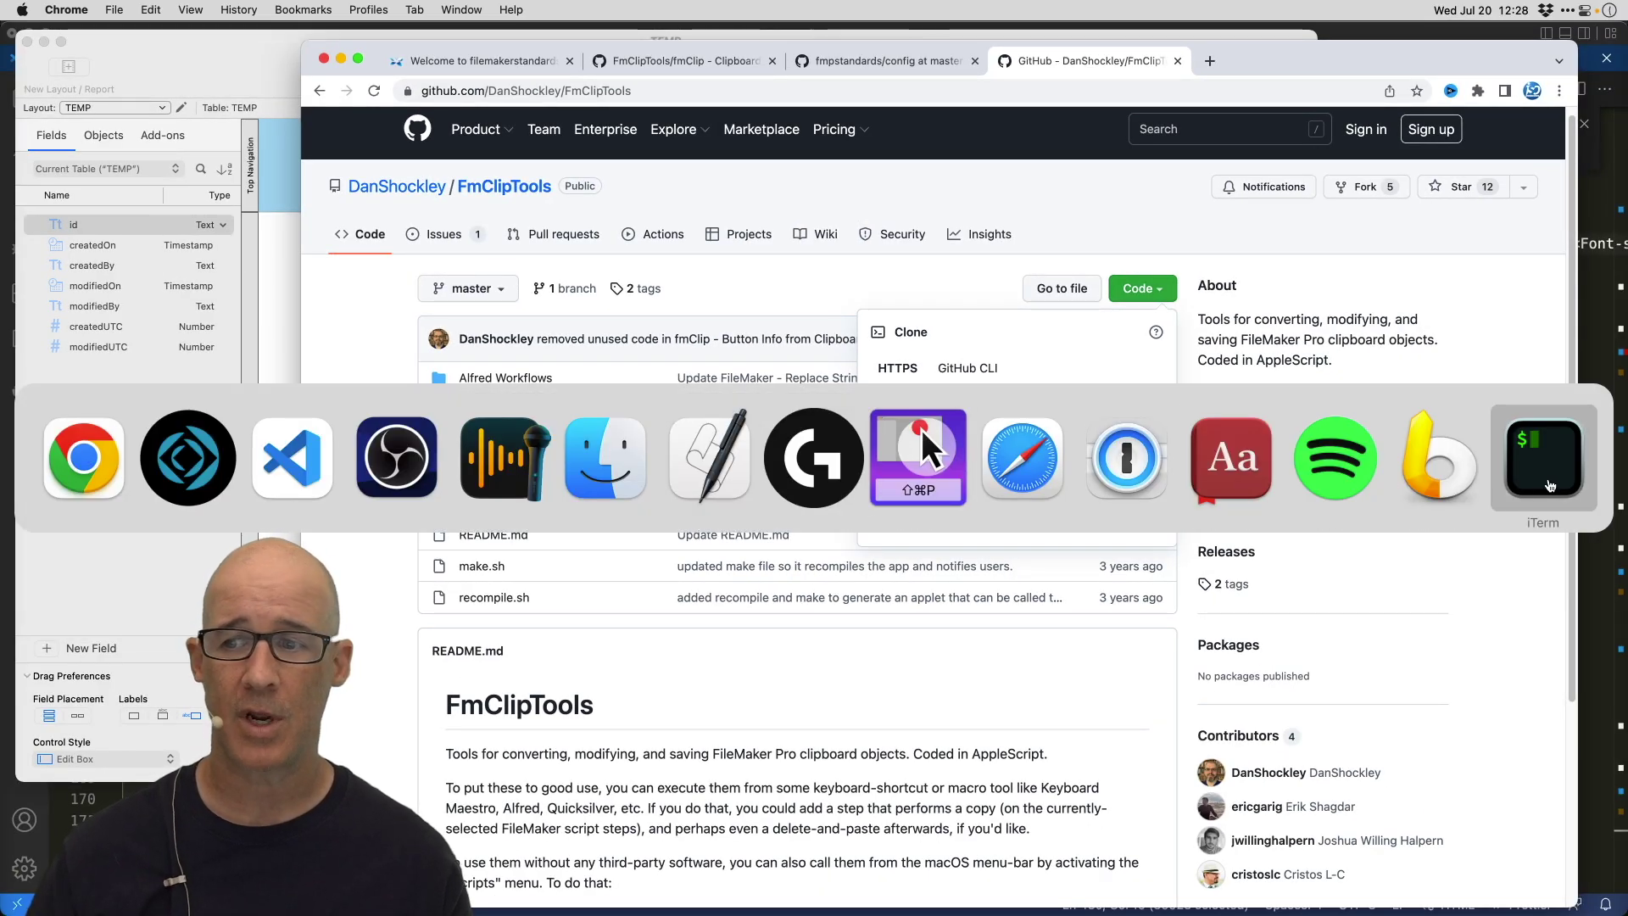
- Open a new iTerm2 window and change directory to ~/Desktop/
{"action": "left_click", "coordinate": [1543, 482]}
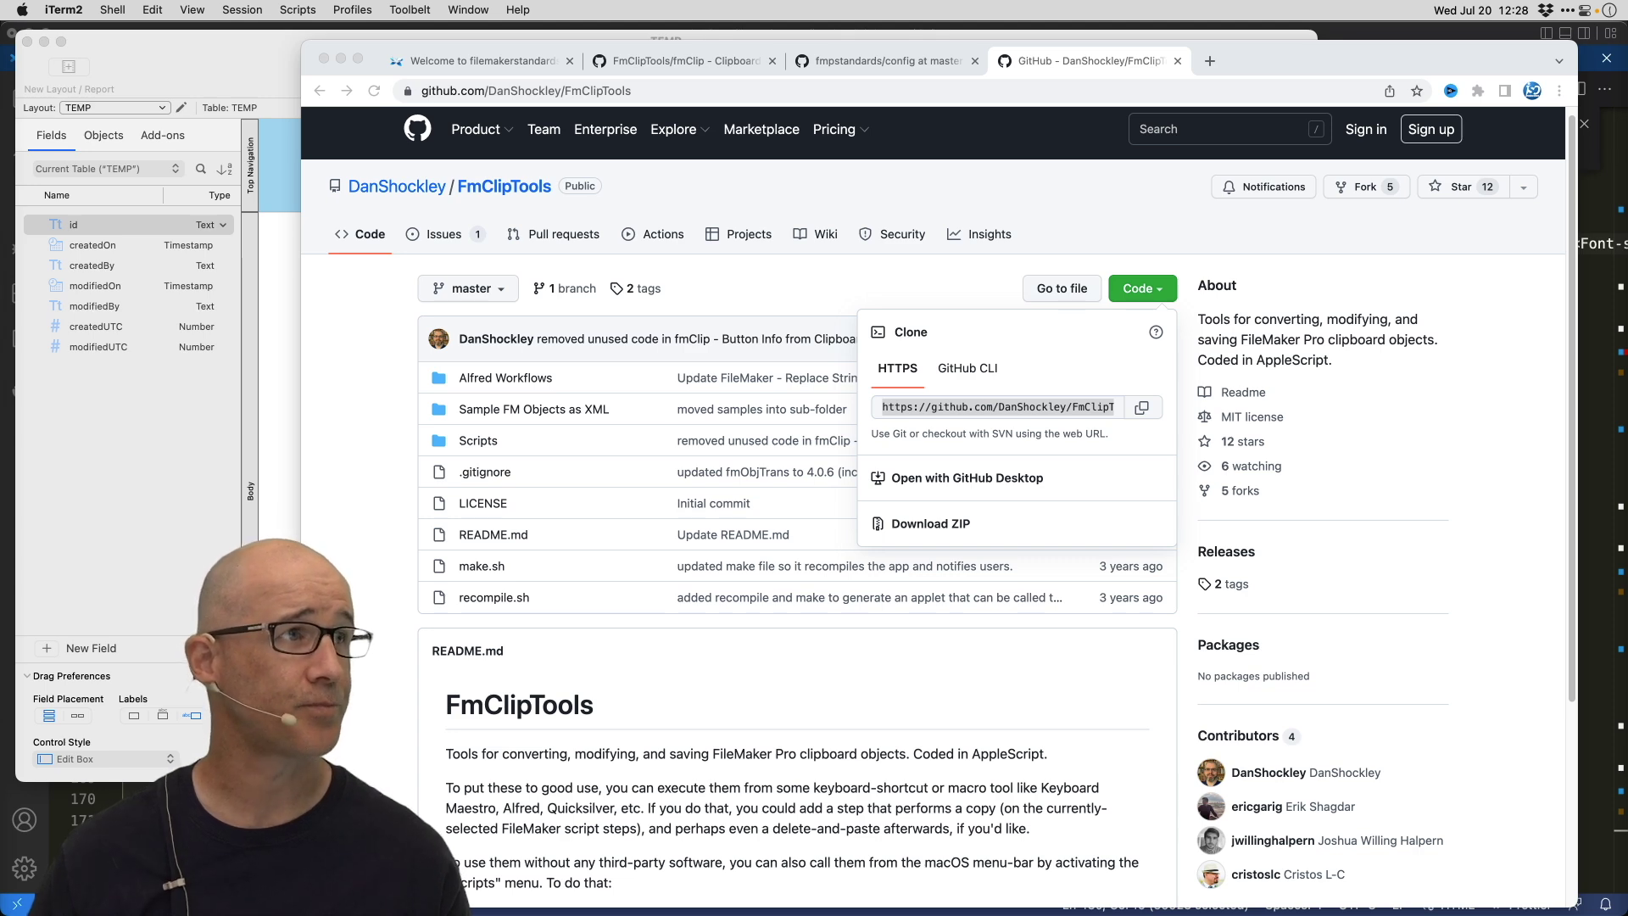
{"action": "key", "text": "super+n"}
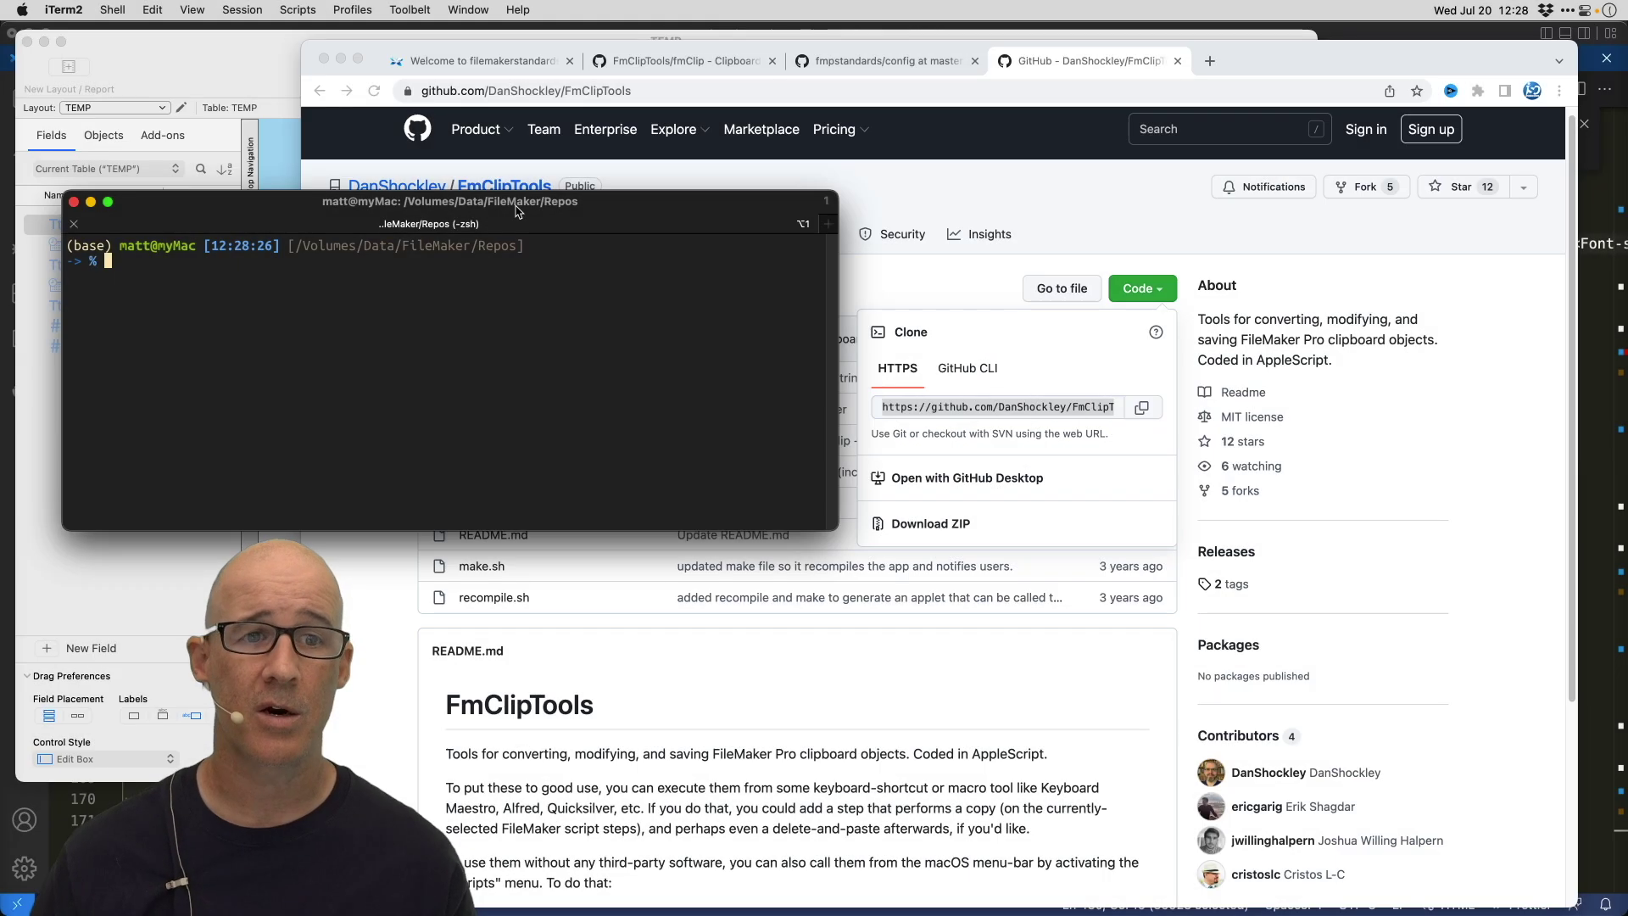
{"action": "left_click_drag", "start_coordinate": [523, 204], "coordinate": [843, 233]}
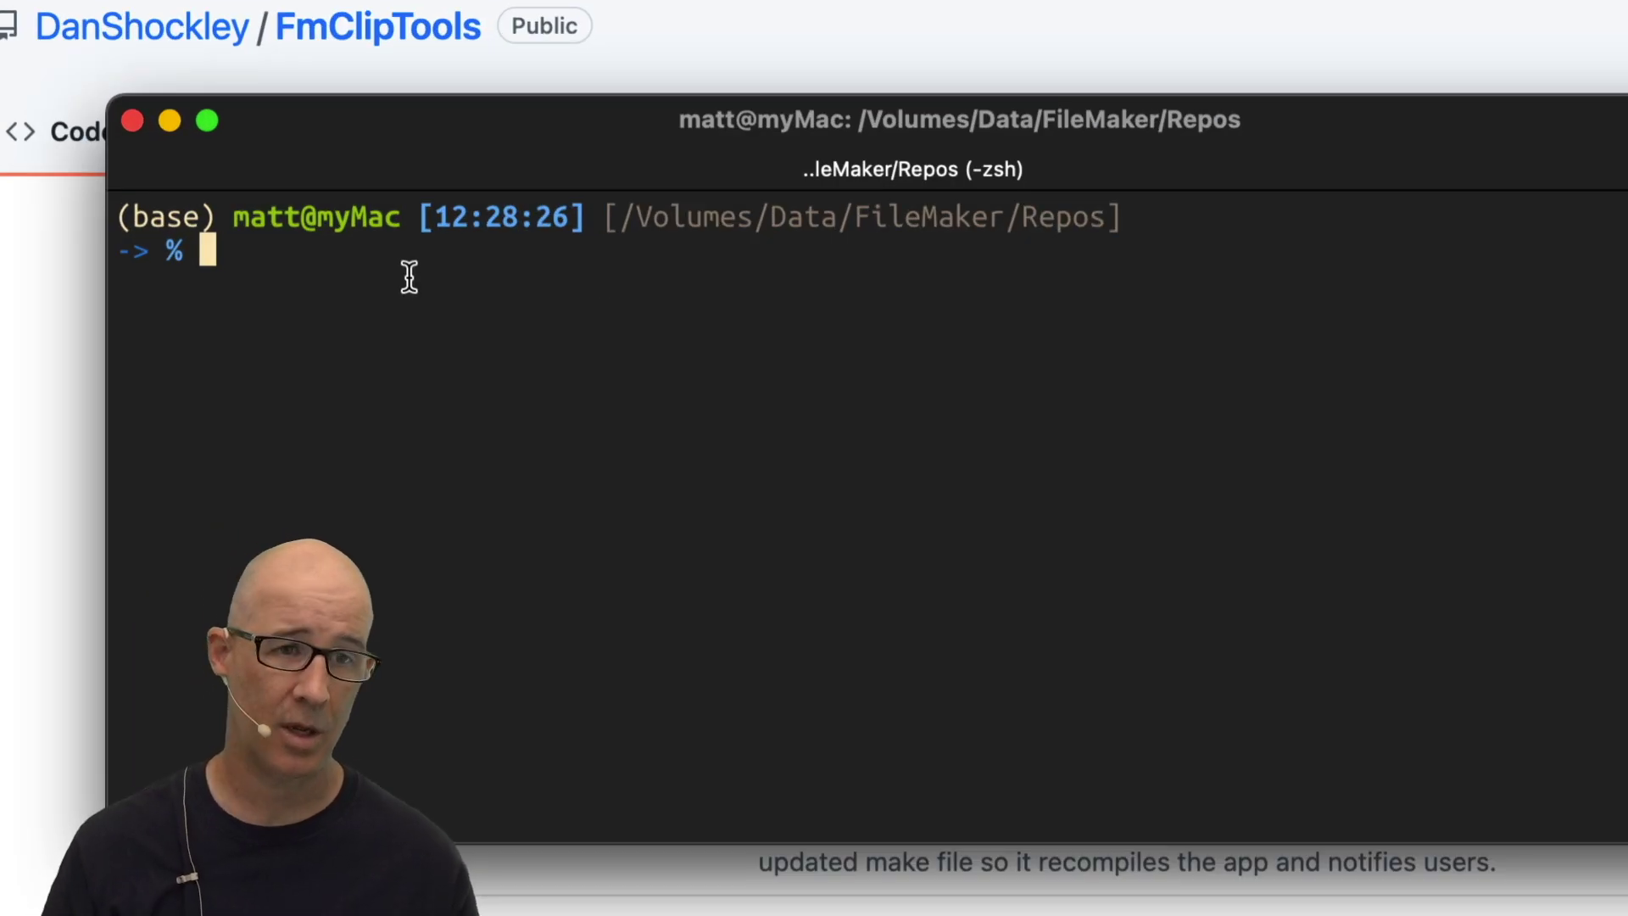
{"action": "type", "text": "cd ~/Desktop/"}
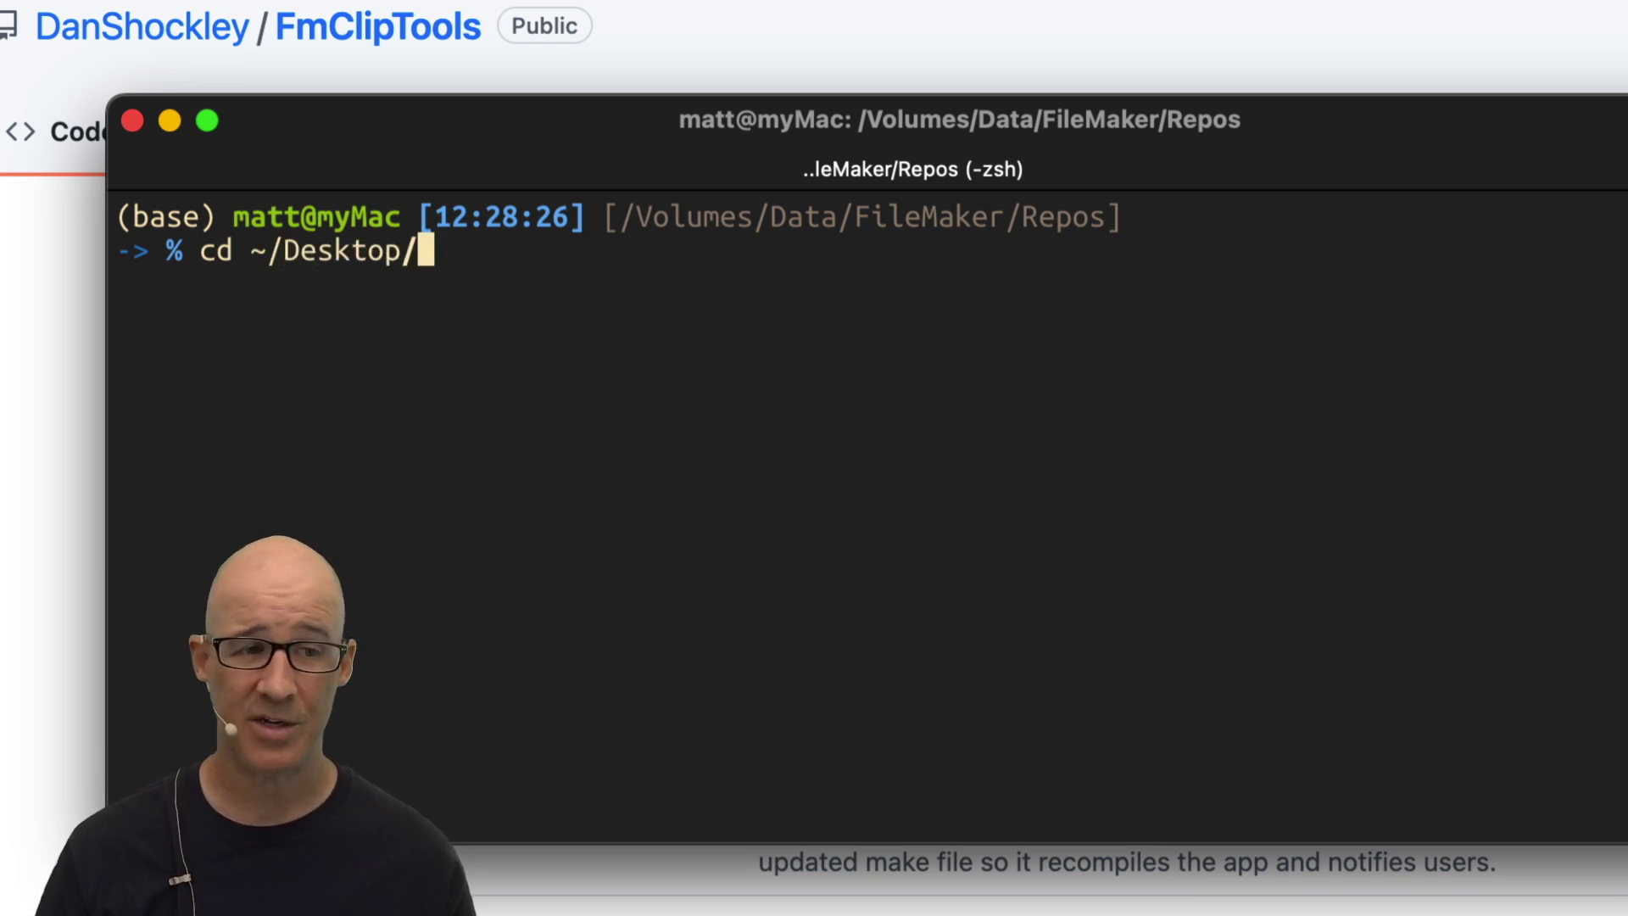
{"action": "key", "text": "Return"}
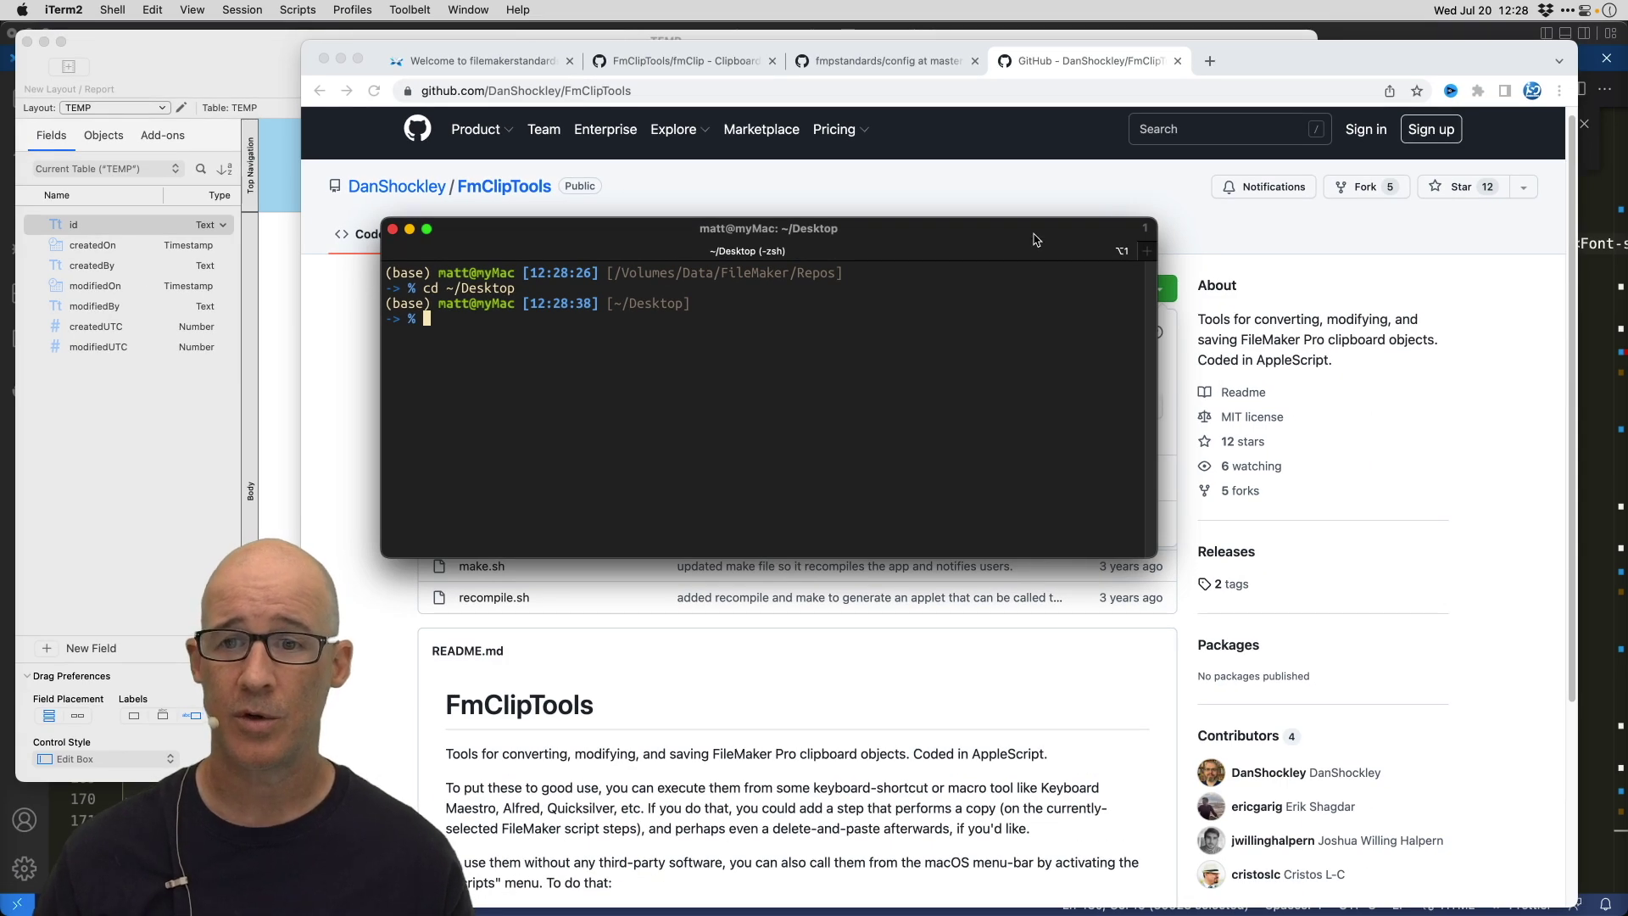
- Copy the FmClipTools HTTPS clone URL from GitHub's Clone panel
{"action": "left_click_drag", "start_coordinate": [1034, 238], "coordinate": [841, 222]}
{"action": "left_click", "coordinate": [1143, 288]}
{"action": "left_click", "coordinate": [1061, 406]}
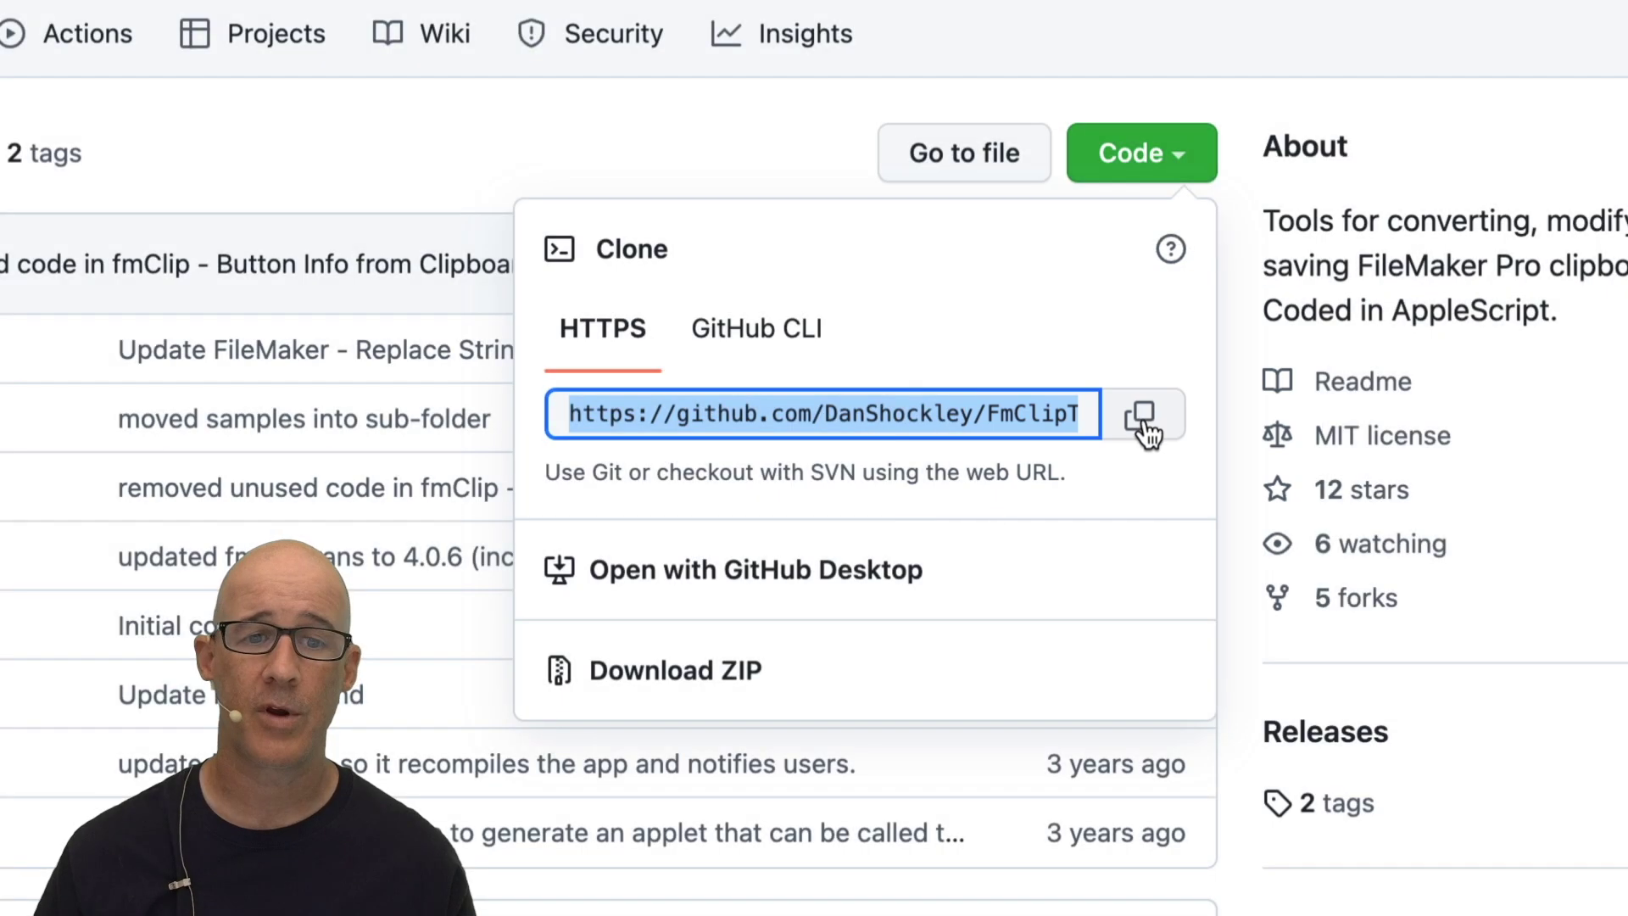
{"action": "left_click", "coordinate": [1144, 424]}
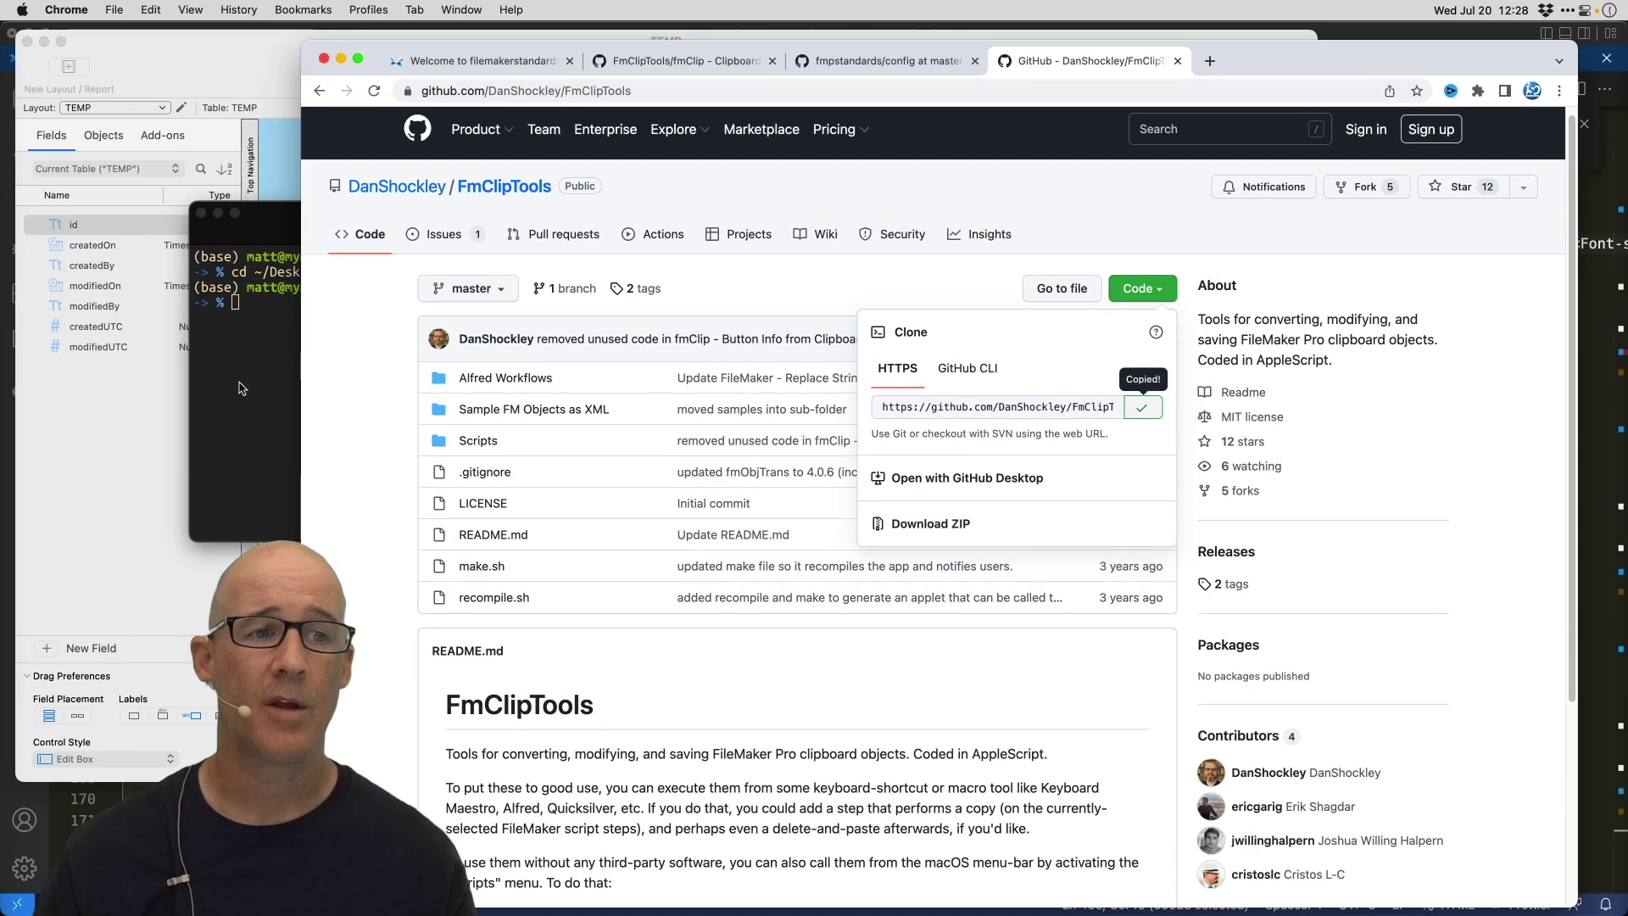
- Enter 'git clone' with the pasted URL in the terminal, then hide the window
{"action": "key", "text": "super+Tab"}
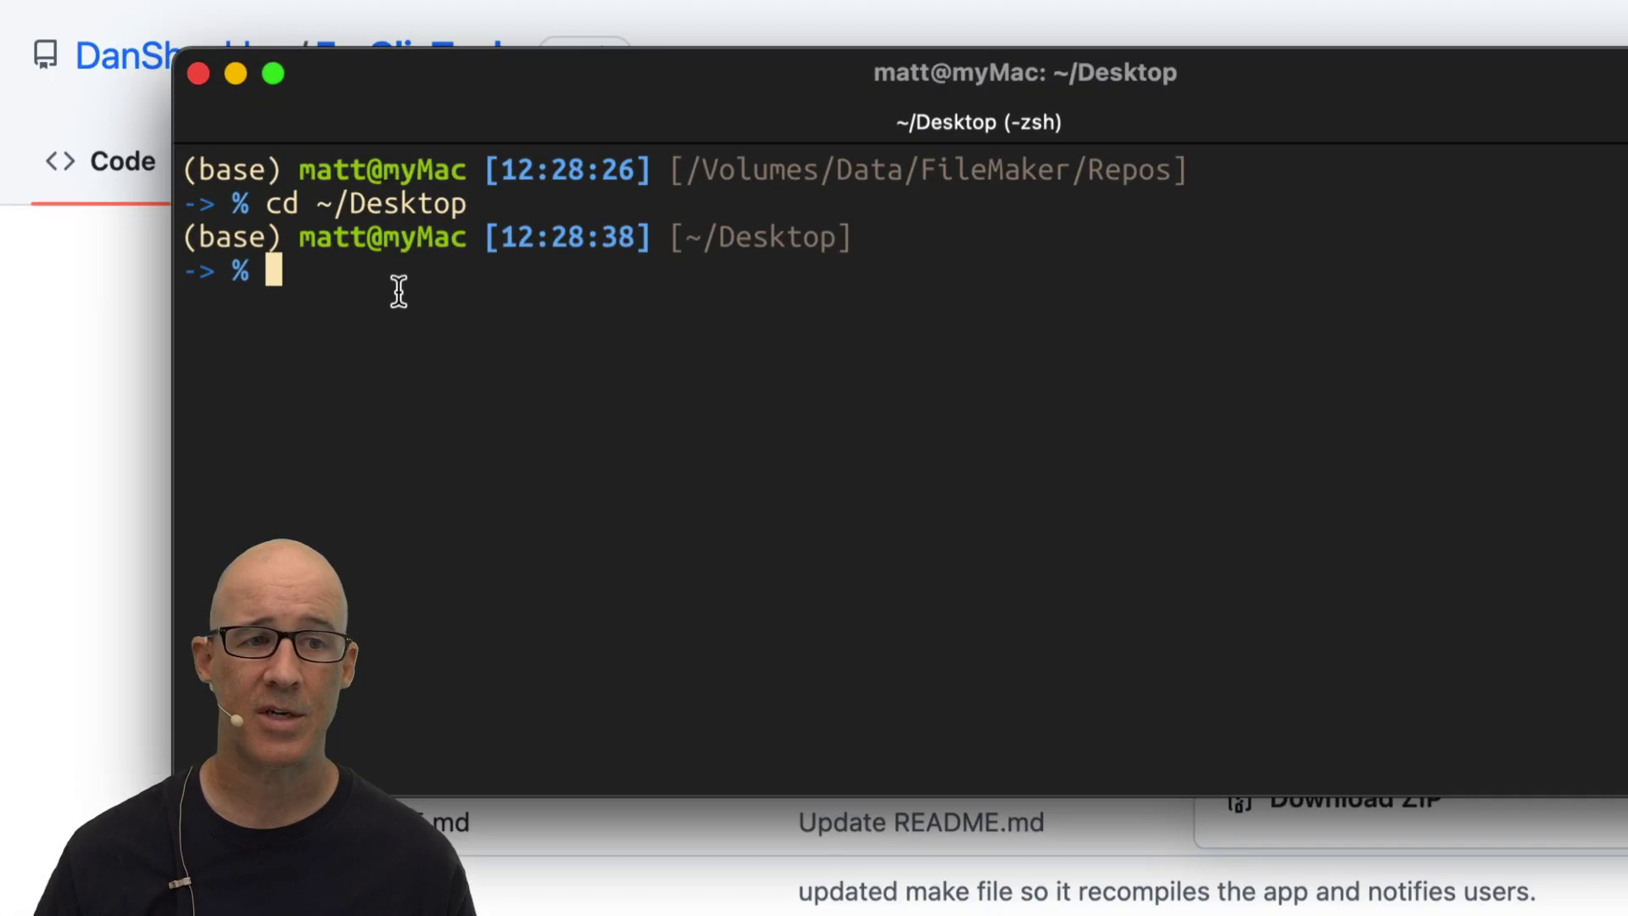
{"action": "type", "text": "gti"}
{"action": "key", "text": "BackSpace"}
{"action": "key", "text": "BackSpace"}
{"action": "key", "text": "BackSpace"}
{"action": "type", "text": "it clone"}
{"action": "key", "text": "super+v"}
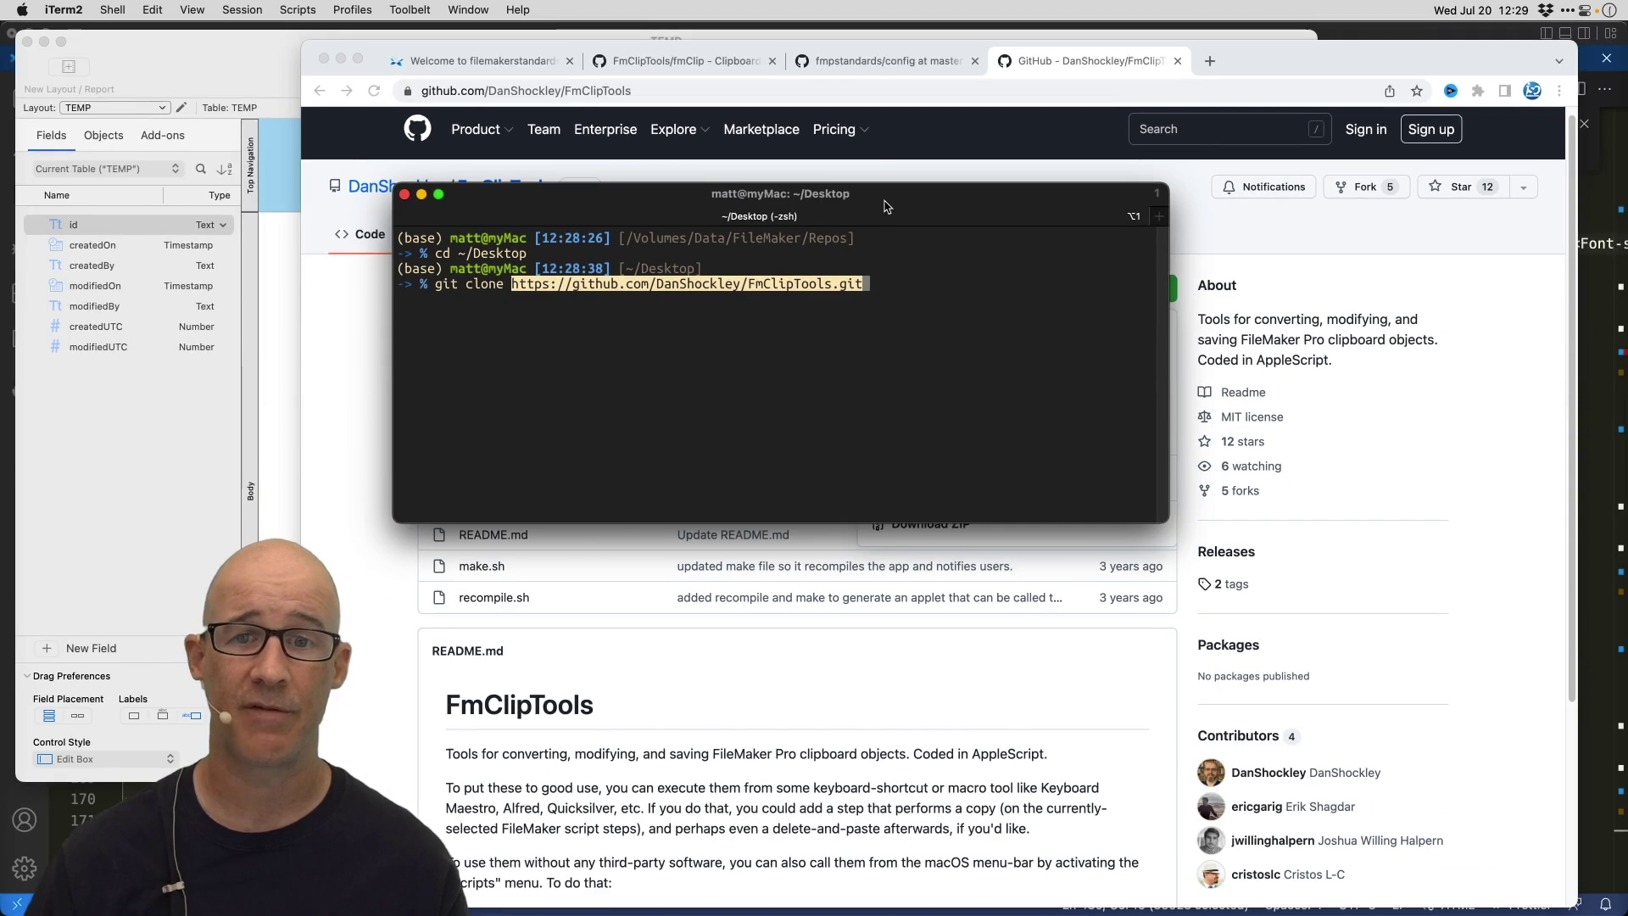
{"action": "left_click_drag", "start_coordinate": [795, 204], "coordinate": [660, 225]}
{"action": "key", "text": "super+w"}
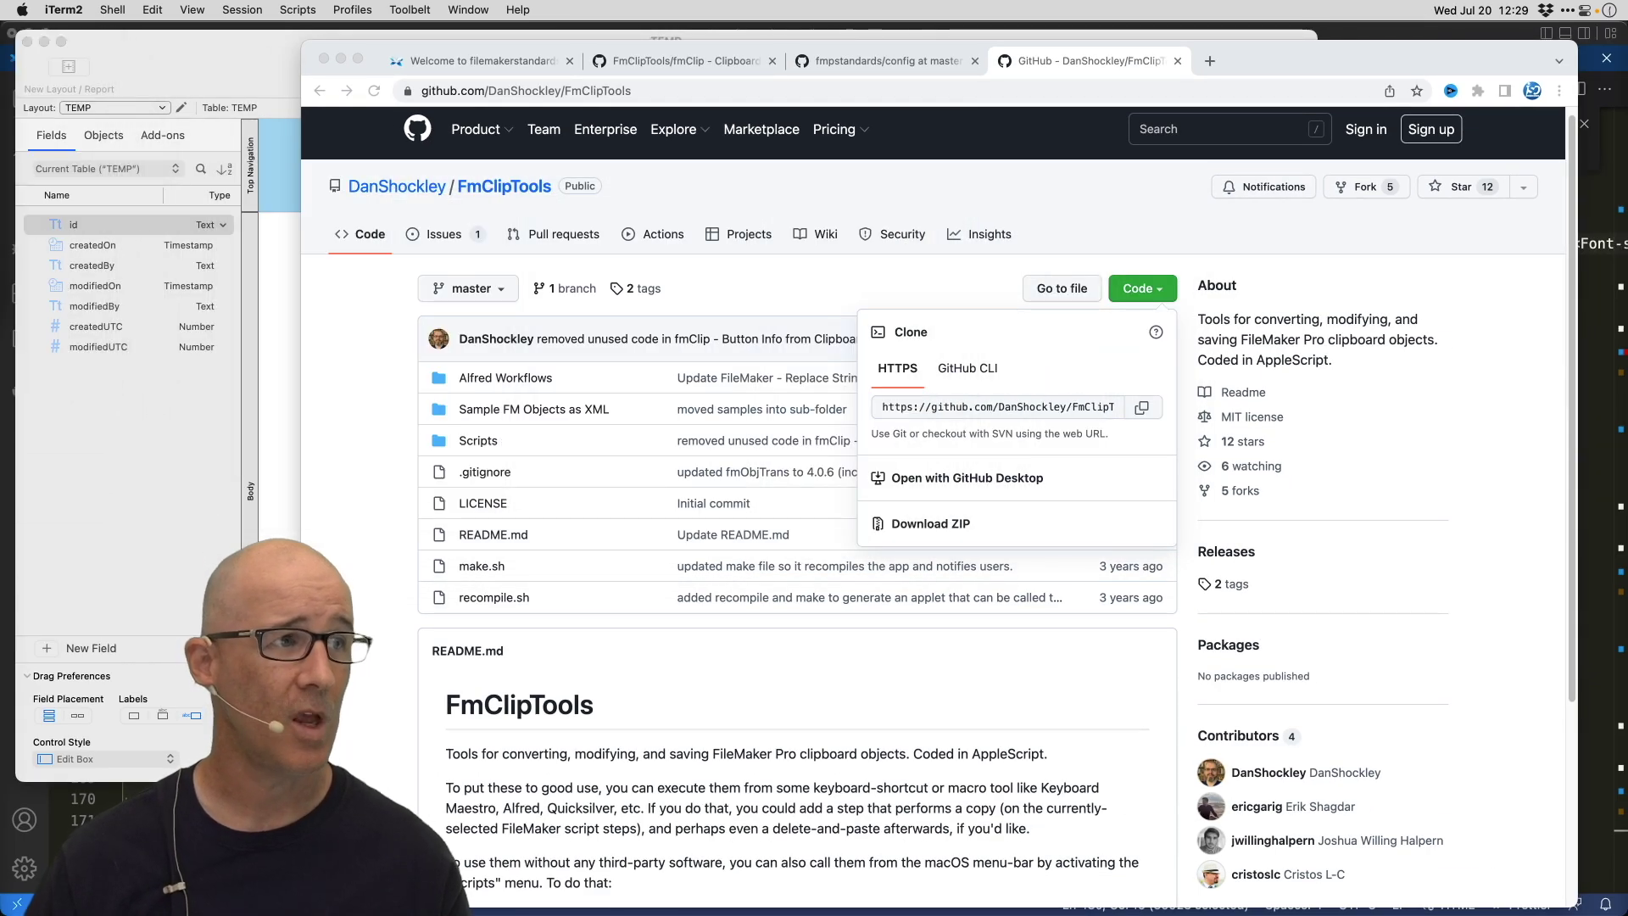
- Switch to Finder's Repos window and select the FmClipTools folder
{"action": "left_click", "coordinate": [772, 269]}
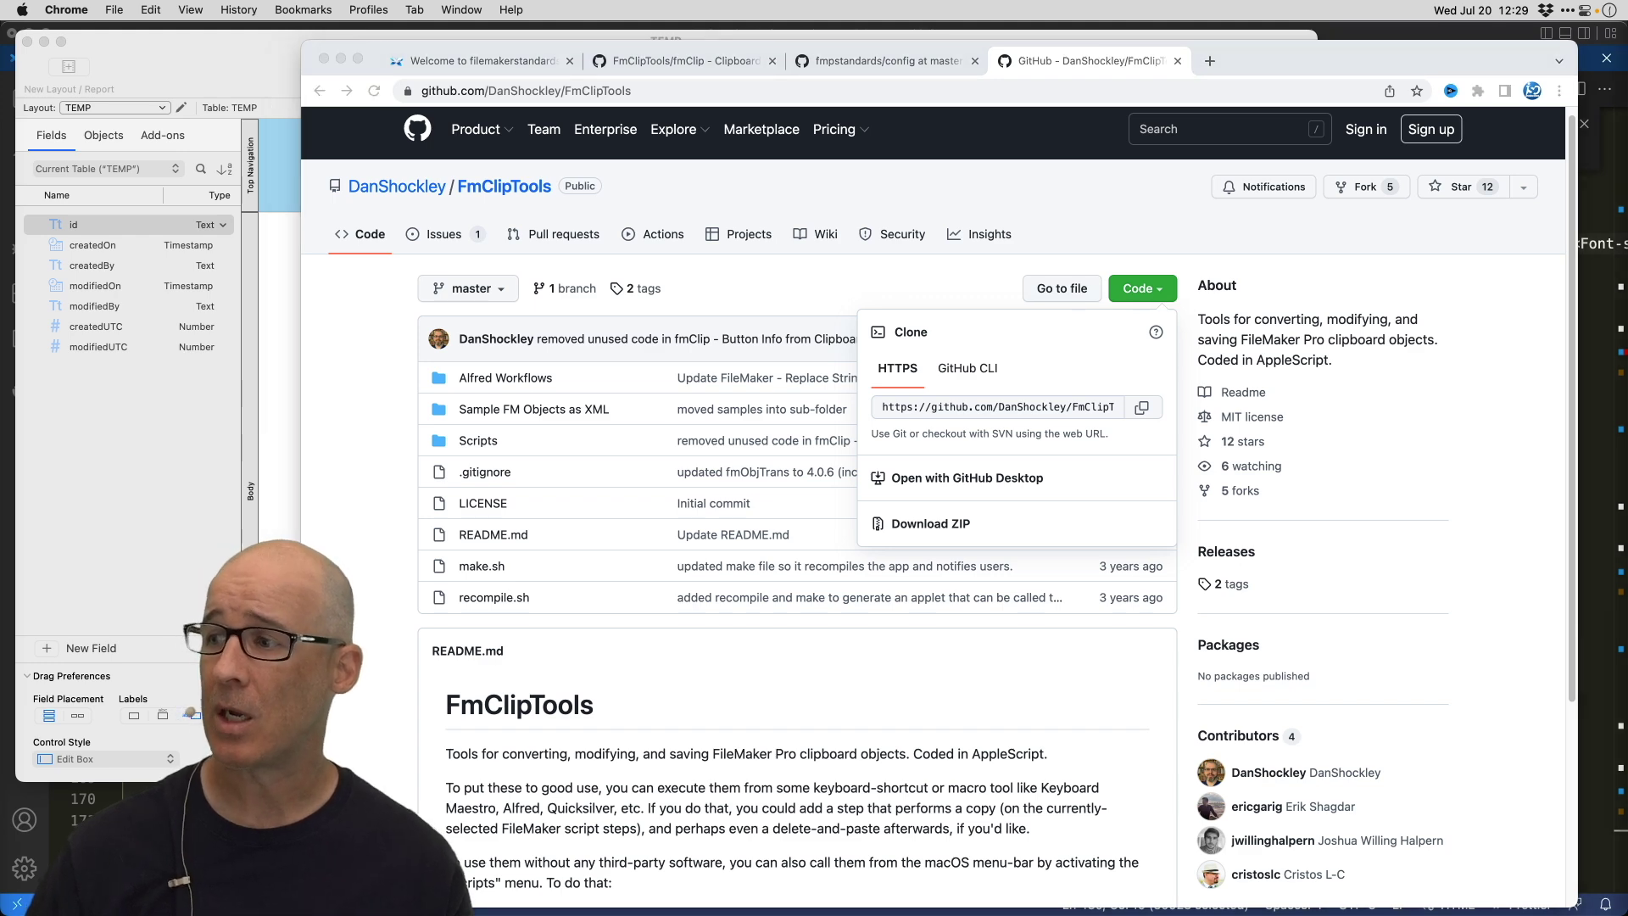
{"action": "key", "text": "super+Tab"}
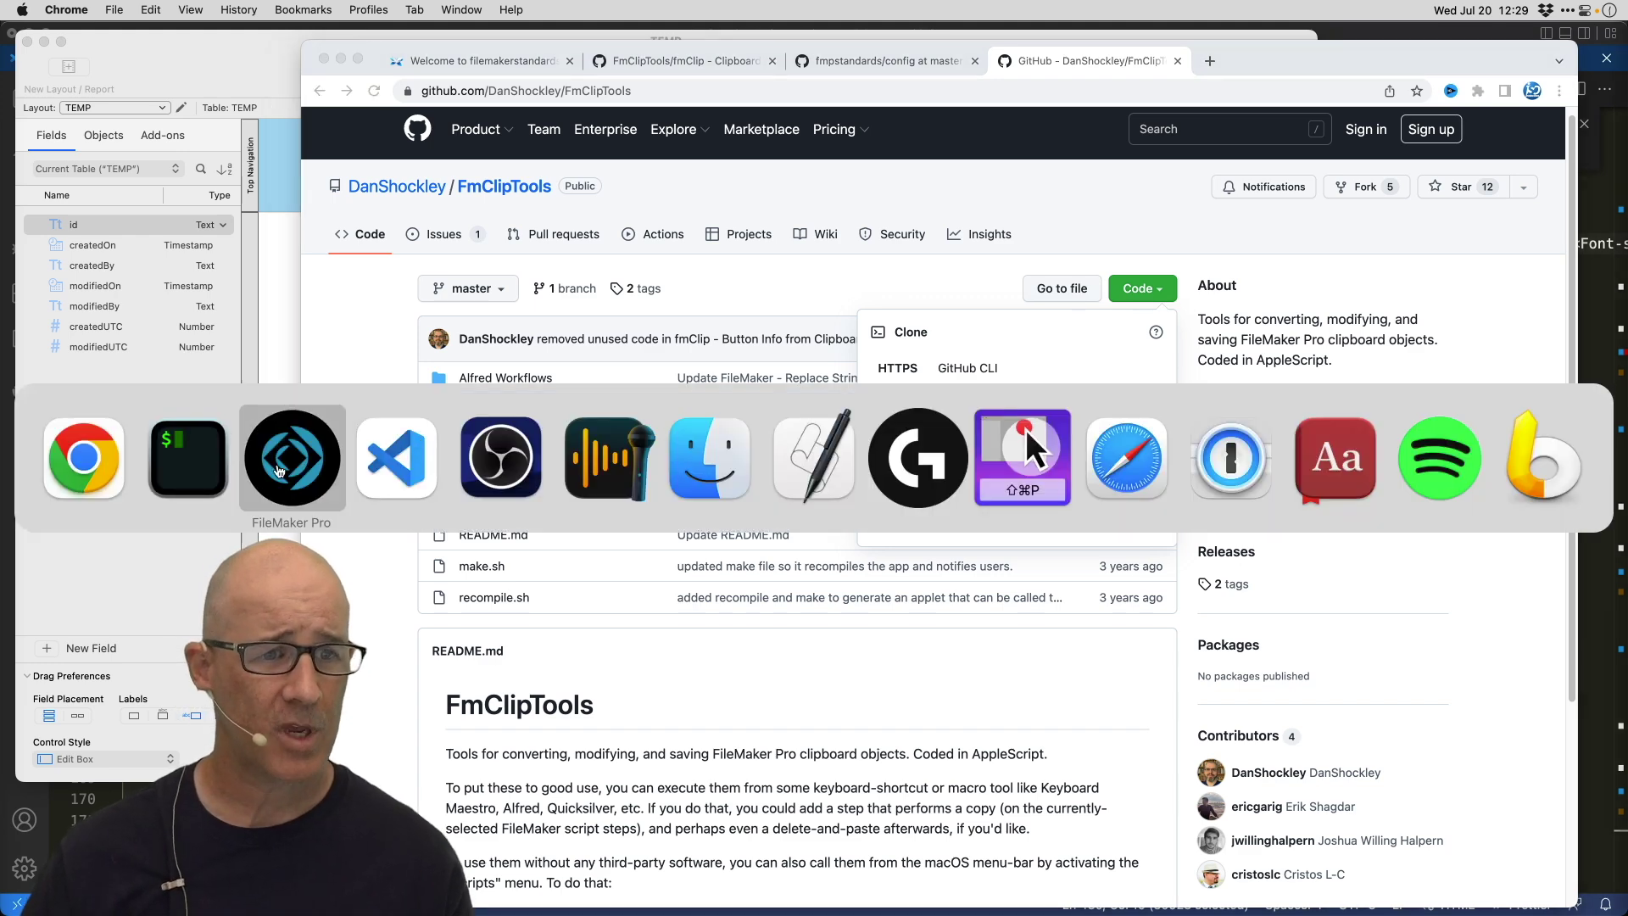
{"action": "left_click", "coordinate": [671, 474]}
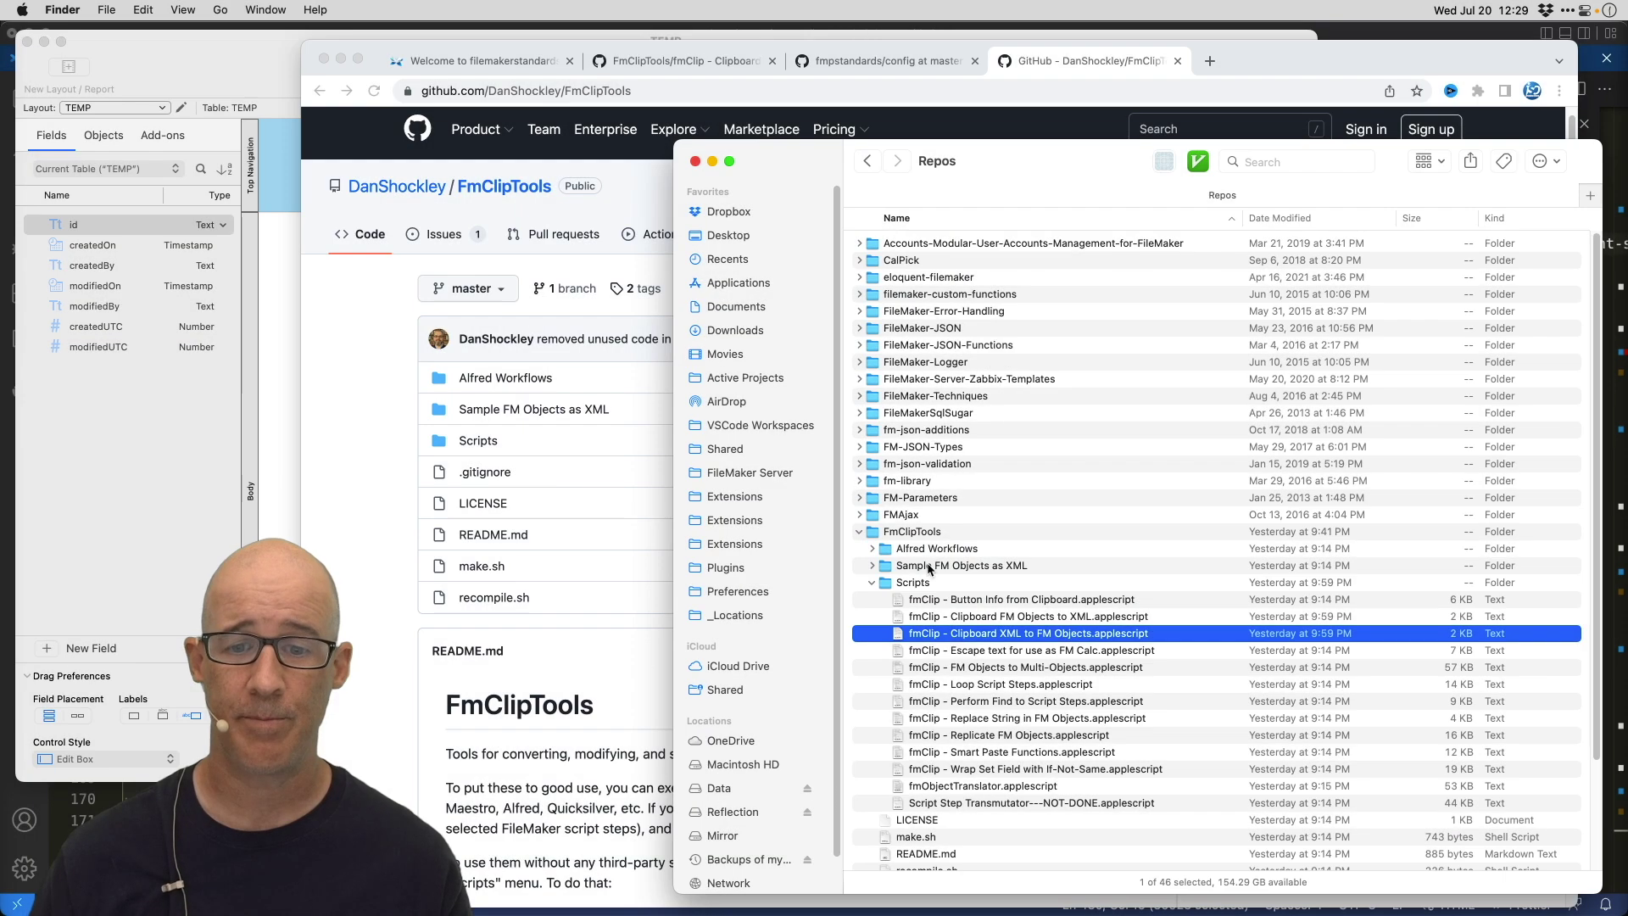
{"action": "scroll", "coordinate": [931, 568], "scroll_direction": "down", "scroll_amount": 5}
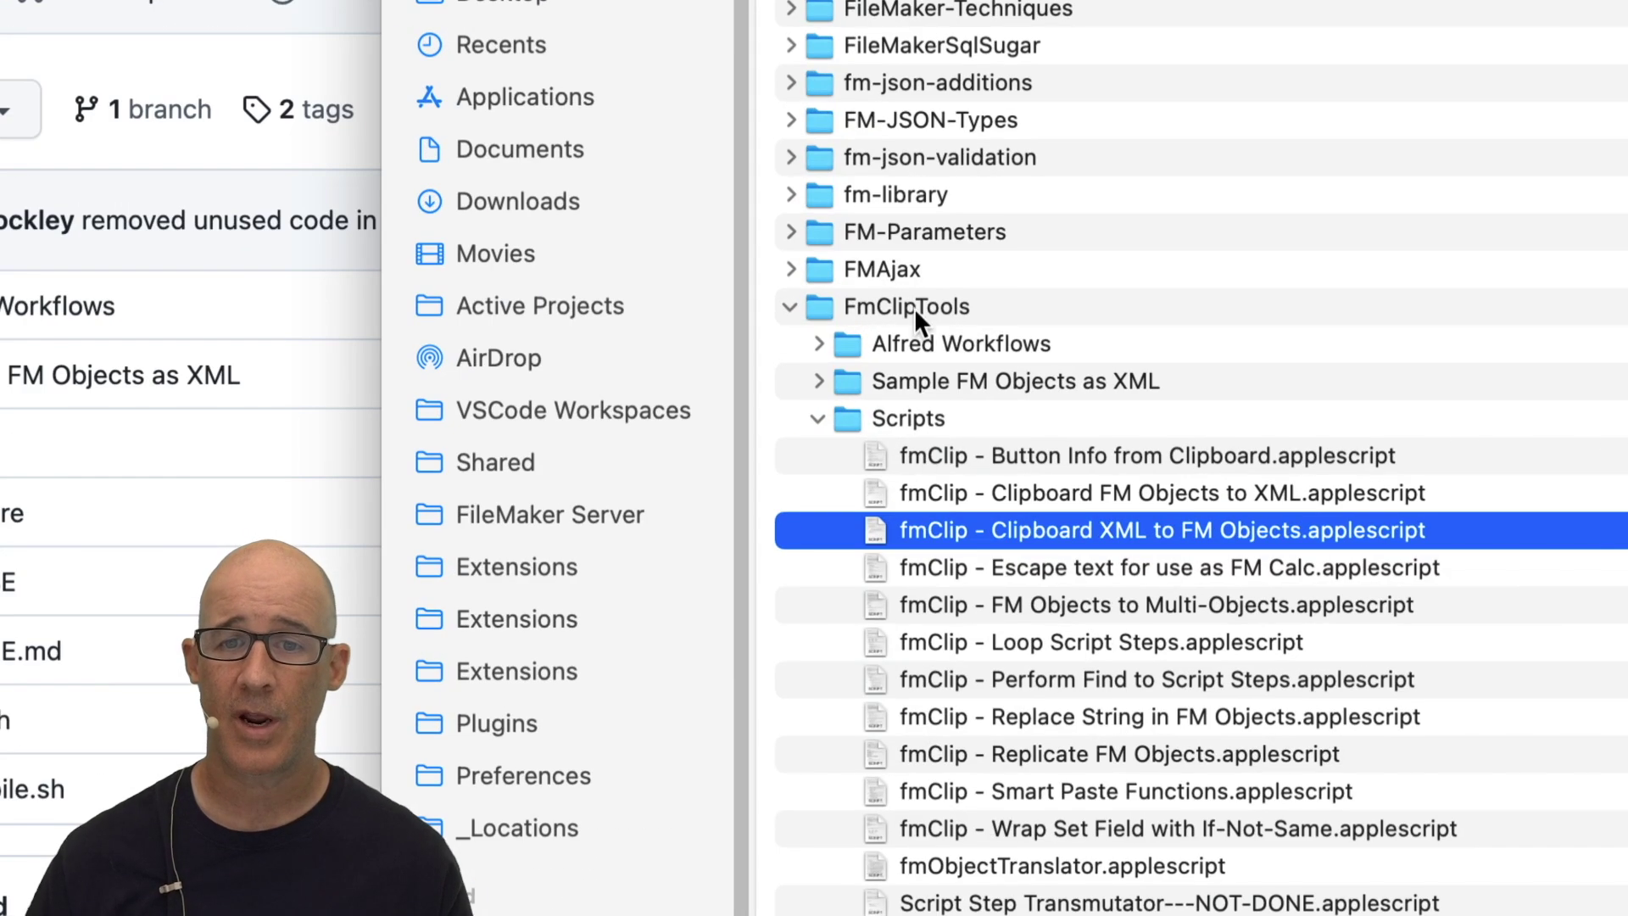
{"action": "left_click", "coordinate": [914, 320]}
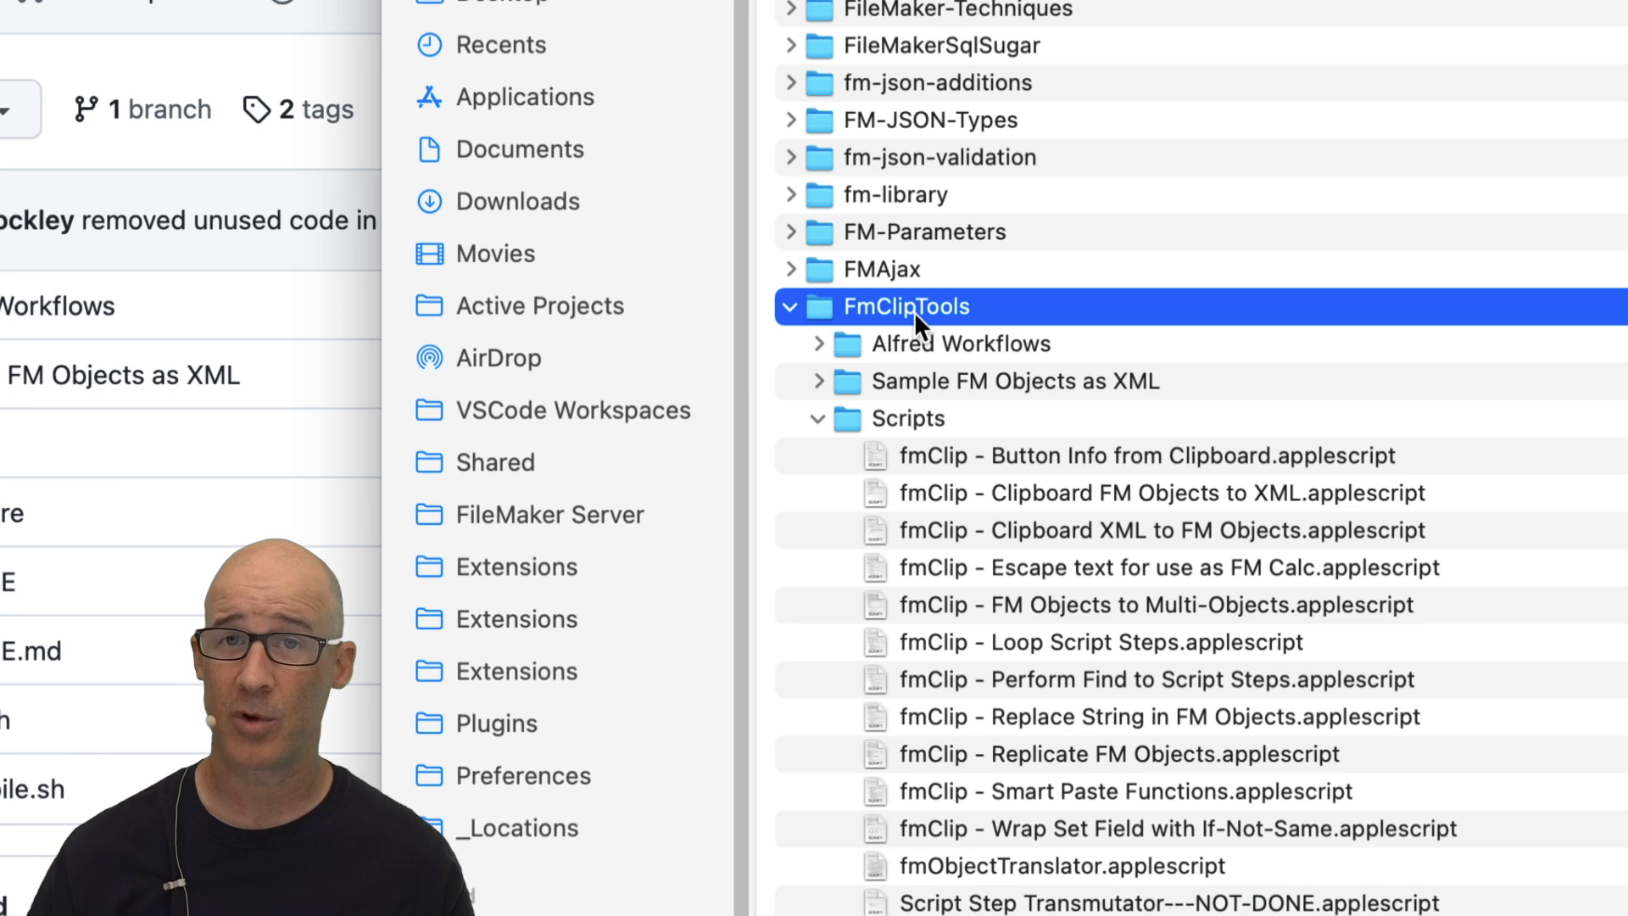
- Select the Clipboard FM Objects to XML, Clipboard XML to FM Objects and fmObjectTranslator scripts in turn
{"action": "left_click", "coordinate": [1103, 496]}
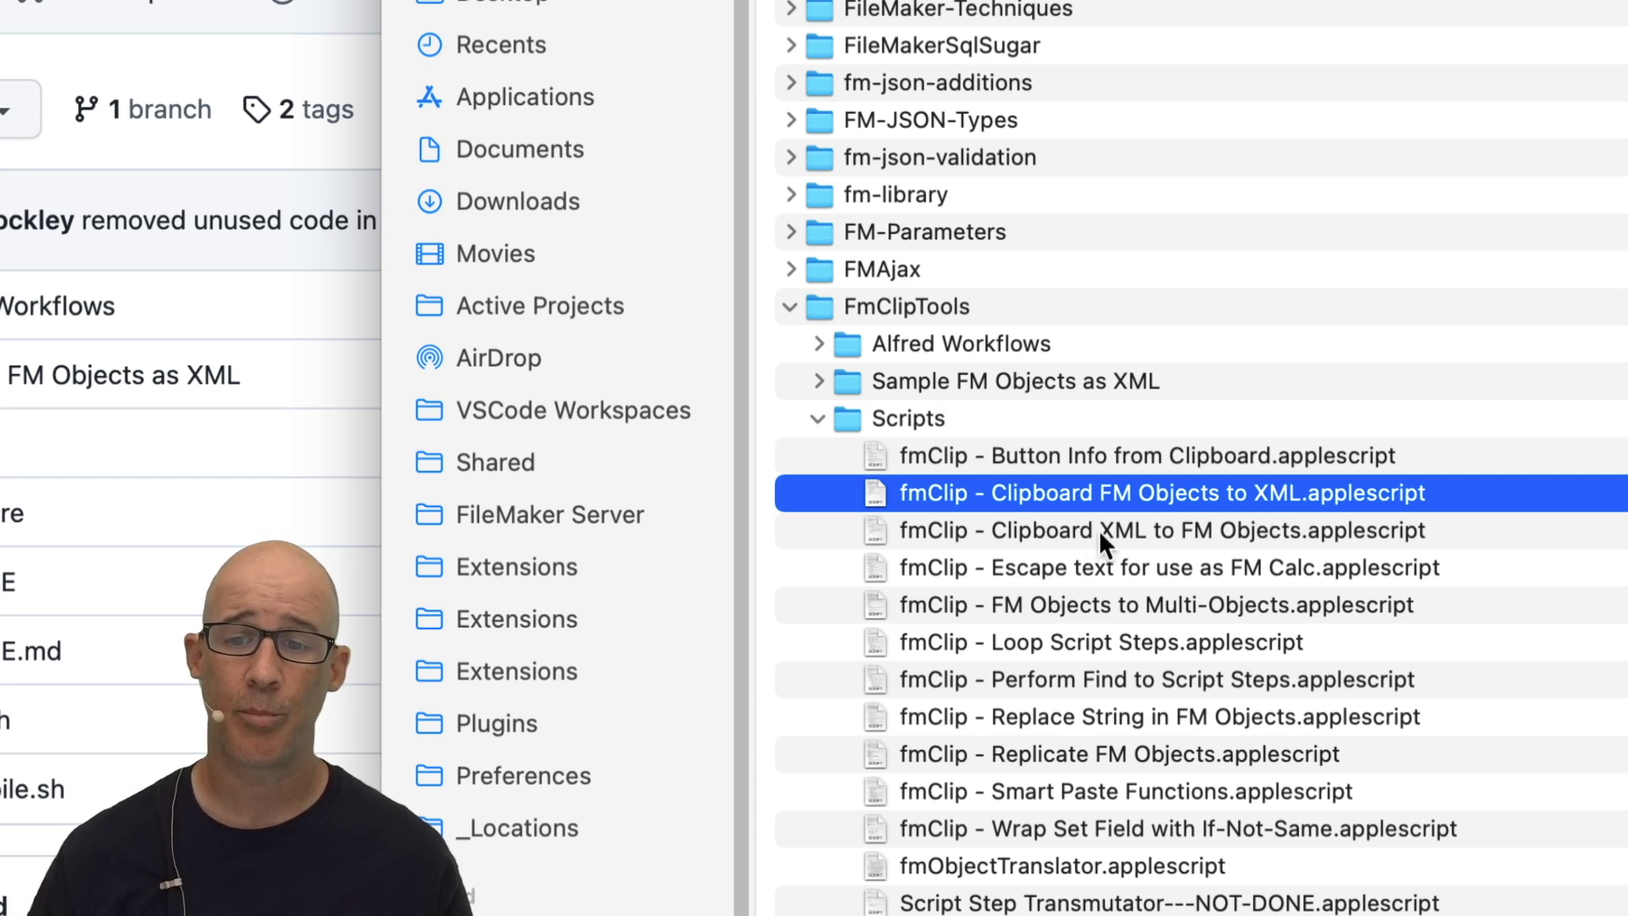
{"action": "left_click", "coordinate": [1229, 532]}
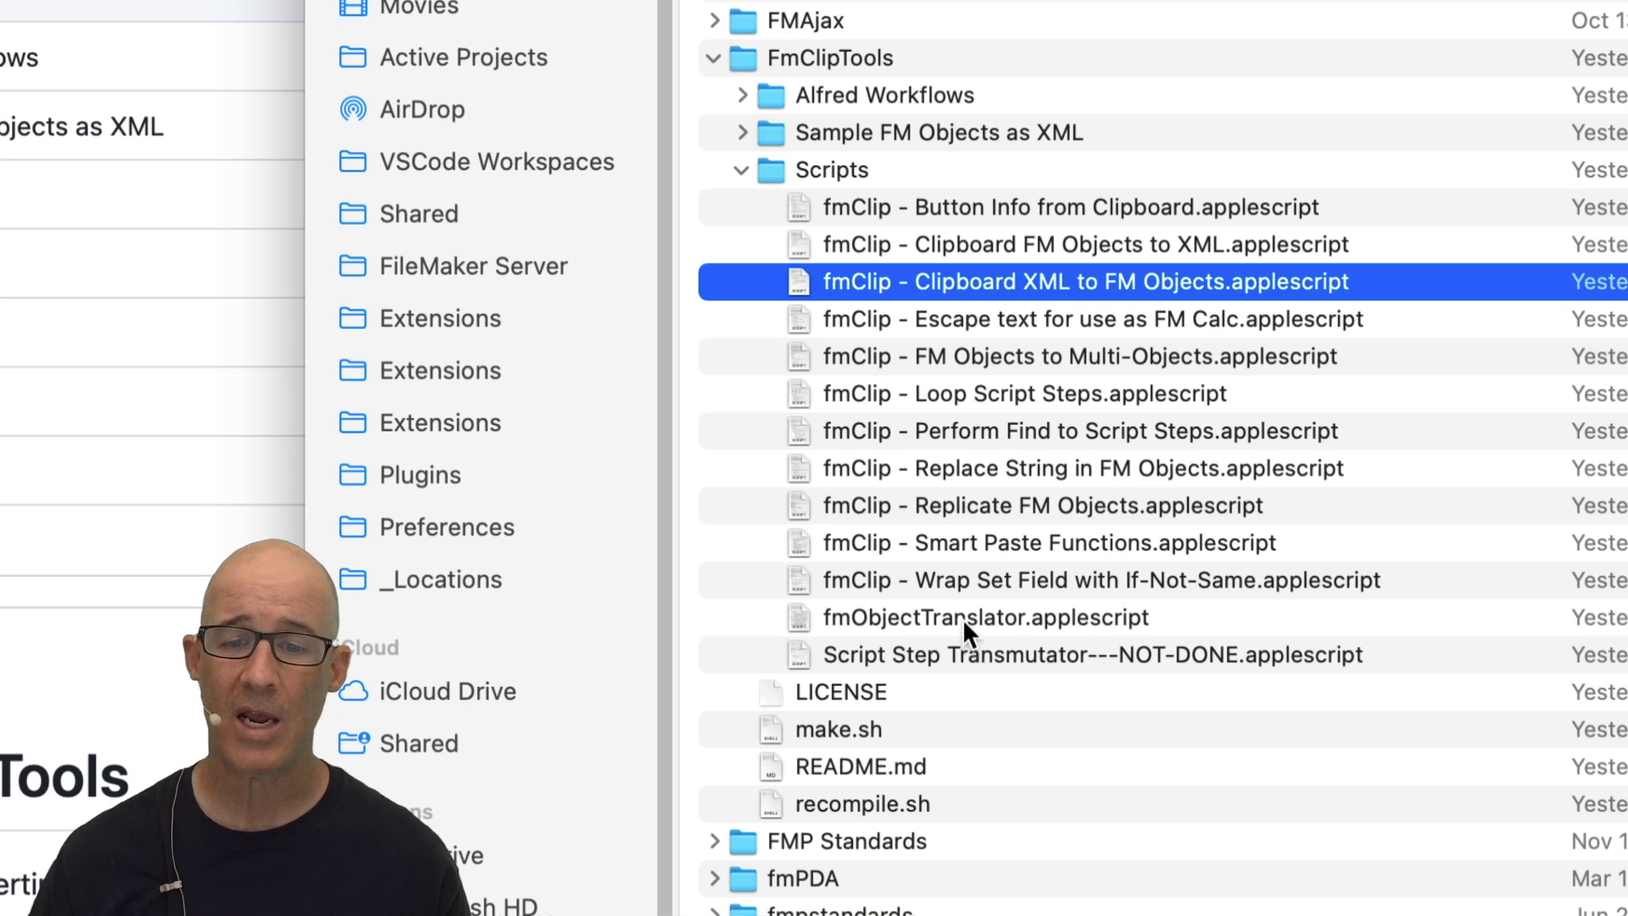
{"action": "left_click", "coordinate": [963, 618]}
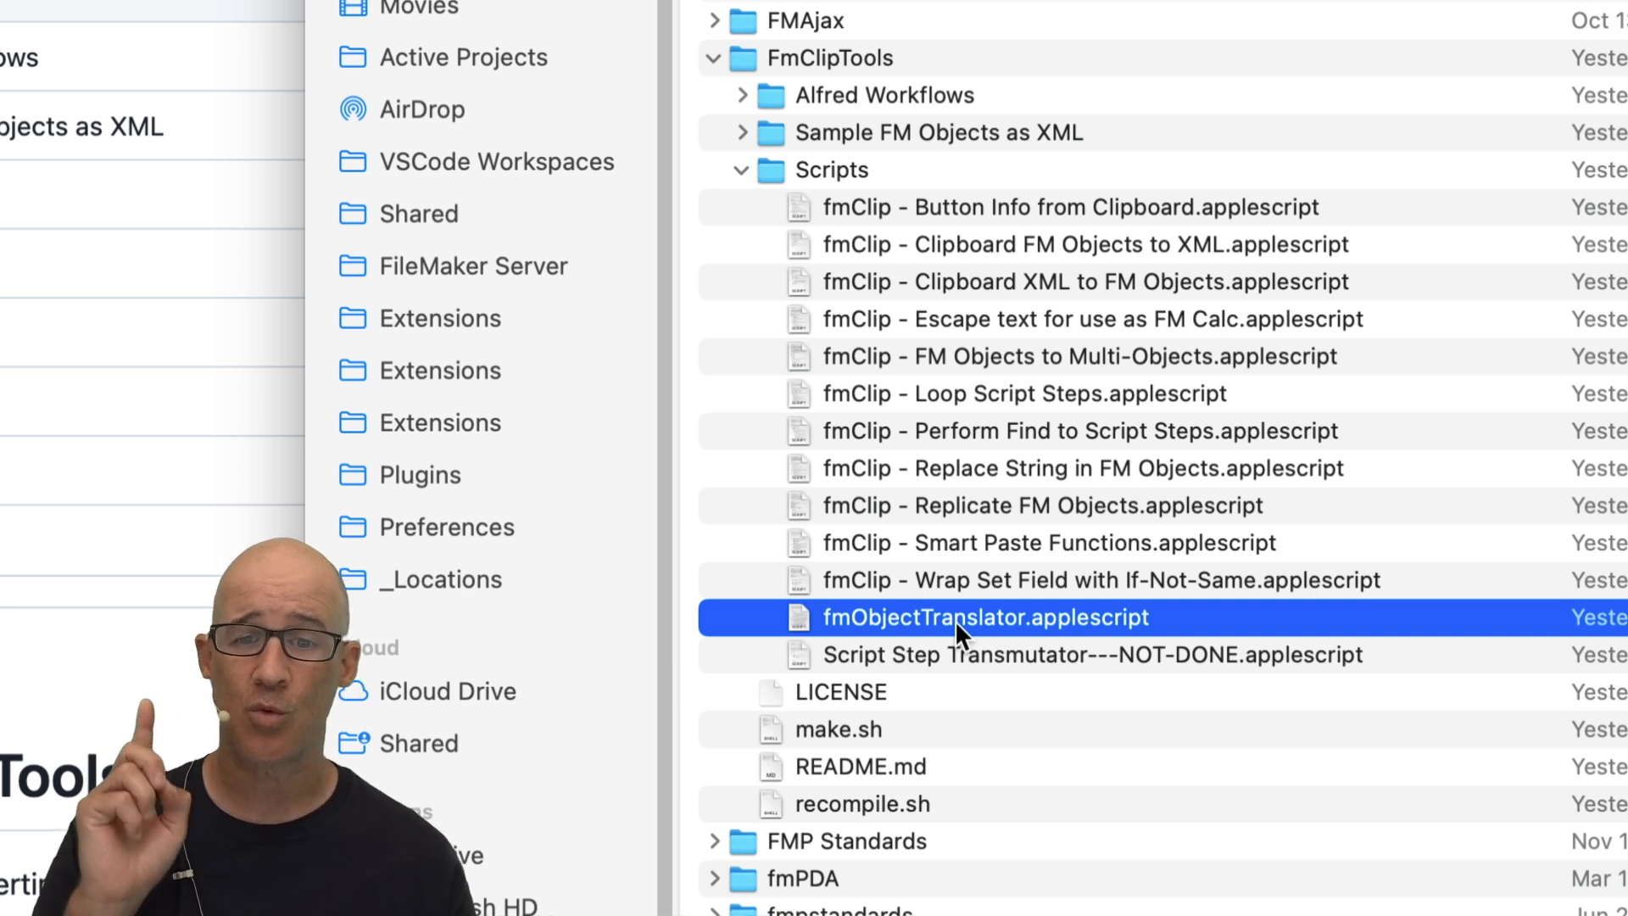
{"action": "left_click", "coordinate": [1076, 247]}
{"action": "left_click", "coordinate": [1072, 270]}
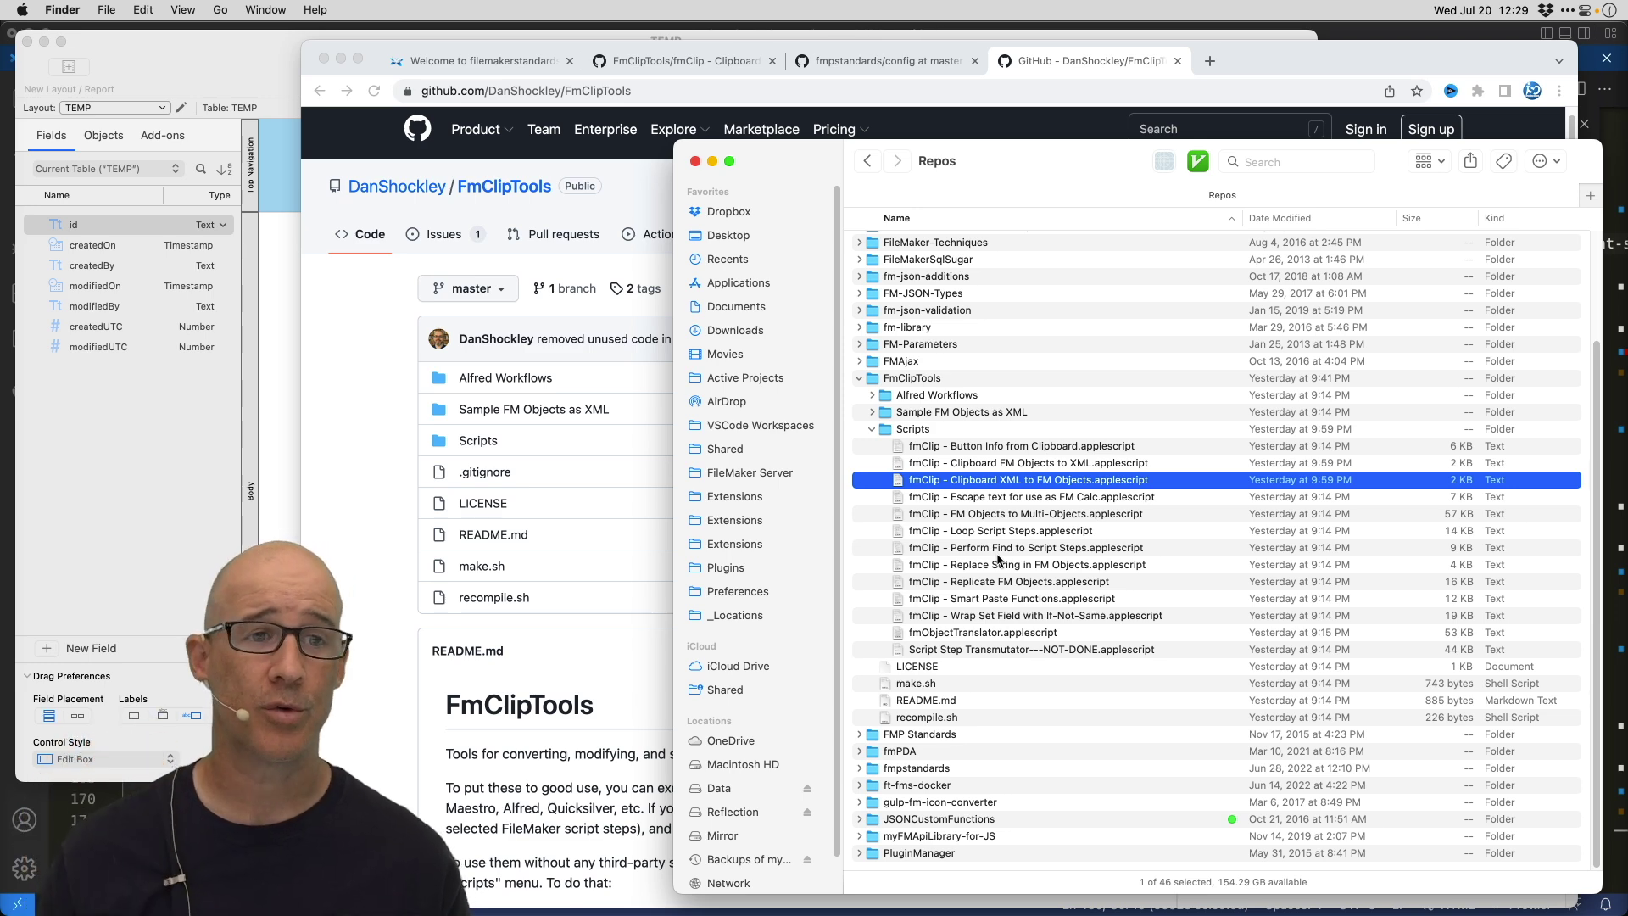
- Launch BetterTouchTool via Spotlight and open its Stream Deck (Beta) trigger-type list
{"action": "key", "text": "super+space"}
{"action": "key", "text": "Return"}
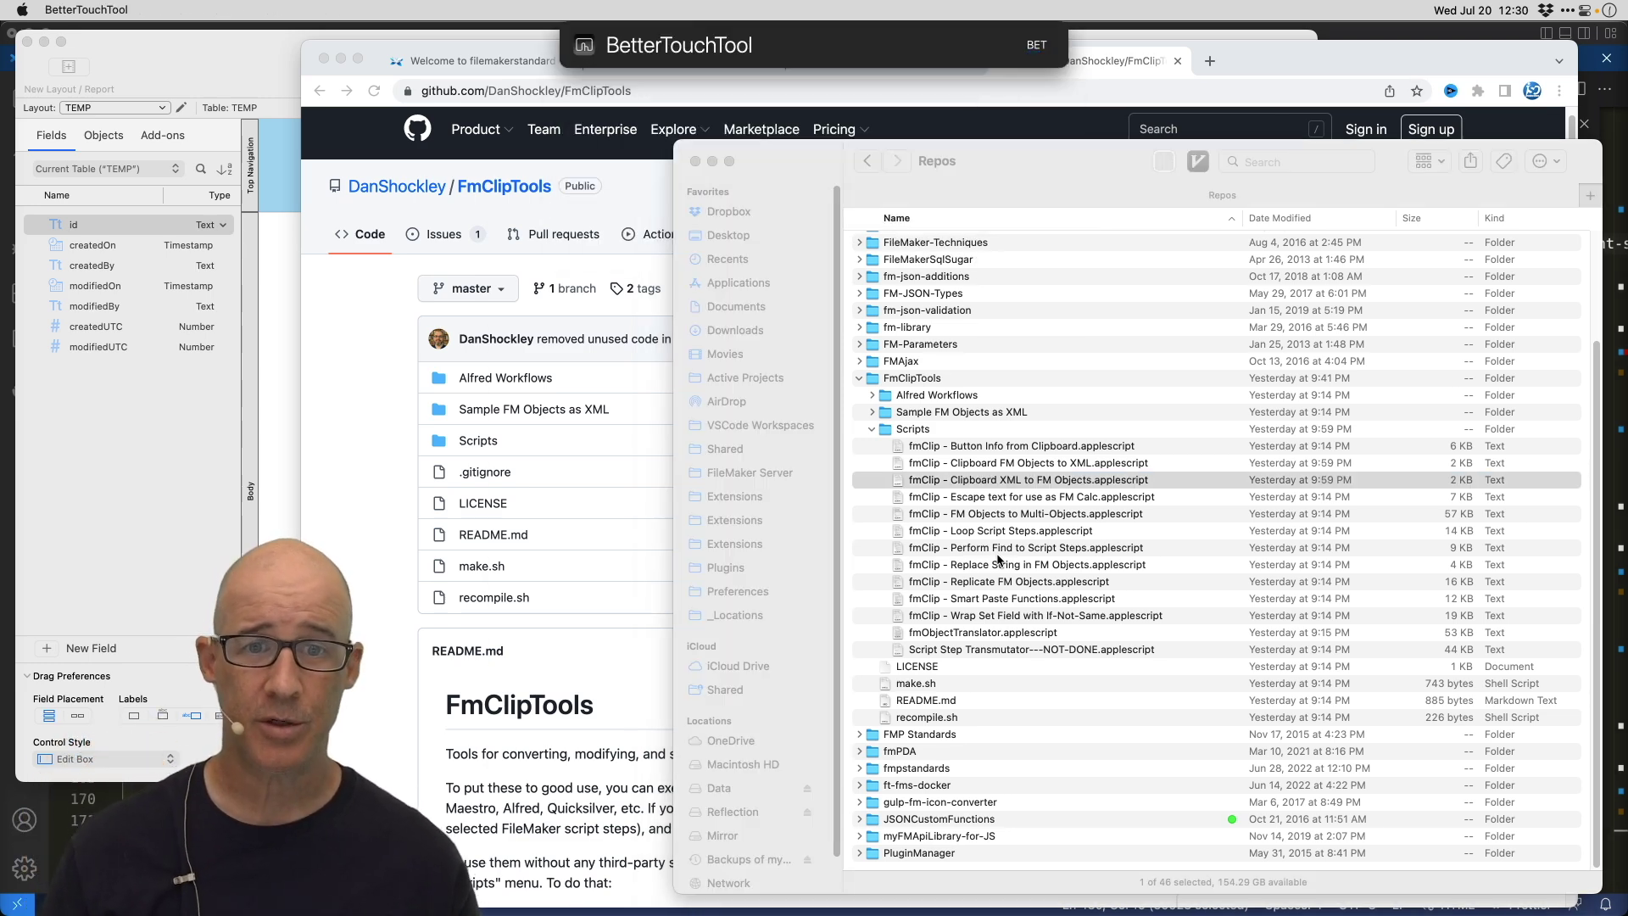
{"action": "left_click_drag", "start_coordinate": [1174, 236], "coordinate": [996, 166]}
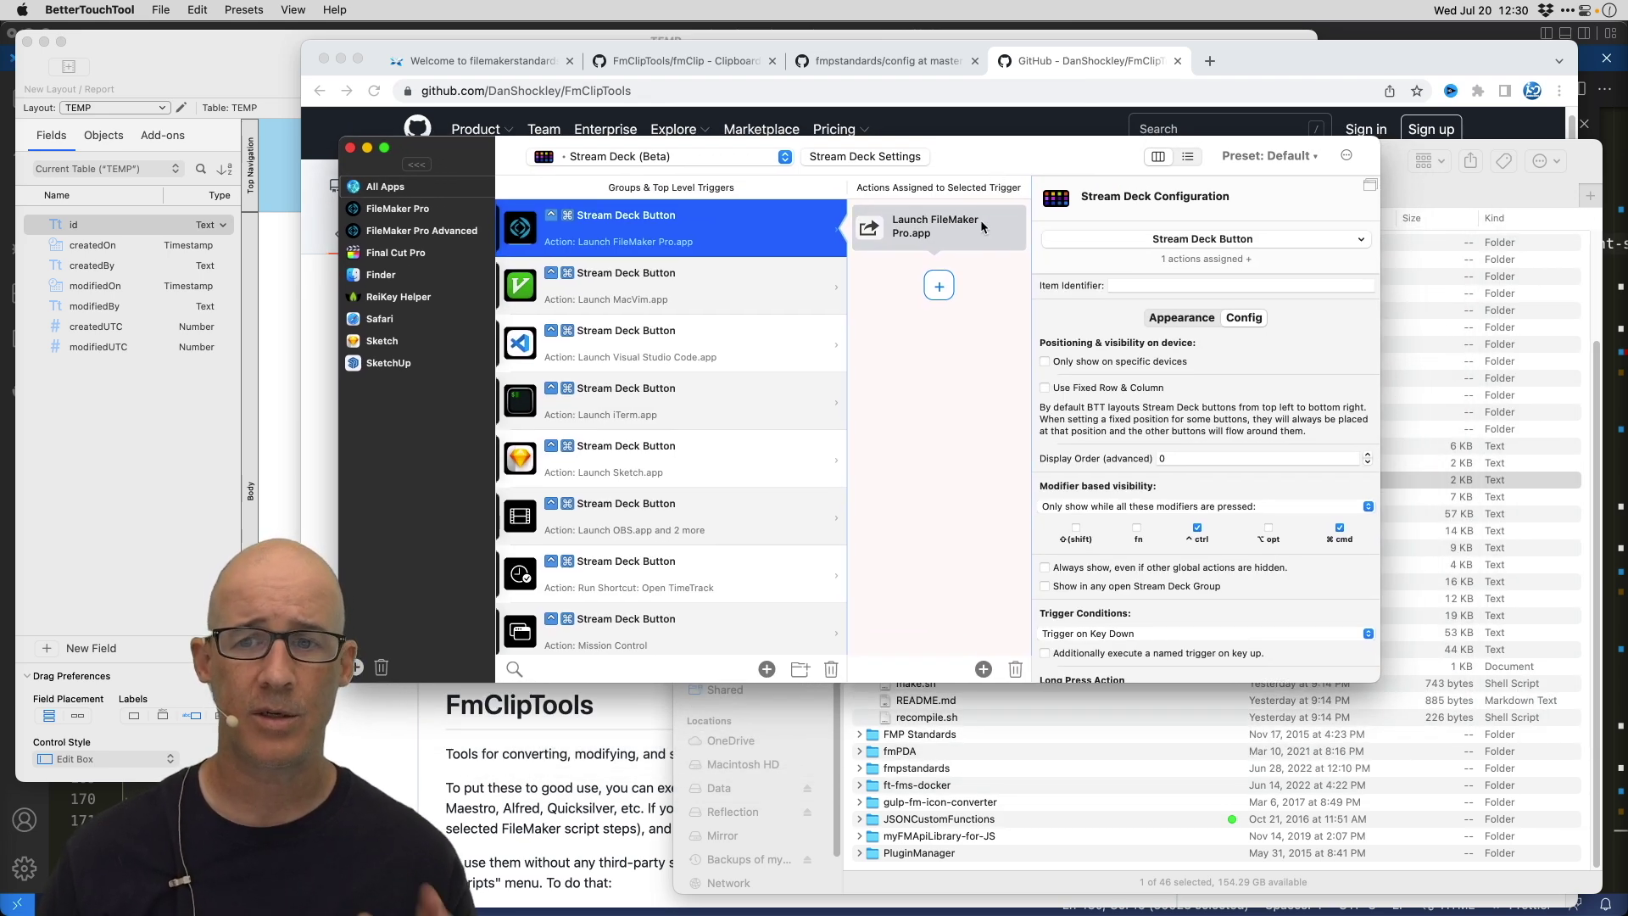
{"action": "key", "text": "super+Tab"}
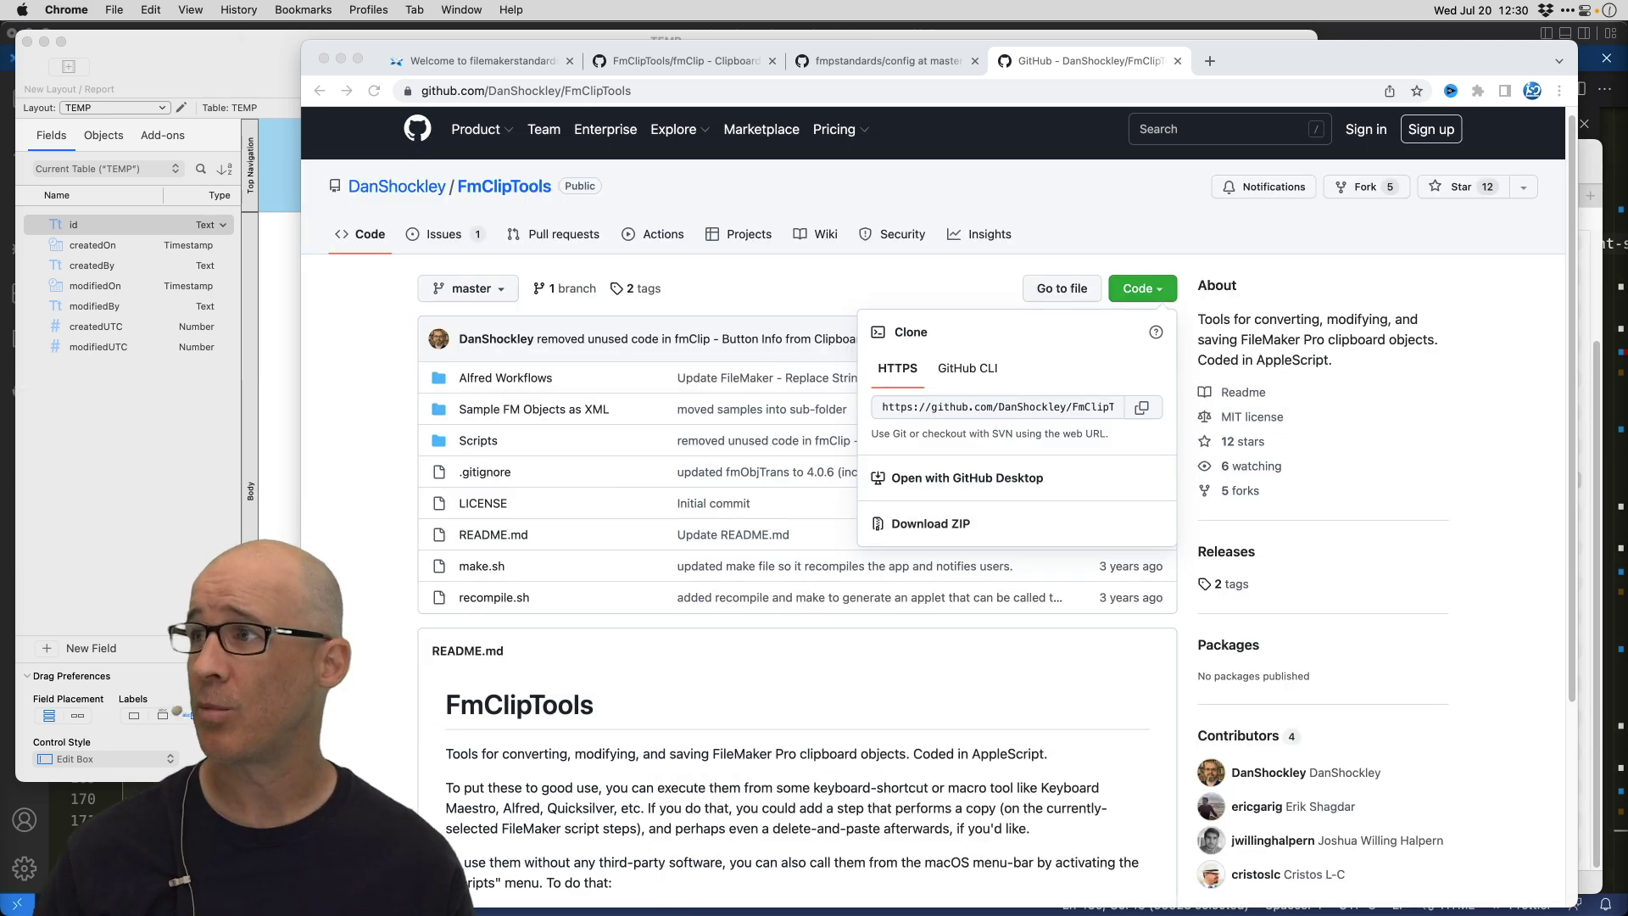
{"action": "key", "text": "super+Tab"}
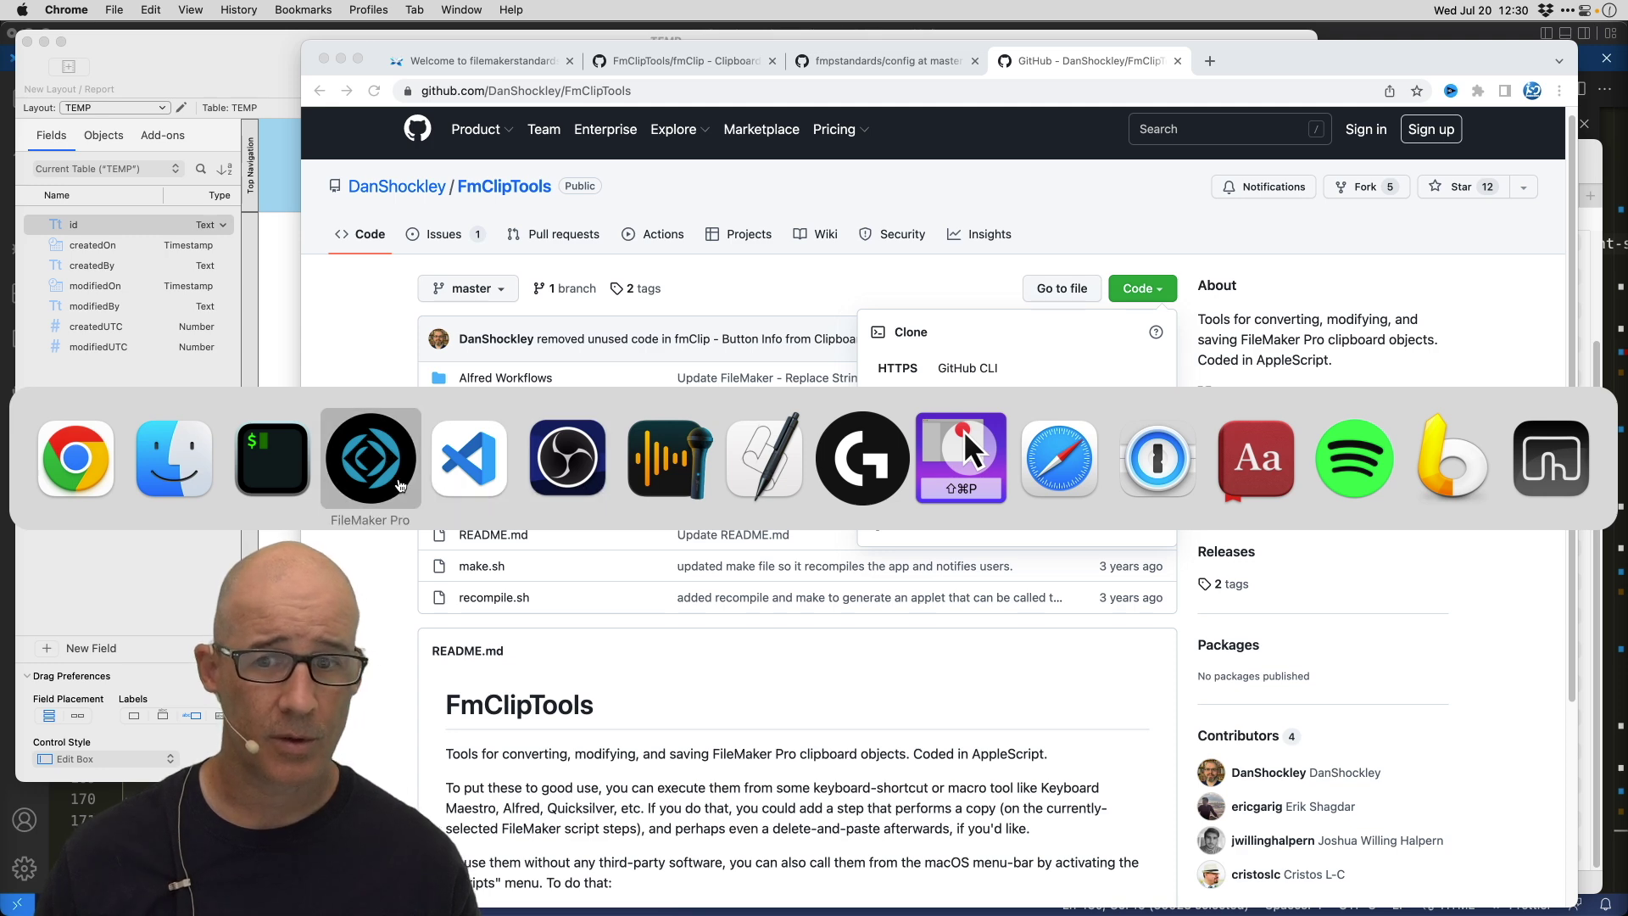
{"action": "left_click", "coordinate": [1551, 458]}
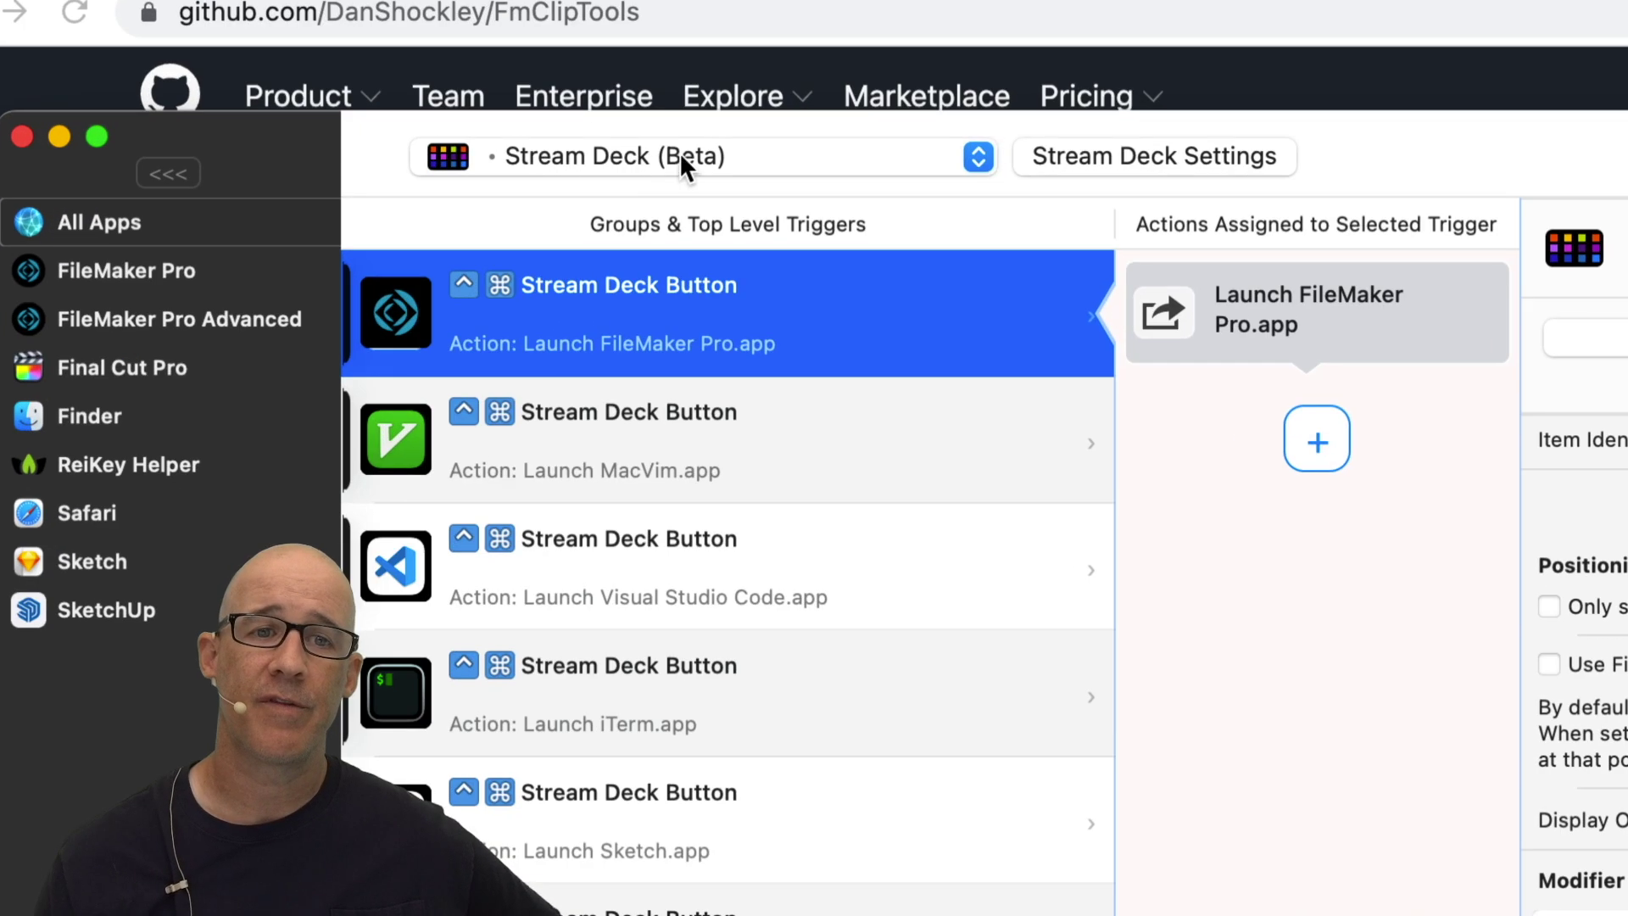
{"action": "left_click", "coordinate": [679, 151]}
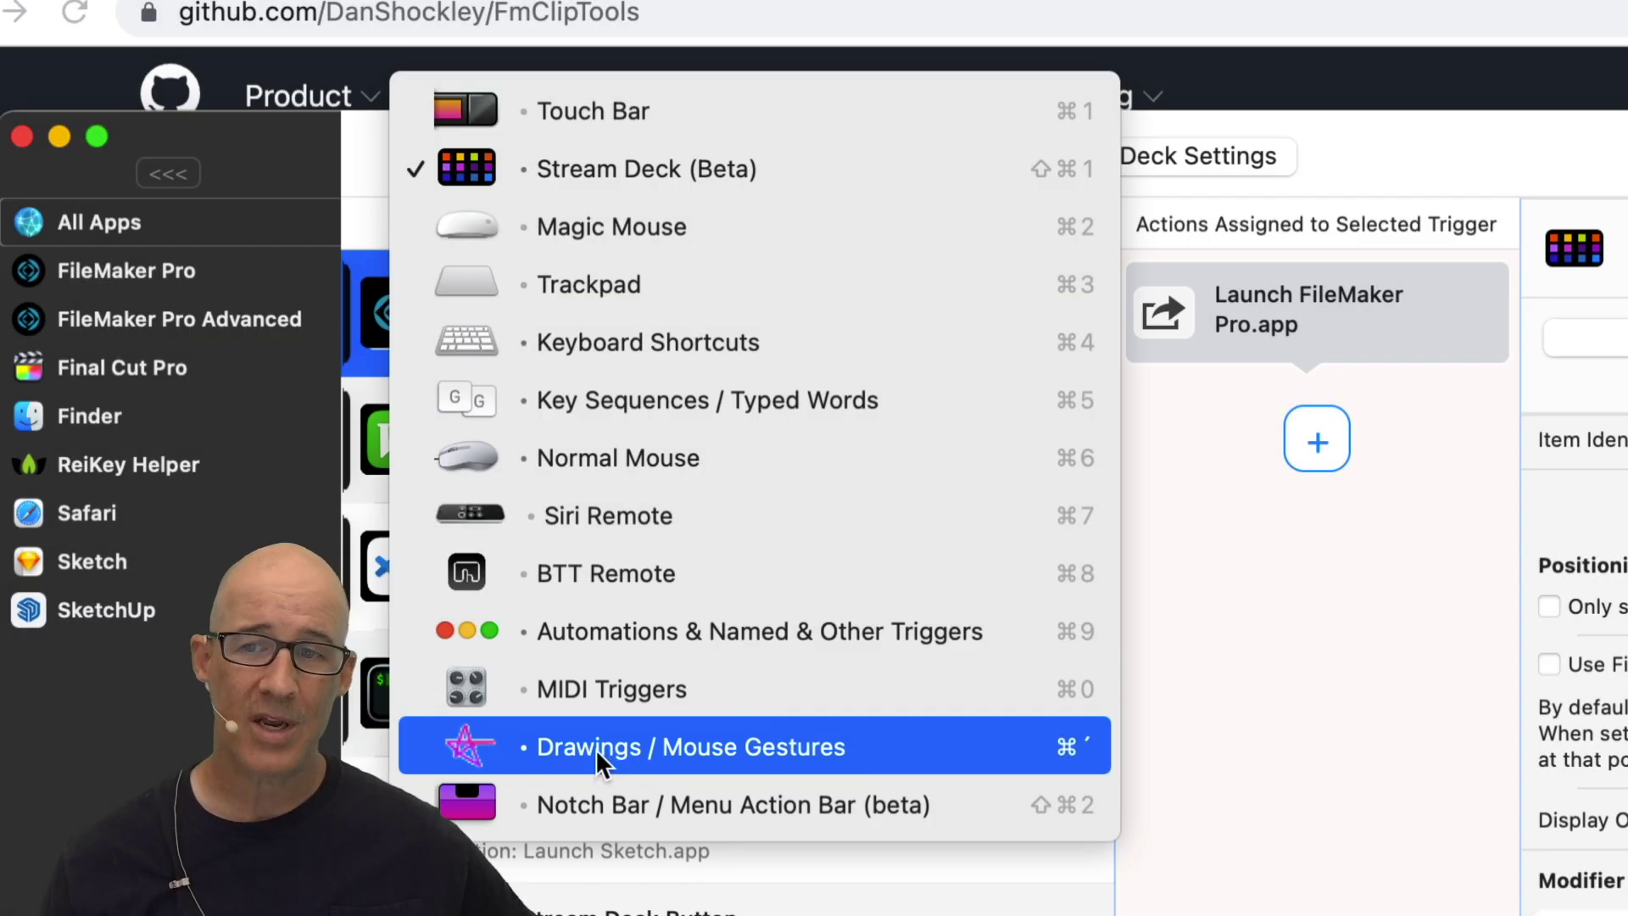
- Show the Drawings / Mouse Gestures triggers and compare the G trigger with FileMaker Pro's triggers
{"action": "left_click", "coordinate": [595, 750]}
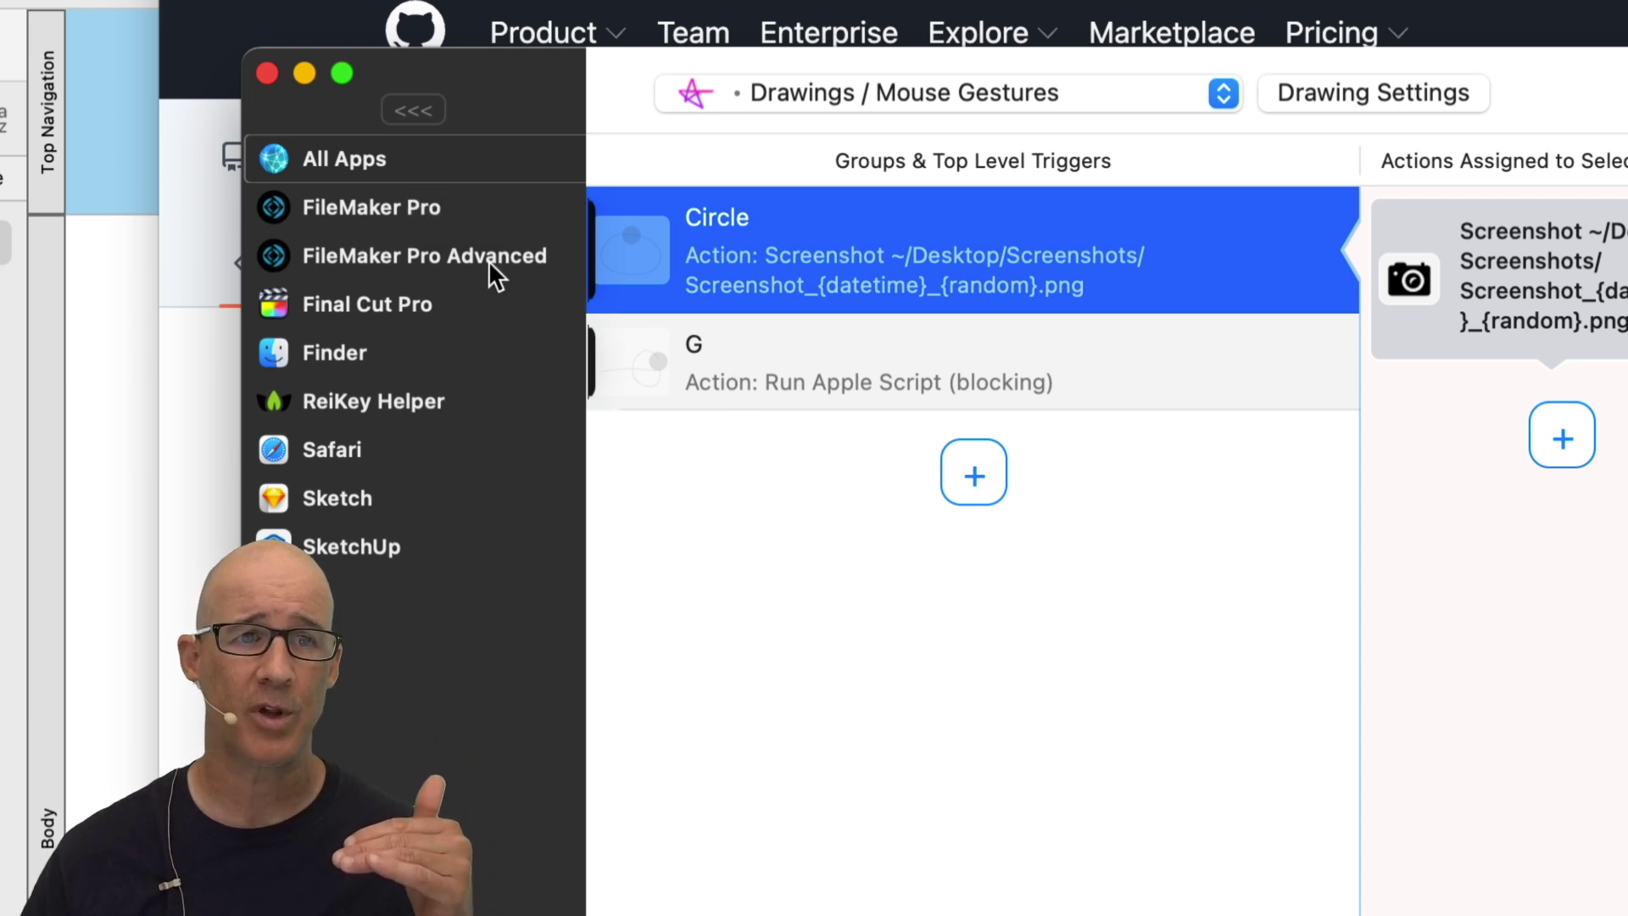
{"action": "left_click", "coordinate": [761, 378]}
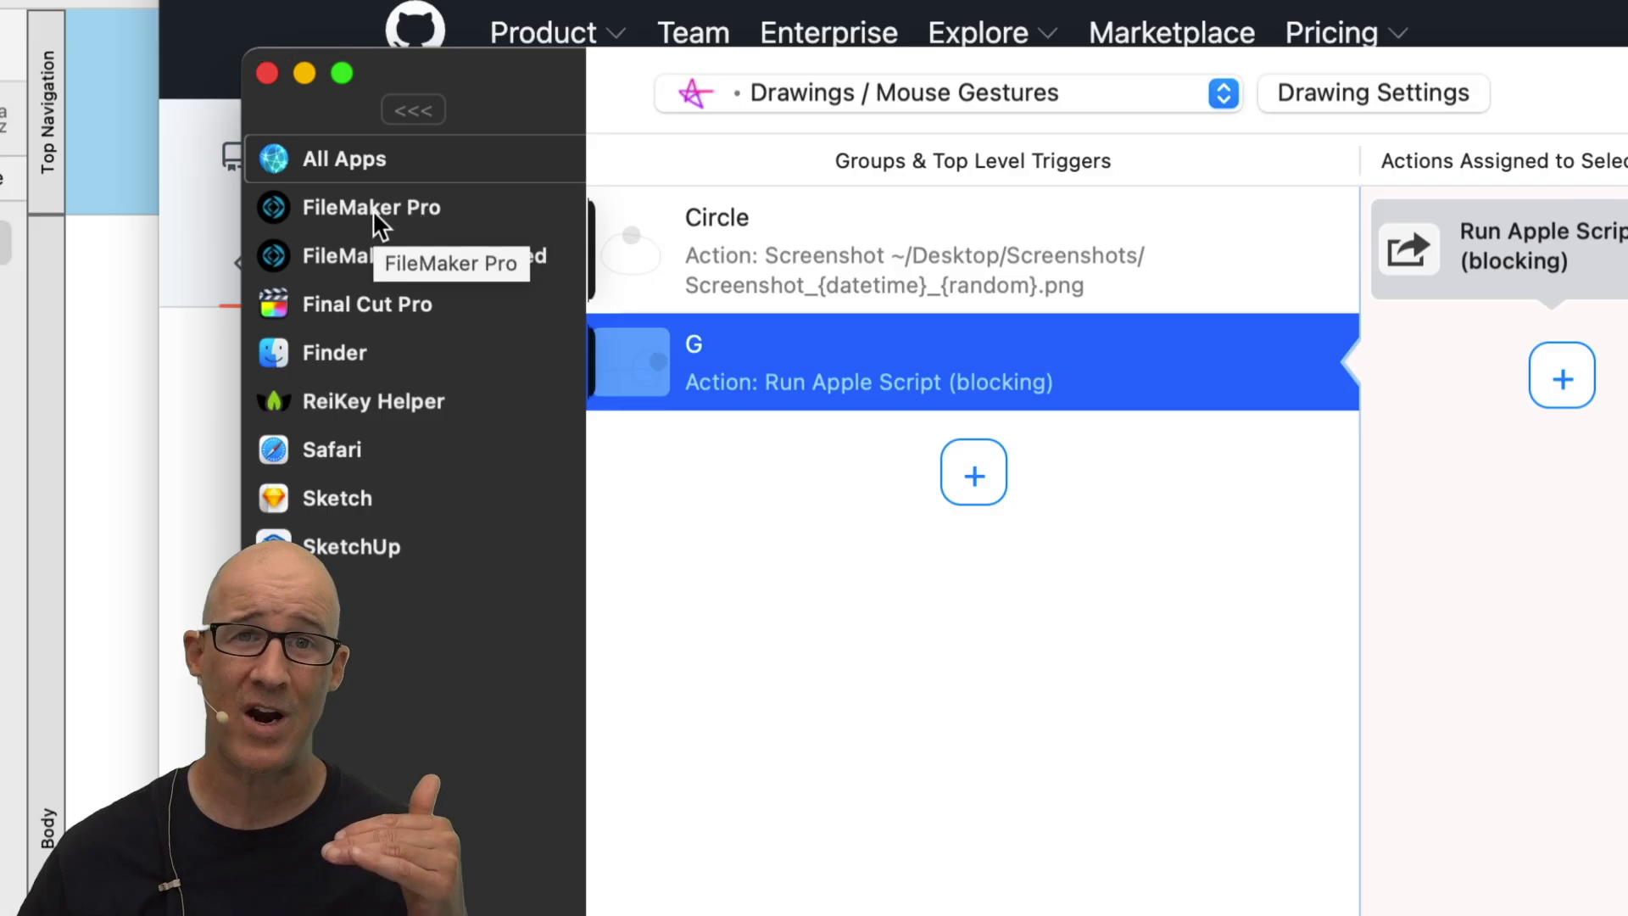
{"action": "left_click", "coordinate": [373, 210]}
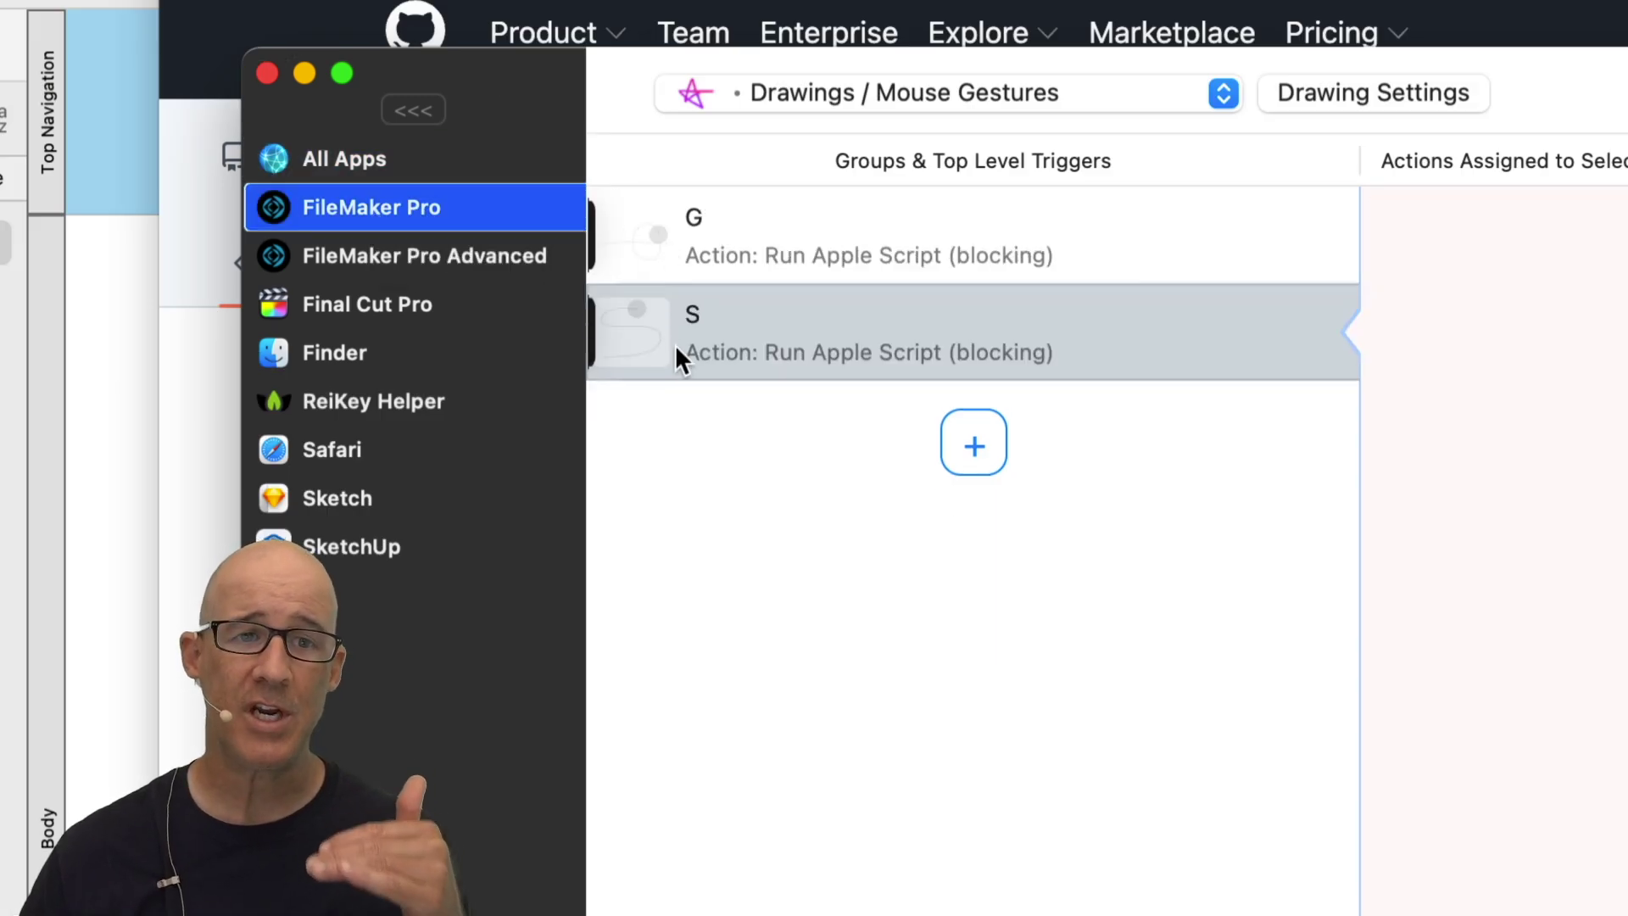
- Delete the All Apps G gesture trigger, then return to FileMaker Pro's G and S triggers
{"action": "left_click", "coordinate": [405, 177]}
{"action": "left_click", "coordinate": [811, 351]}
{"action": "right_click", "coordinate": [811, 353]}
{"action": "left_click", "coordinate": [934, 553]}
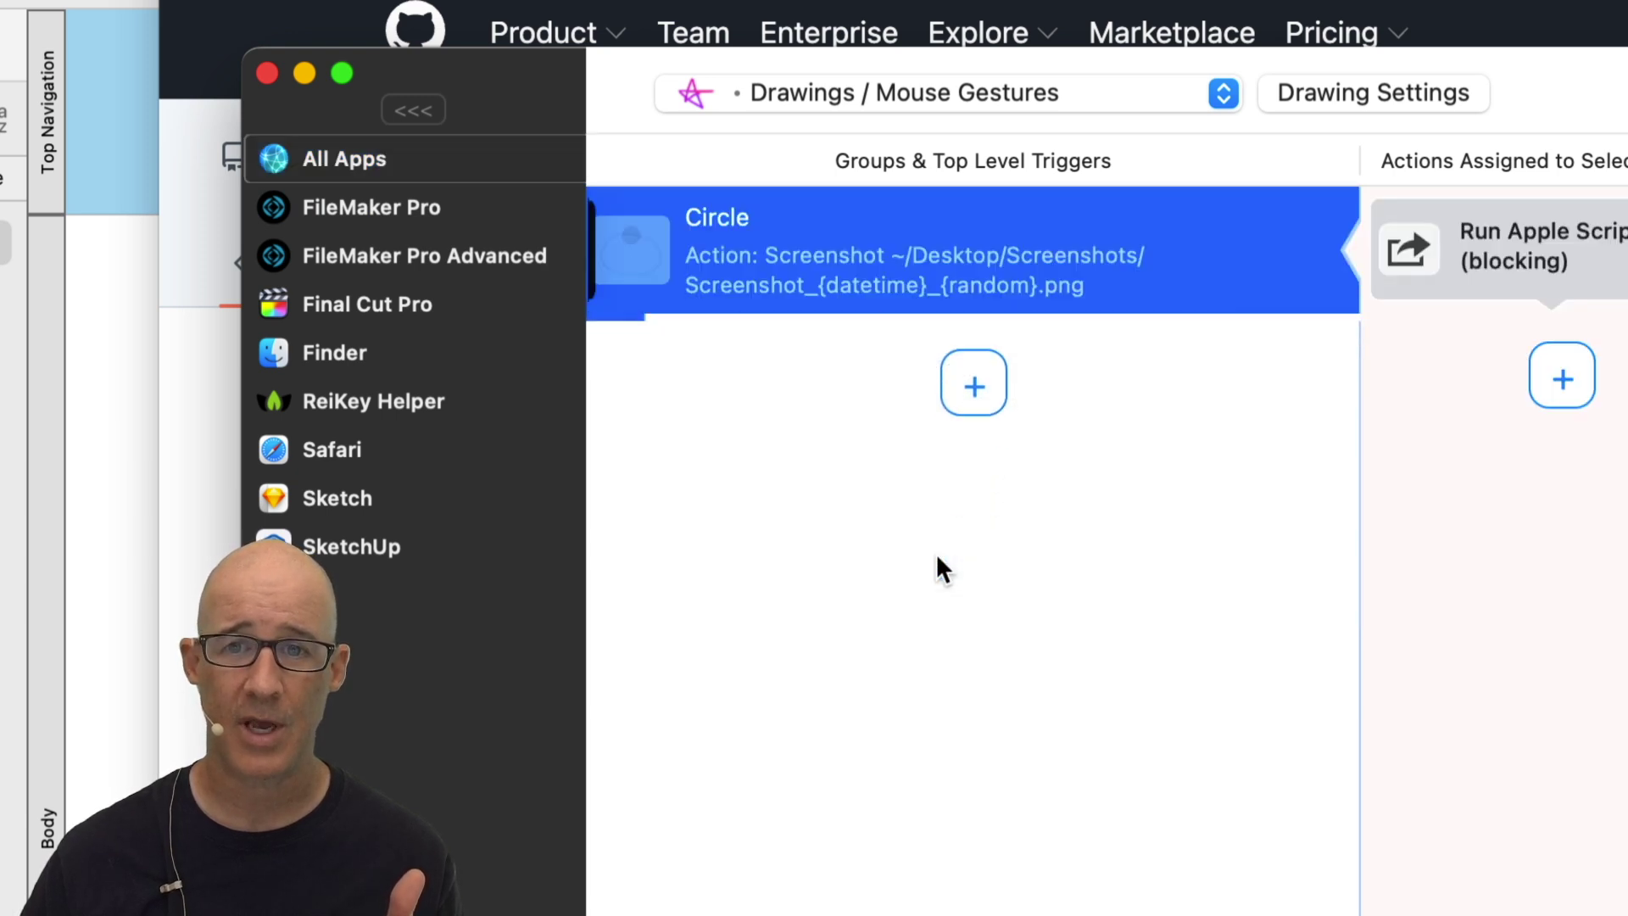
{"action": "left_click", "coordinate": [426, 207]}
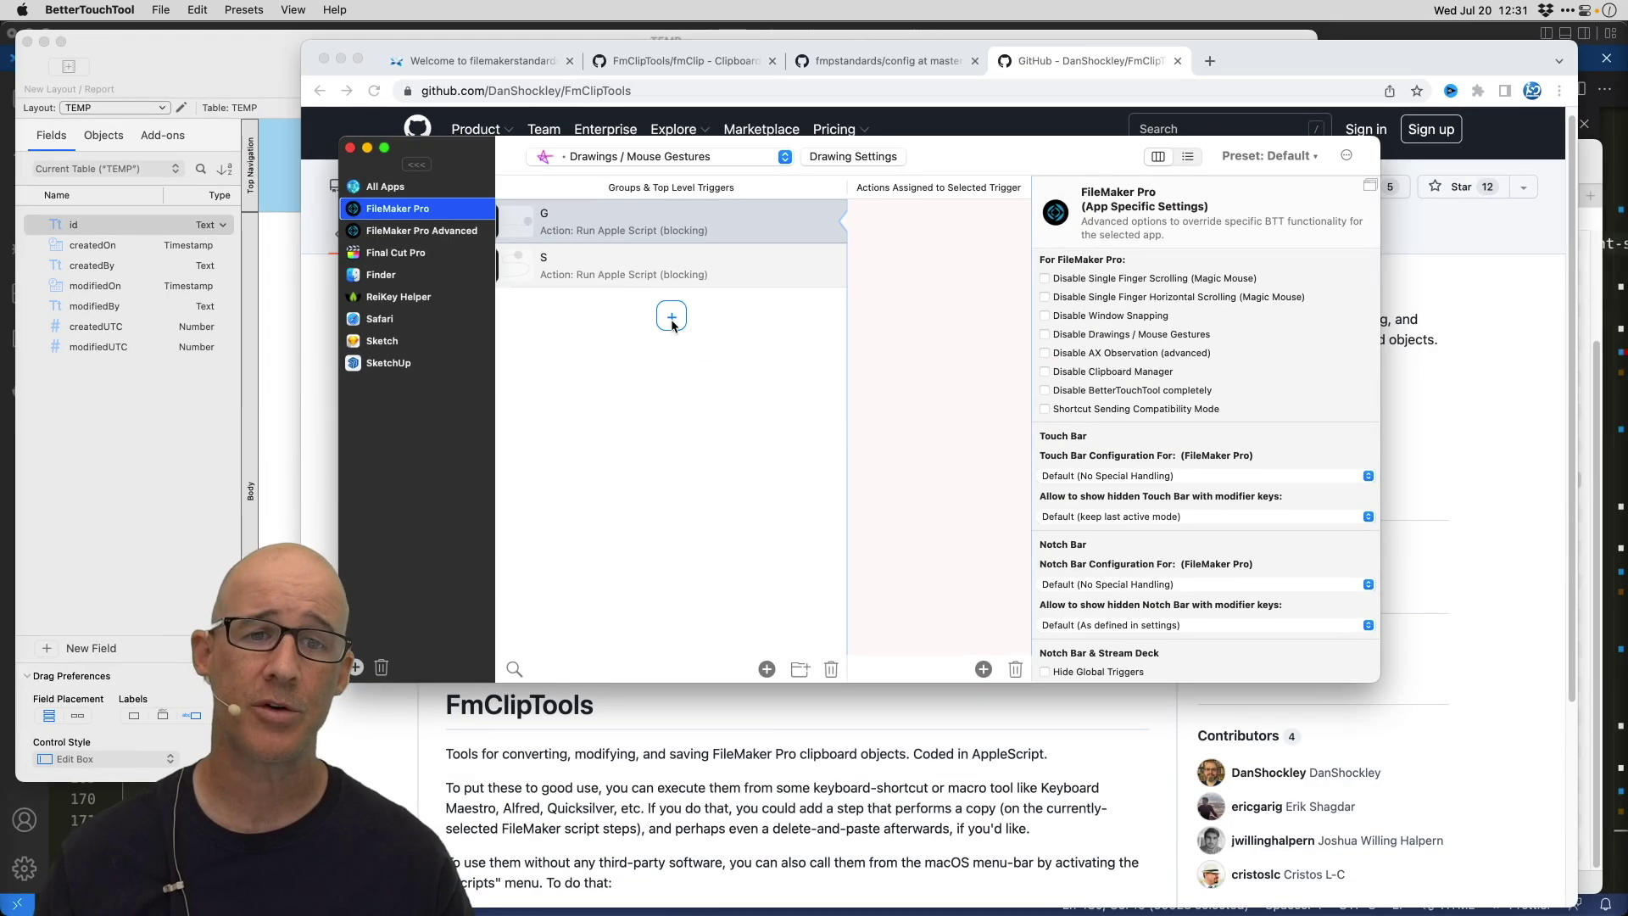
- Add a new FileMaker Pro drawing trigger, sketch and clear test gestures, then cancel the drawing
{"action": "left_click", "coordinate": [671, 318]}
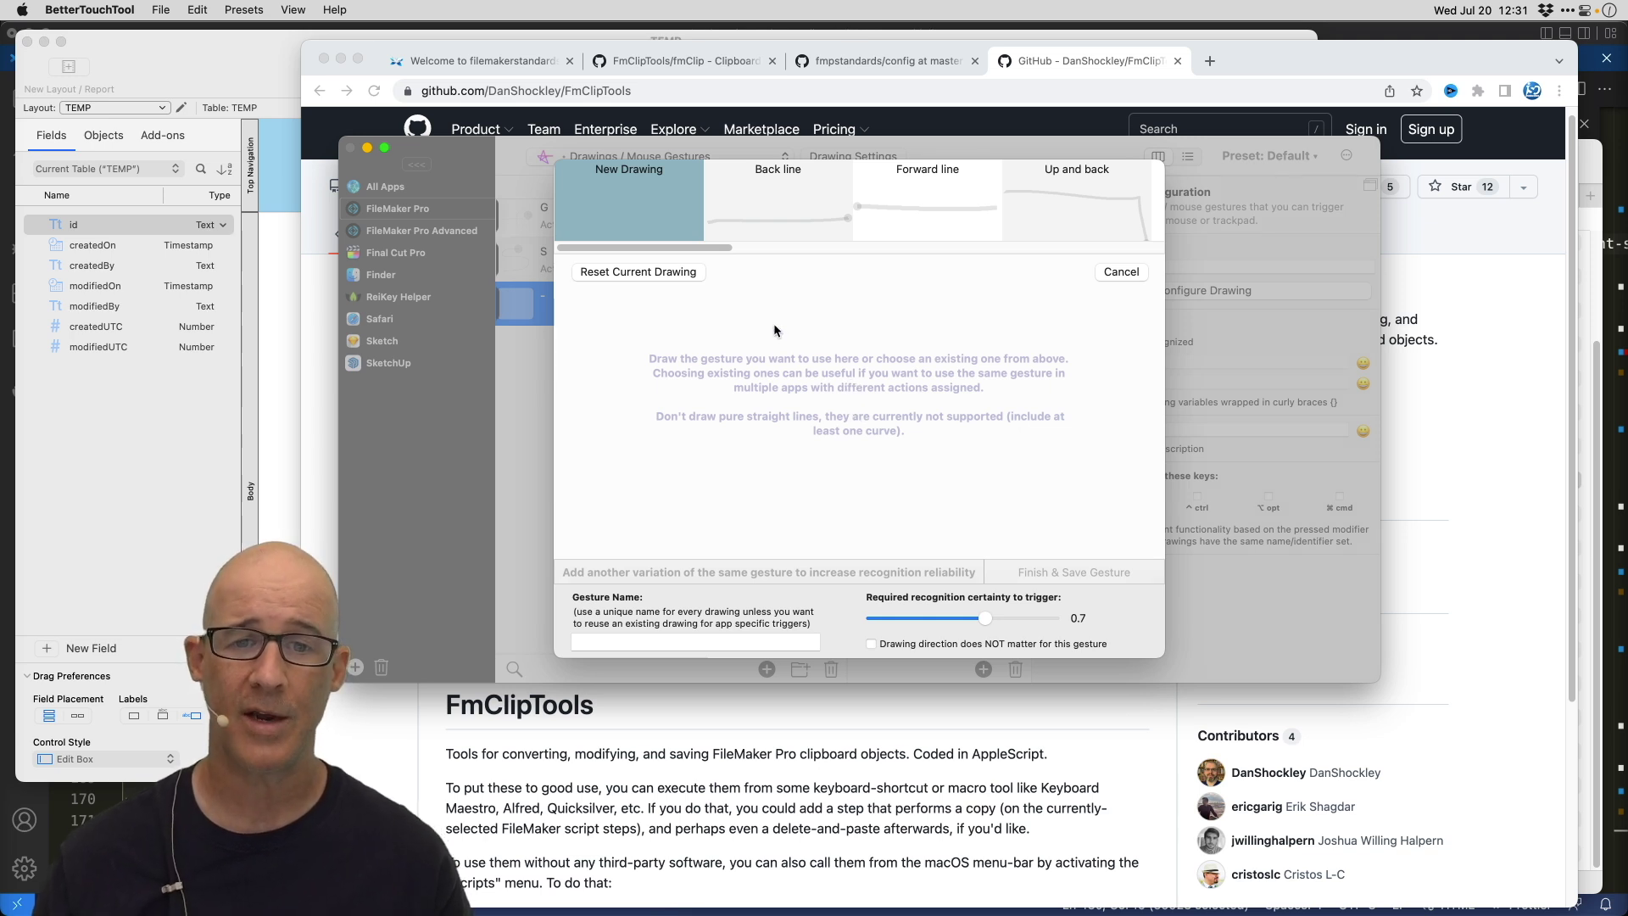
{"action": "mouse_move", "coordinate": [679, 447]}
{"action": "left_mouse_down"}
{"action": "mouse_move", "coordinate": [743, 335]}
{"action": "mouse_move", "coordinate": [990, 319]}
{"action": "mouse_move", "coordinate": [840, 299]}
{"action": "mouse_move", "coordinate": [922, 528]}
{"action": "left_mouse_up"}
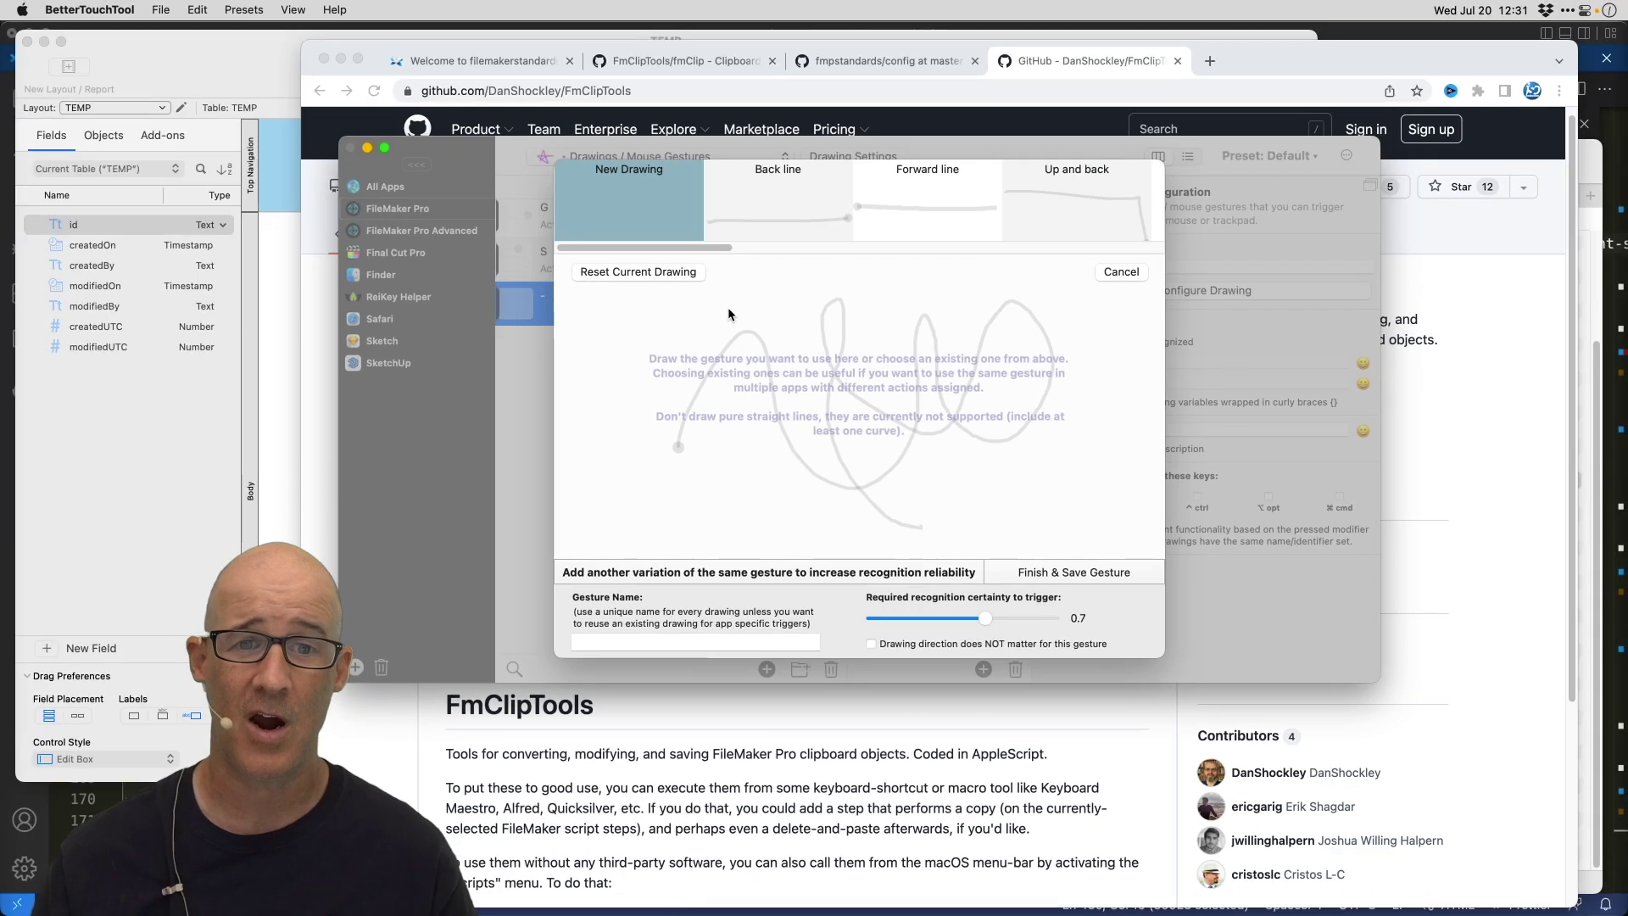
{"action": "left_click", "coordinate": [669, 274]}
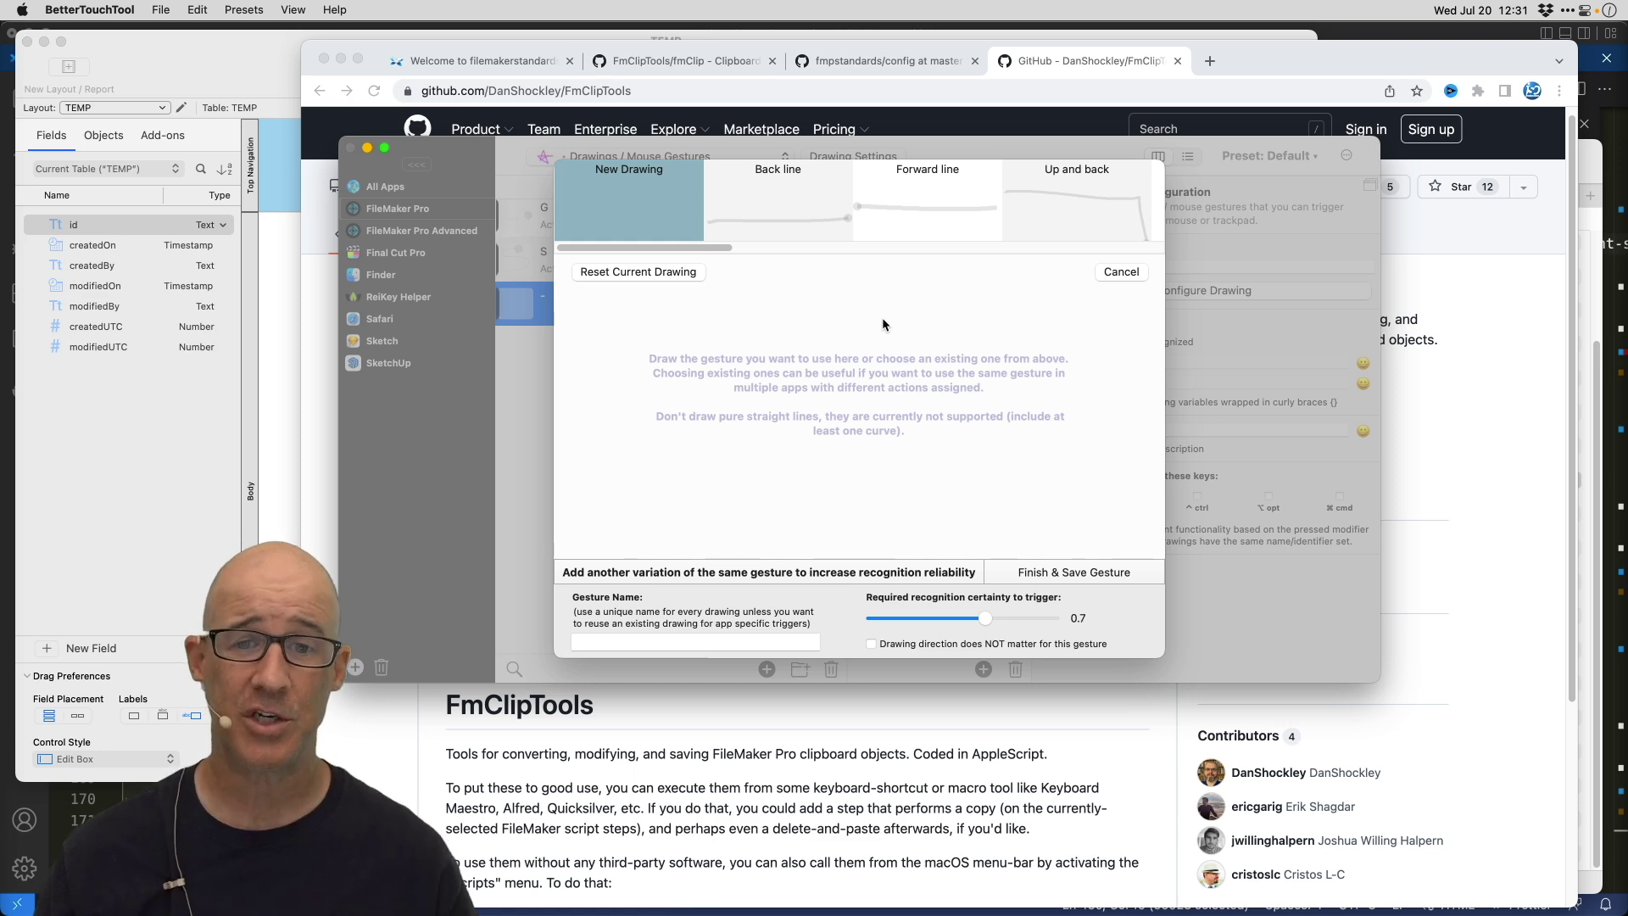
{"action": "mouse_move", "coordinate": [890, 323]}
{"action": "left_mouse_down"}
{"action": "mouse_move", "coordinate": [863, 280]}
{"action": "mouse_move", "coordinate": [762, 507]}
{"action": "left_mouse_up"}
{"action": "left_click_drag", "start_coordinate": [902, 375], "coordinate": [543, 377]}
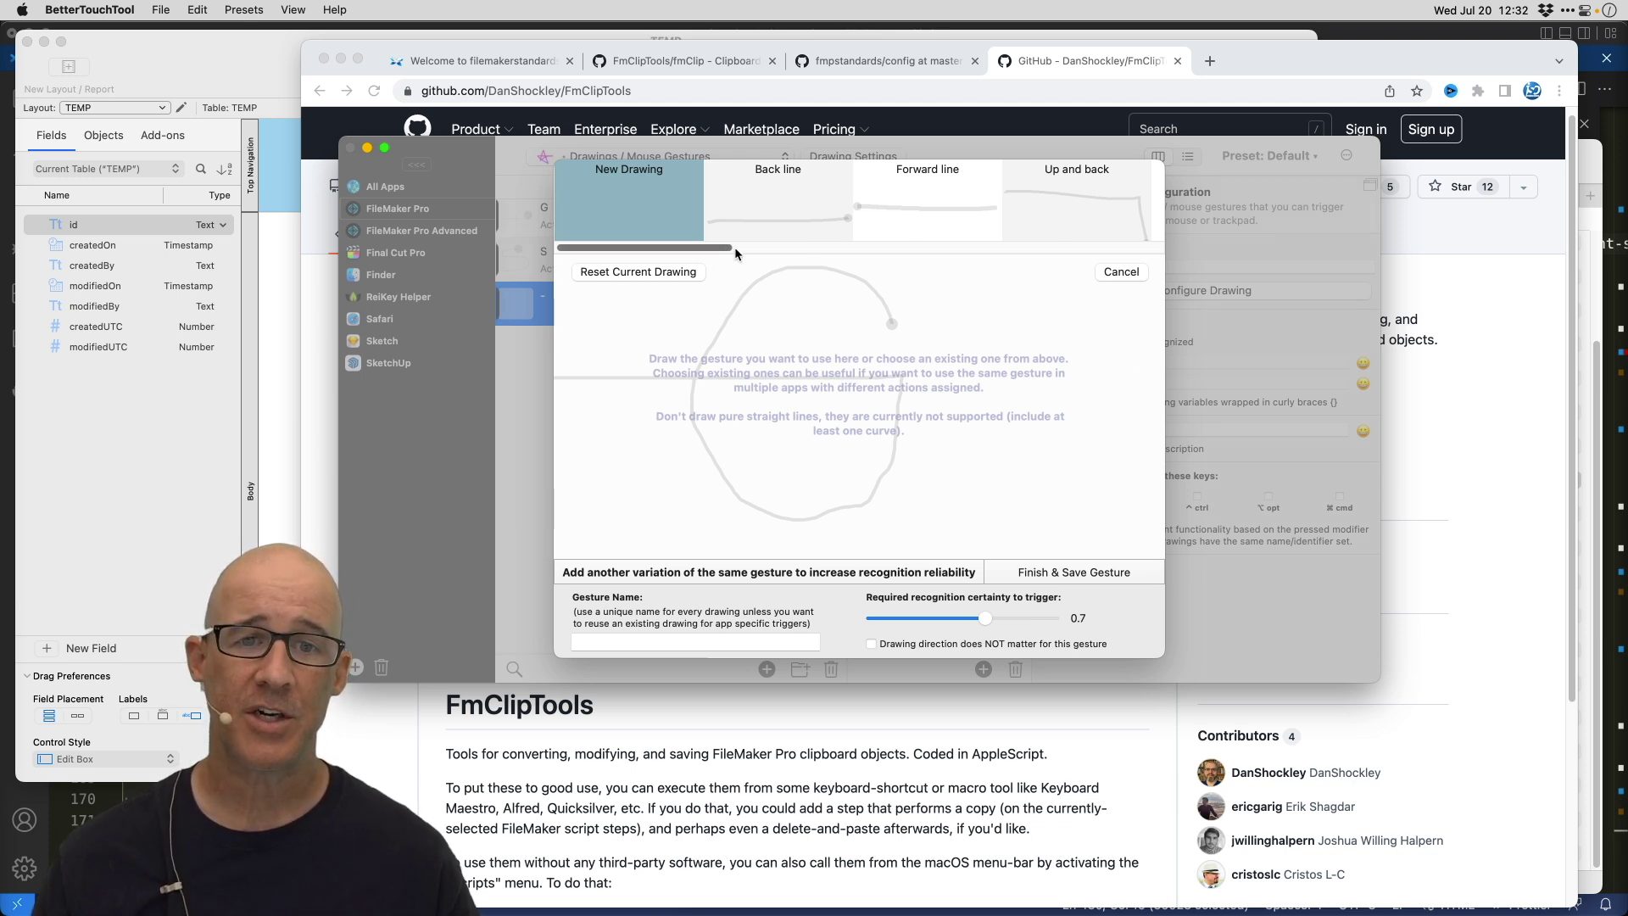
{"action": "left_click_drag", "start_coordinate": [734, 253], "coordinate": [1048, 269]}
{"action": "scroll", "coordinate": [1031, 246], "scroll_direction": "left", "scroll_amount": 2}
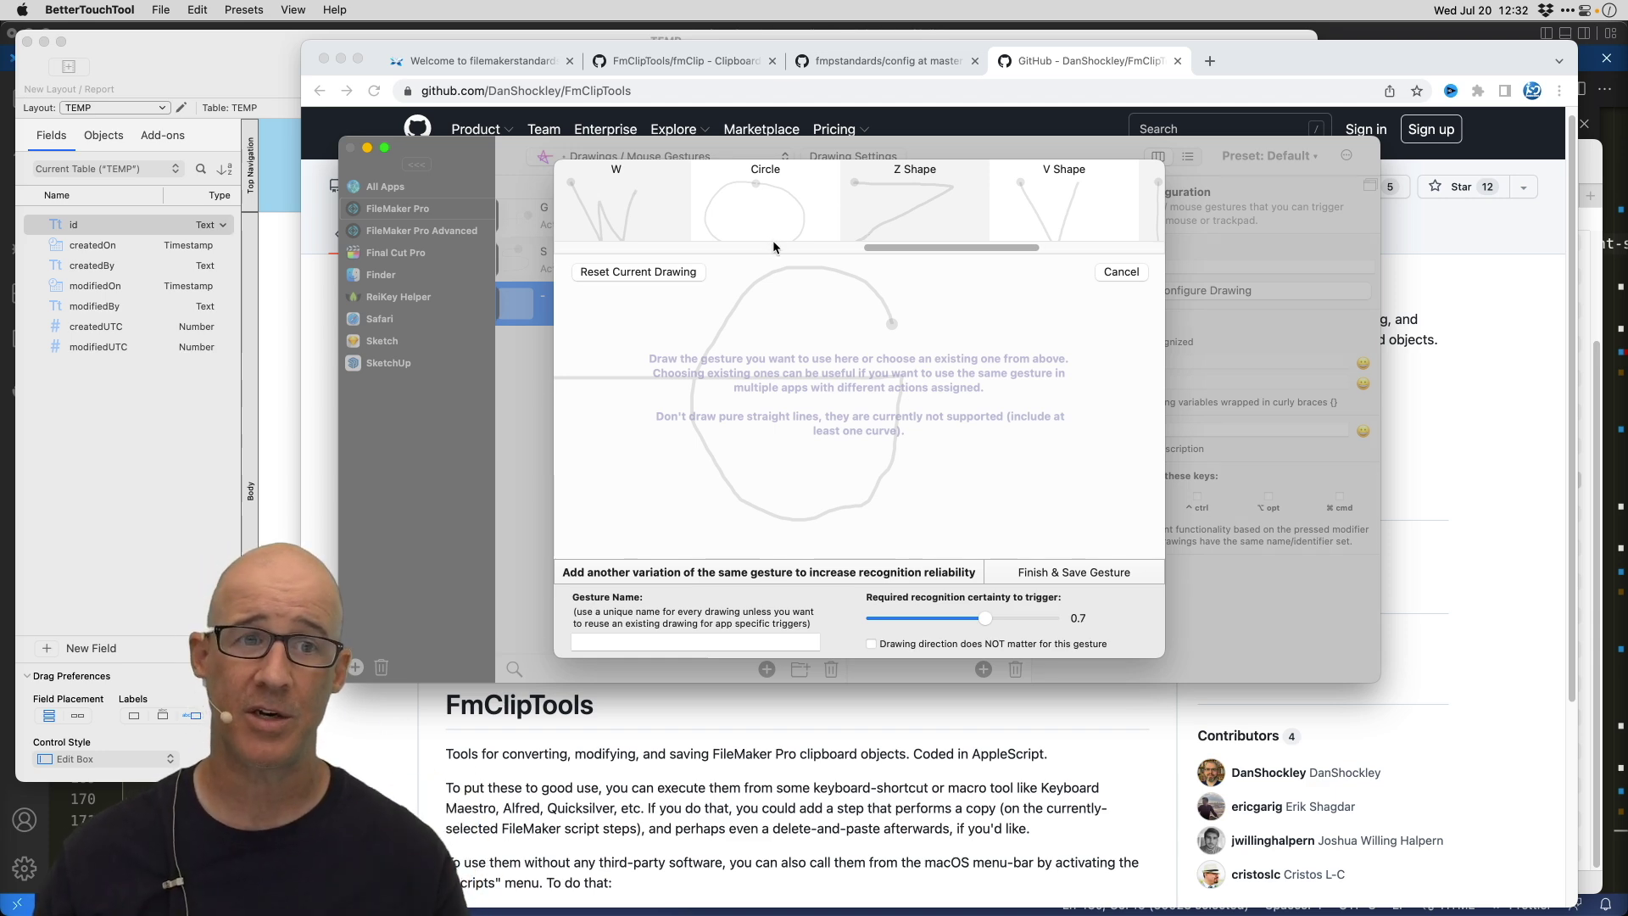
{"action": "left_click", "coordinate": [1107, 273]}
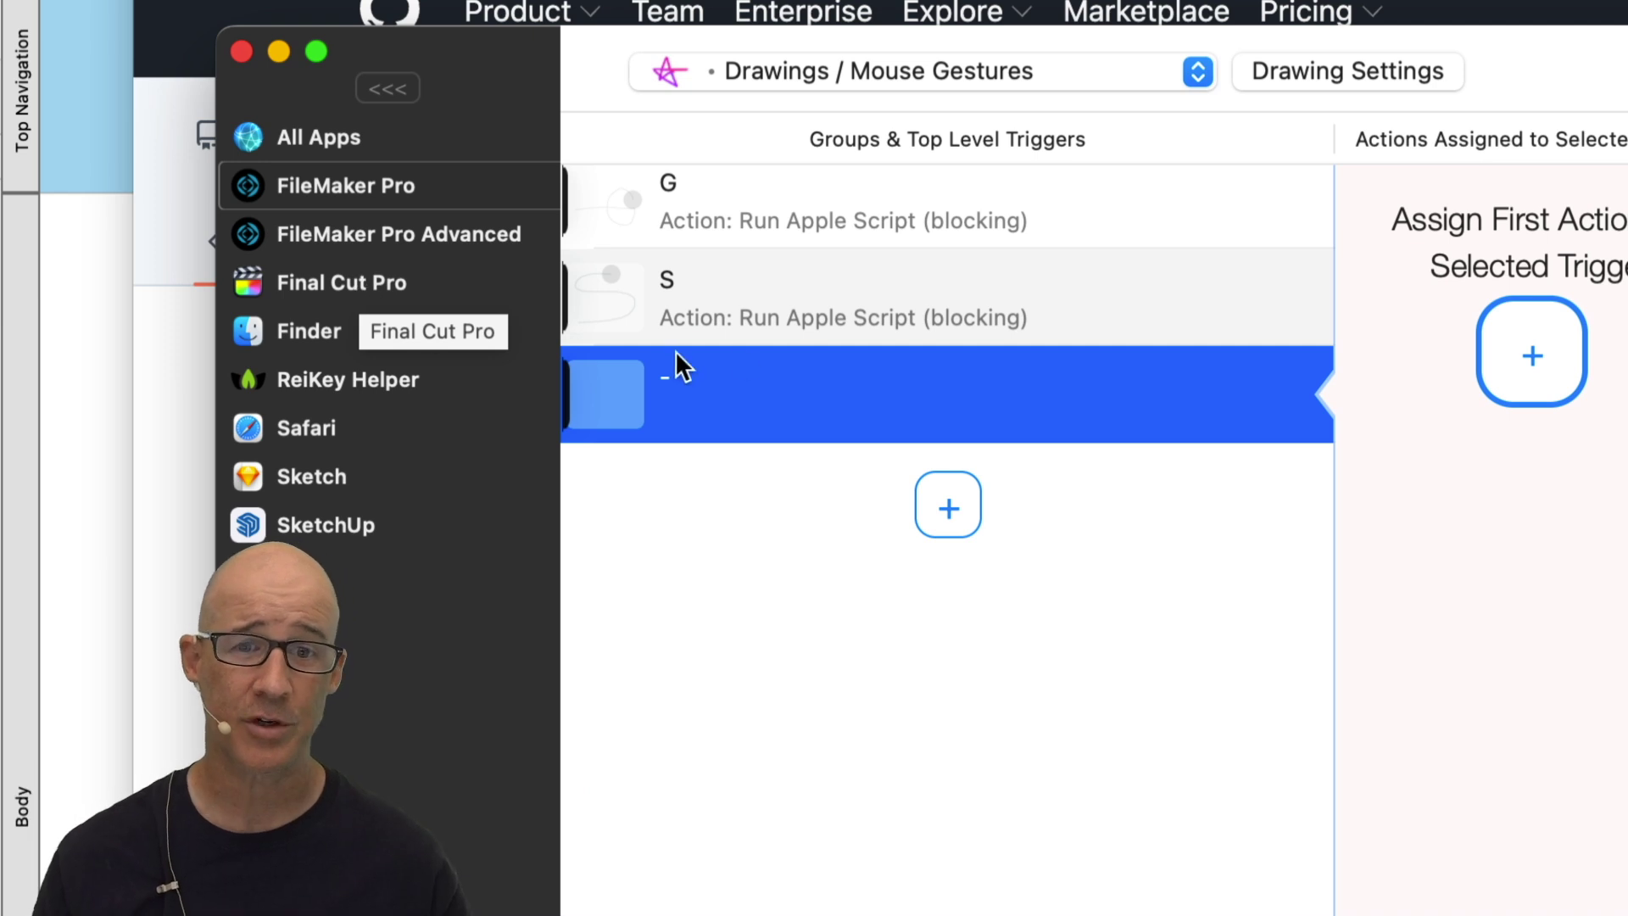
- Delete the blank trigger and select FileMaker Pro's G gesture
{"action": "right_click", "coordinate": [1004, 419]}
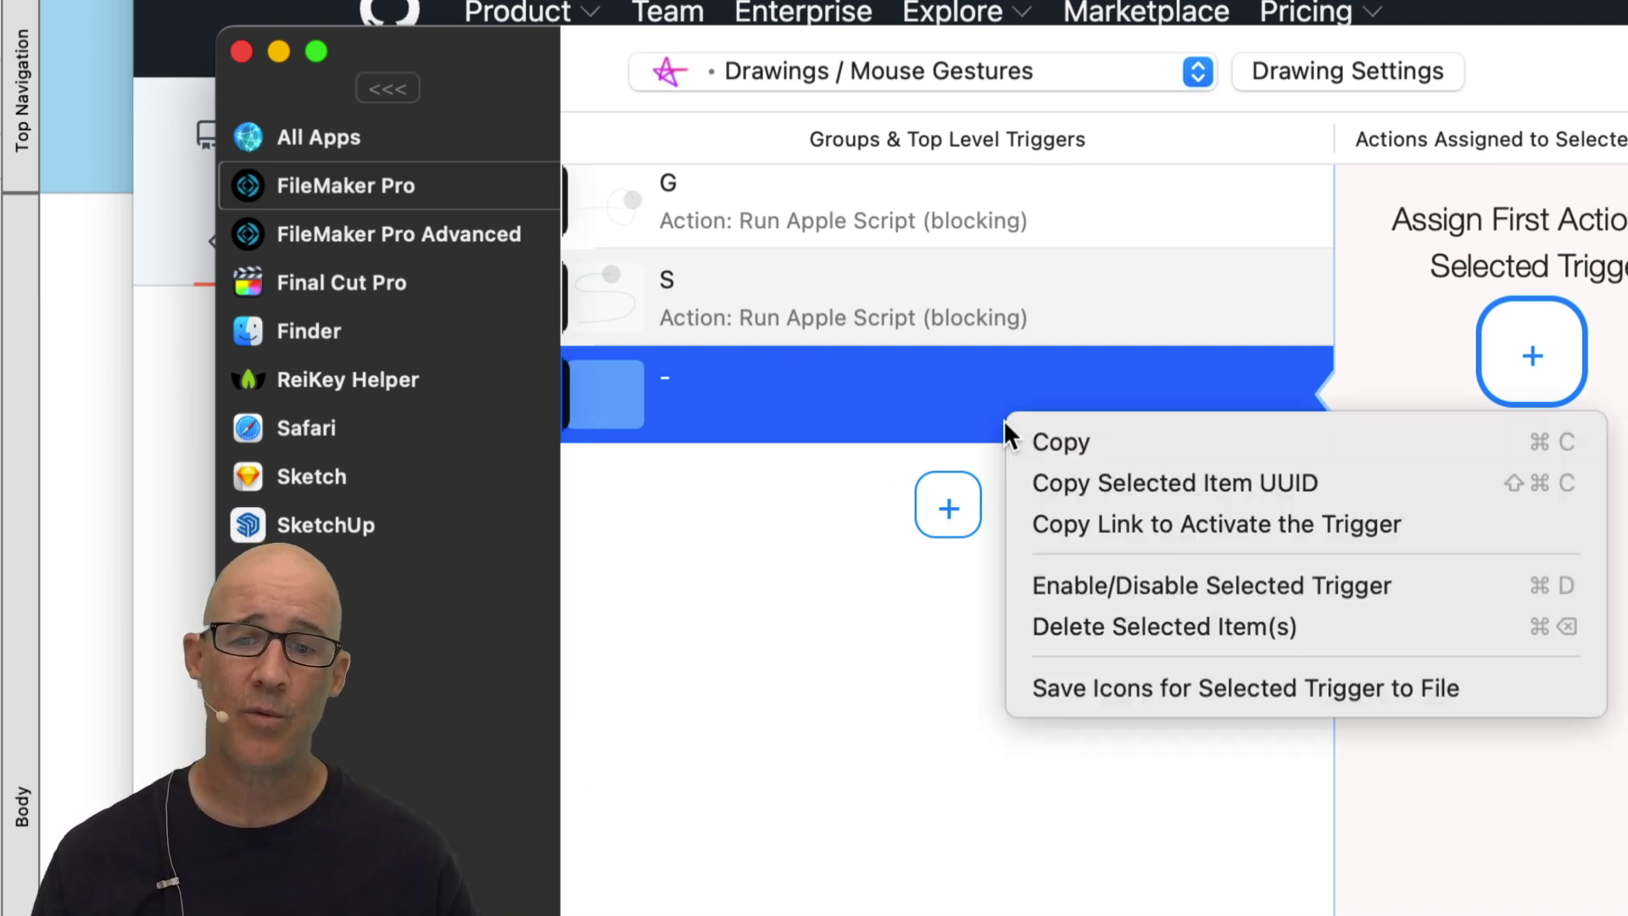
{"action": "left_click", "coordinate": [1116, 623]}
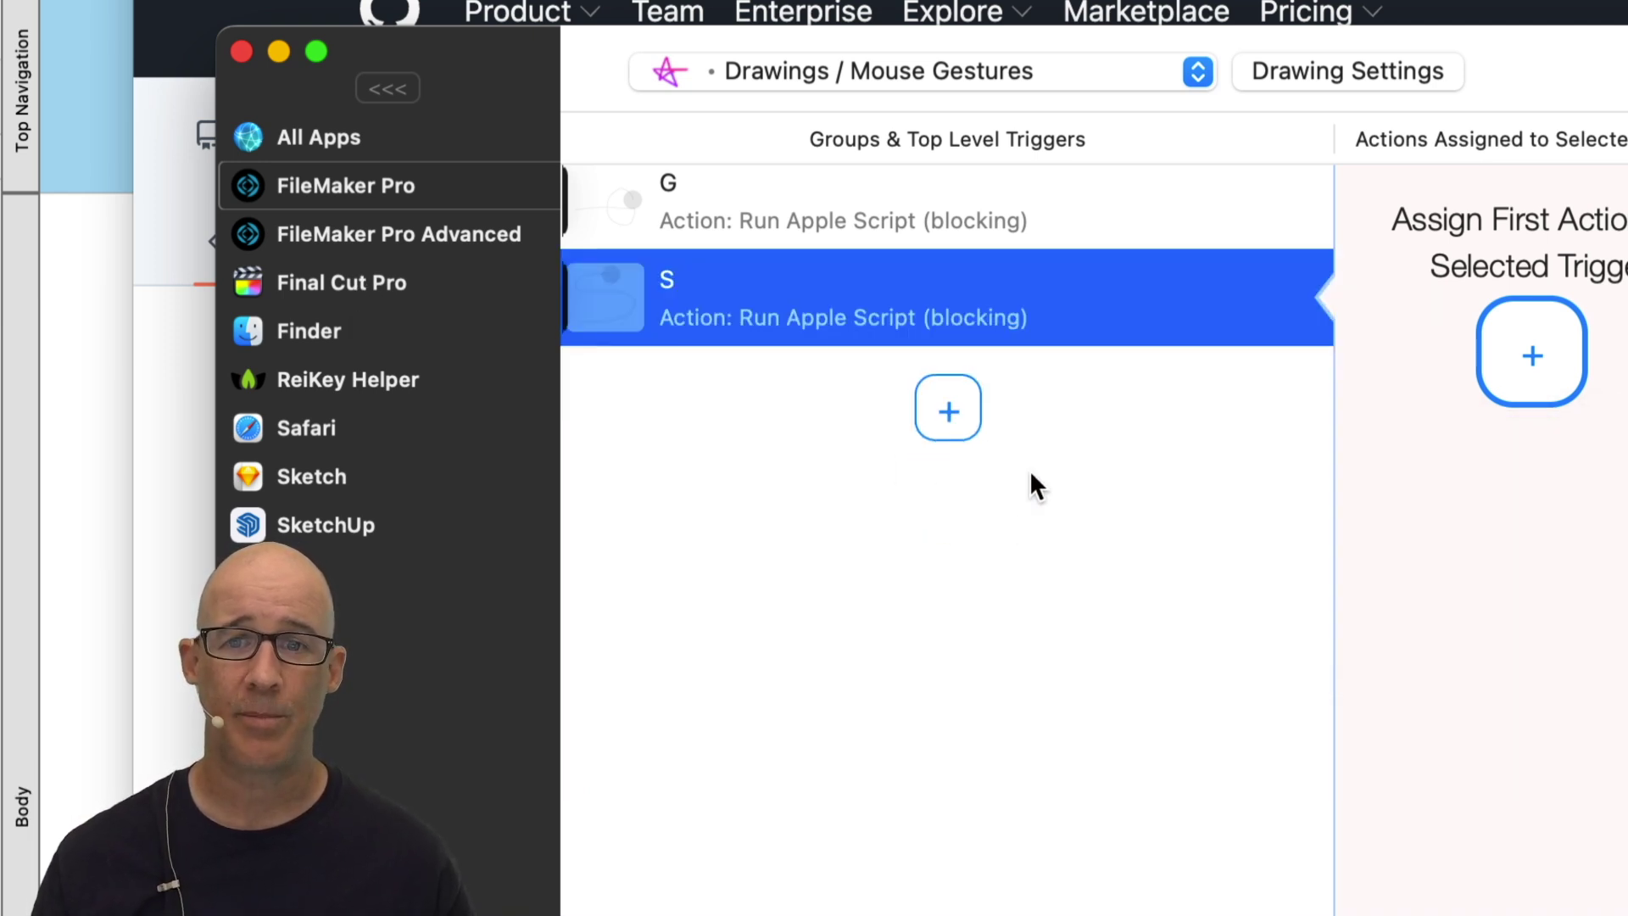
{"action": "left_click", "coordinate": [970, 221]}
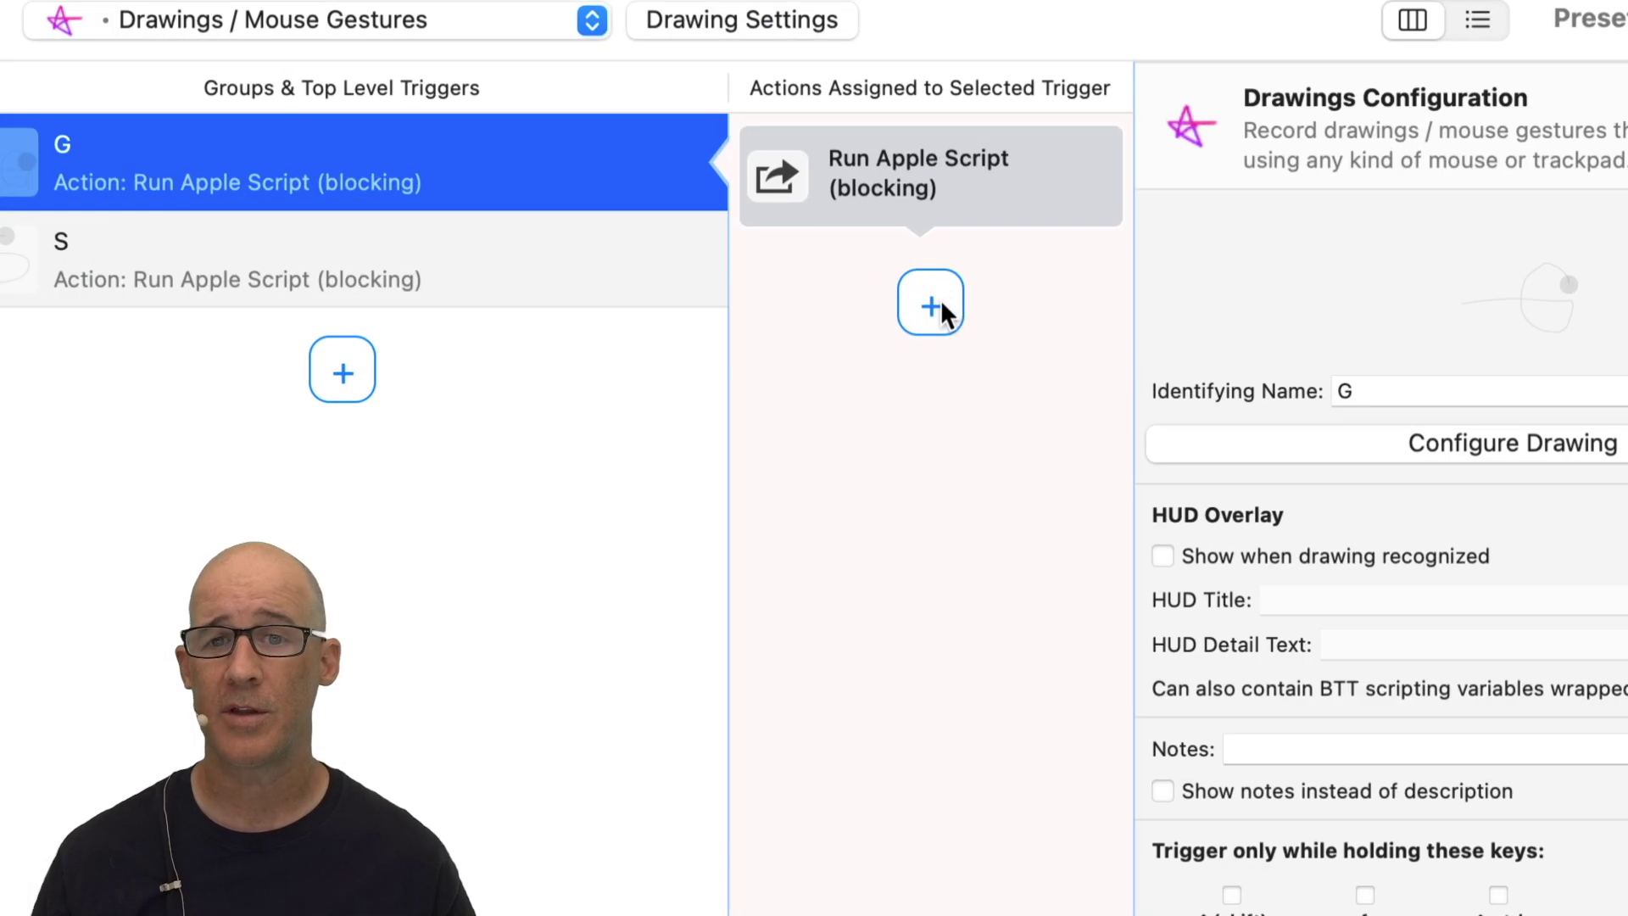
- Add a second action to G, finding Run Apple Script (blocking) by searching 'applesc'
{"action": "left_click", "coordinate": [932, 303]}
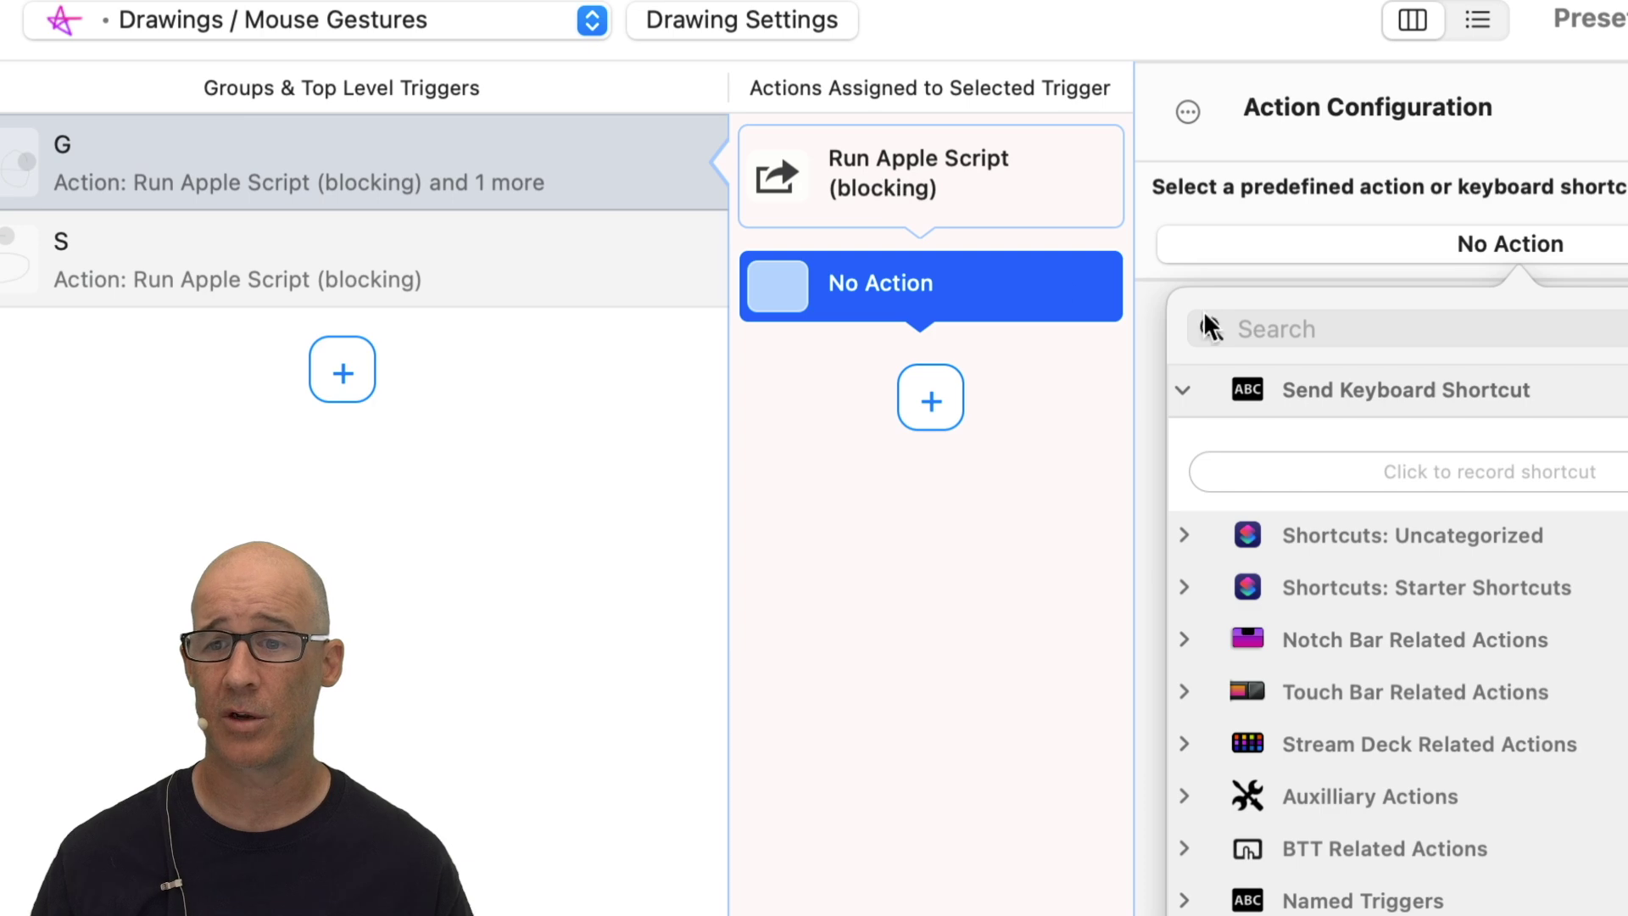
{"action": "left_click", "coordinate": [1300, 329]}
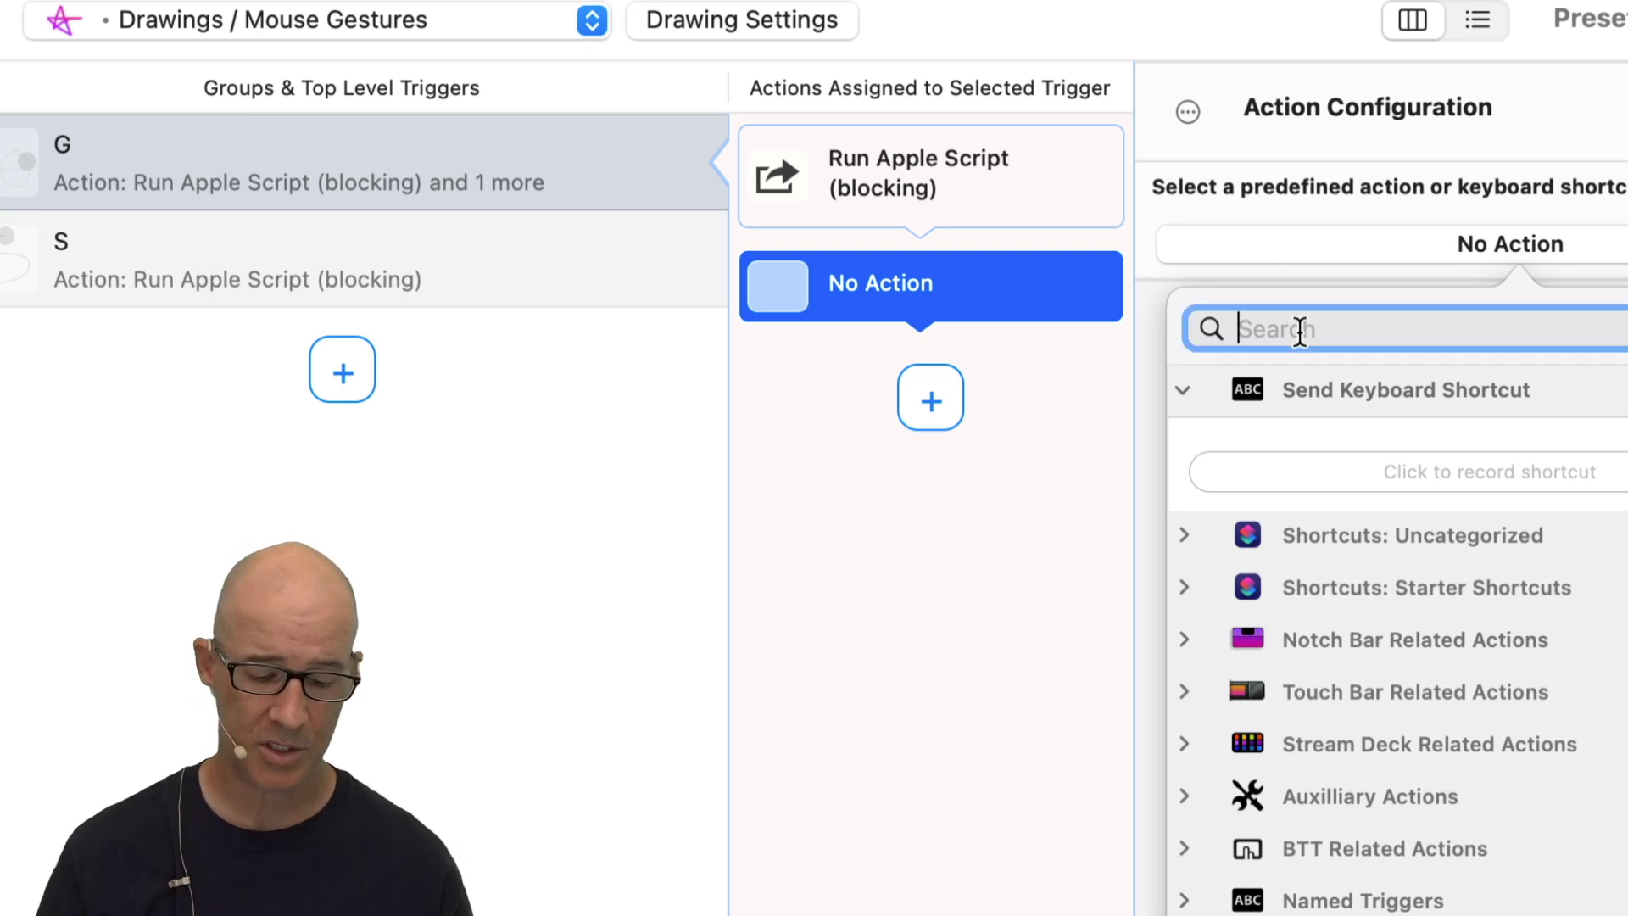
{"action": "type", "text": "apple"}
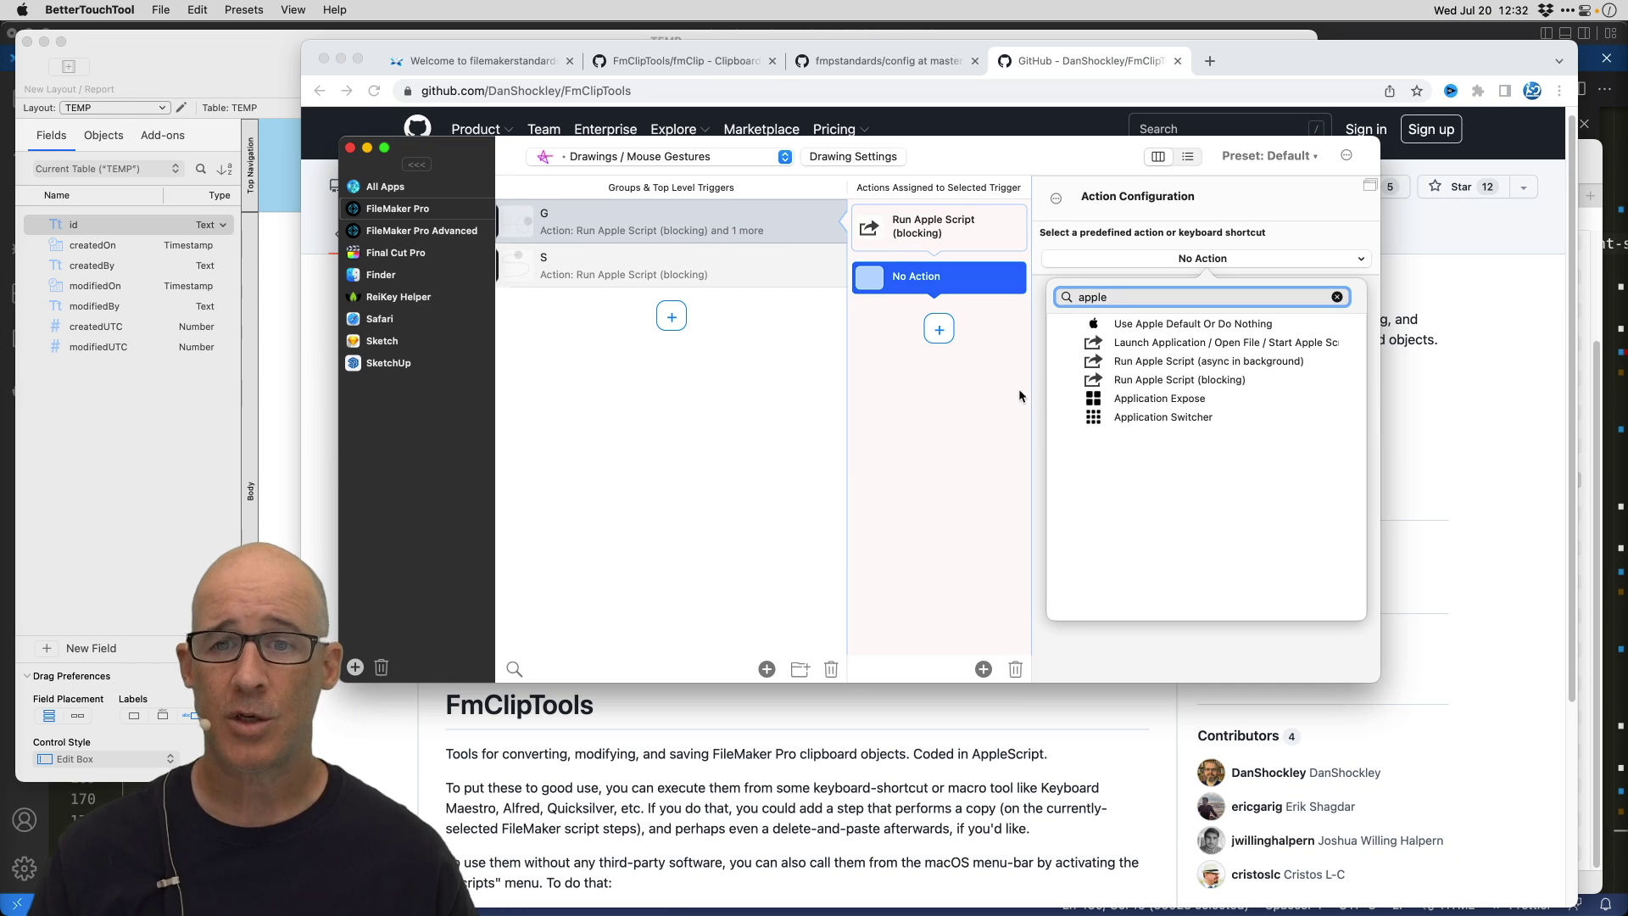
{"action": "left_click", "coordinate": [1019, 395]}
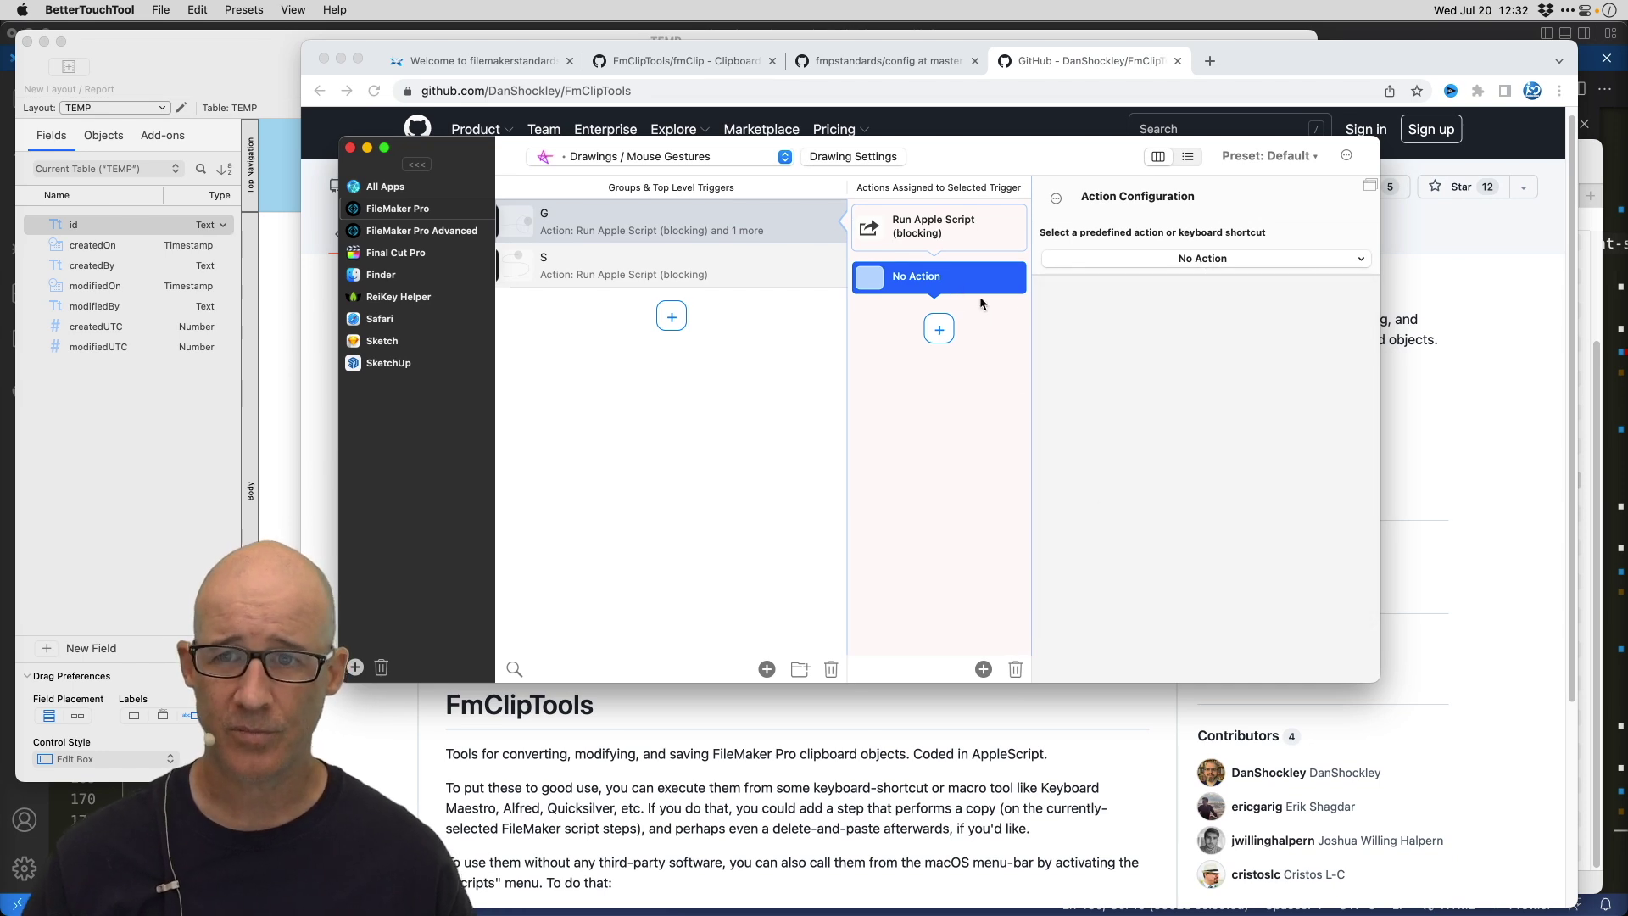
{"action": "left_click", "coordinate": [1134, 260]}
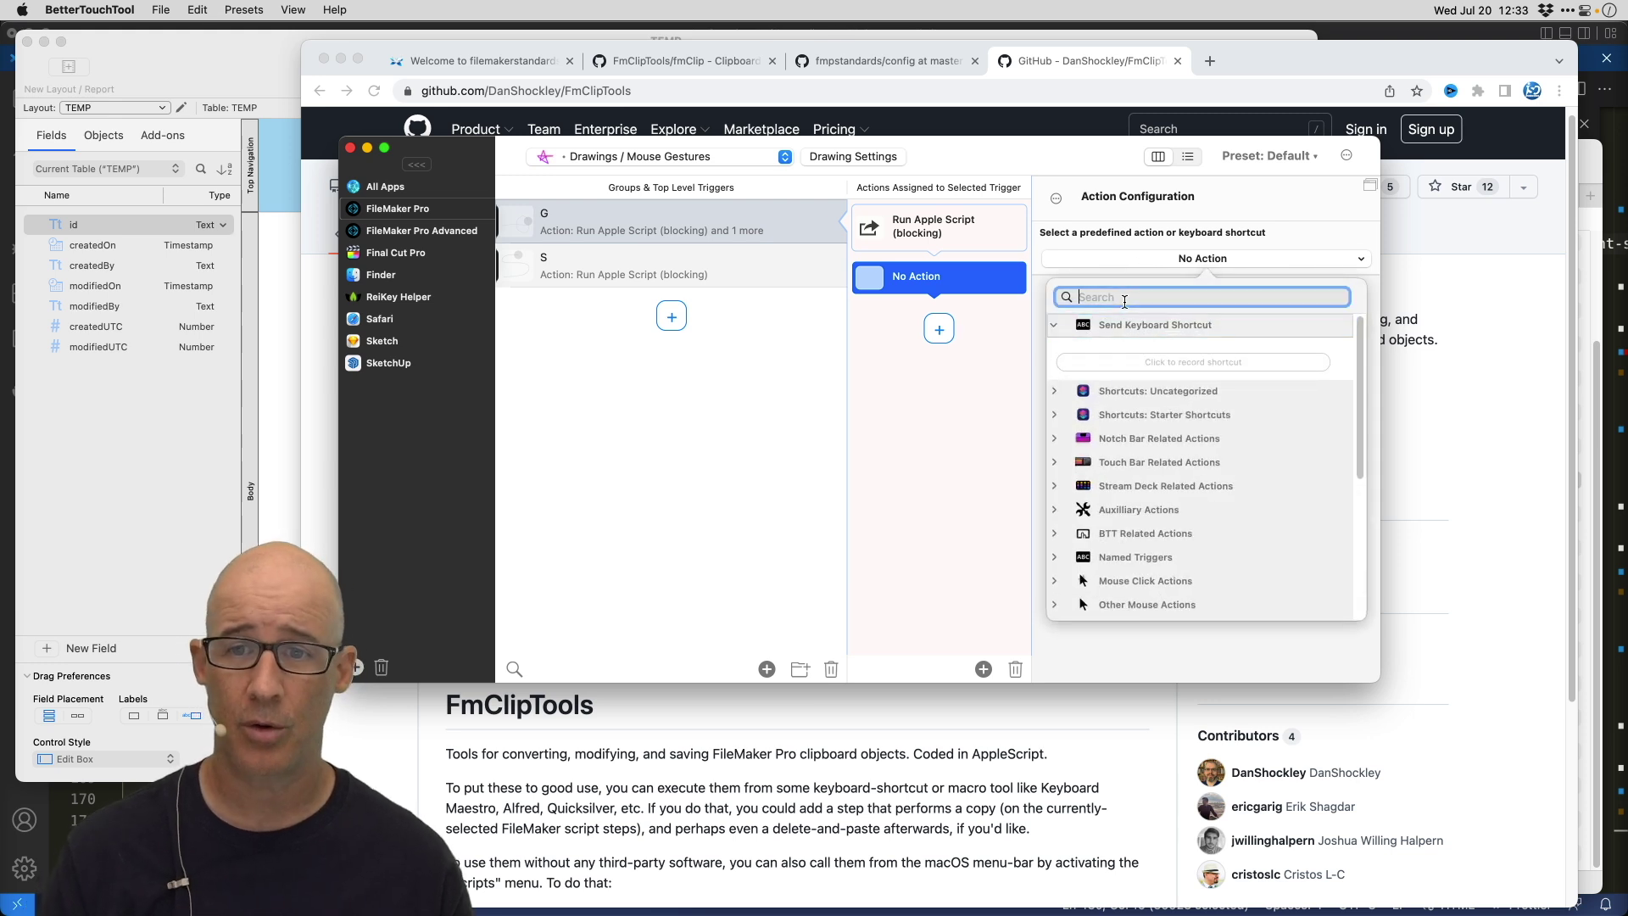
{"action": "type", "text": "applesc"}
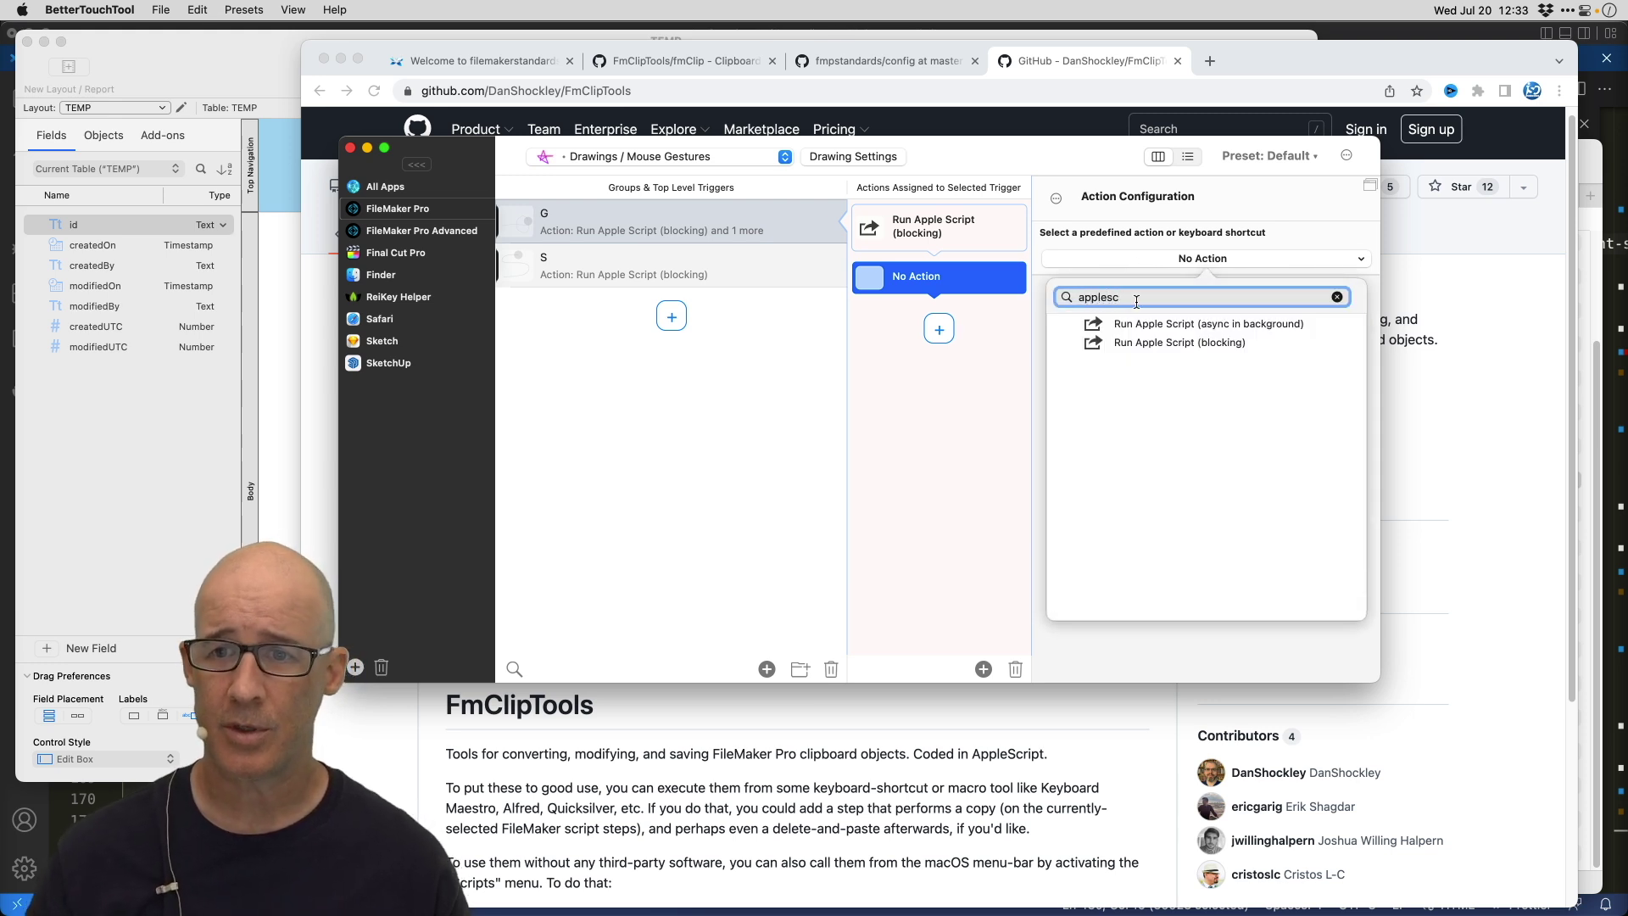
{"action": "left_click", "coordinate": [1162, 343]}
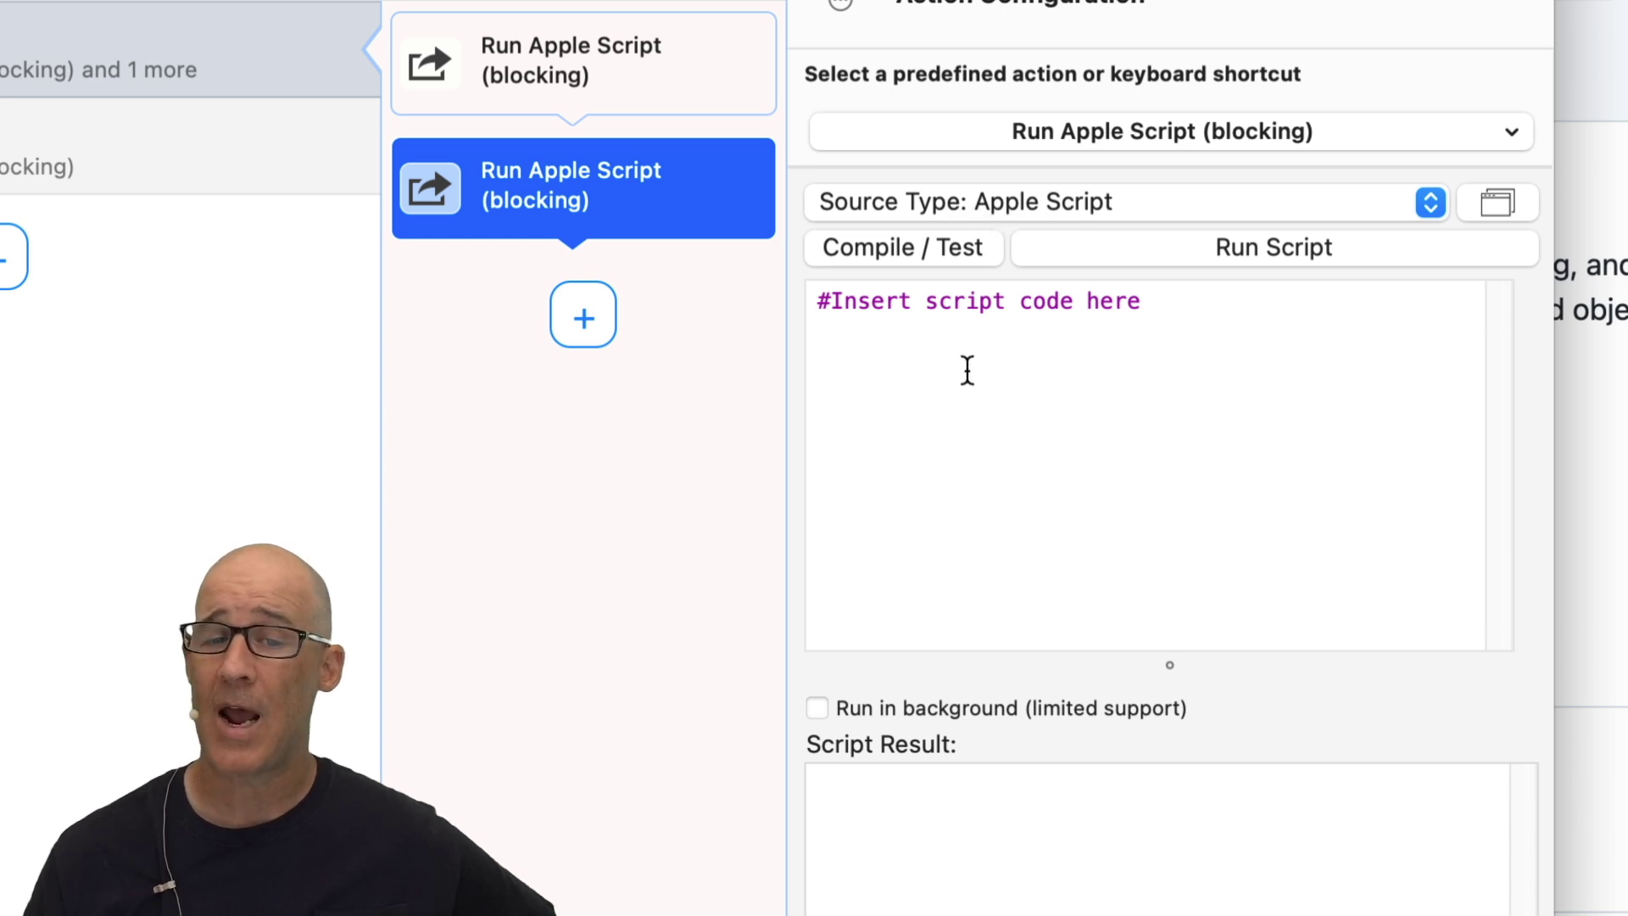
- Replace the action's placeholder script text with 'Script code'
{"action": "left_click_drag", "start_coordinate": [996, 364], "coordinate": [931, 257]}
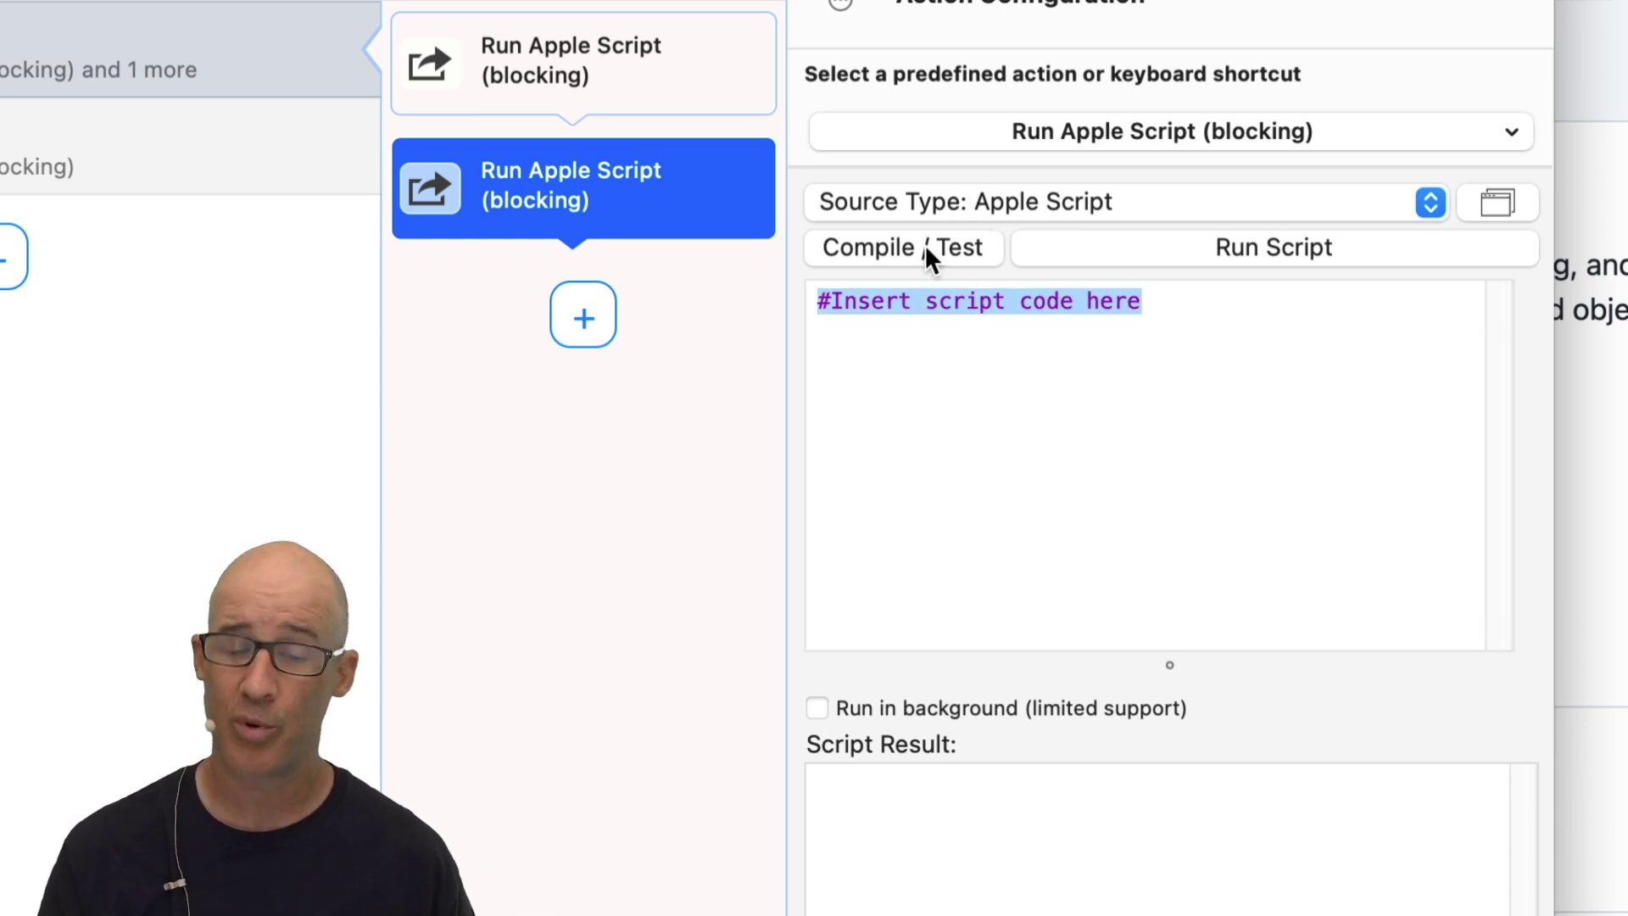
{"action": "type", "text": "applesc"}
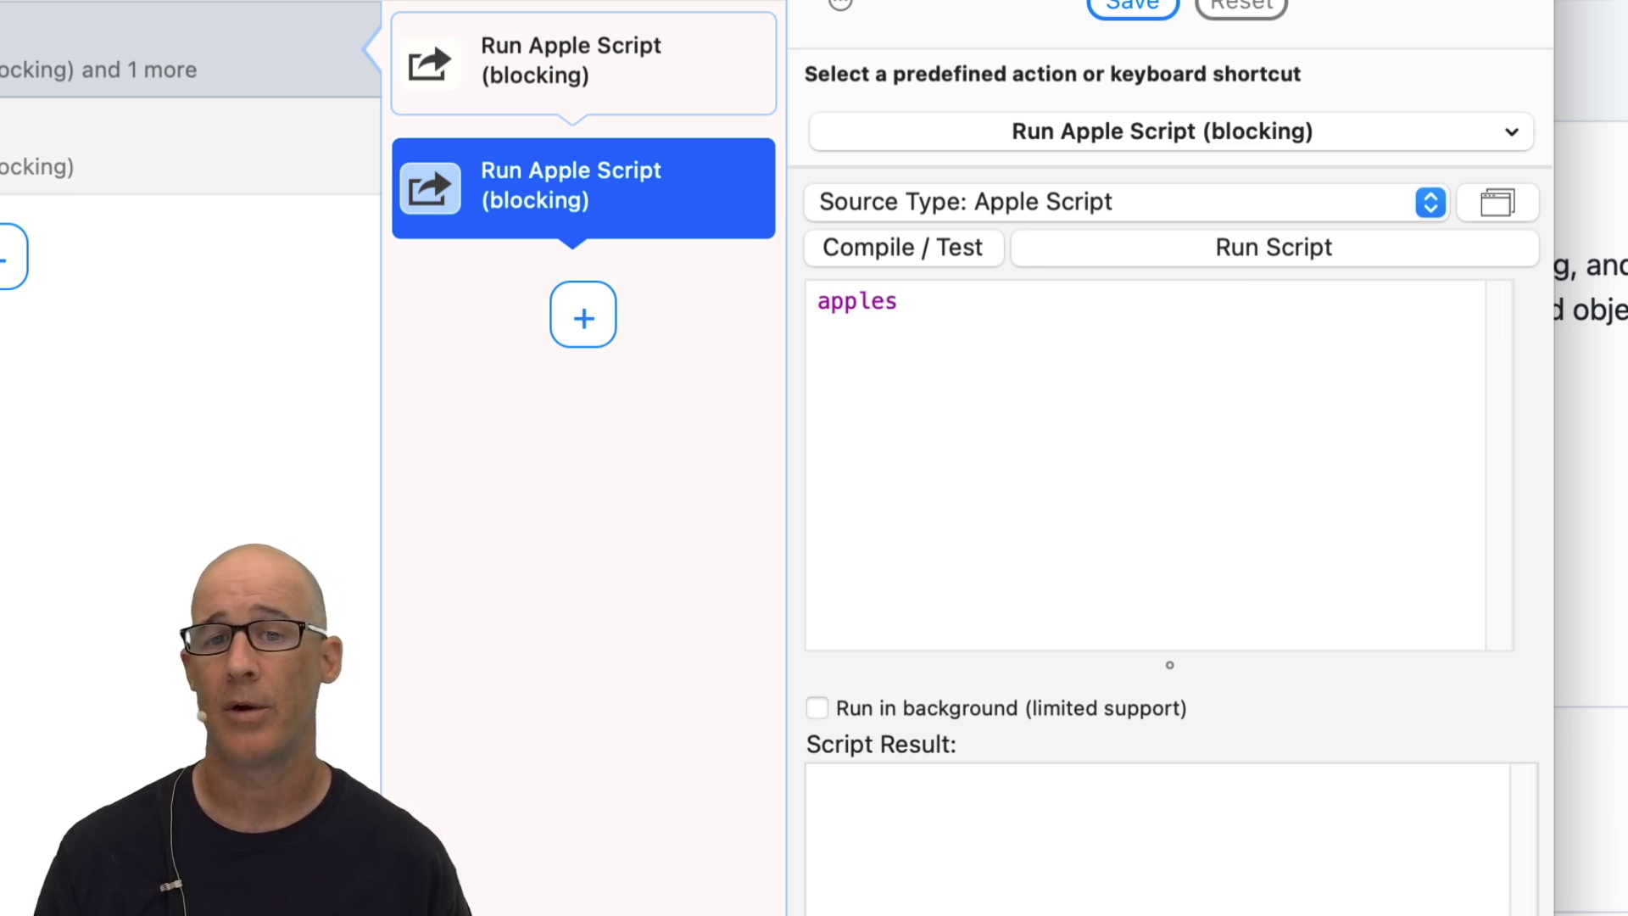
{"action": "key", "text": "BackSpace"}
{"action": "key", "text": "BackSpace"}
{"action": "type", "text": "Script code"}
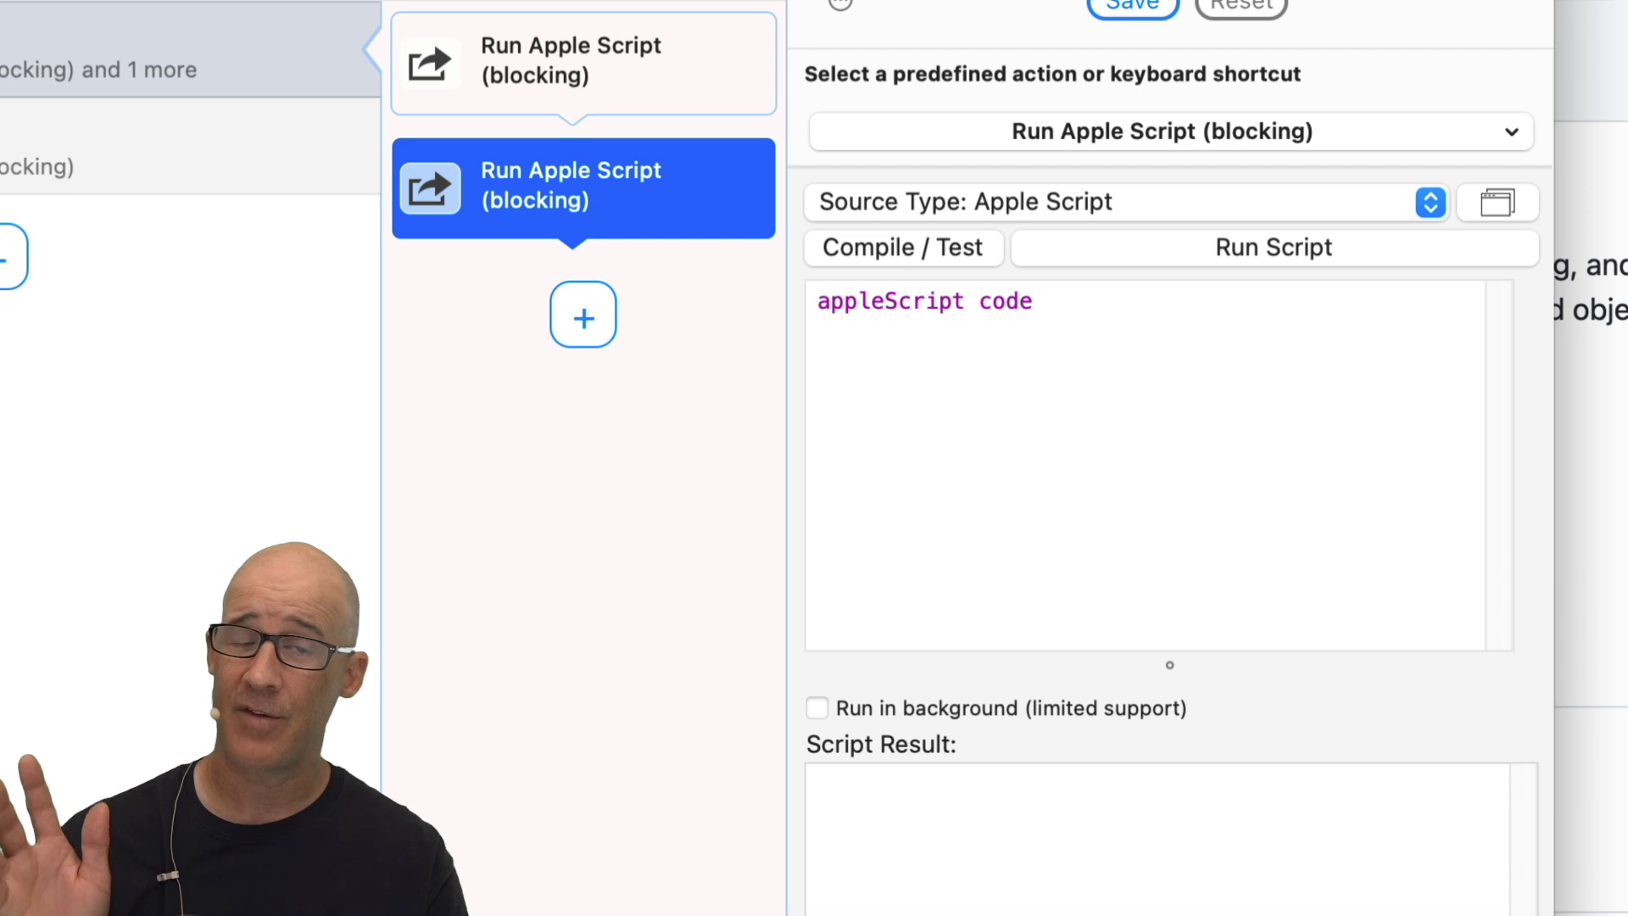
- Set the action's source type to Apple Script From SCPT File and bring up Finder
{"action": "left_click", "coordinate": [1093, 208]}
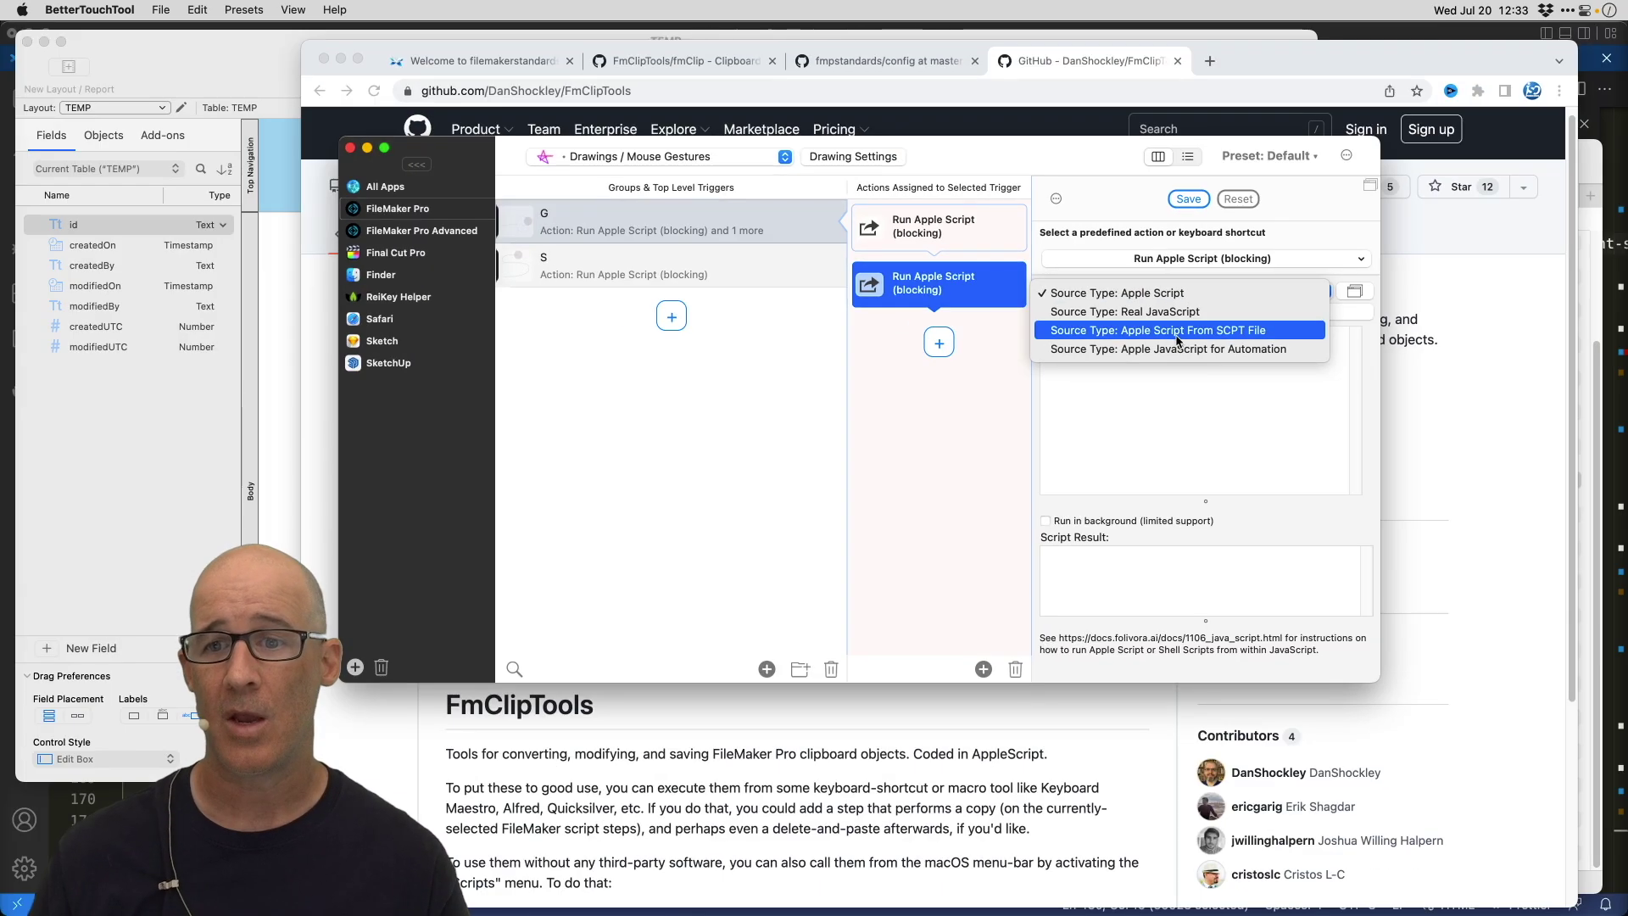
{"action": "left_click", "coordinate": [1111, 292]}
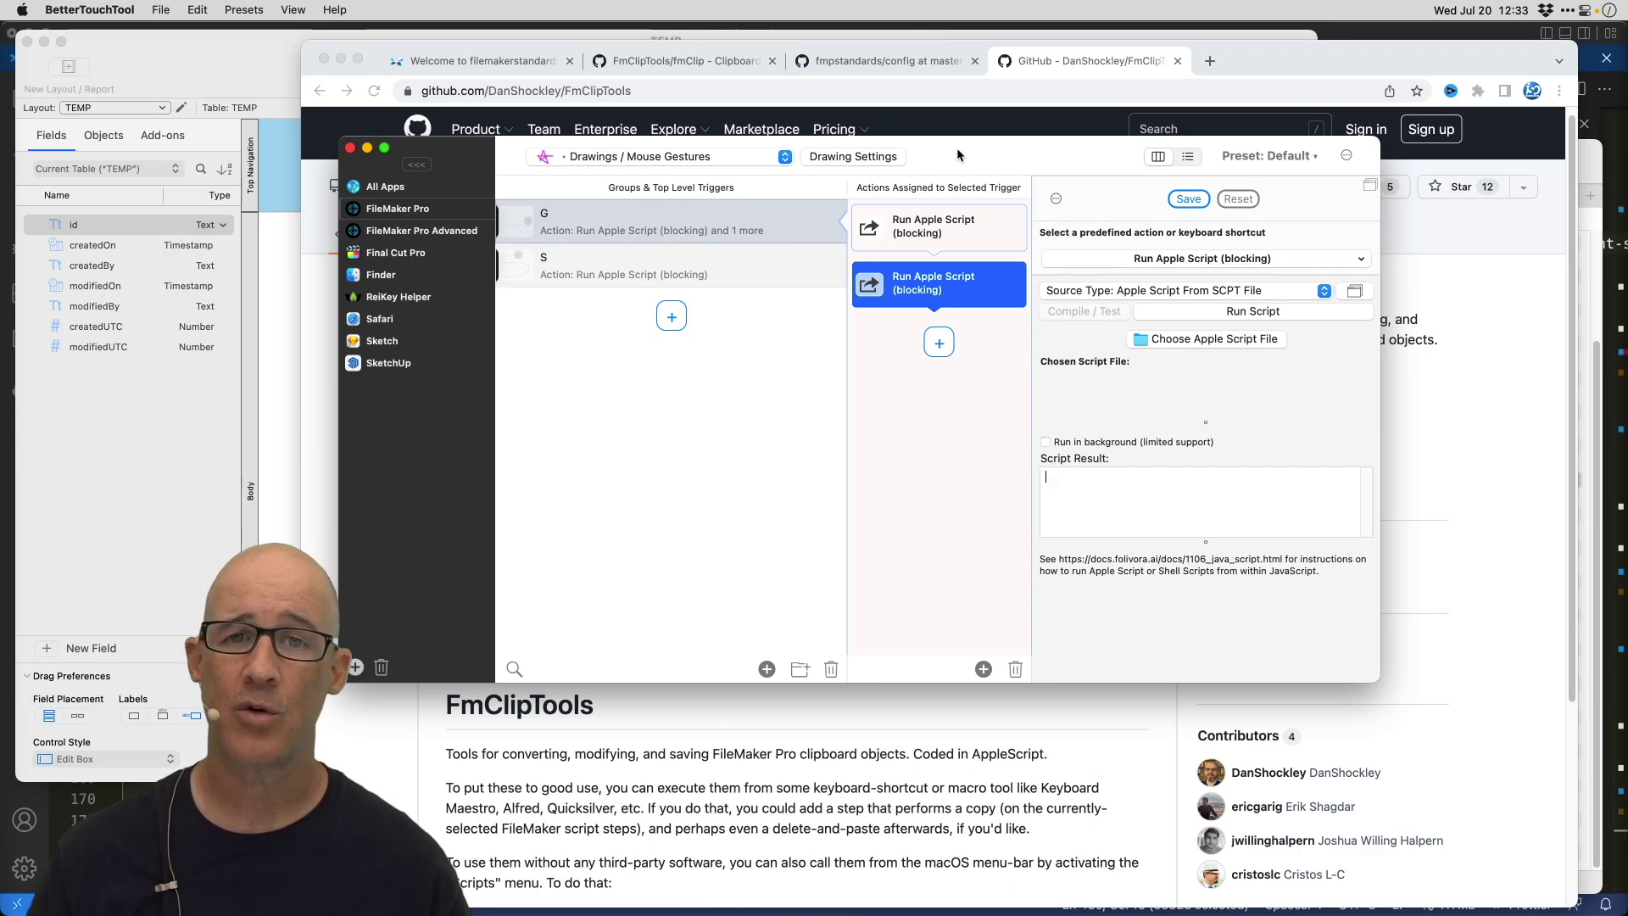
{"action": "left_click_drag", "start_coordinate": [957, 147], "coordinate": [699, 151]}
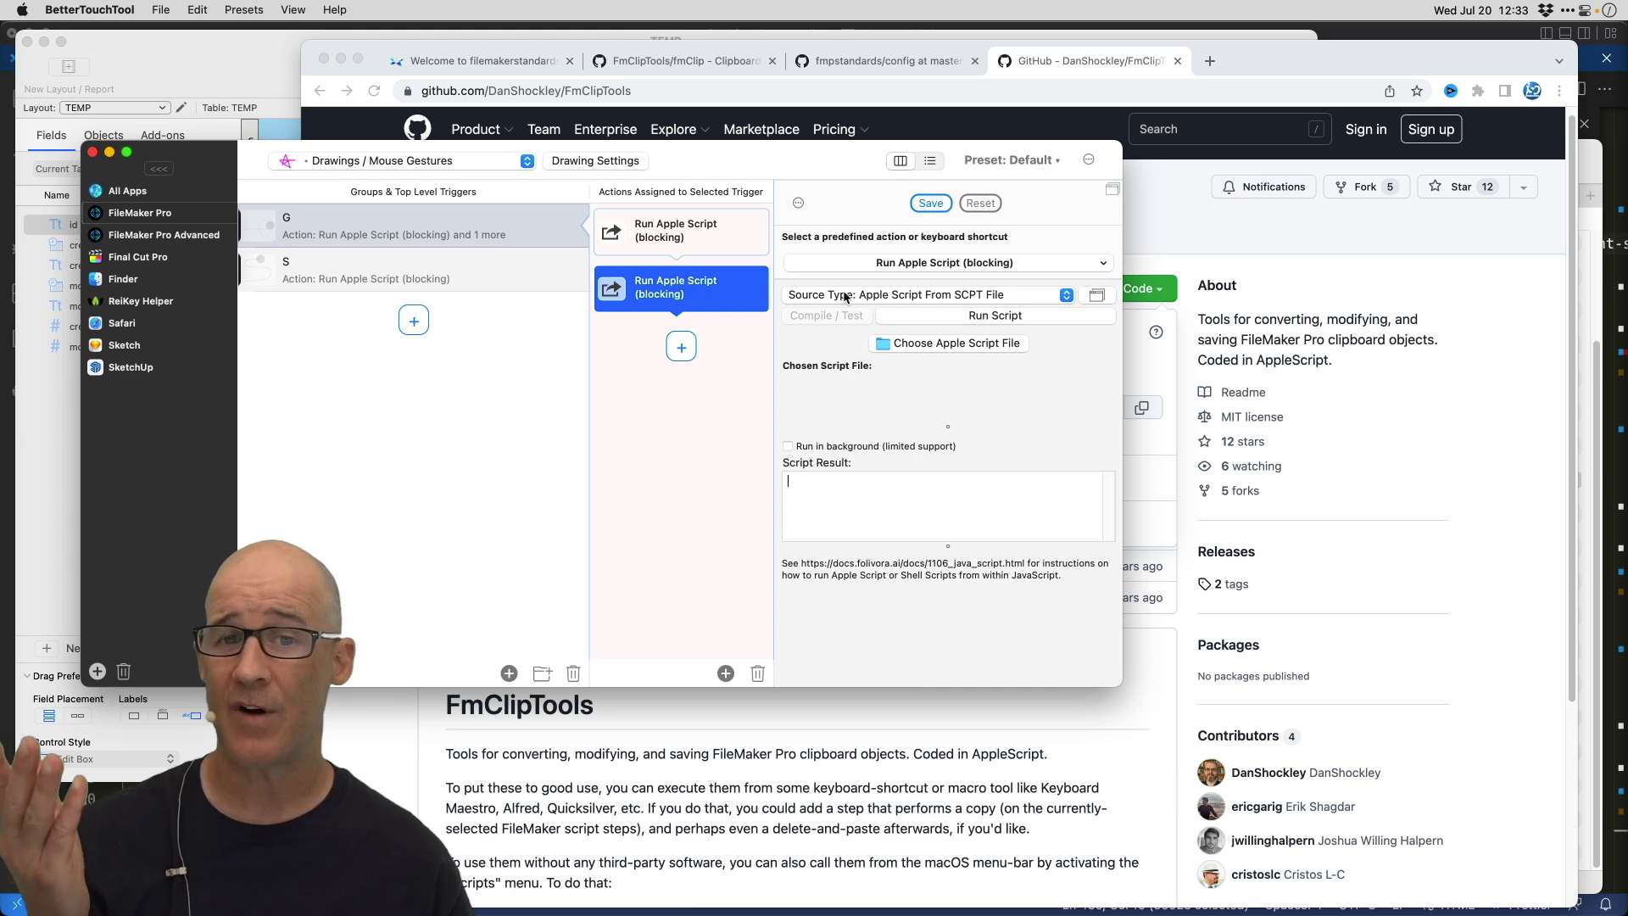
{"action": "key", "text": "super+Tab"}
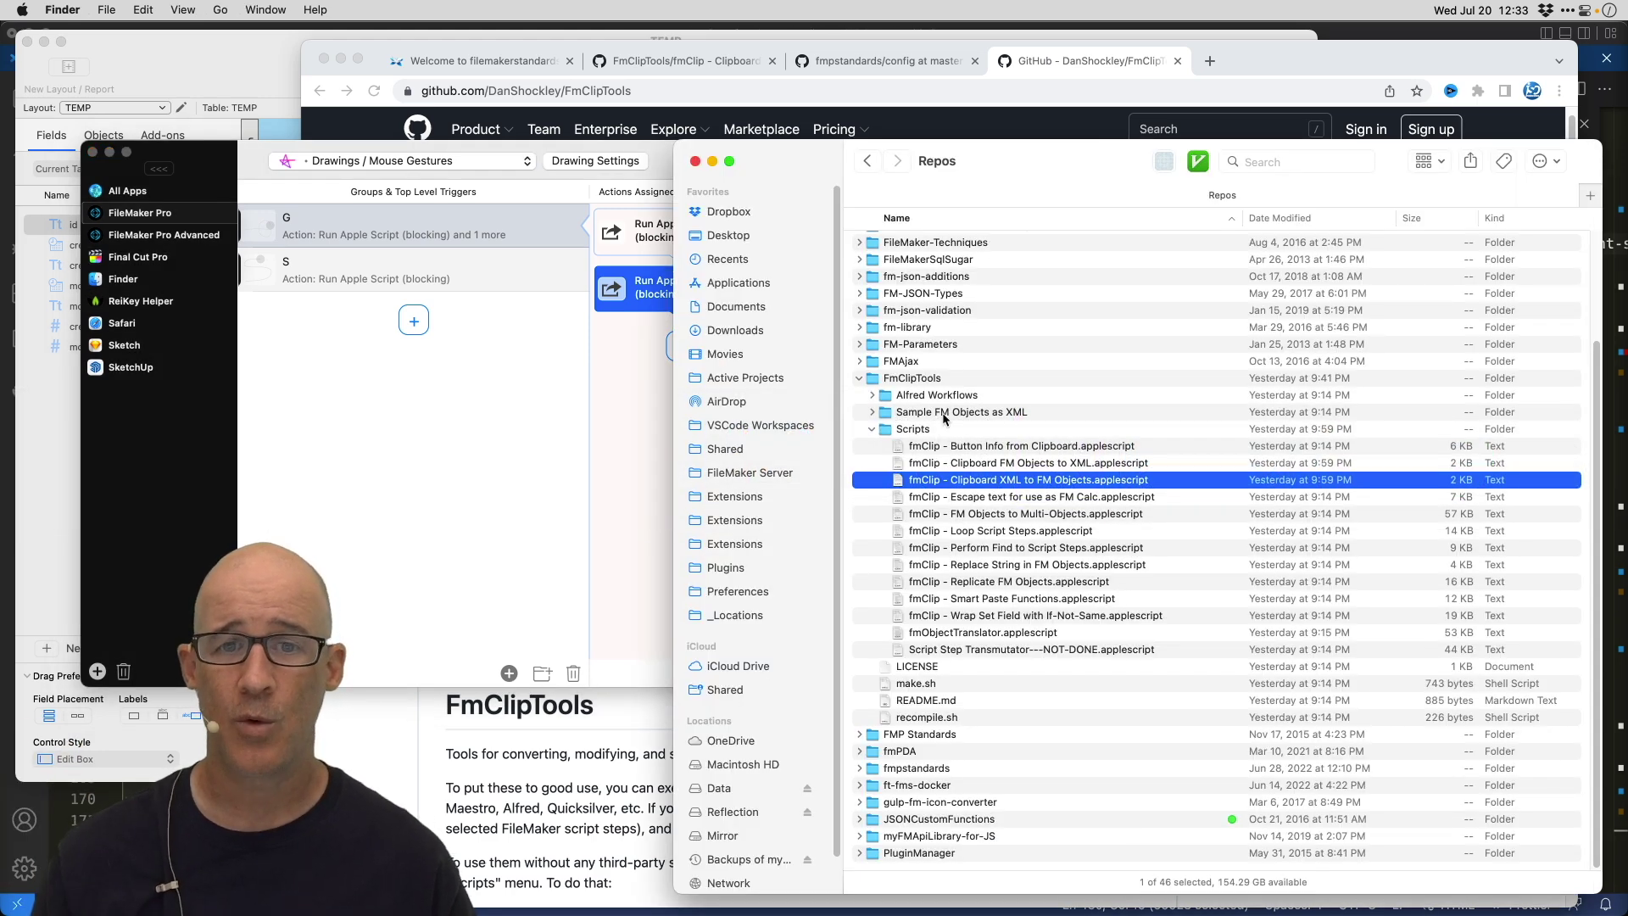
- Resize Finder and widen its Name column, then bring BetterTouchTool's Action Configuration alongside
{"action": "left_click_drag", "start_coordinate": [676, 142], "coordinate": [835, 99]}
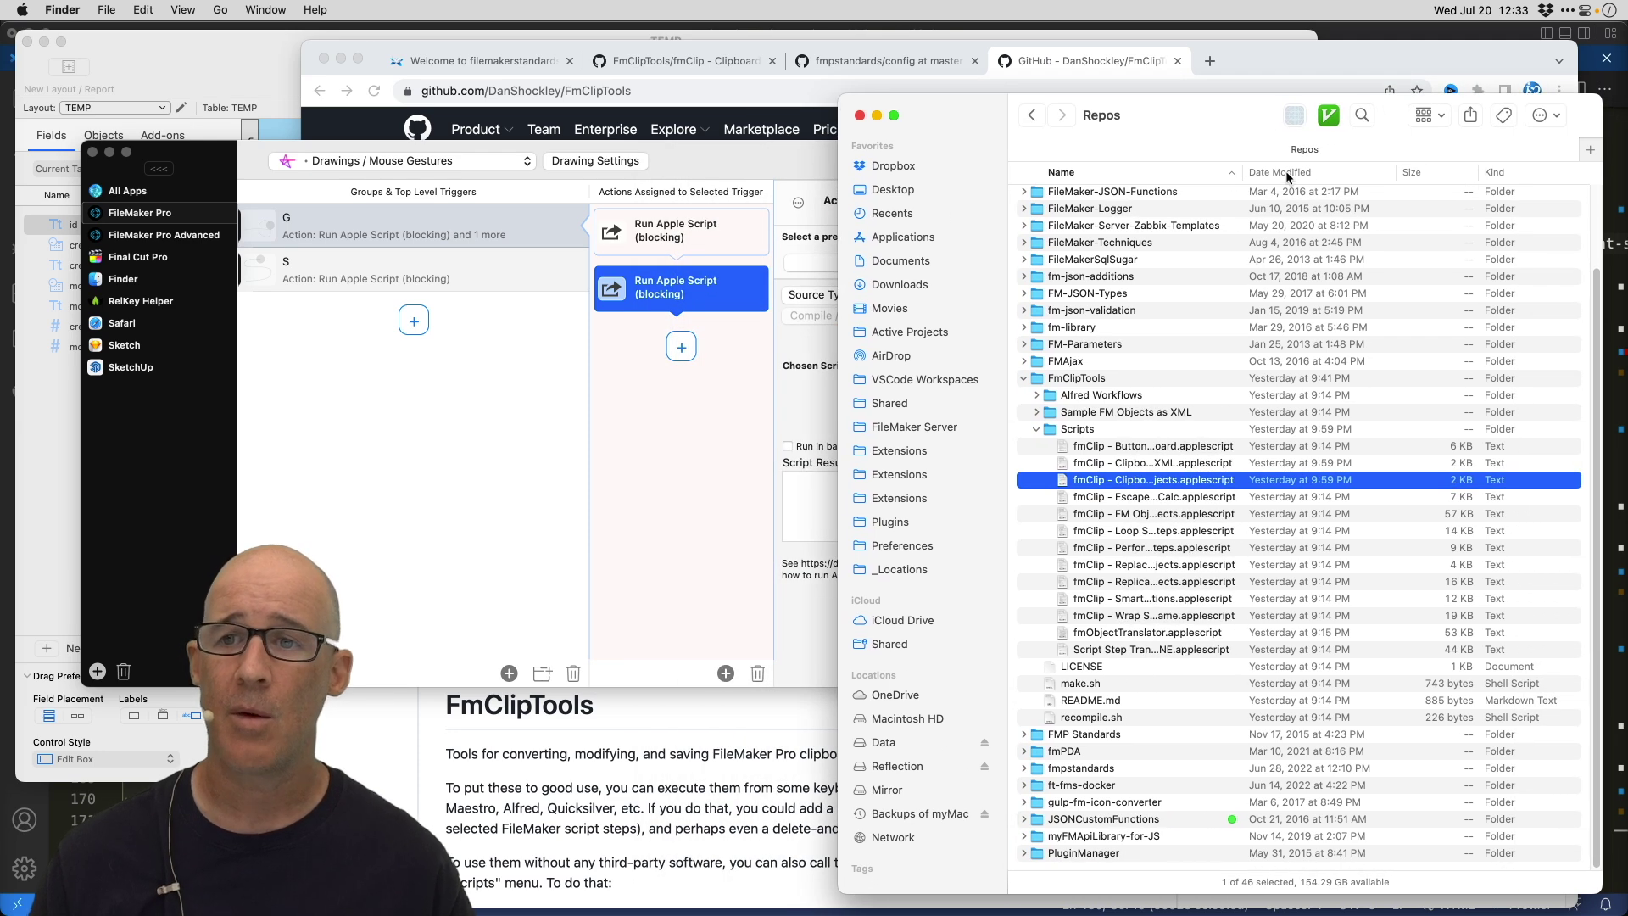
{"action": "left_click_drag", "start_coordinate": [1242, 172], "coordinate": [1401, 173]}
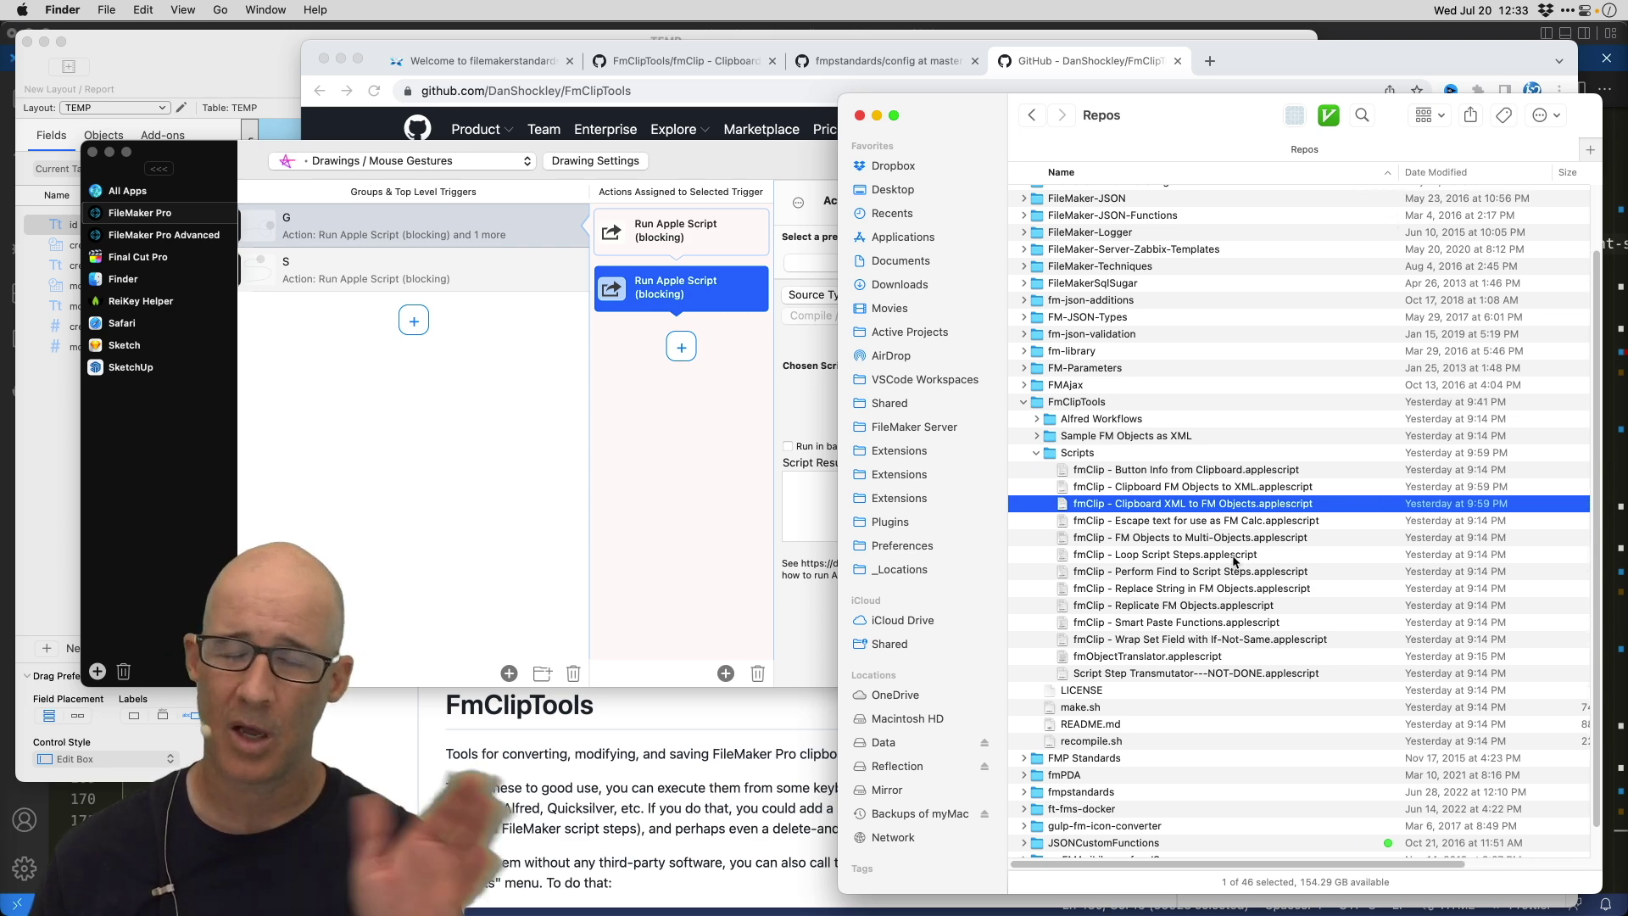
{"action": "left_click", "coordinate": [736, 151]}
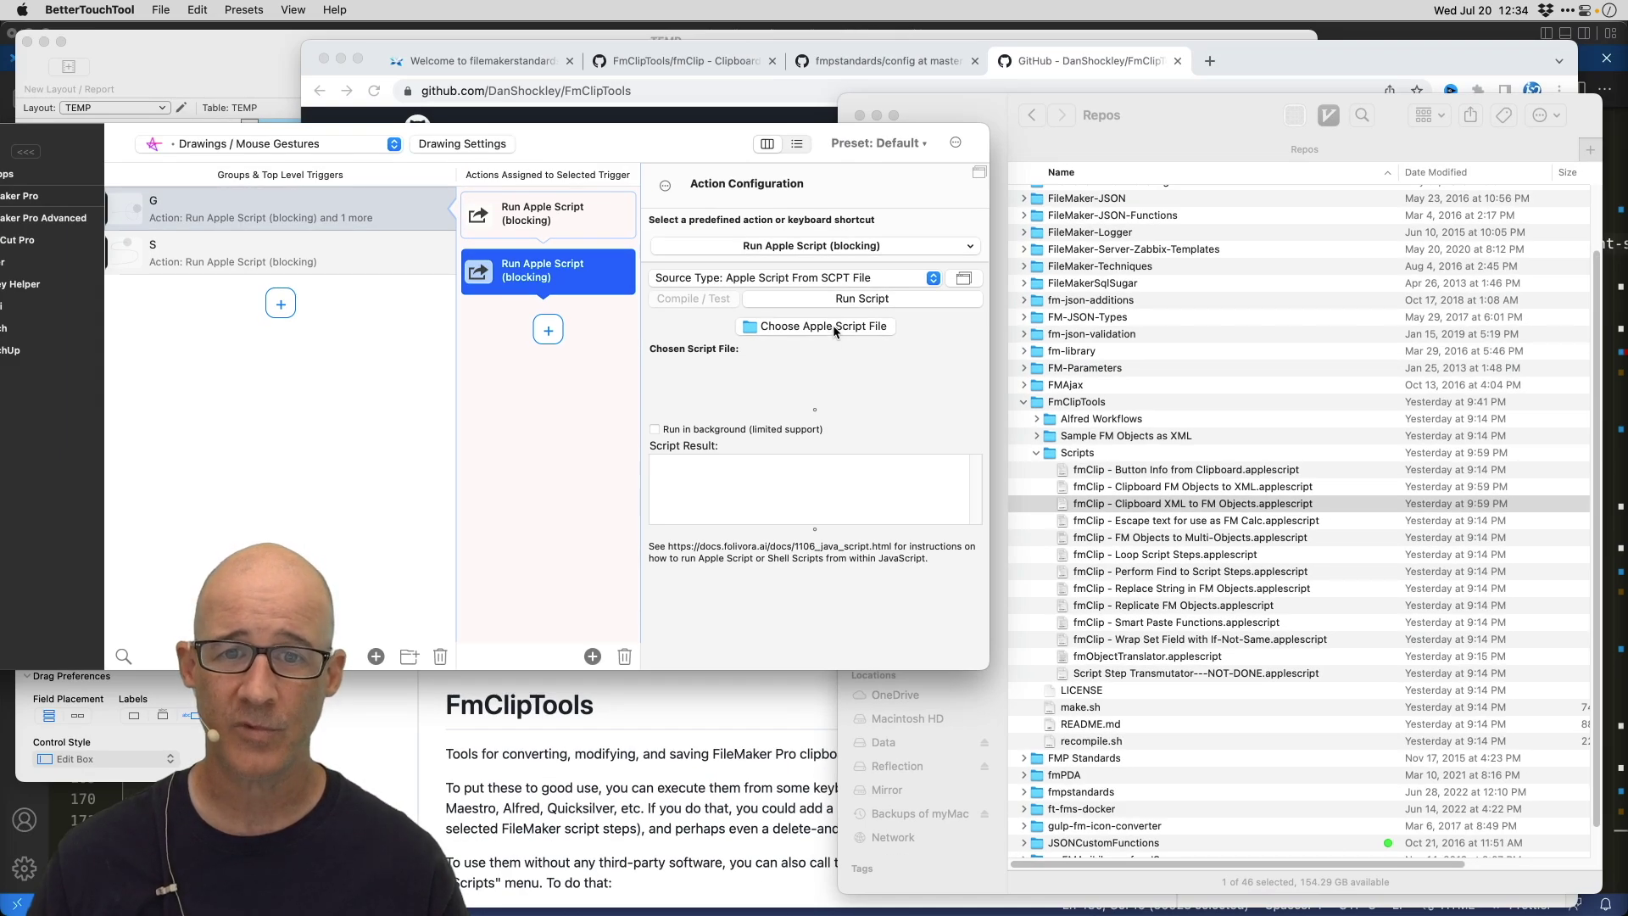
- Point the G action at 'fmClip - Clipboard FM Objects to XML.applescript', save, and delete the extra action
{"action": "left_click", "coordinate": [832, 327]}
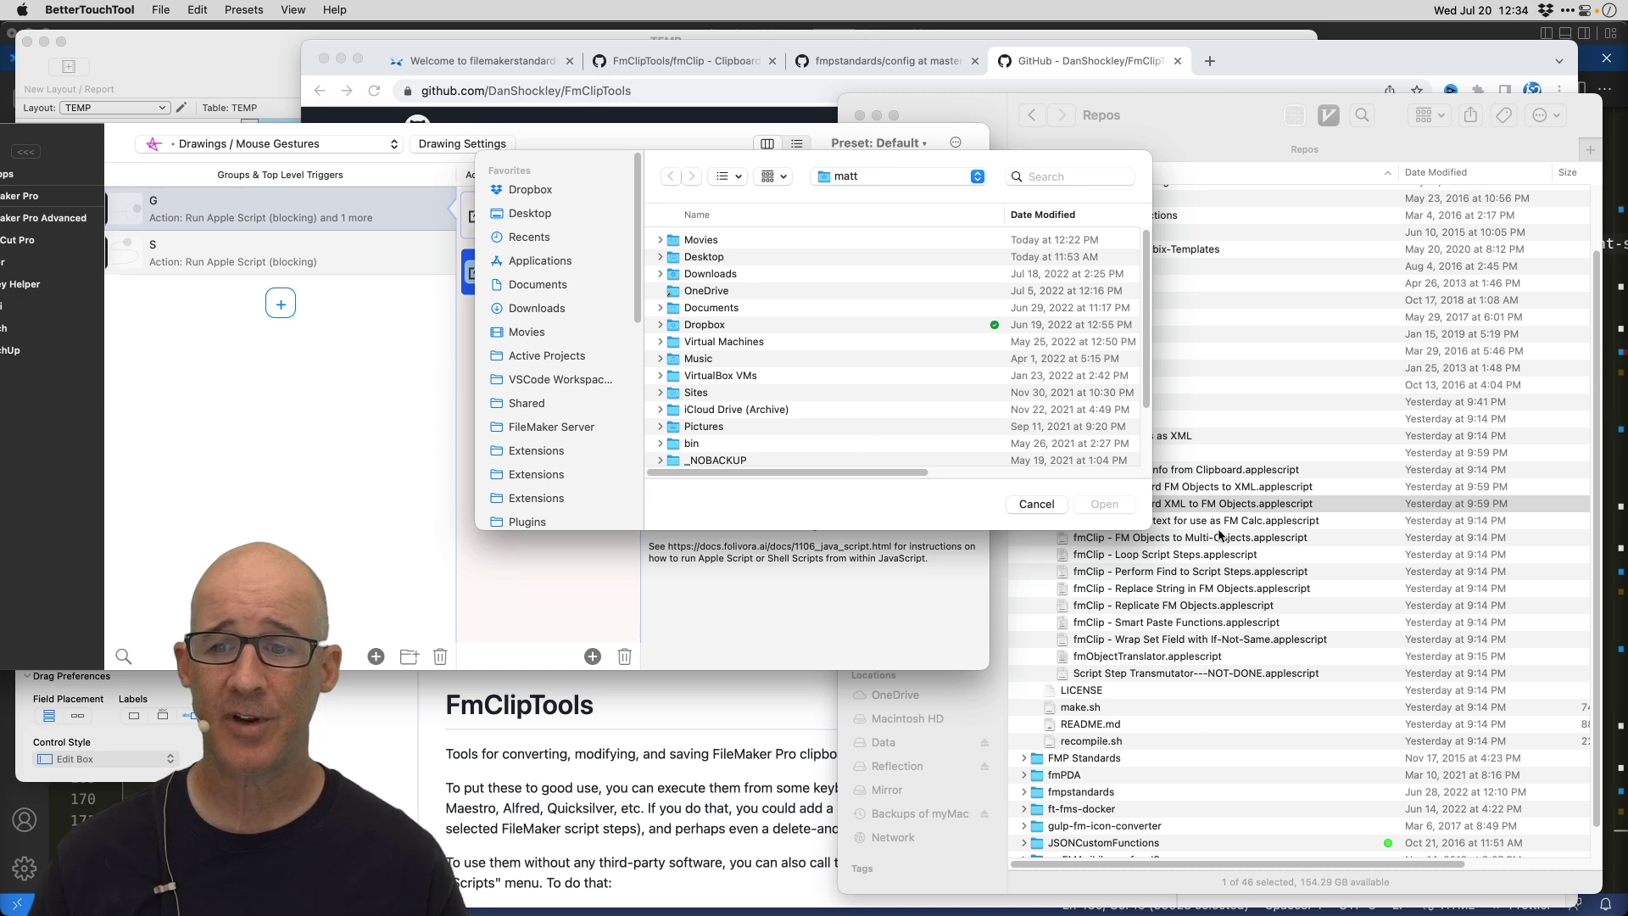
{"action": "left_click_drag", "start_coordinate": [1250, 486], "coordinate": [887, 268]}
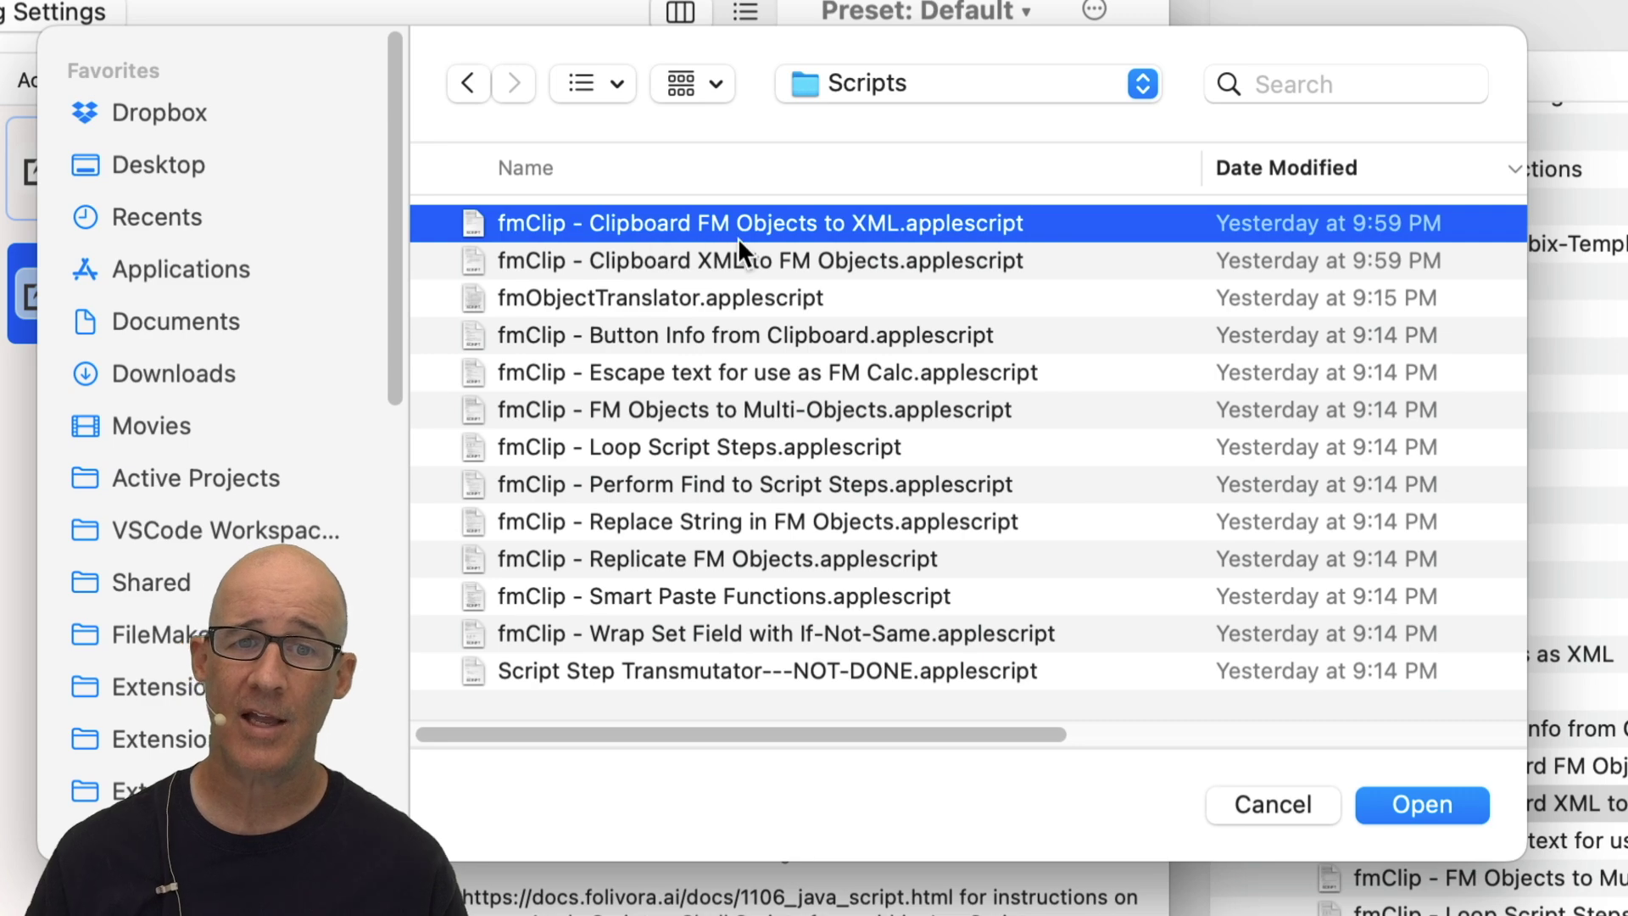
{"action": "left_click", "coordinate": [1408, 803]}
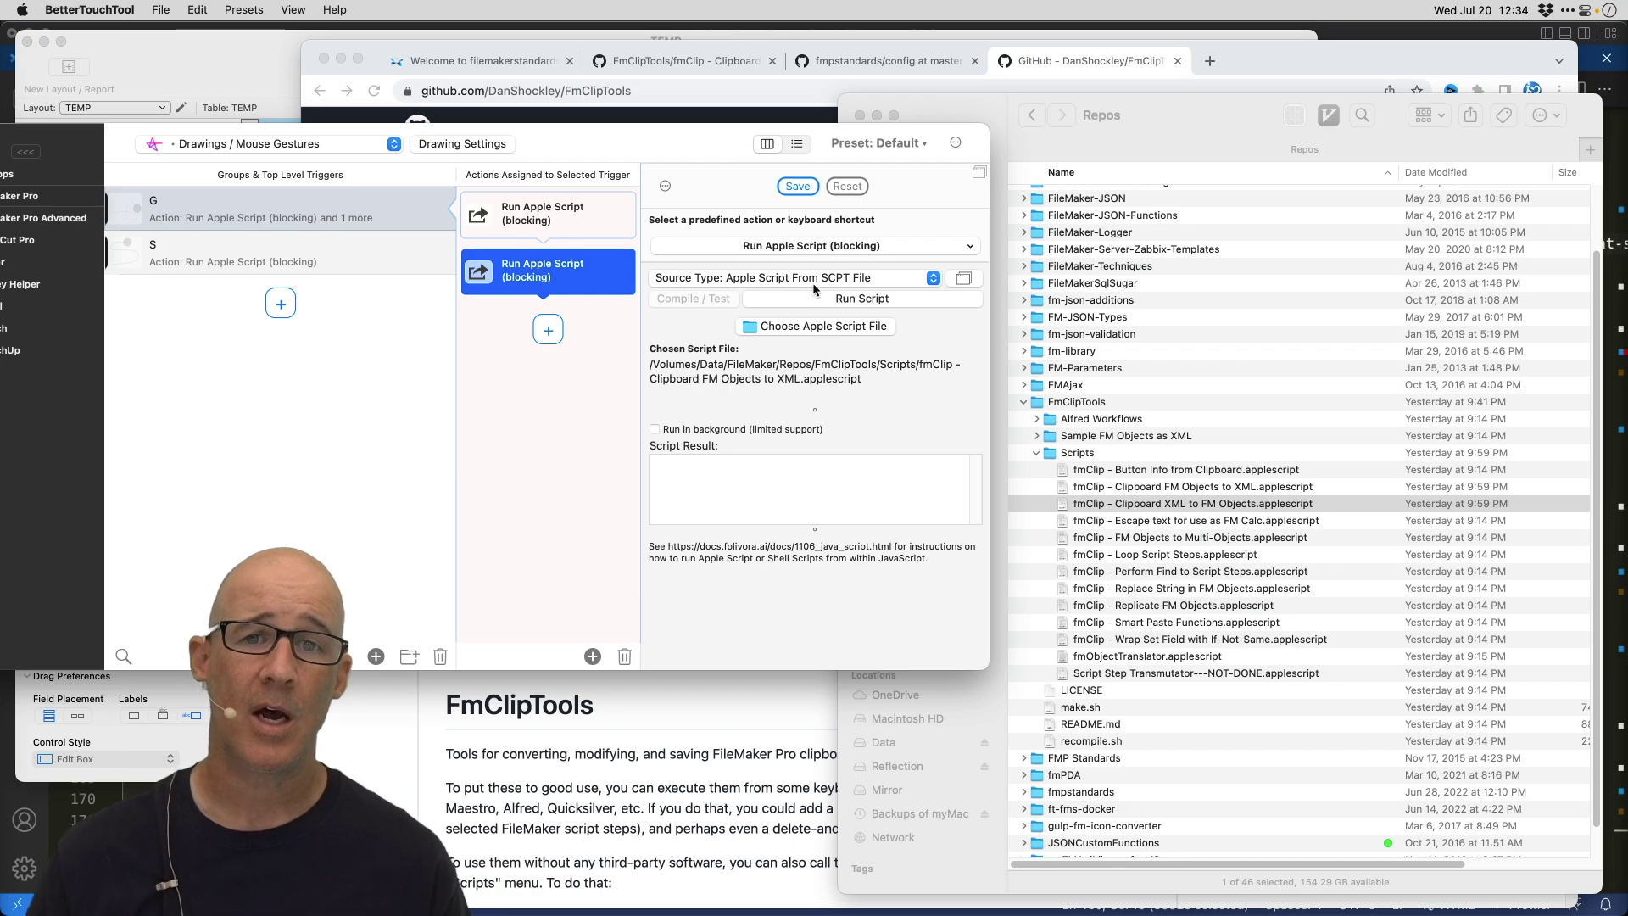
{"action": "left_click", "coordinate": [799, 186]}
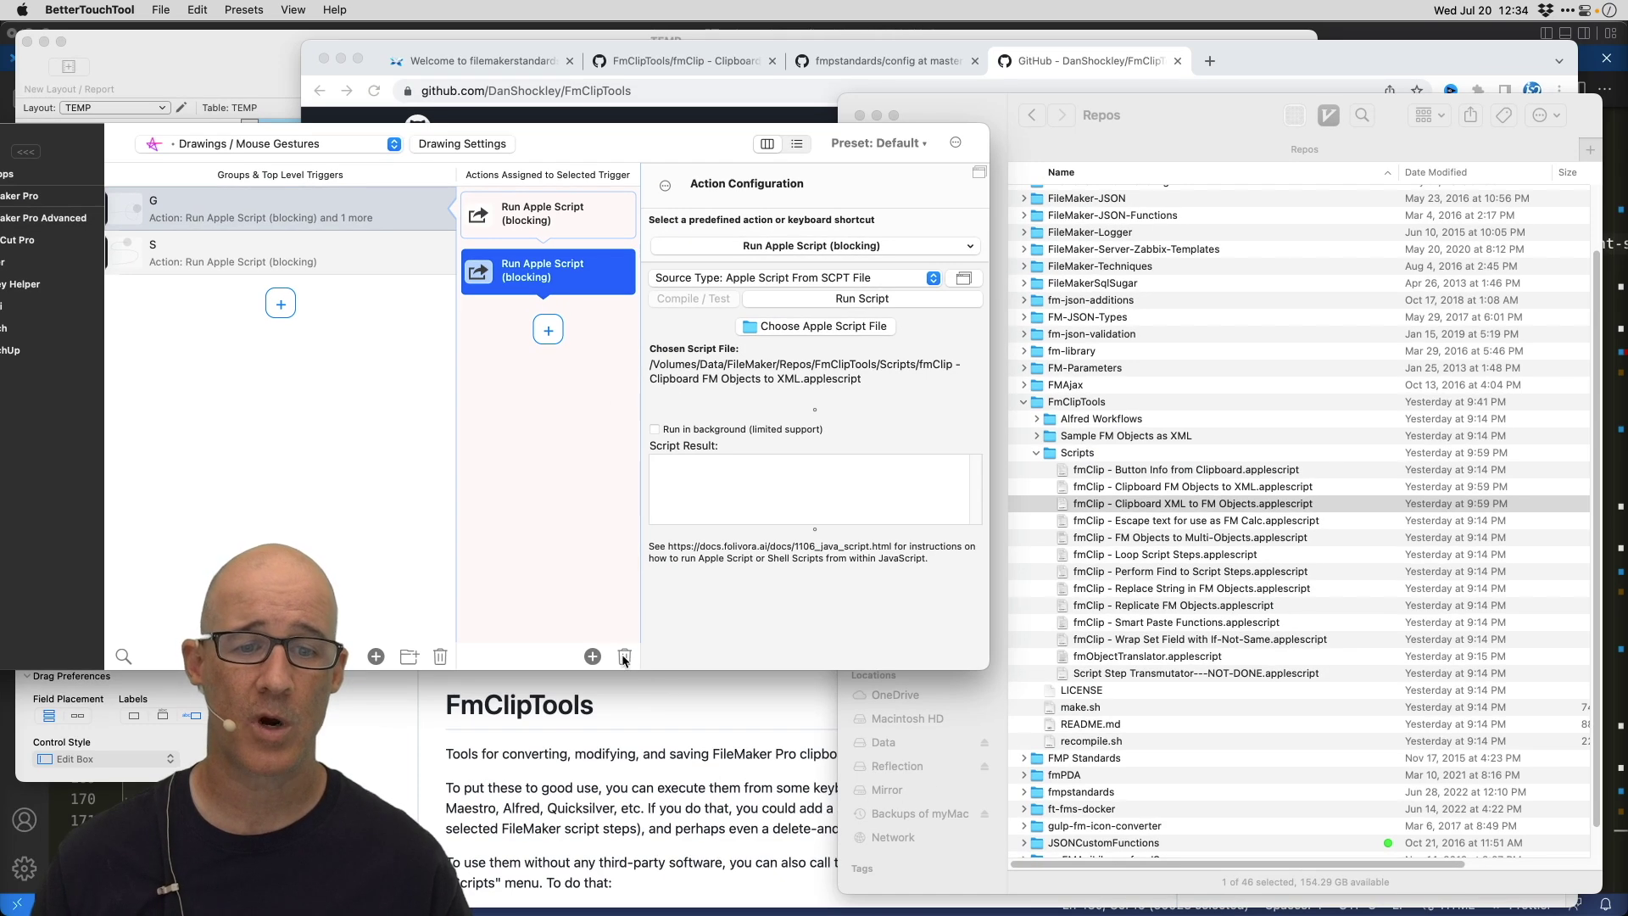
{"action": "left_click", "coordinate": [623, 658]}
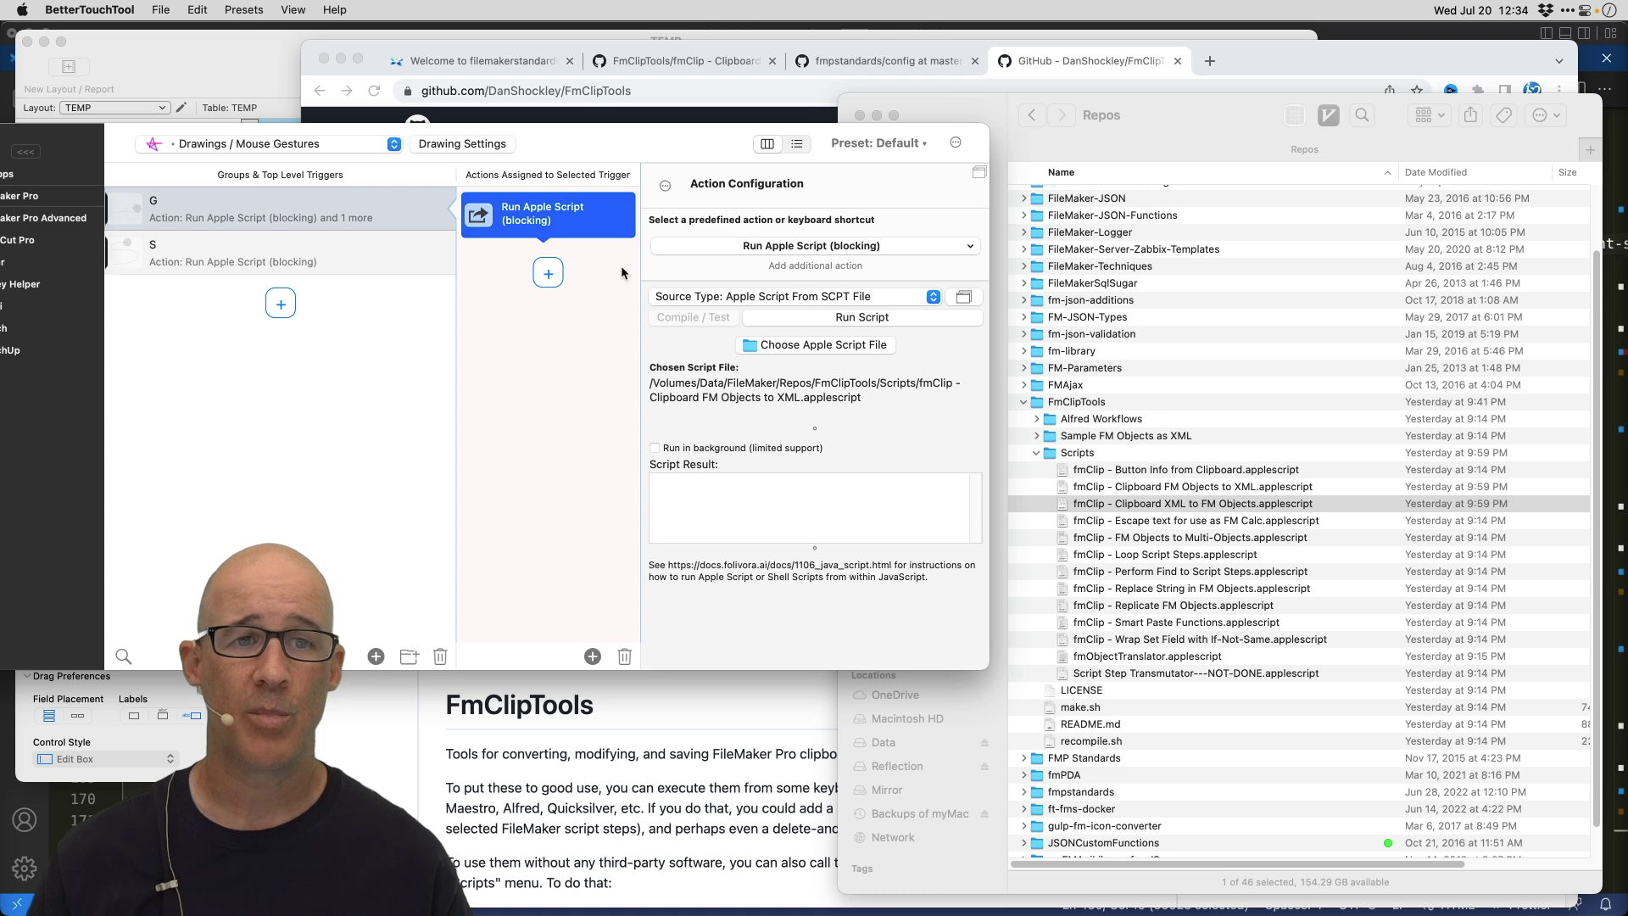
{"action": "left_click_drag", "start_coordinate": [646, 137], "coordinate": [954, 183]}
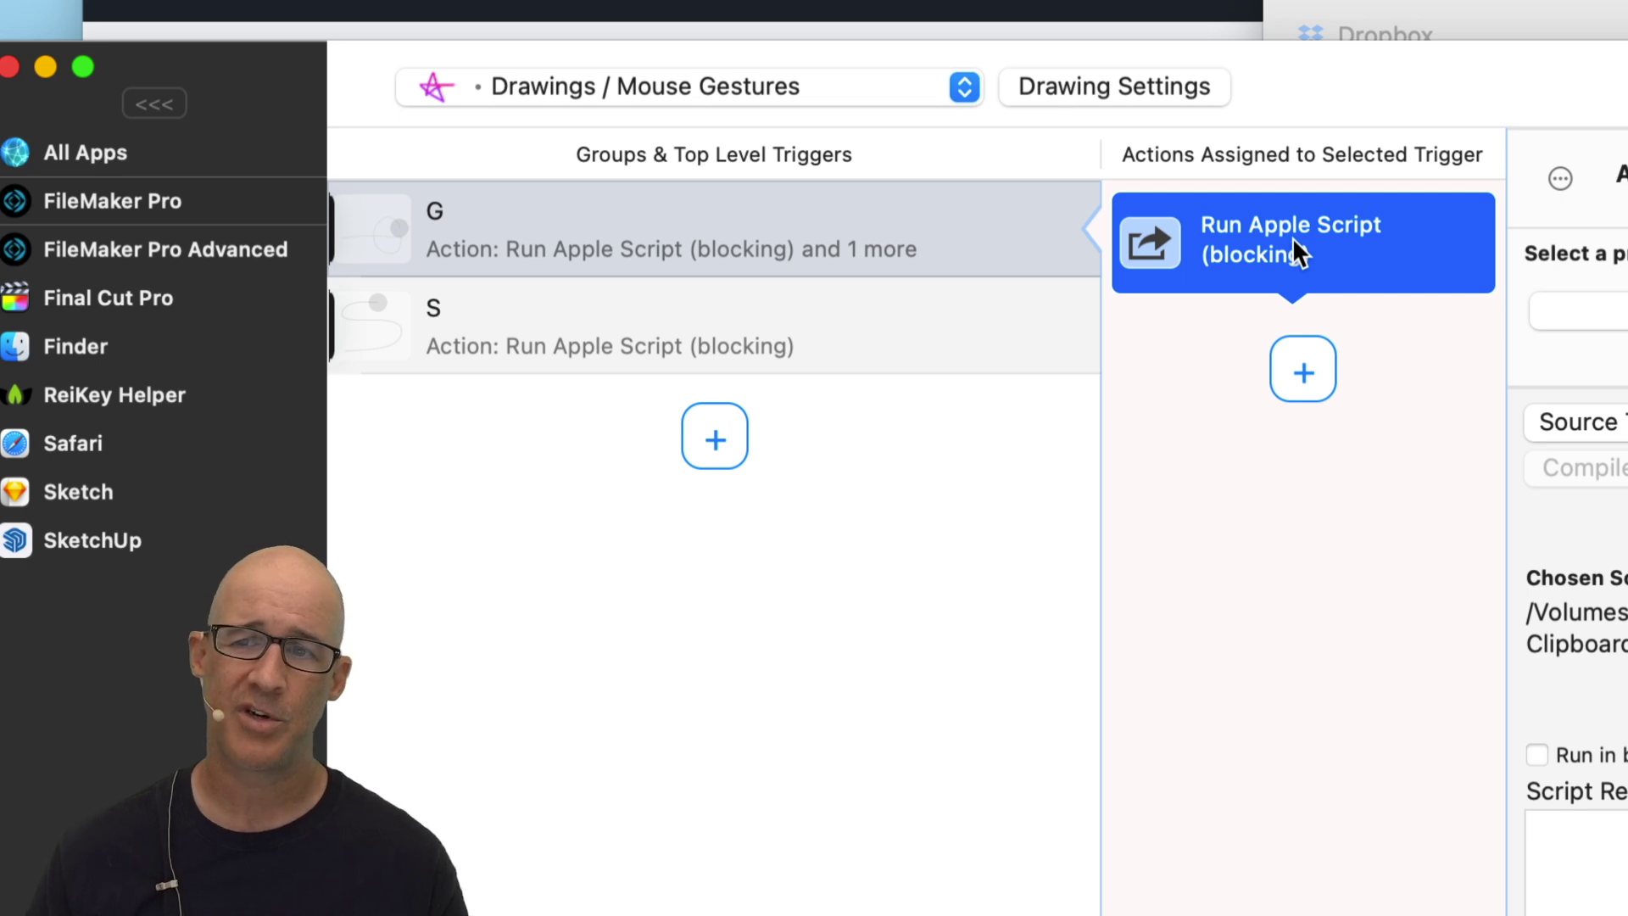
- Review the Stream Deck (Beta) triggers and the fm2xml button's AppleScript action, then return to Chrome
{"action": "left_click", "coordinate": [806, 89]}
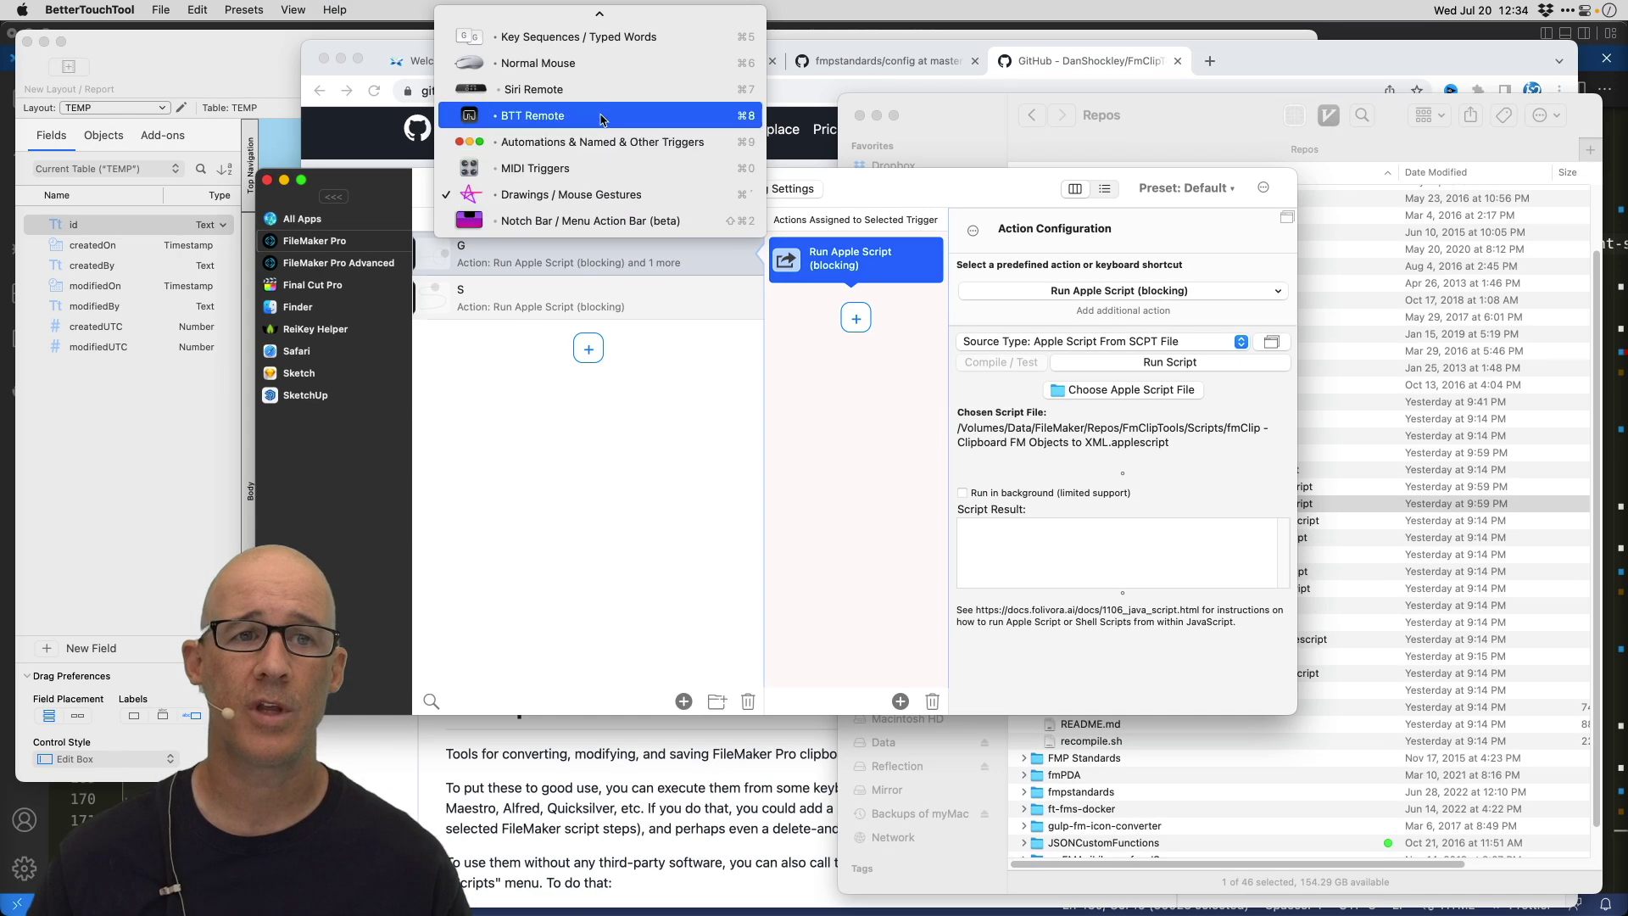
{"action": "left_click", "coordinate": [543, 38]}
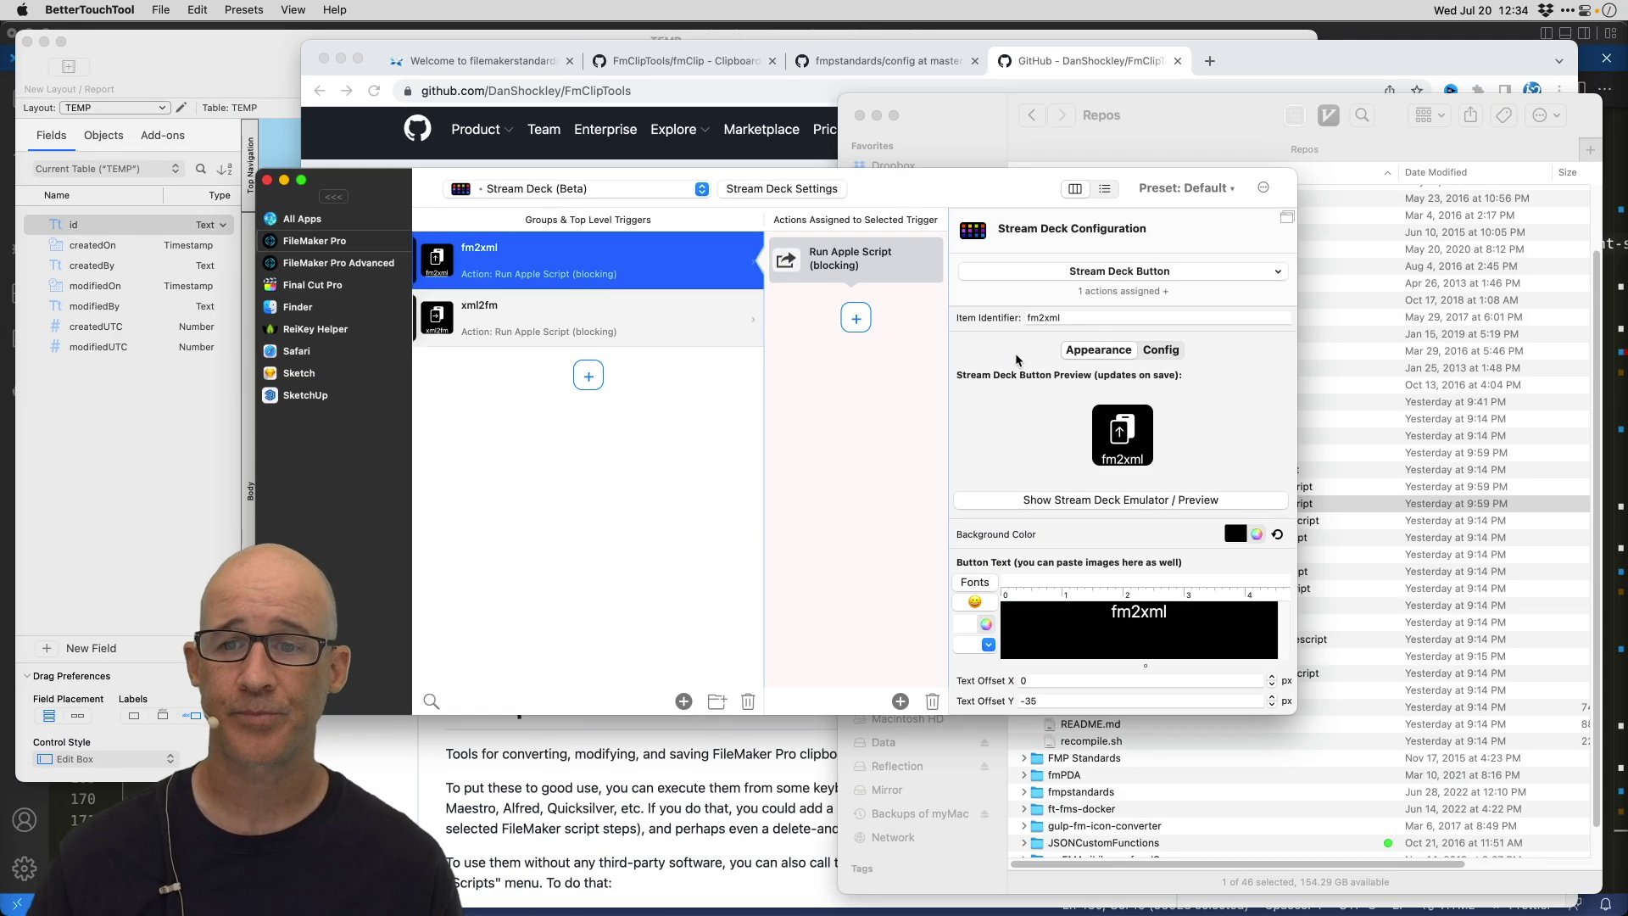
{"action": "left_click", "coordinate": [1382, 275]}
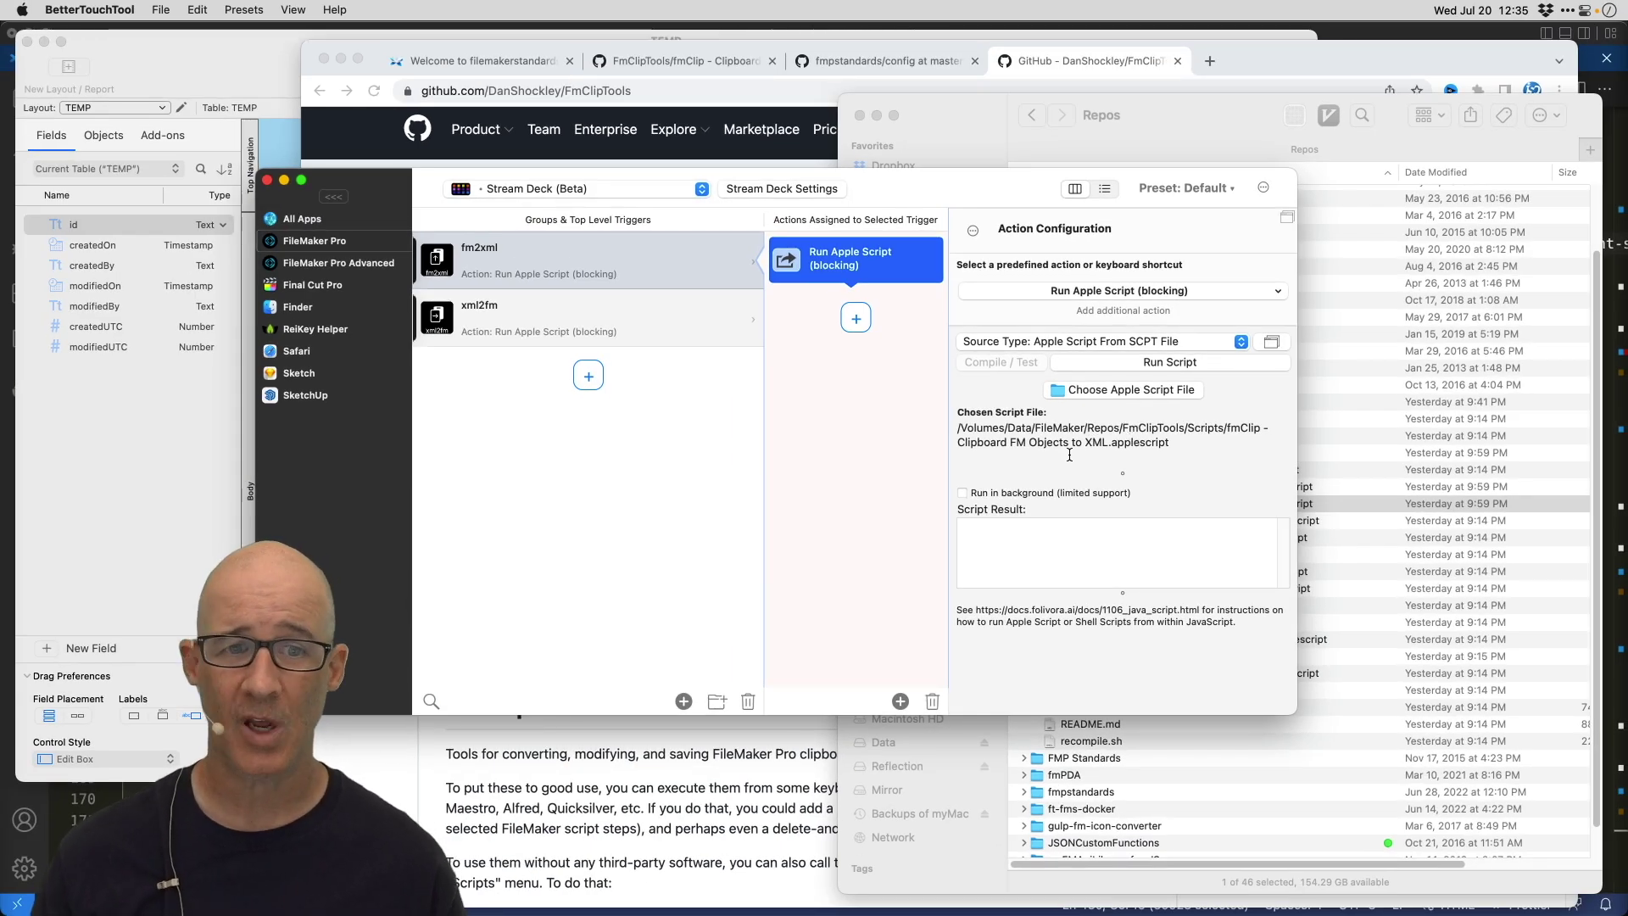
{"action": "key", "text": "super+Tab"}
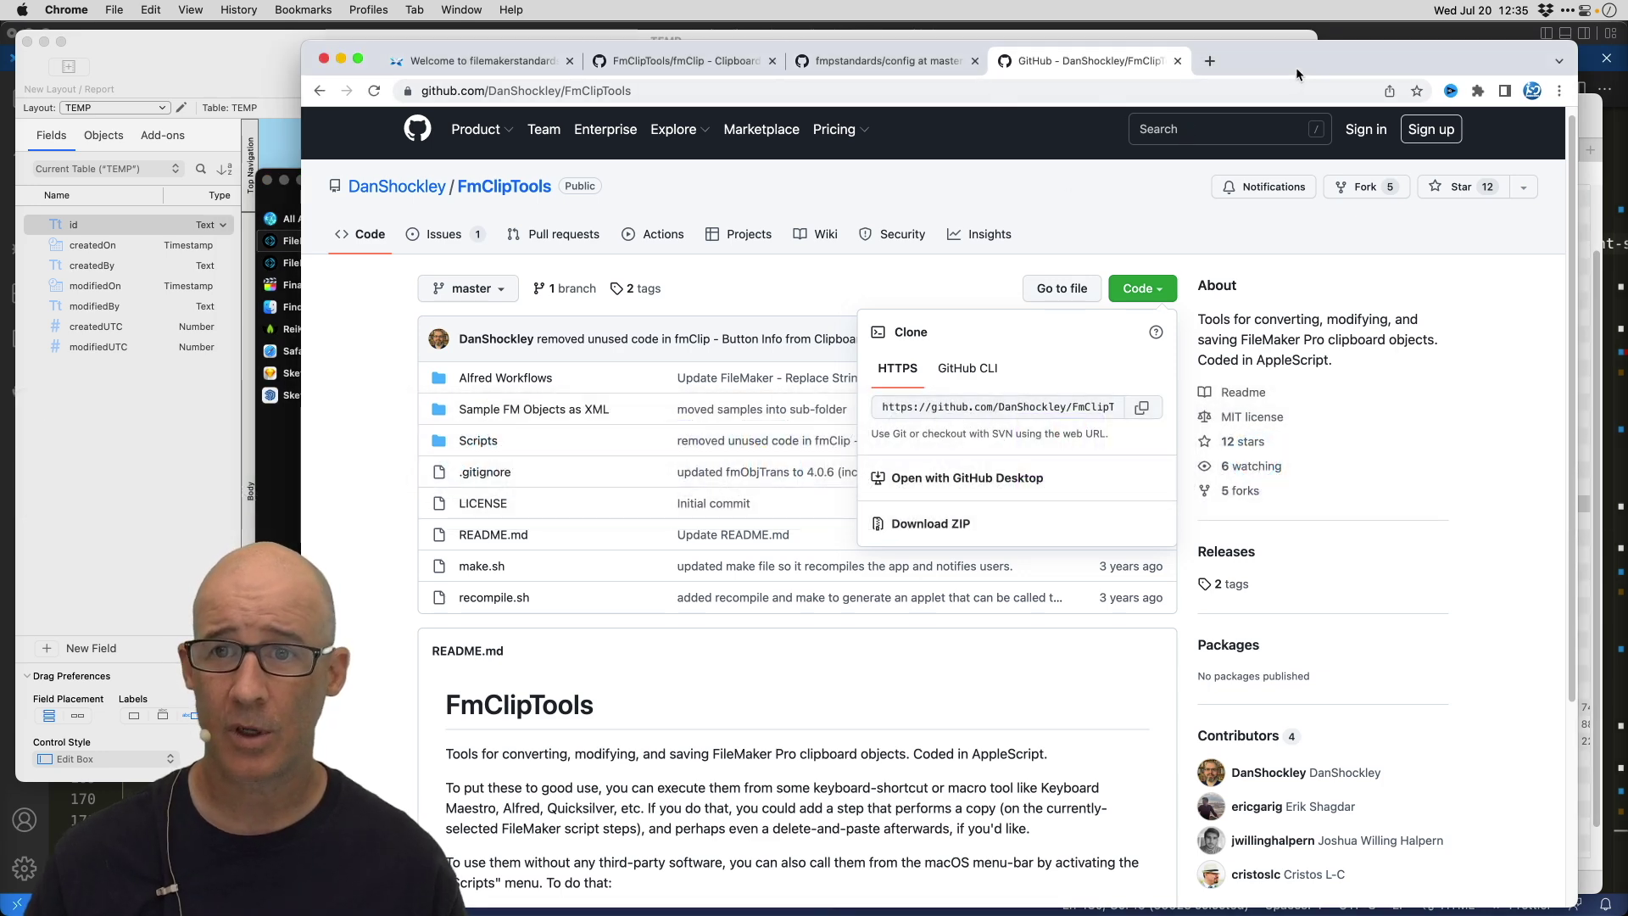
- Bring Finder's Repos window in front of Chrome's FmClipTools GitHub page
{"action": "key", "text": "super+Tab"}
{"action": "left_click", "coordinate": [268, 483]}
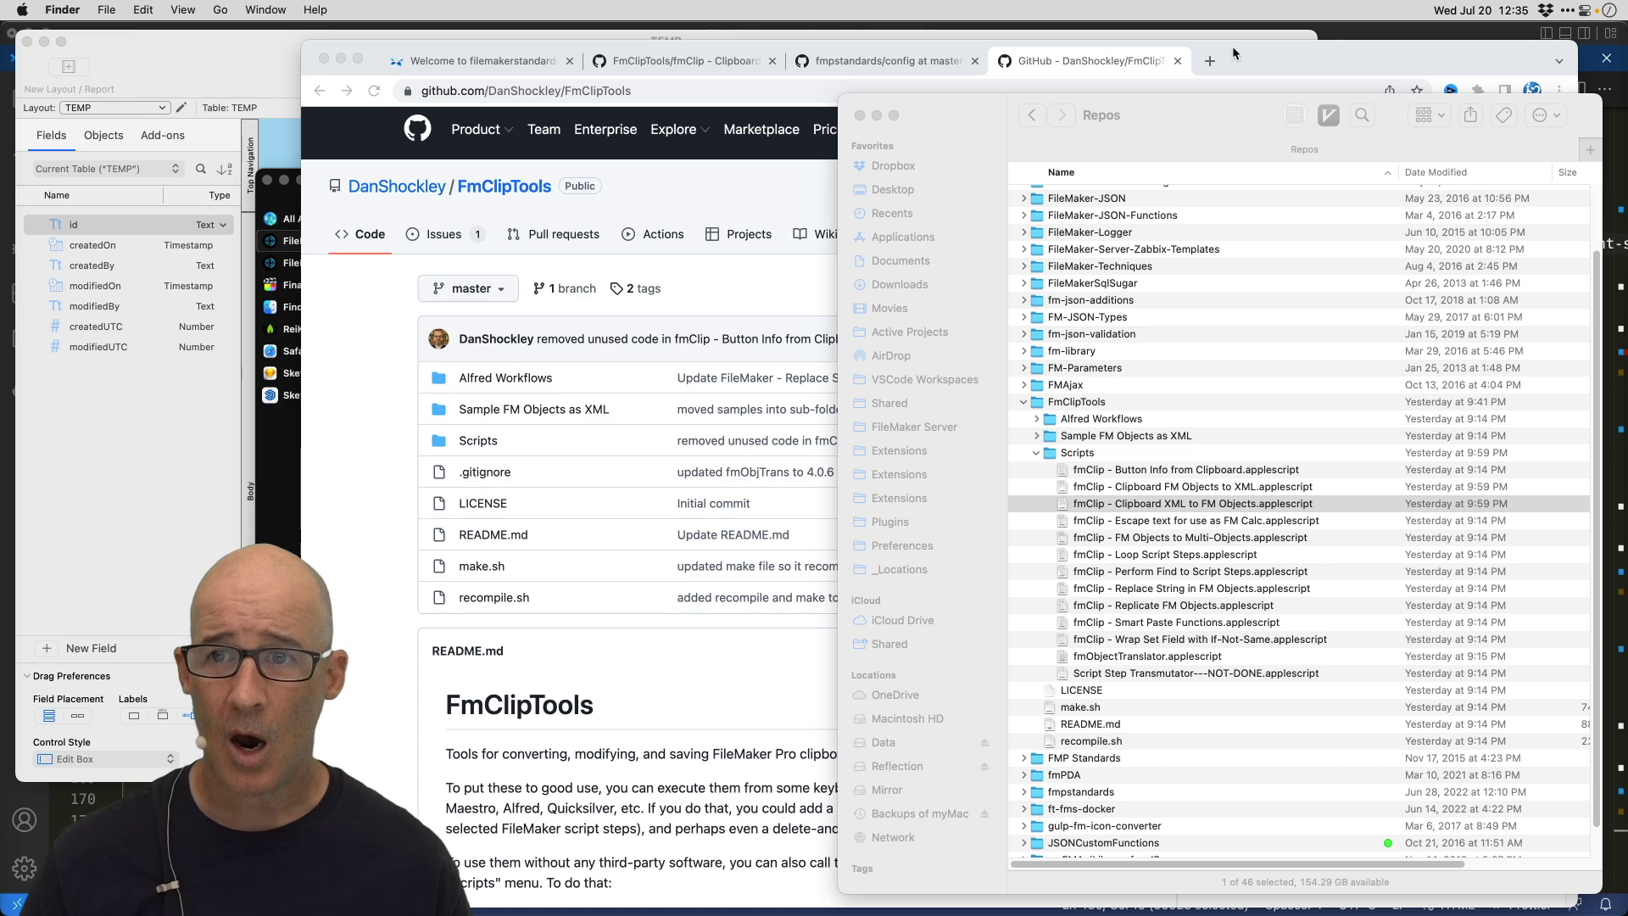
{"action": "left_click", "coordinate": [1266, 59]}
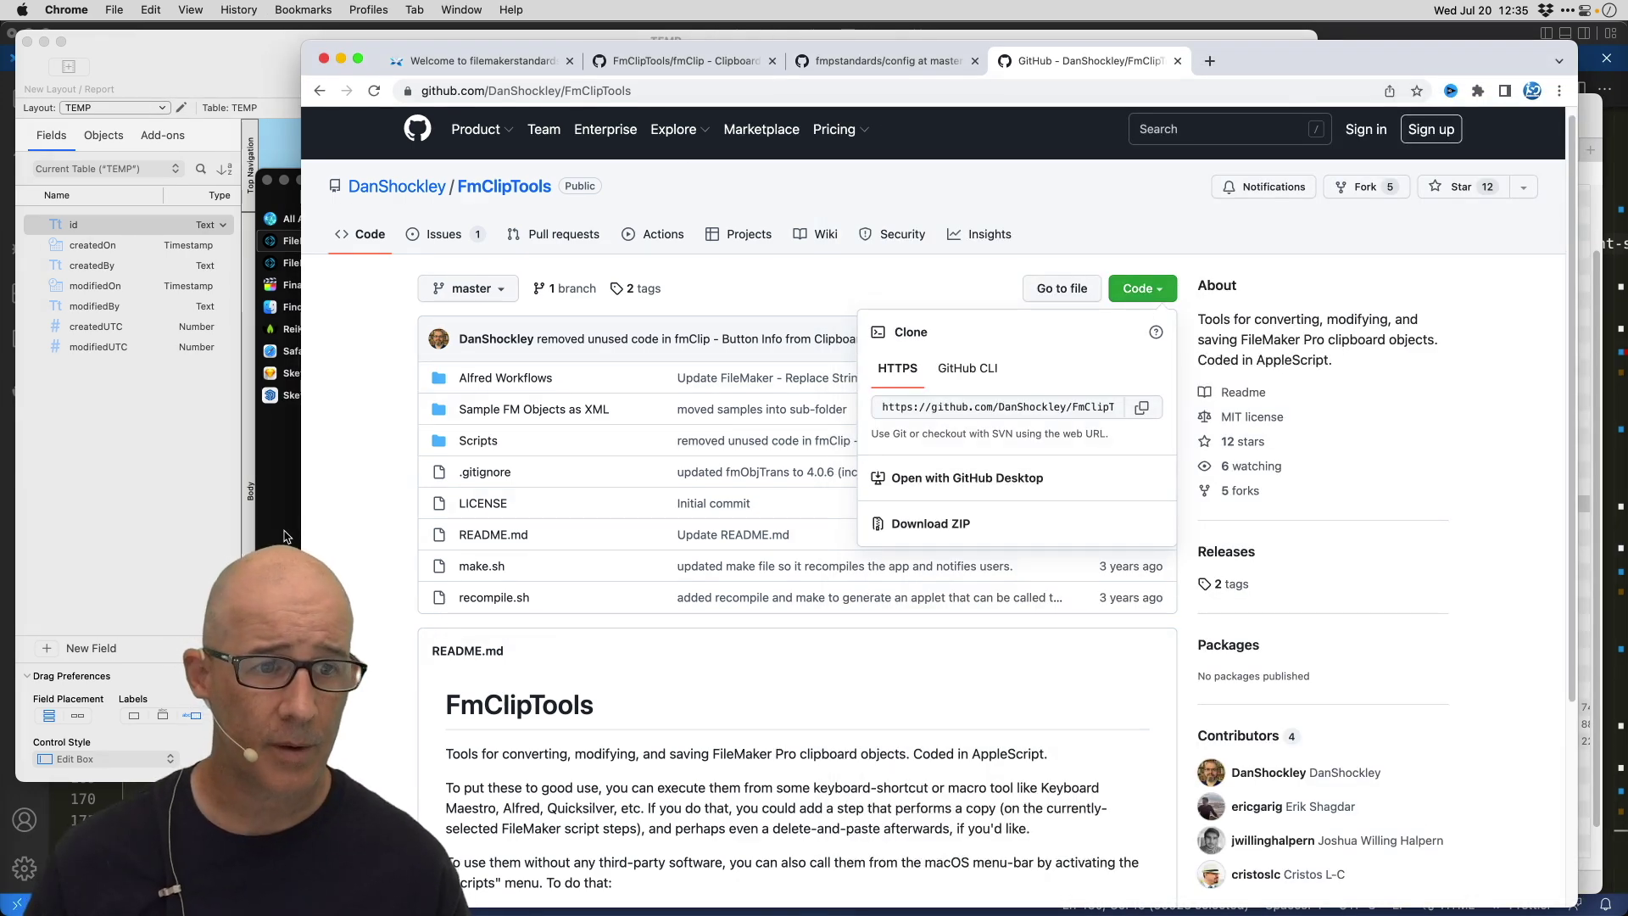
{"action": "key", "text": "super+Tab"}
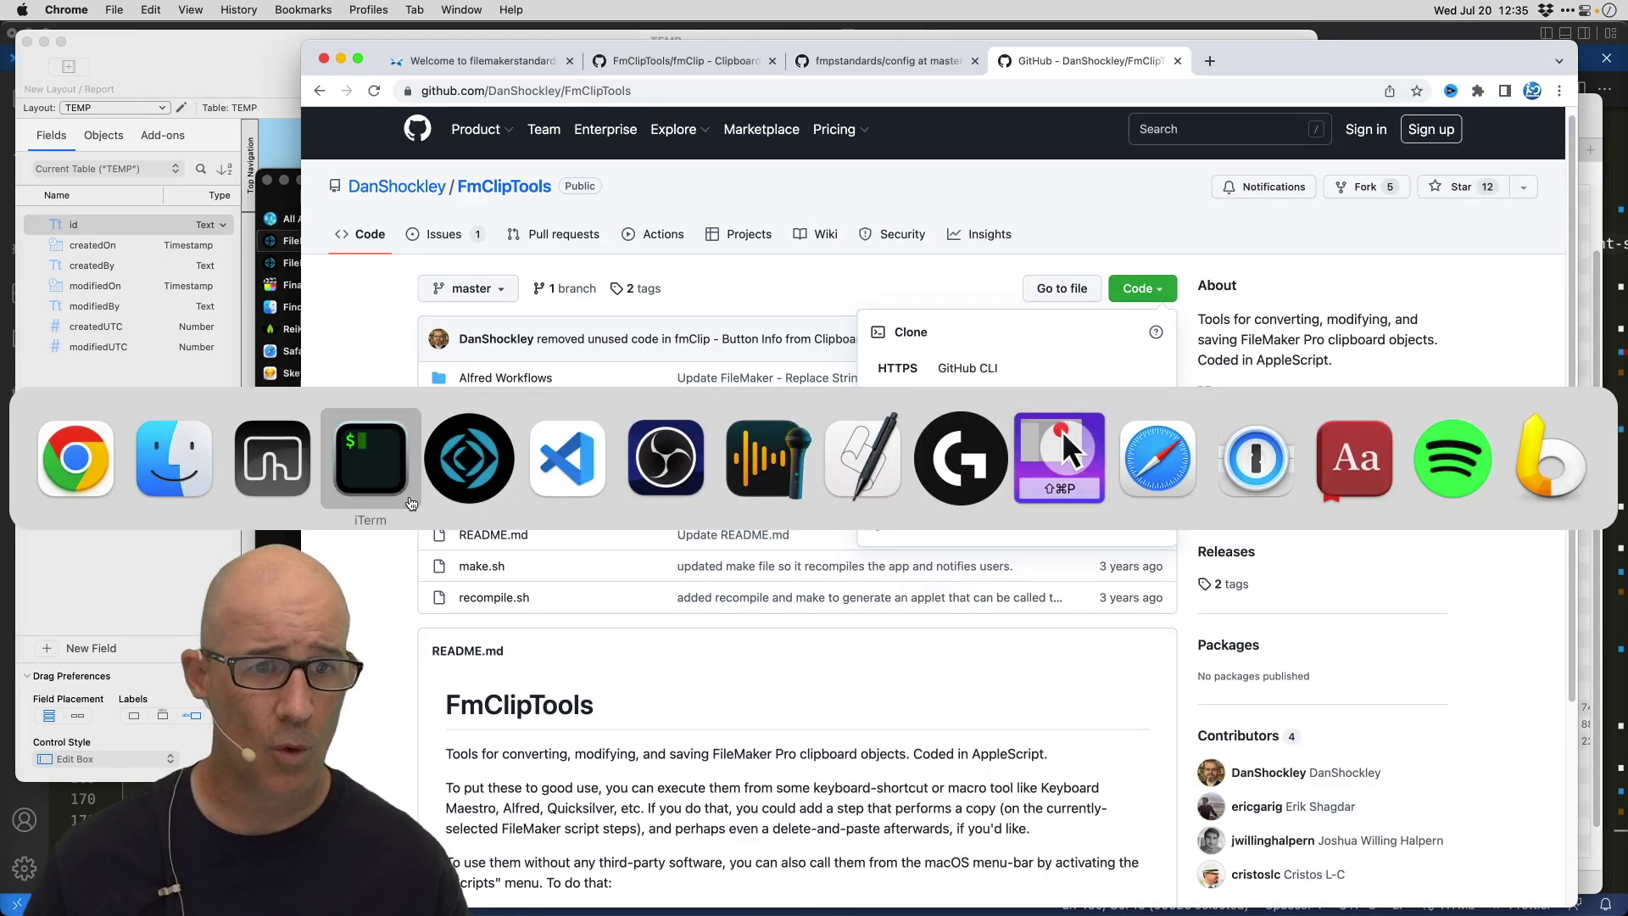
{"action": "left_click", "coordinate": [174, 458]}
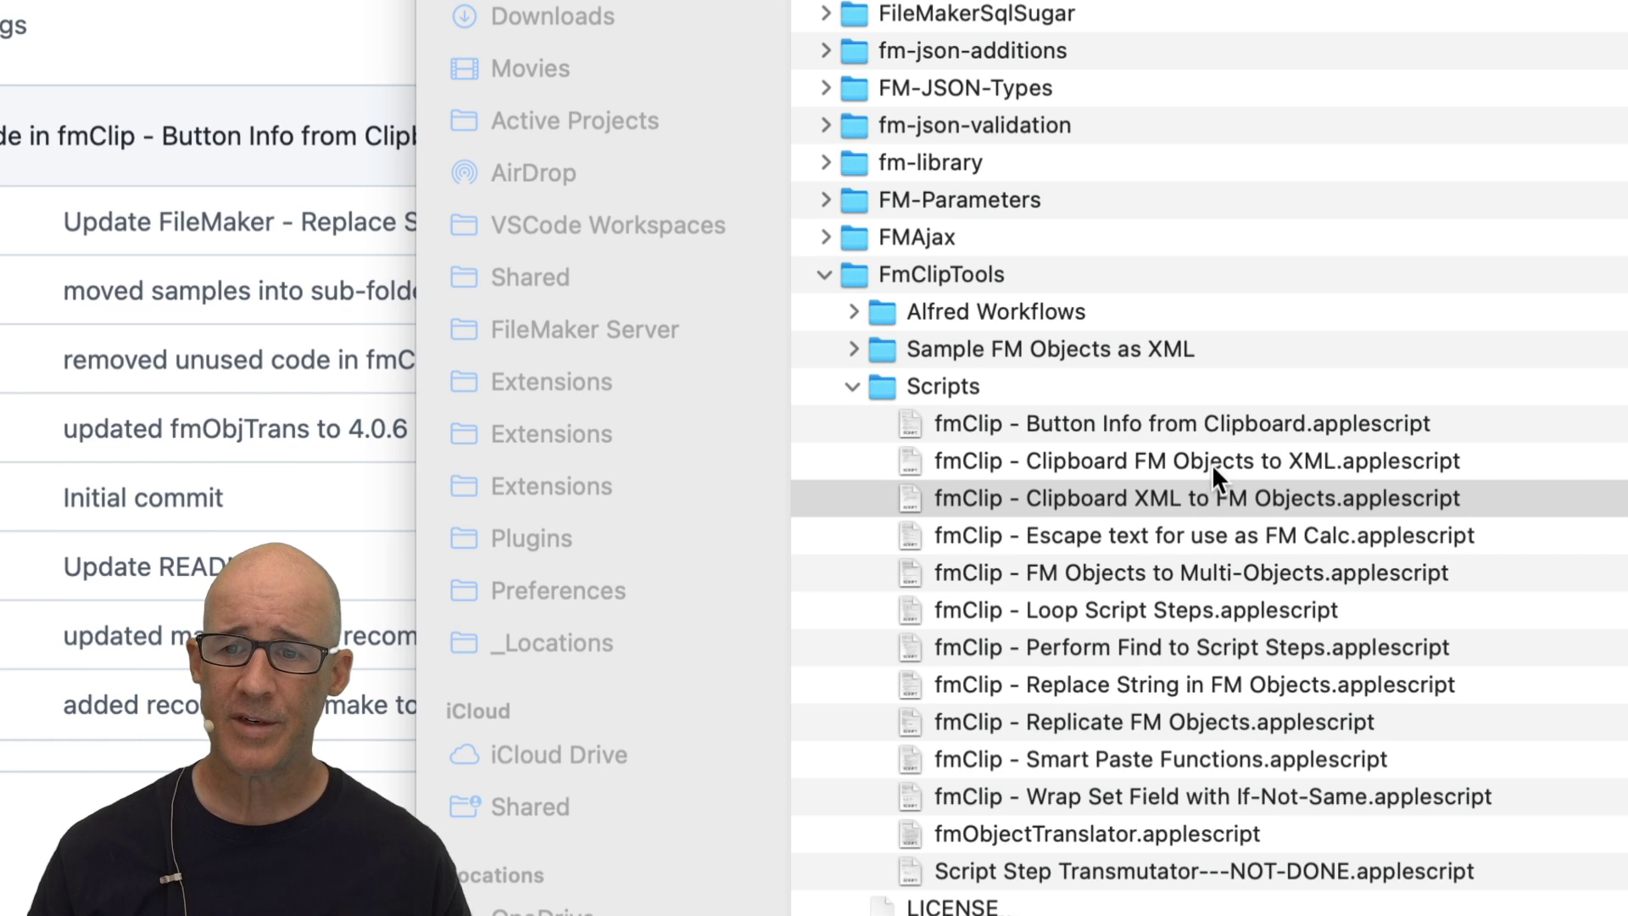
- Select and compare the Clipboard FM Objects to XML and Clipboard XML to FM Objects scripts
{"action": "left_click", "coordinate": [1213, 465]}
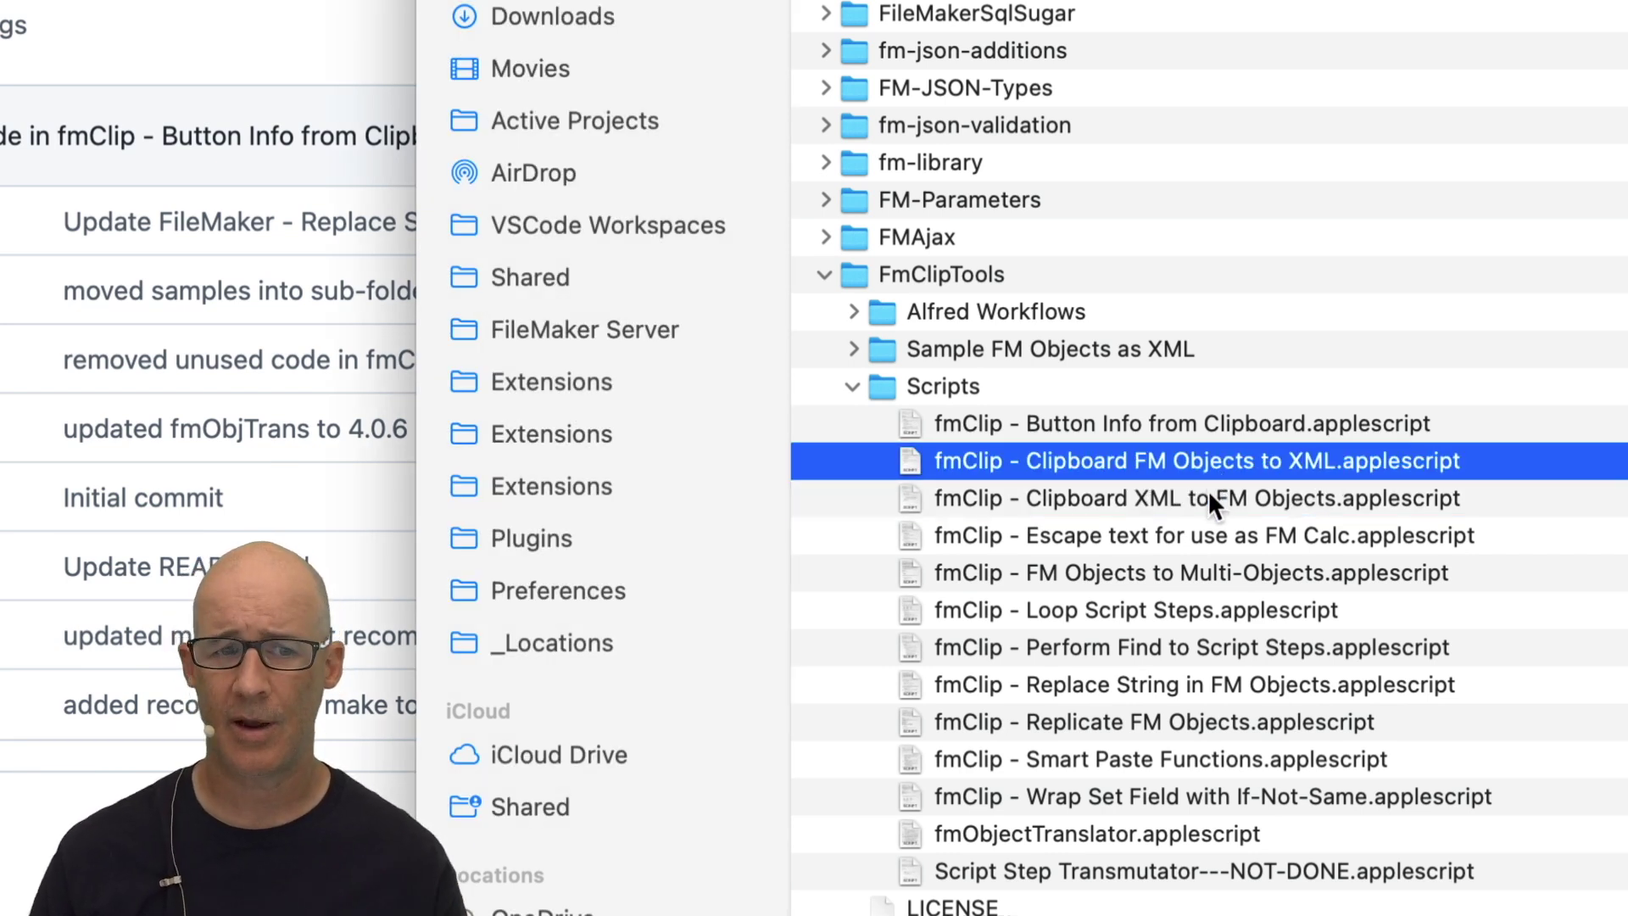
{"action": "left_click", "coordinate": [1121, 493]}
{"action": "left_click", "coordinate": [1136, 465]}
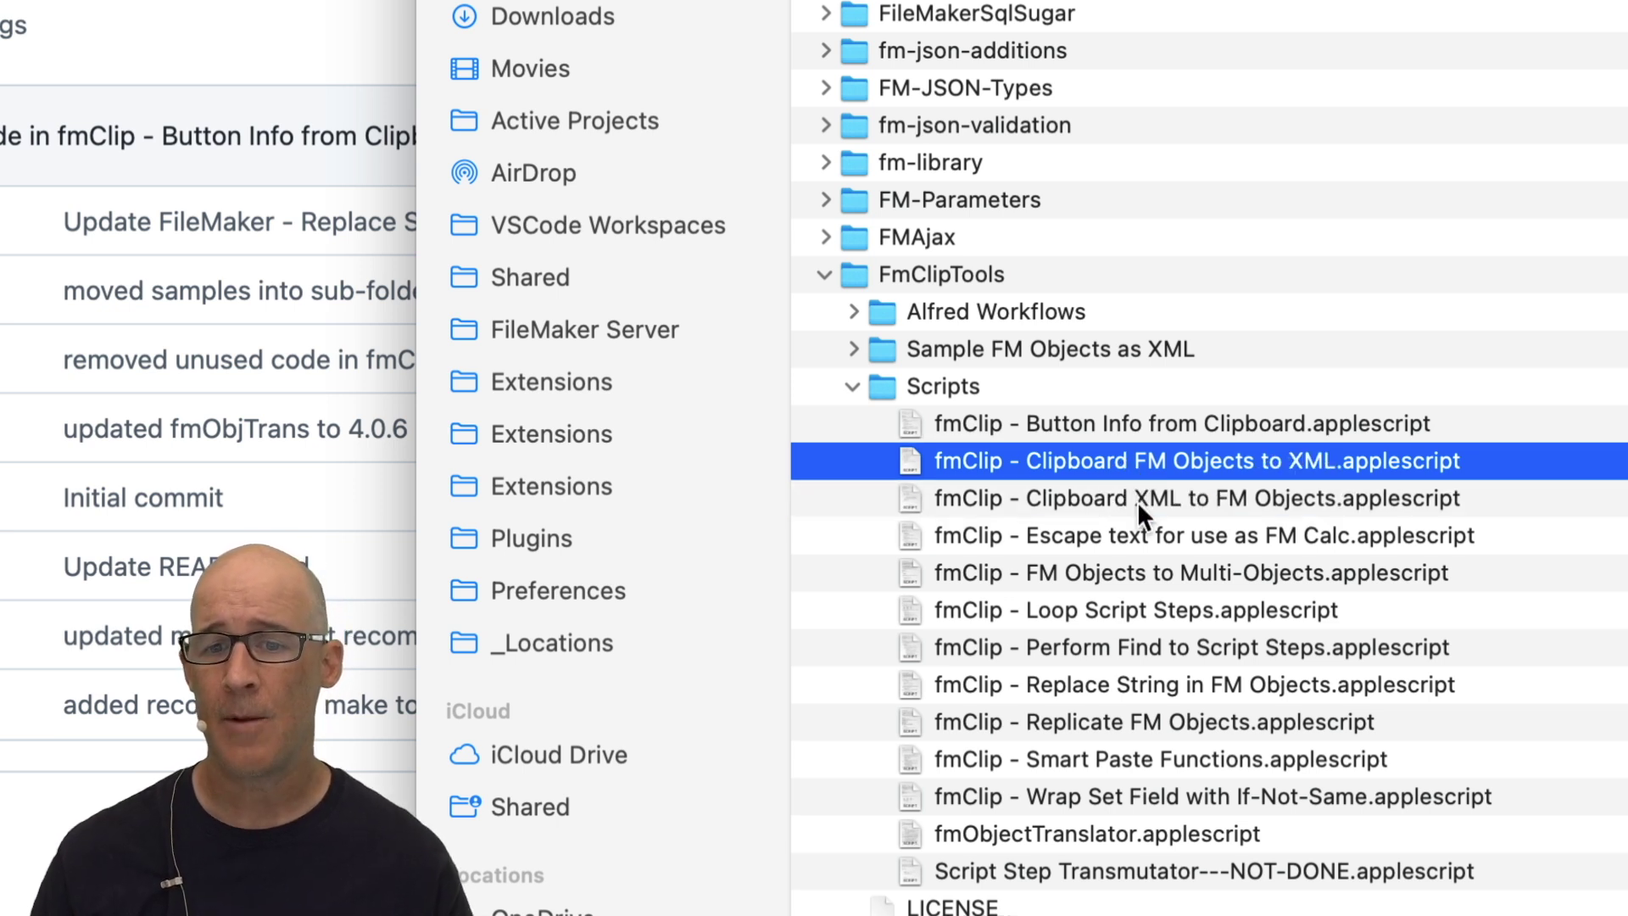
{"action": "left_click", "coordinate": [1137, 500]}
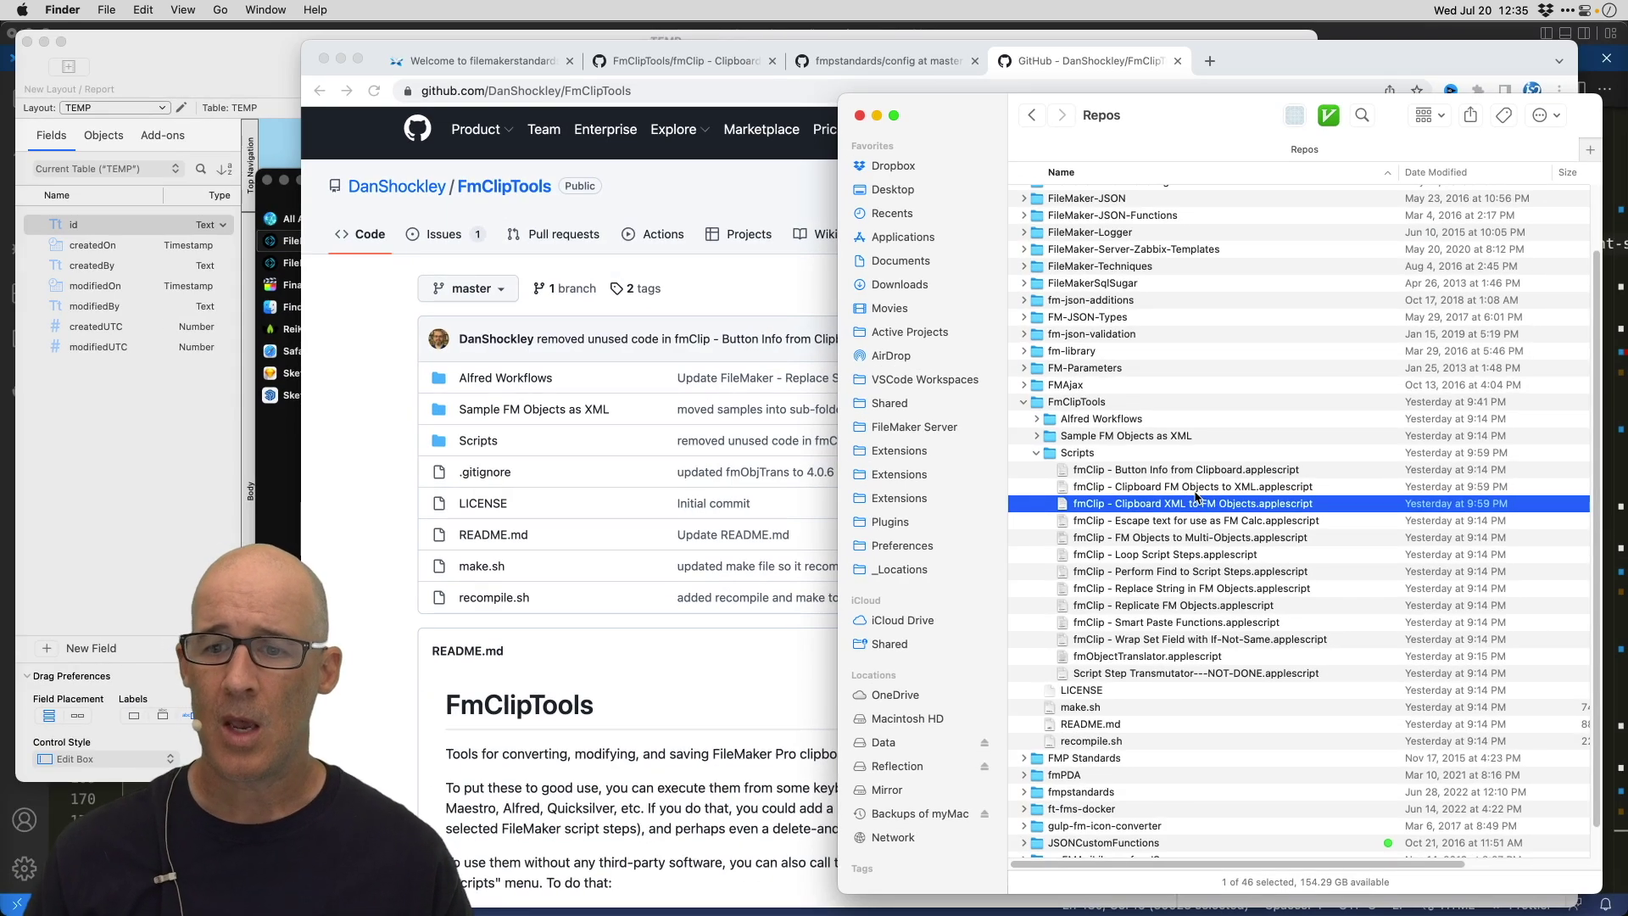
- Open both fmClip clipboard scripts in Script Editor and arrange their windows side by side
{"action": "double_click", "coordinate": [1197, 488]}
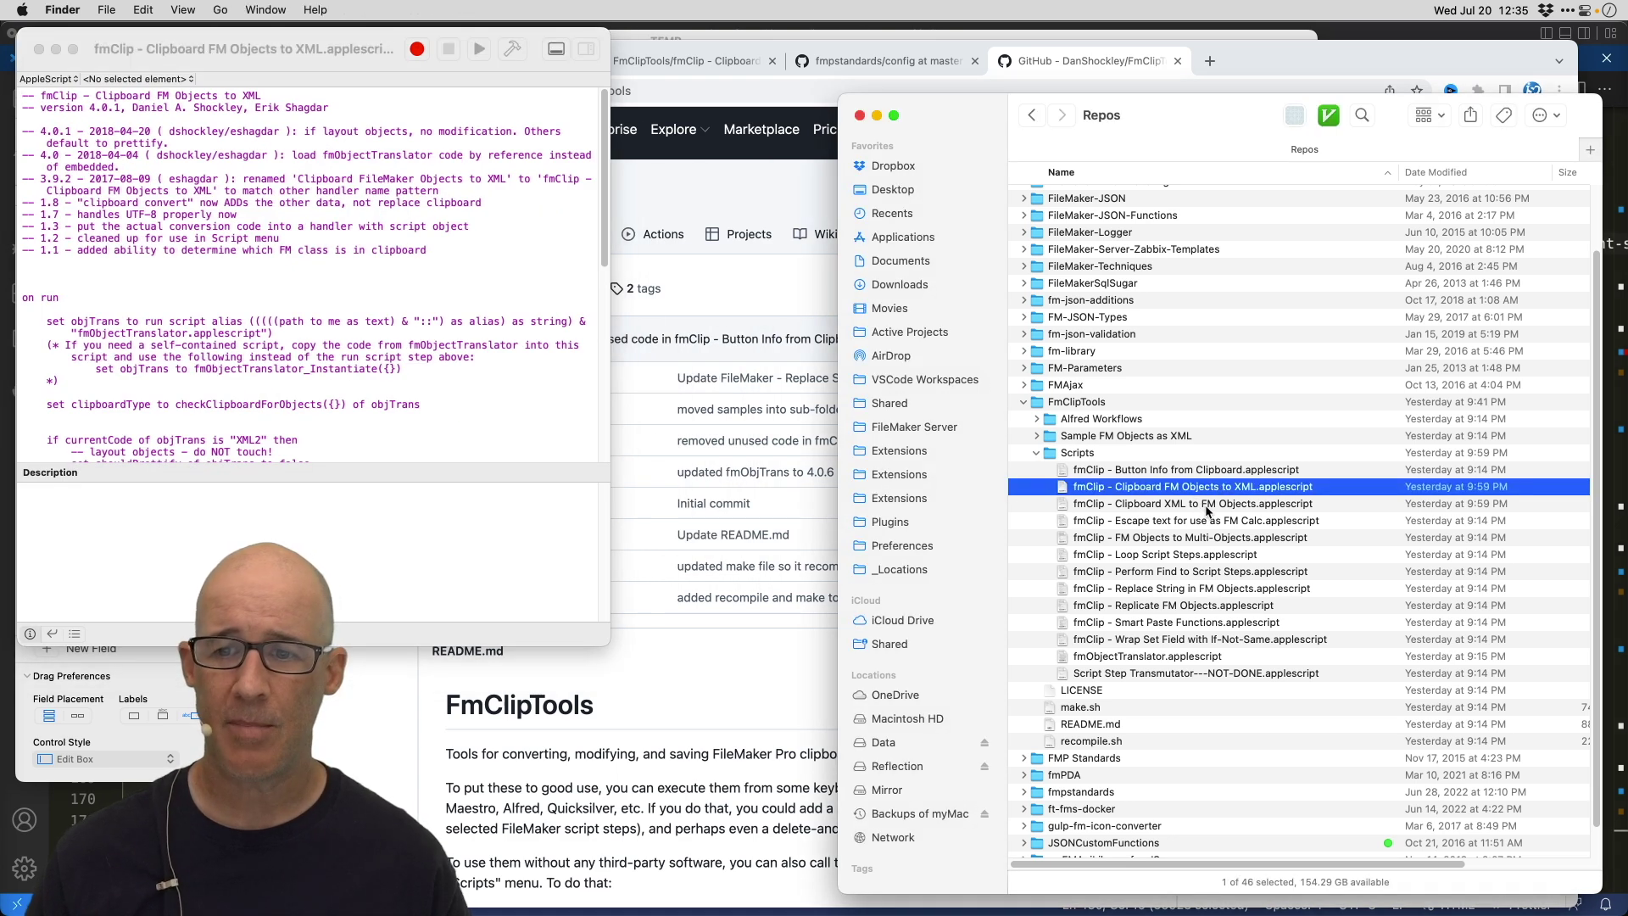
{"action": "double_click", "coordinate": [1200, 505]}
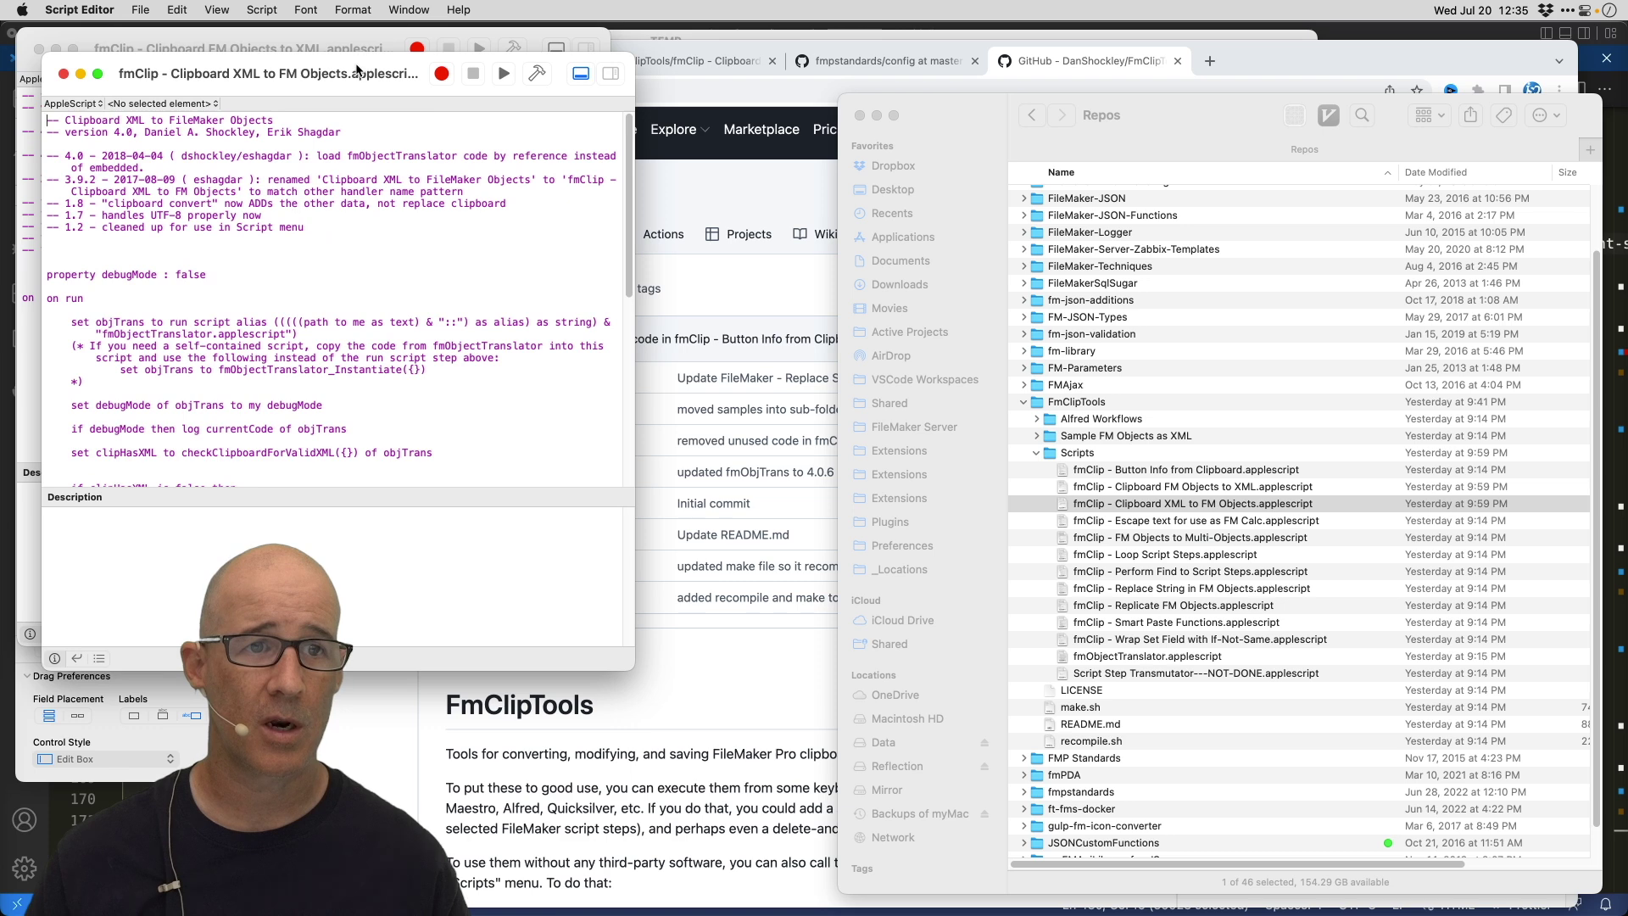
{"action": "key", "text": "ctrl+alt+Right"}
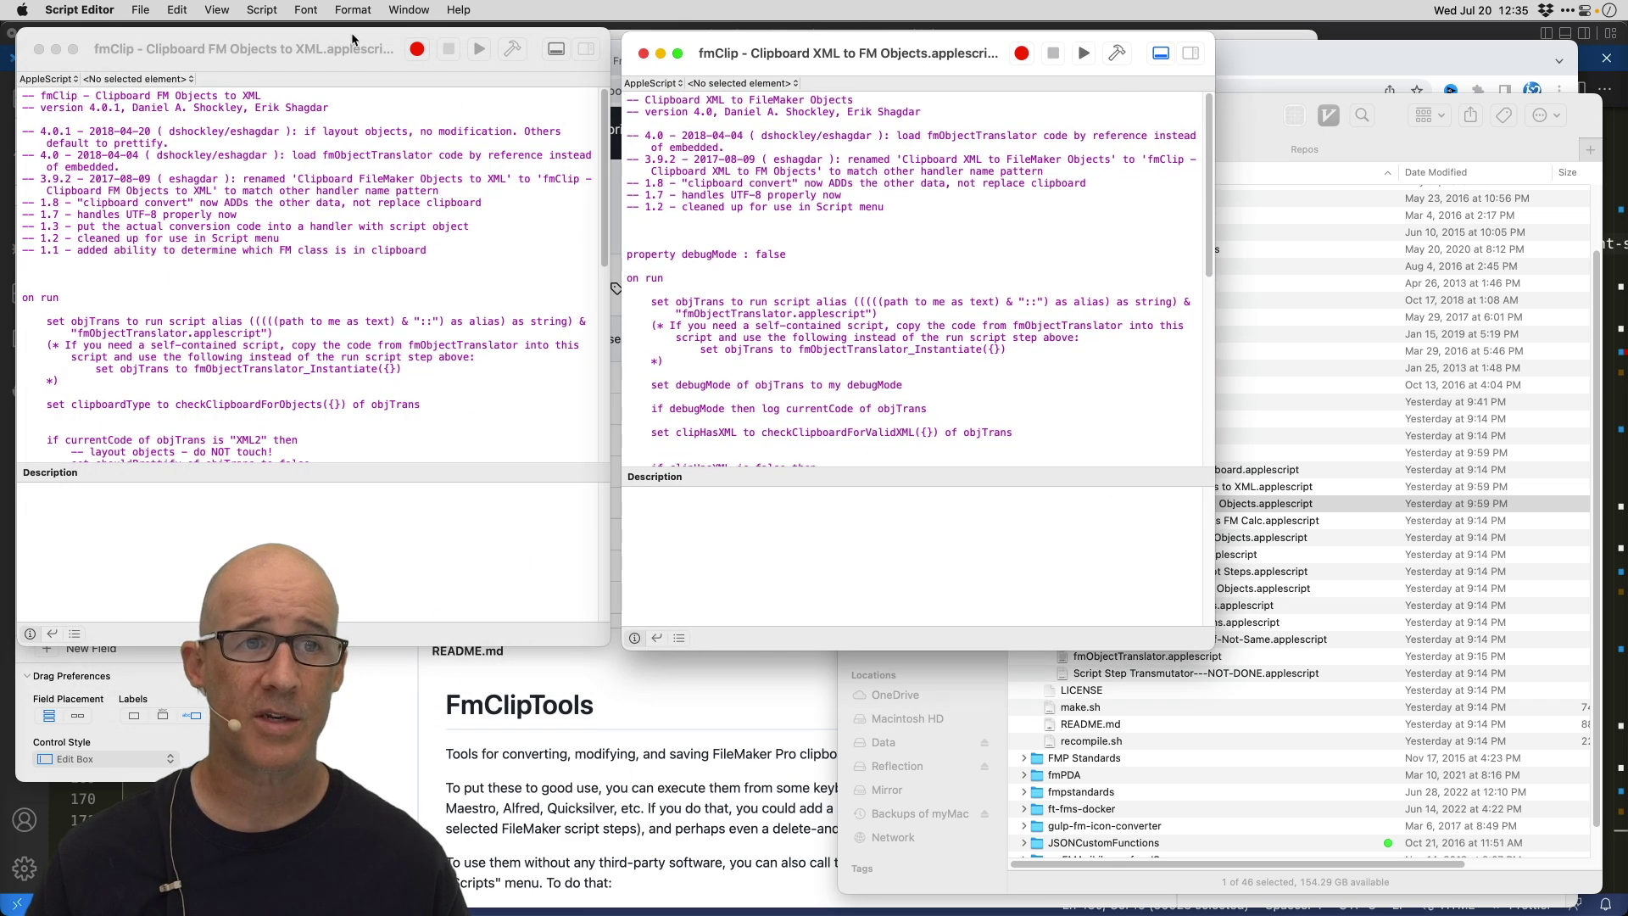
{"action": "left_click_drag", "start_coordinate": [351, 32], "coordinate": [394, 56]}
{"action": "left_click_drag", "start_coordinate": [787, 37], "coordinate": [853, 61]}
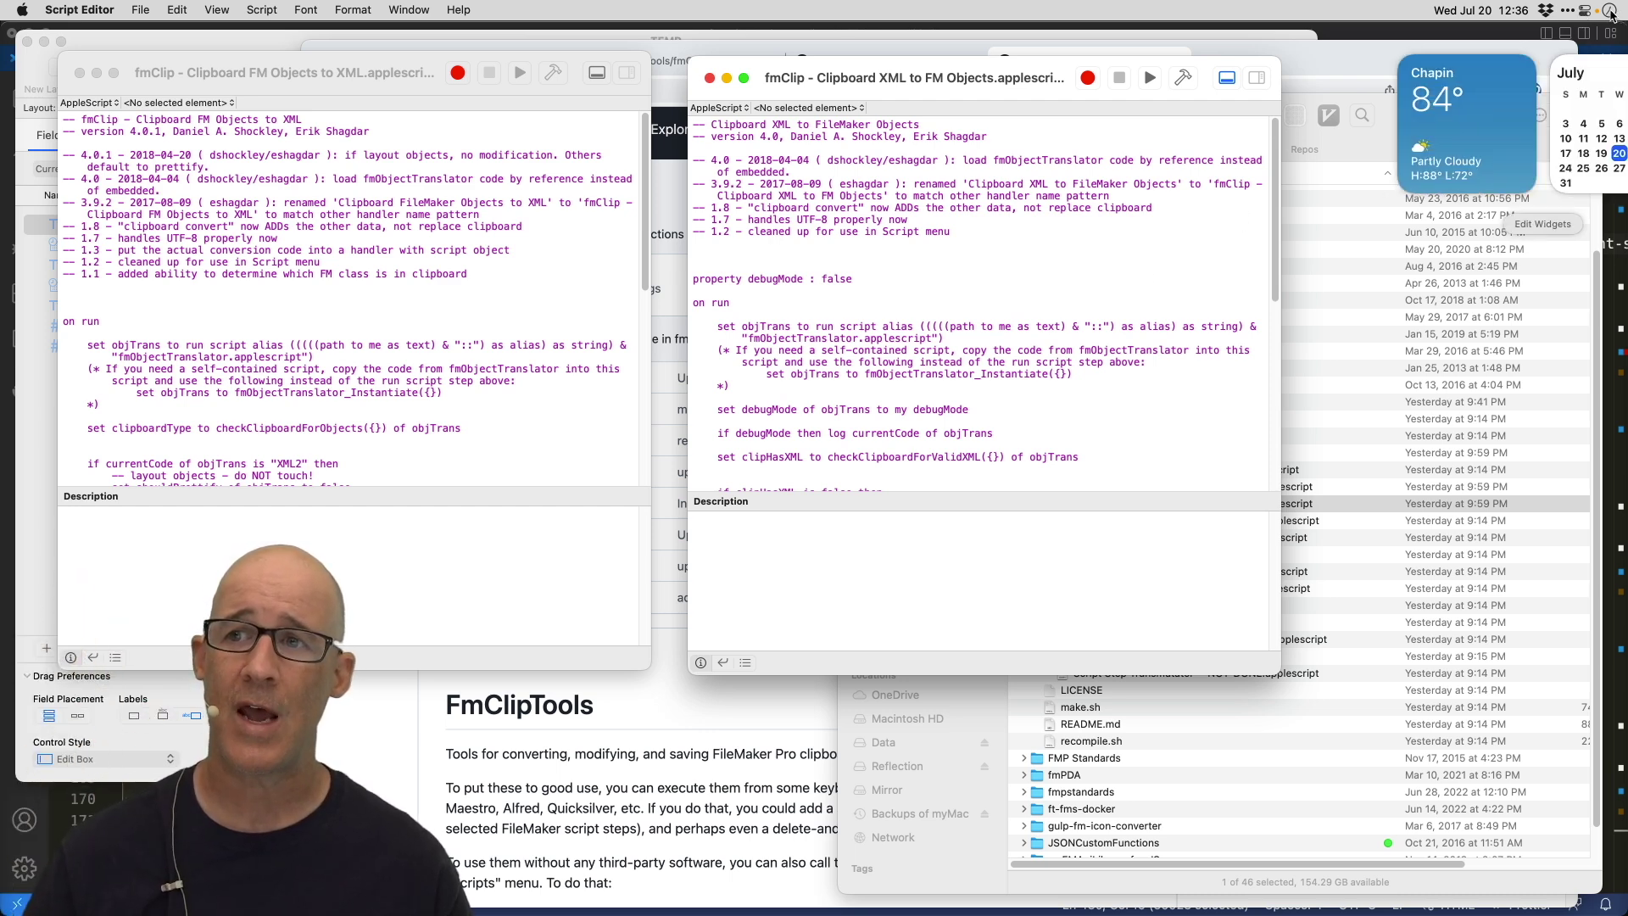
- Highlight the fmObjectTranslator wording in the first script's comment, then return to FileMaker Pro
{"action": "left_click", "coordinate": [1480, 10]}
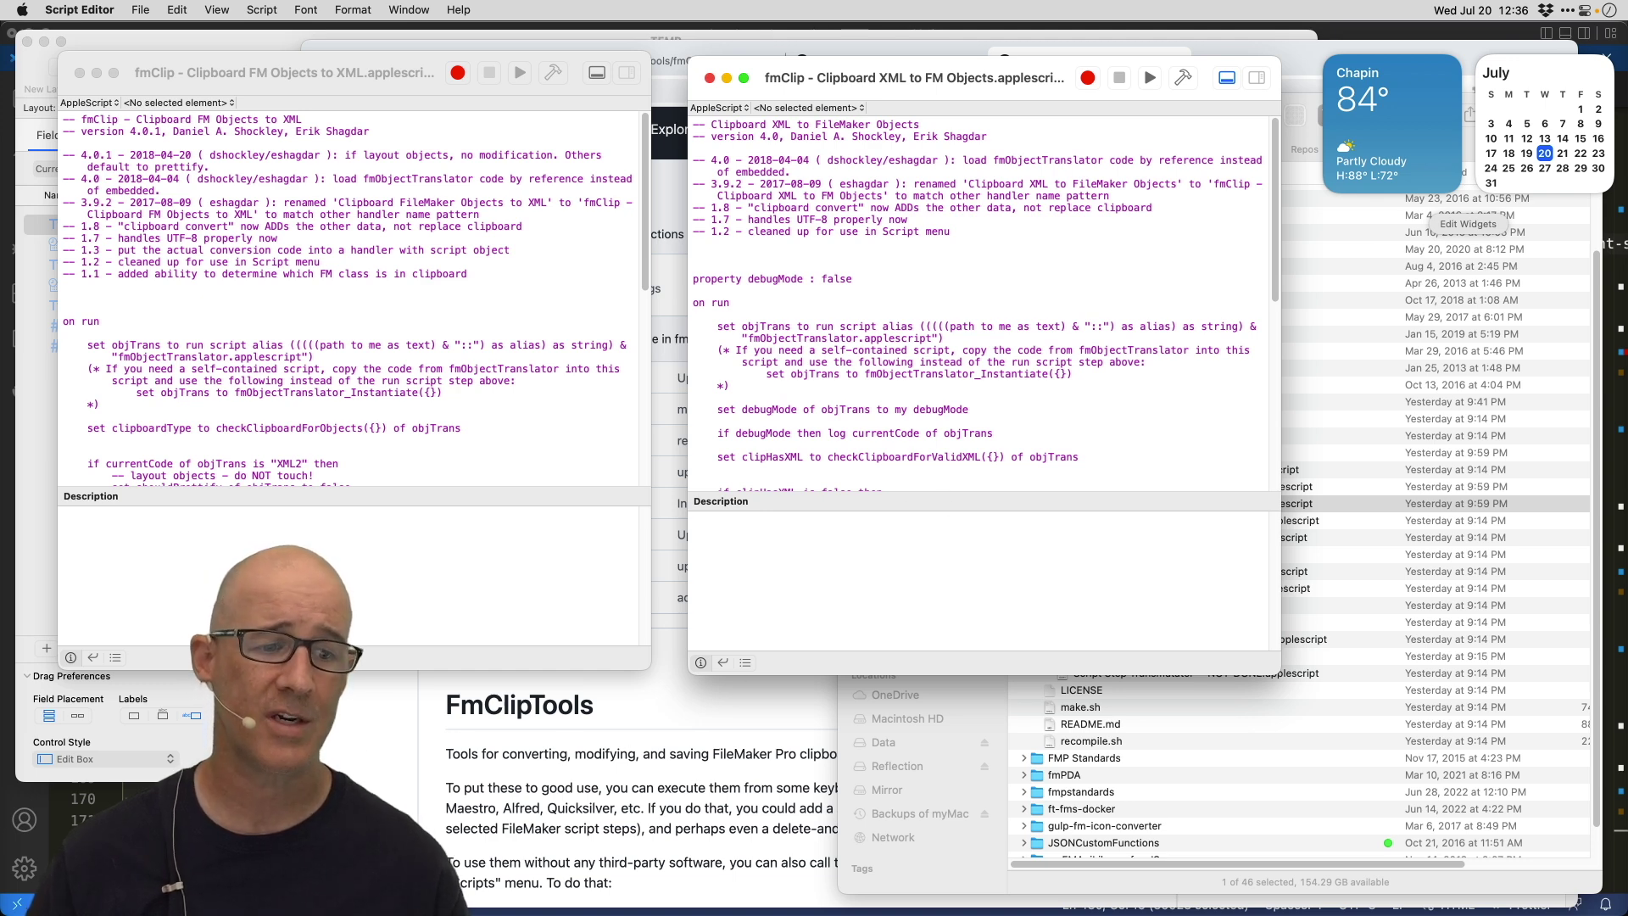
{"action": "left_click", "coordinate": [429, 371]}
{"action": "left_click_drag", "start_coordinate": [428, 370], "coordinate": [553, 371]}
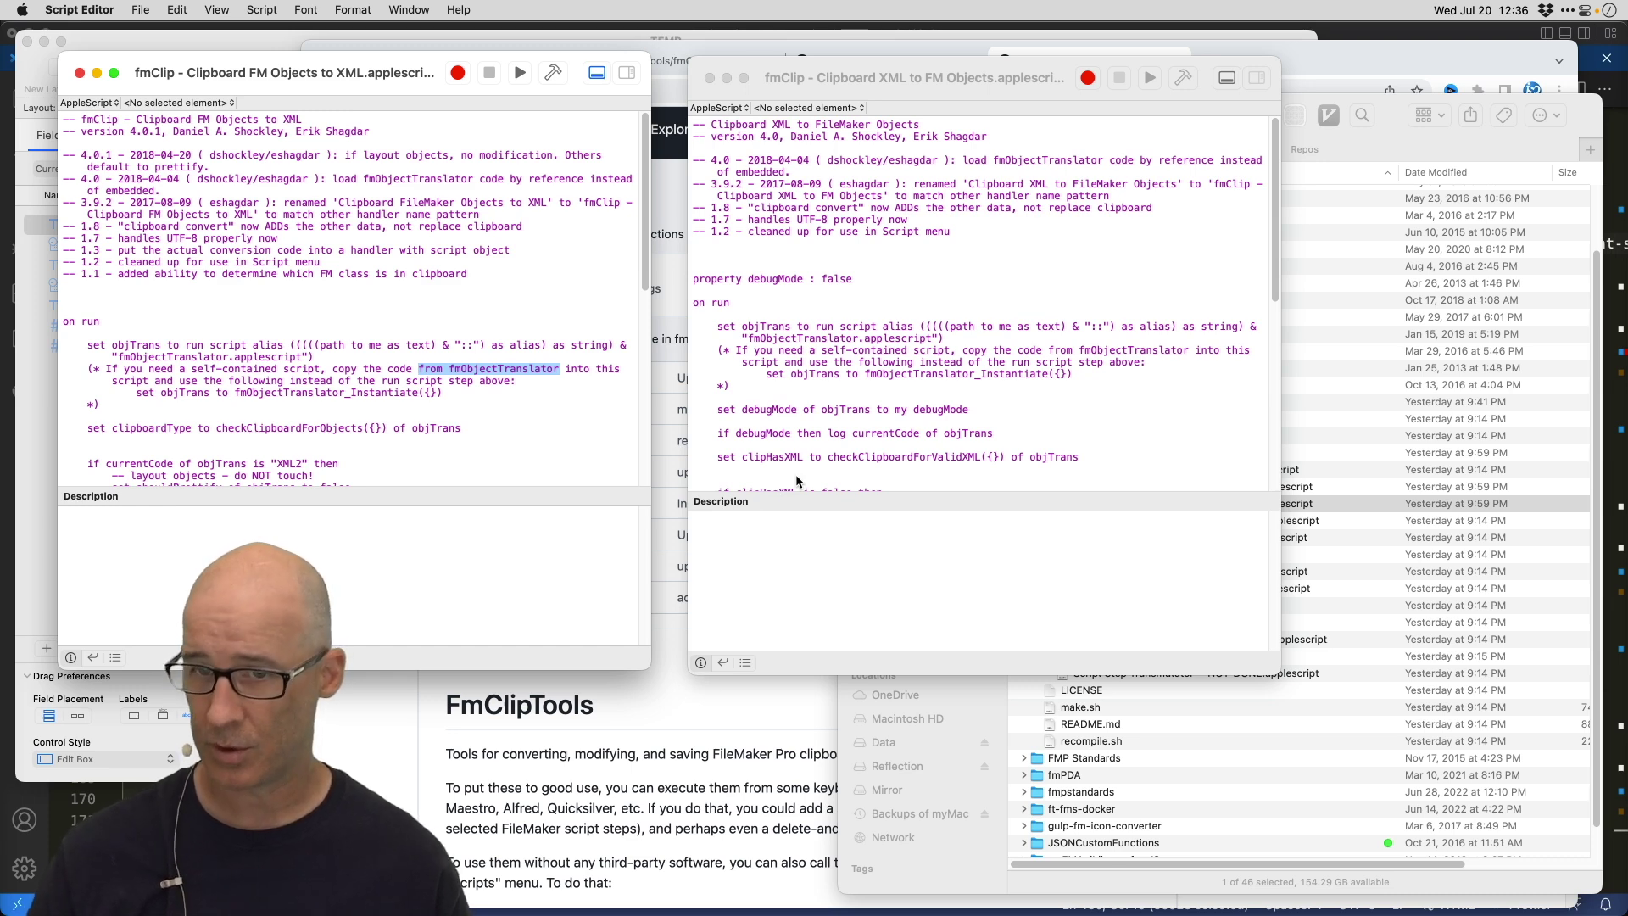
{"action": "key", "text": "super+Tab"}
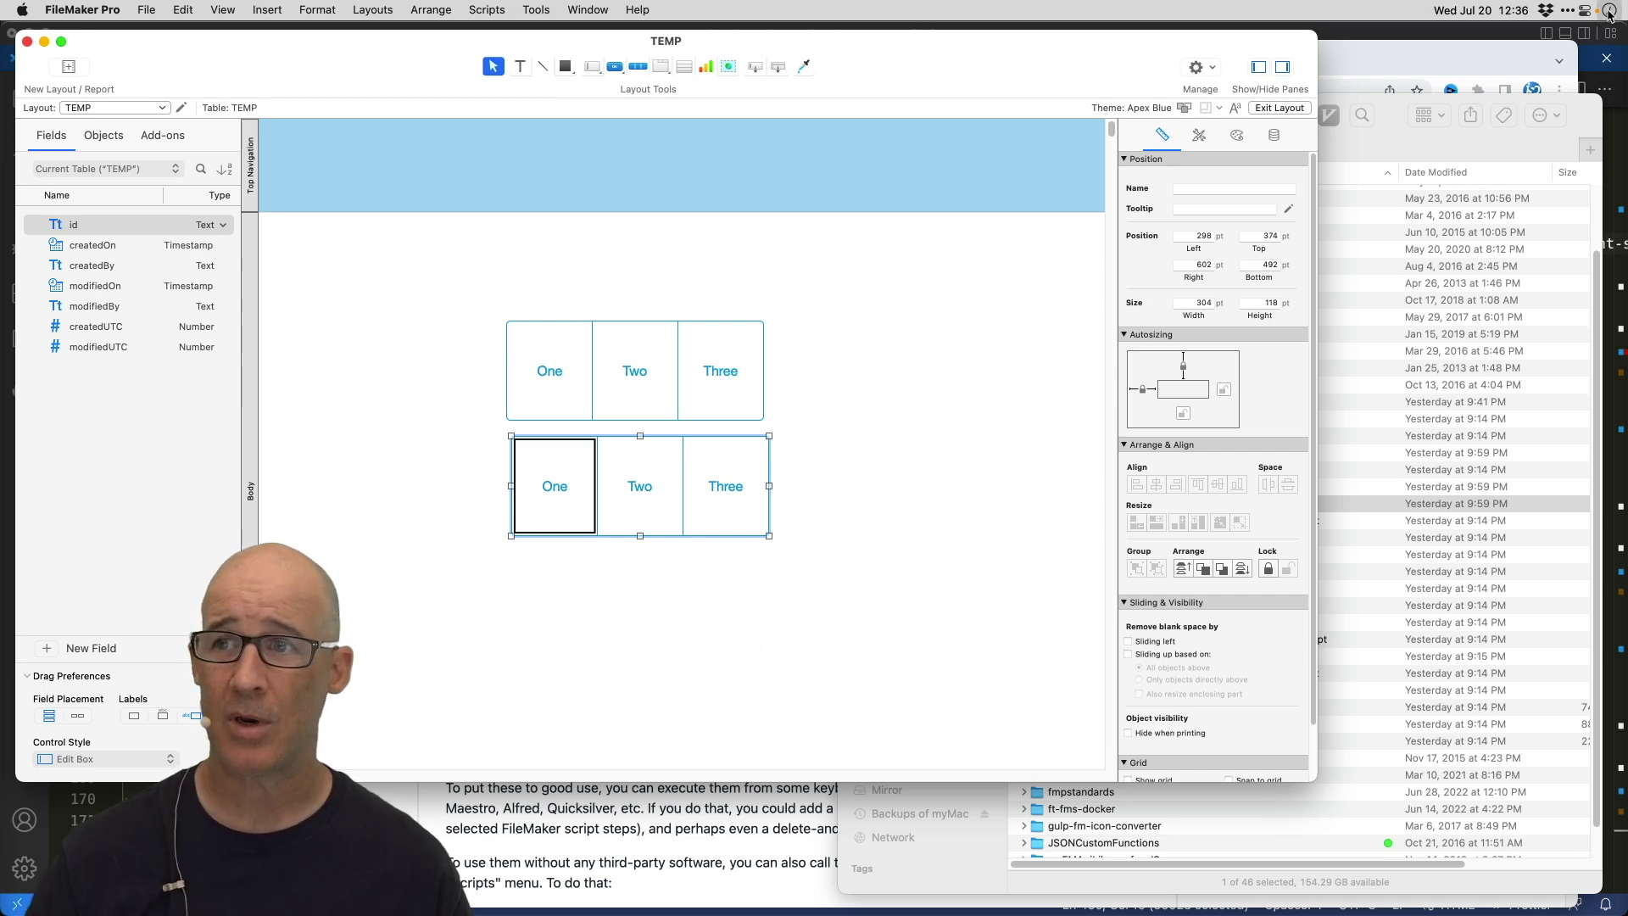
- Close the FileMaker Clipboard notification and return to the fmClip scripts in Script Editor
{"action": "left_click", "coordinate": [1493, 10]}
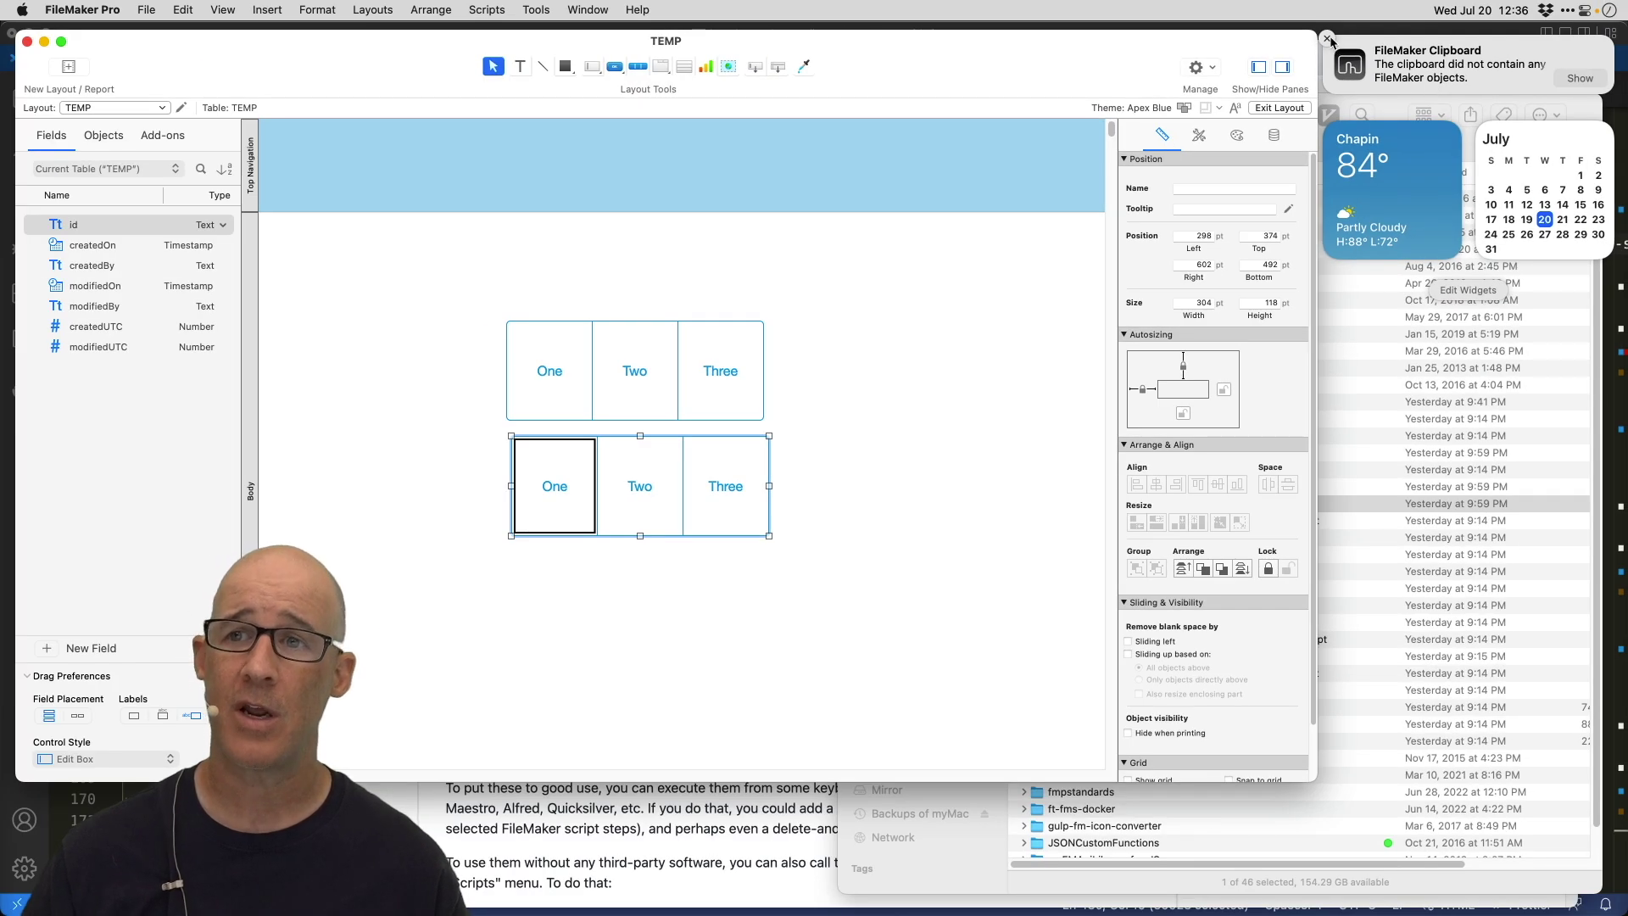
{"action": "left_click", "coordinate": [1328, 39]}
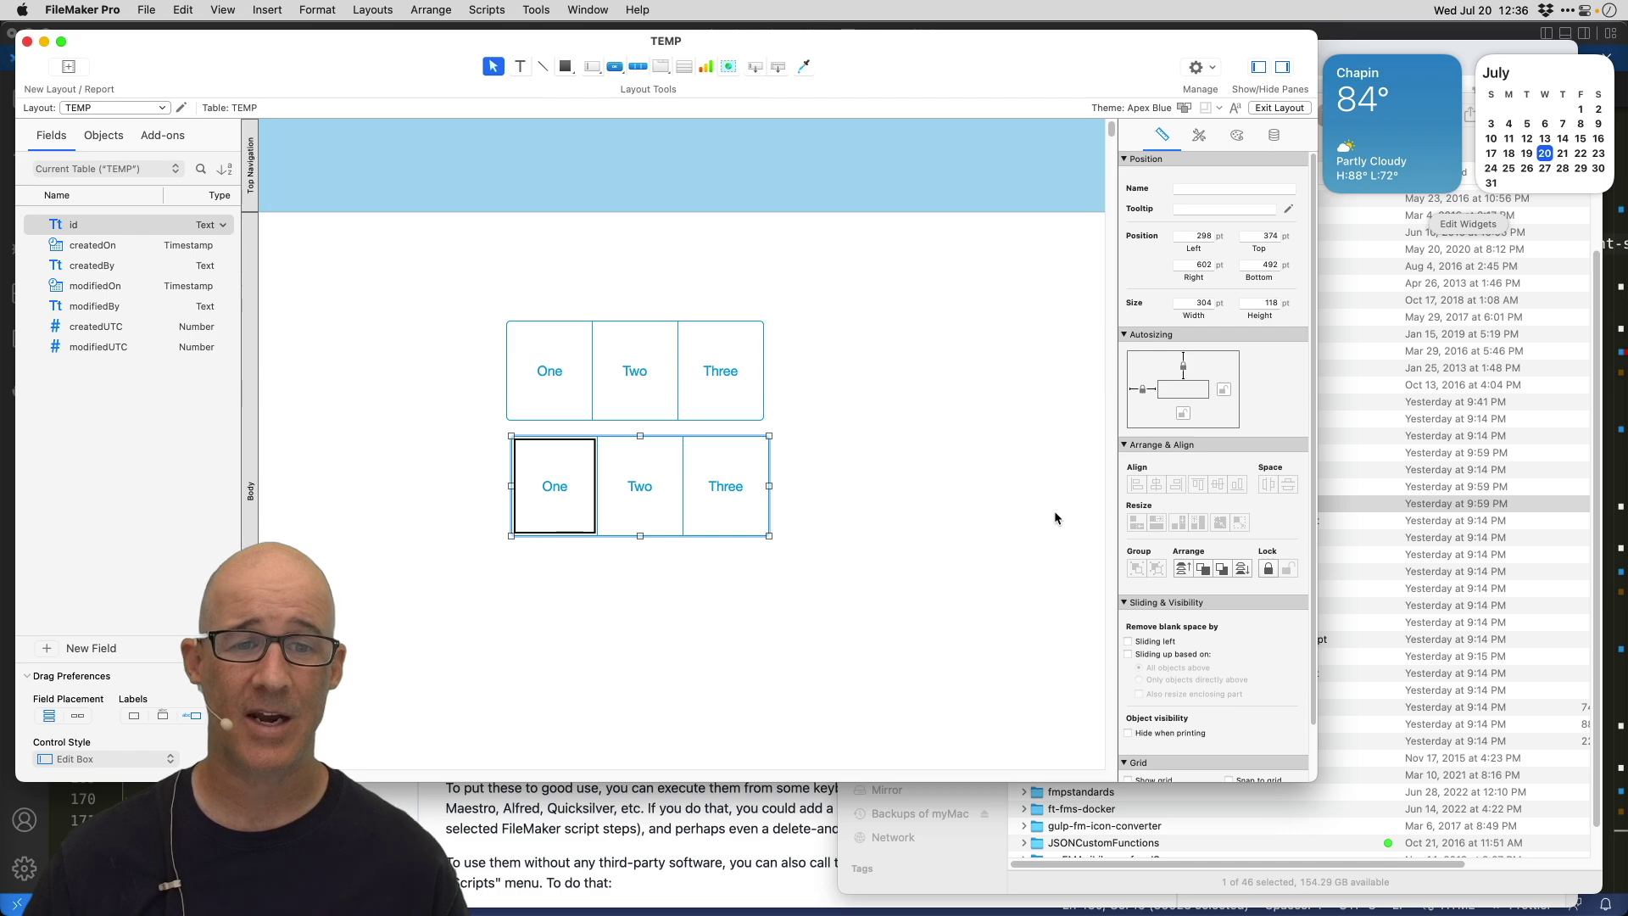
{"action": "key", "text": "super+Tab"}
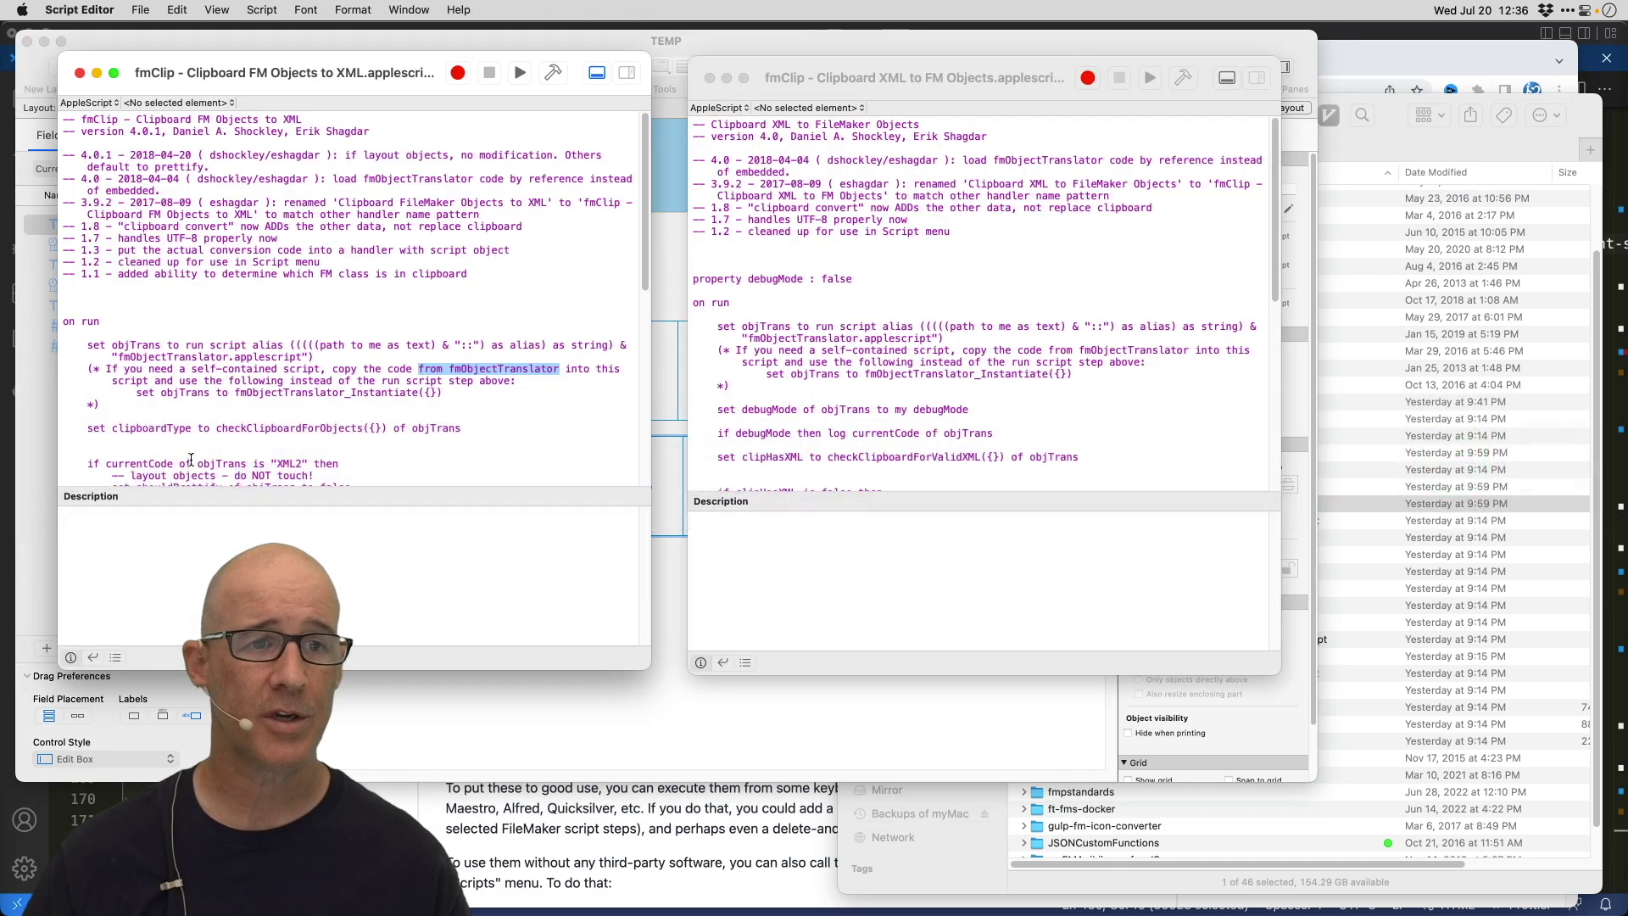
- Compile the Clipboard FM Objects to XML script and enlarge its window to show more code
{"action": "left_click", "coordinate": [556, 74]}
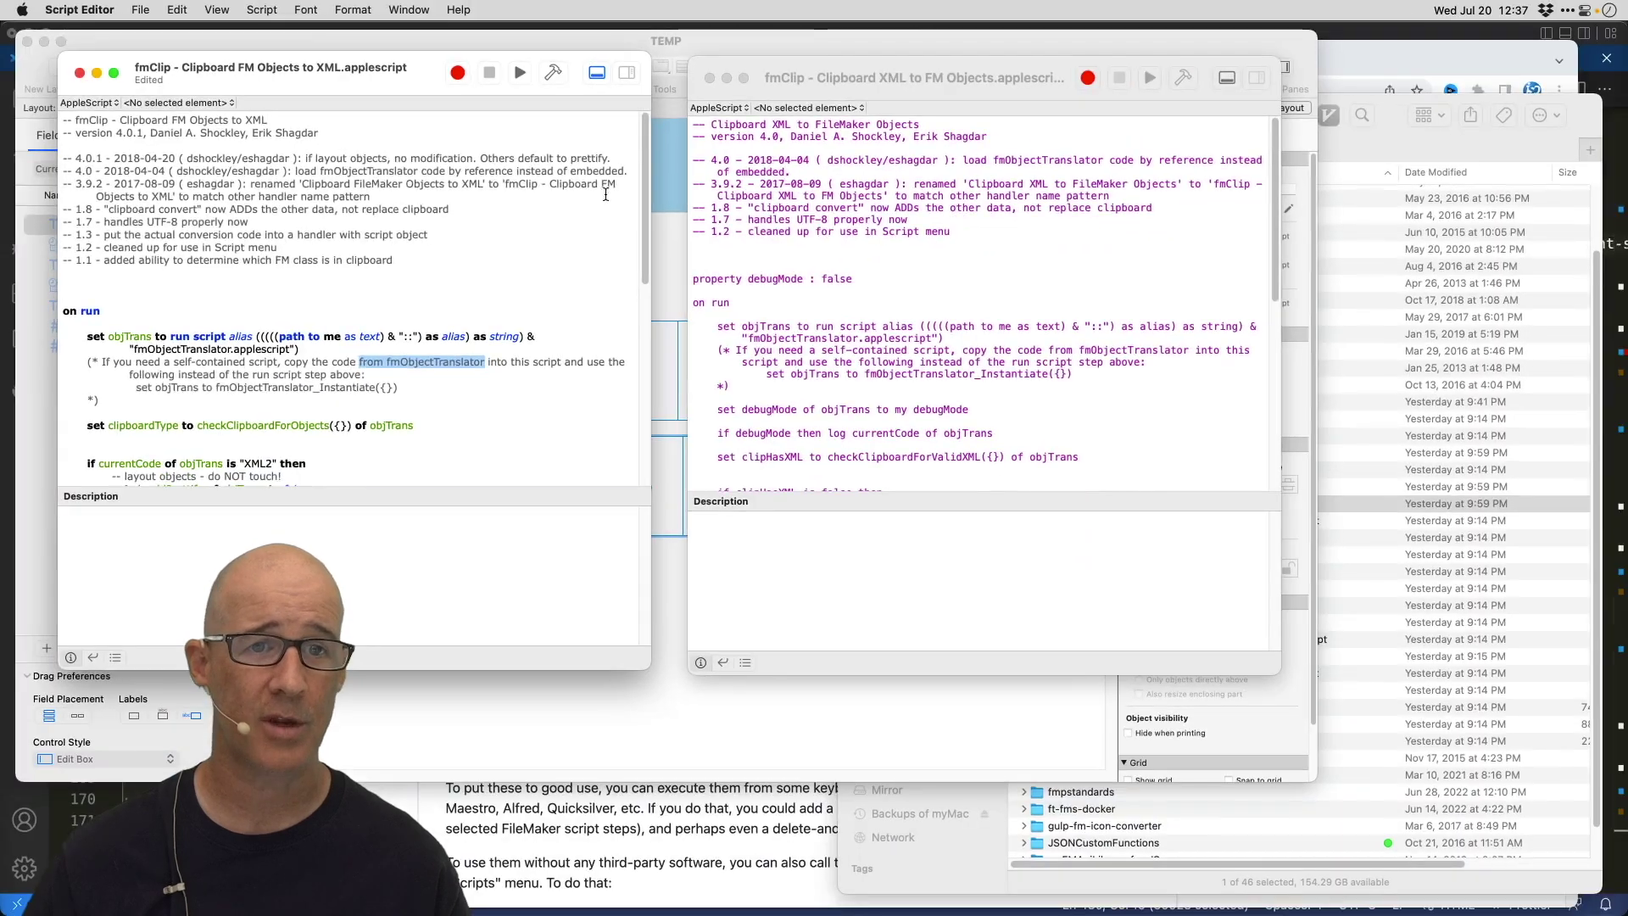
{"action": "scroll", "coordinate": [609, 221], "scroll_direction": "down", "scroll_amount": 15}
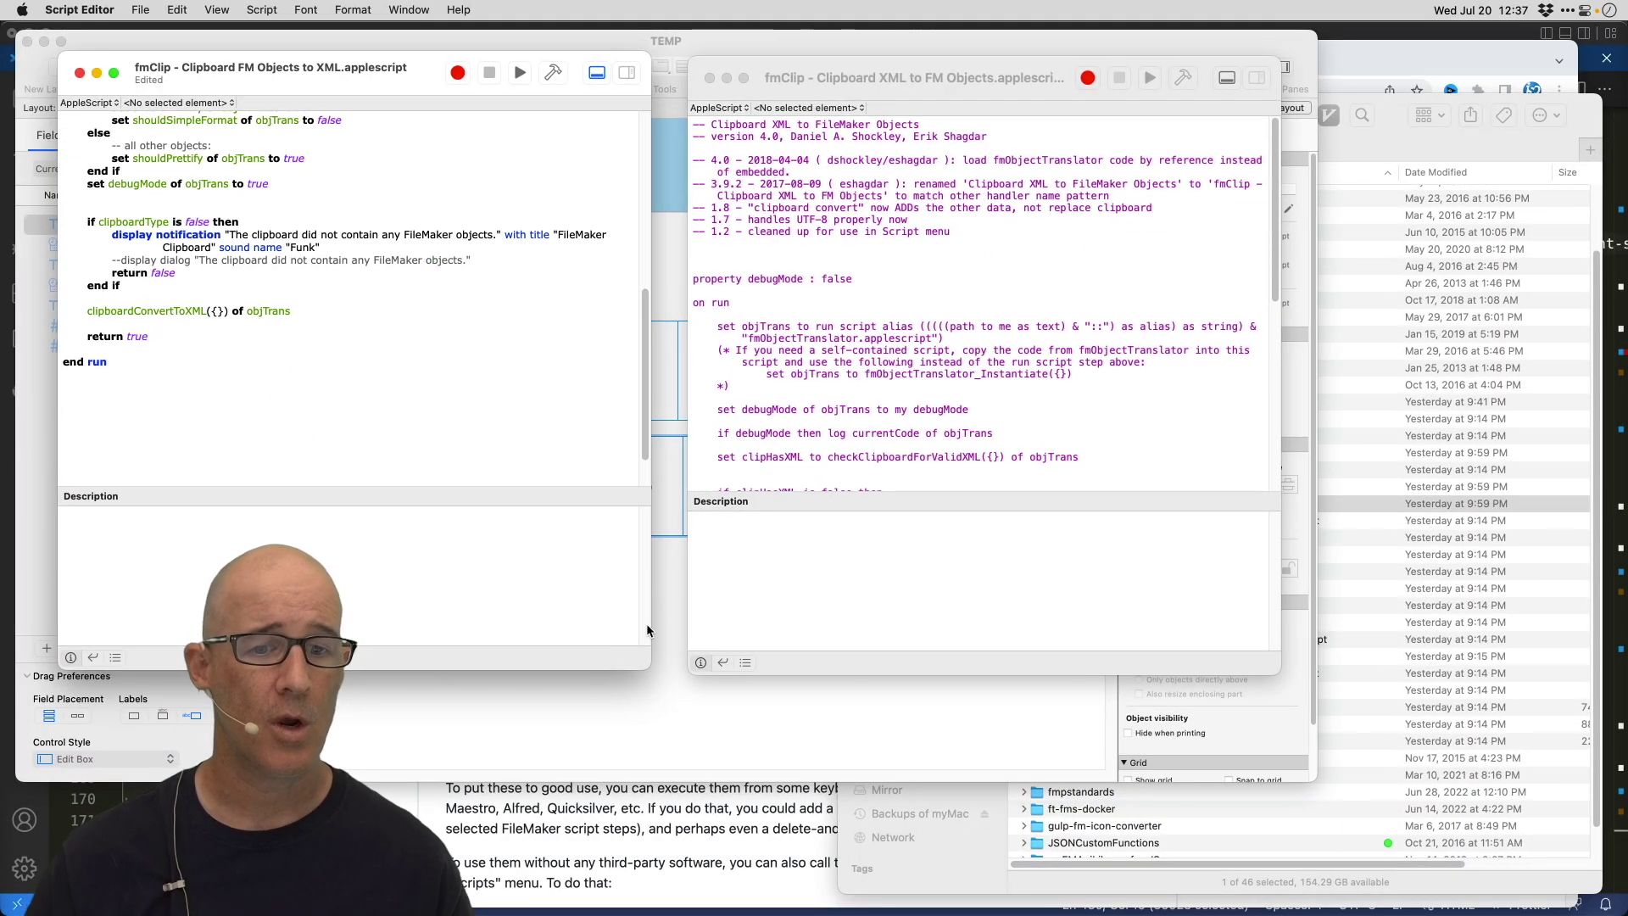
{"action": "left_click_drag", "start_coordinate": [642, 668], "coordinate": [684, 746]}
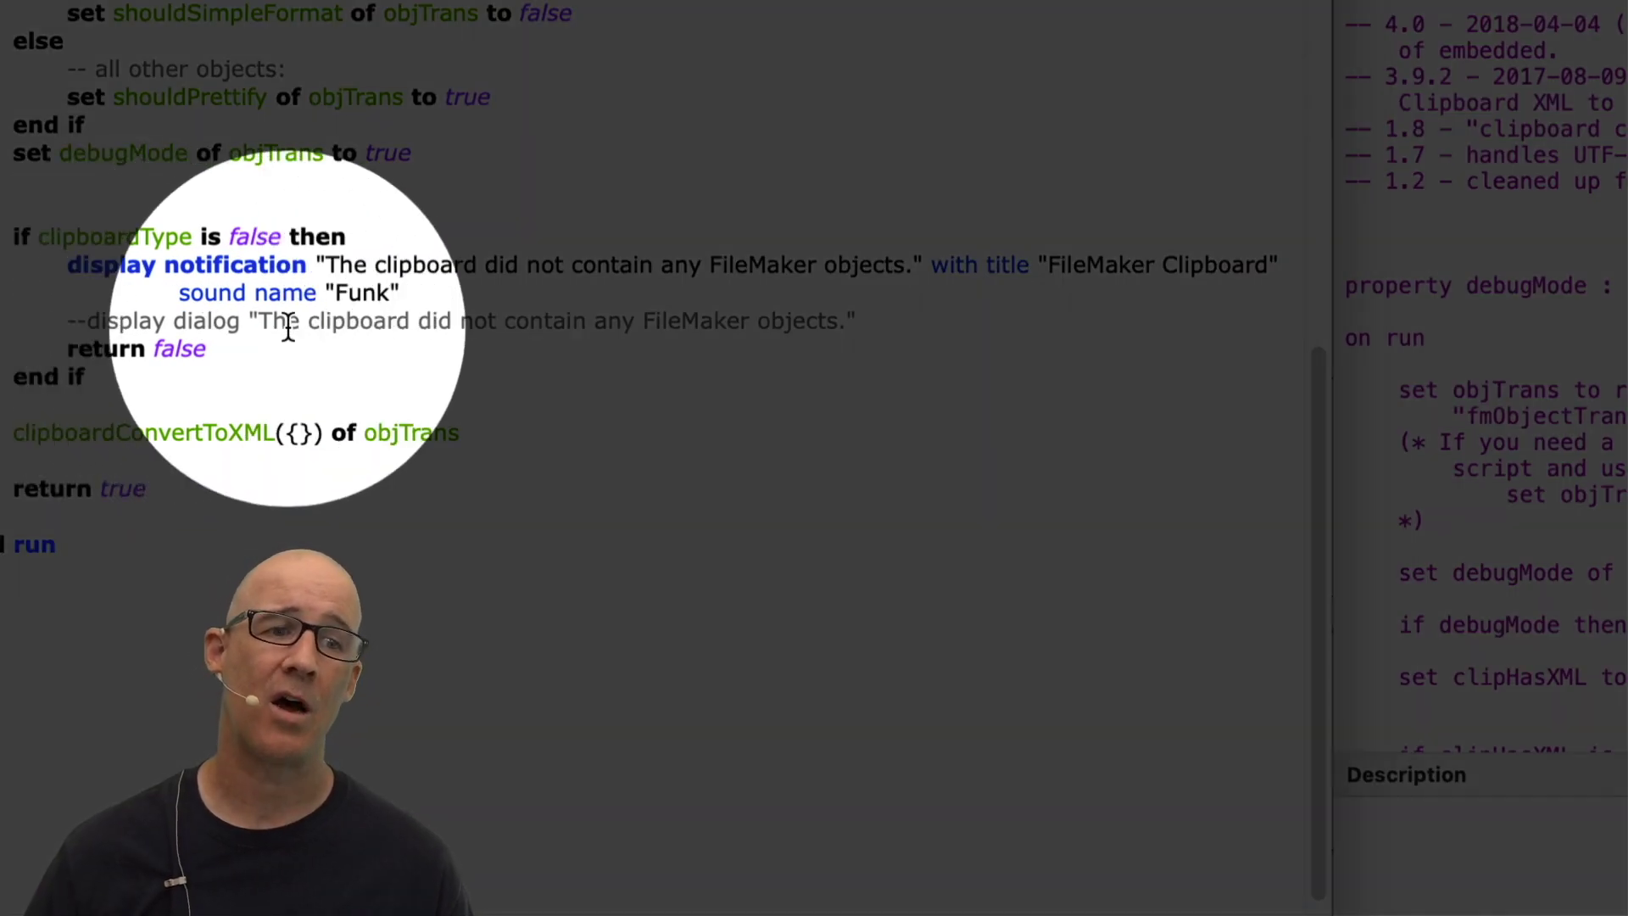
- Review the display notification line and commented-out display dialog line, then close the script
{"action": "left_click_drag", "start_coordinate": [288, 327], "coordinate": [809, 325]}
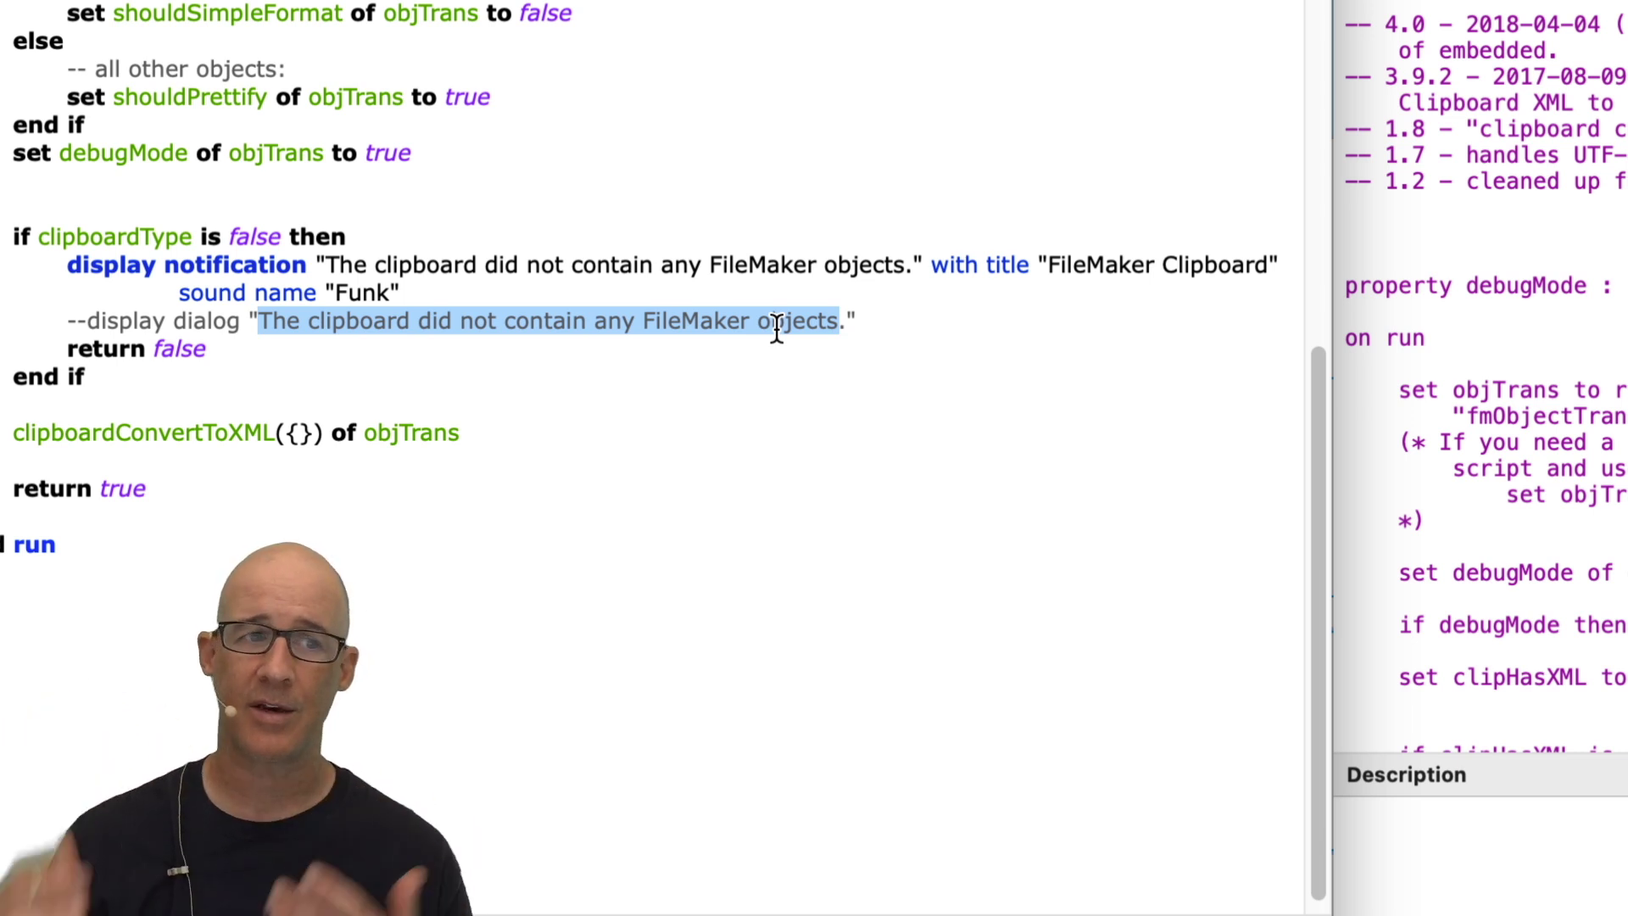
{"action": "double_click", "coordinate": [127, 266]}
{"action": "left_click_drag", "start_coordinate": [127, 266], "coordinate": [252, 276]}
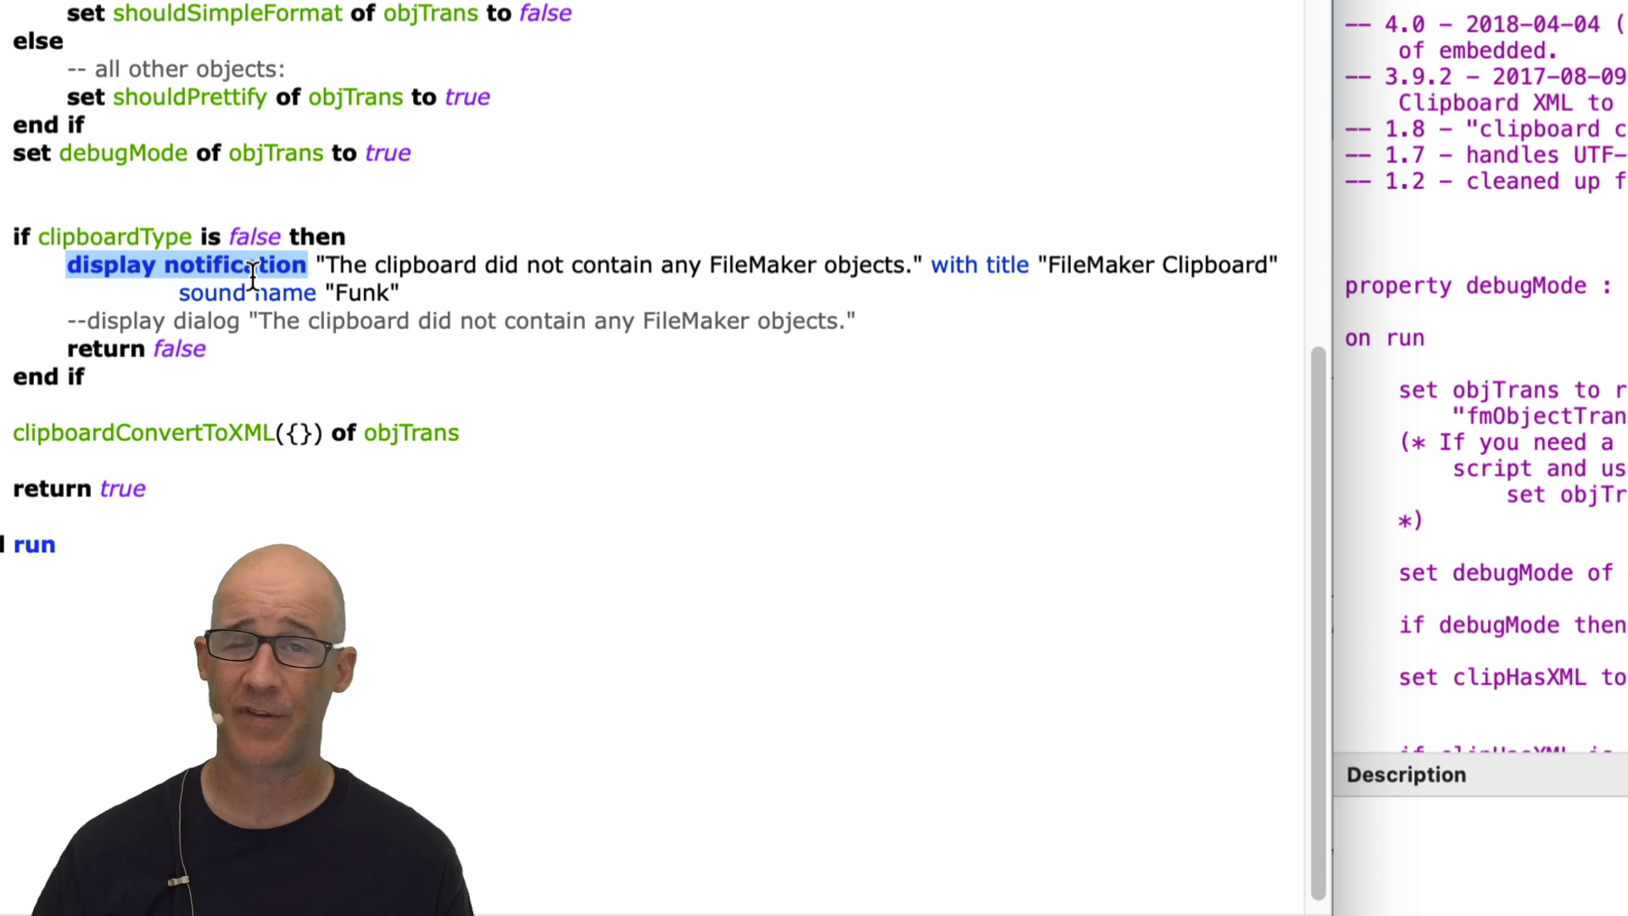
{"action": "double_click", "coordinate": [364, 270]}
{"action": "left_click_drag", "start_coordinate": [364, 270], "coordinate": [880, 263]}
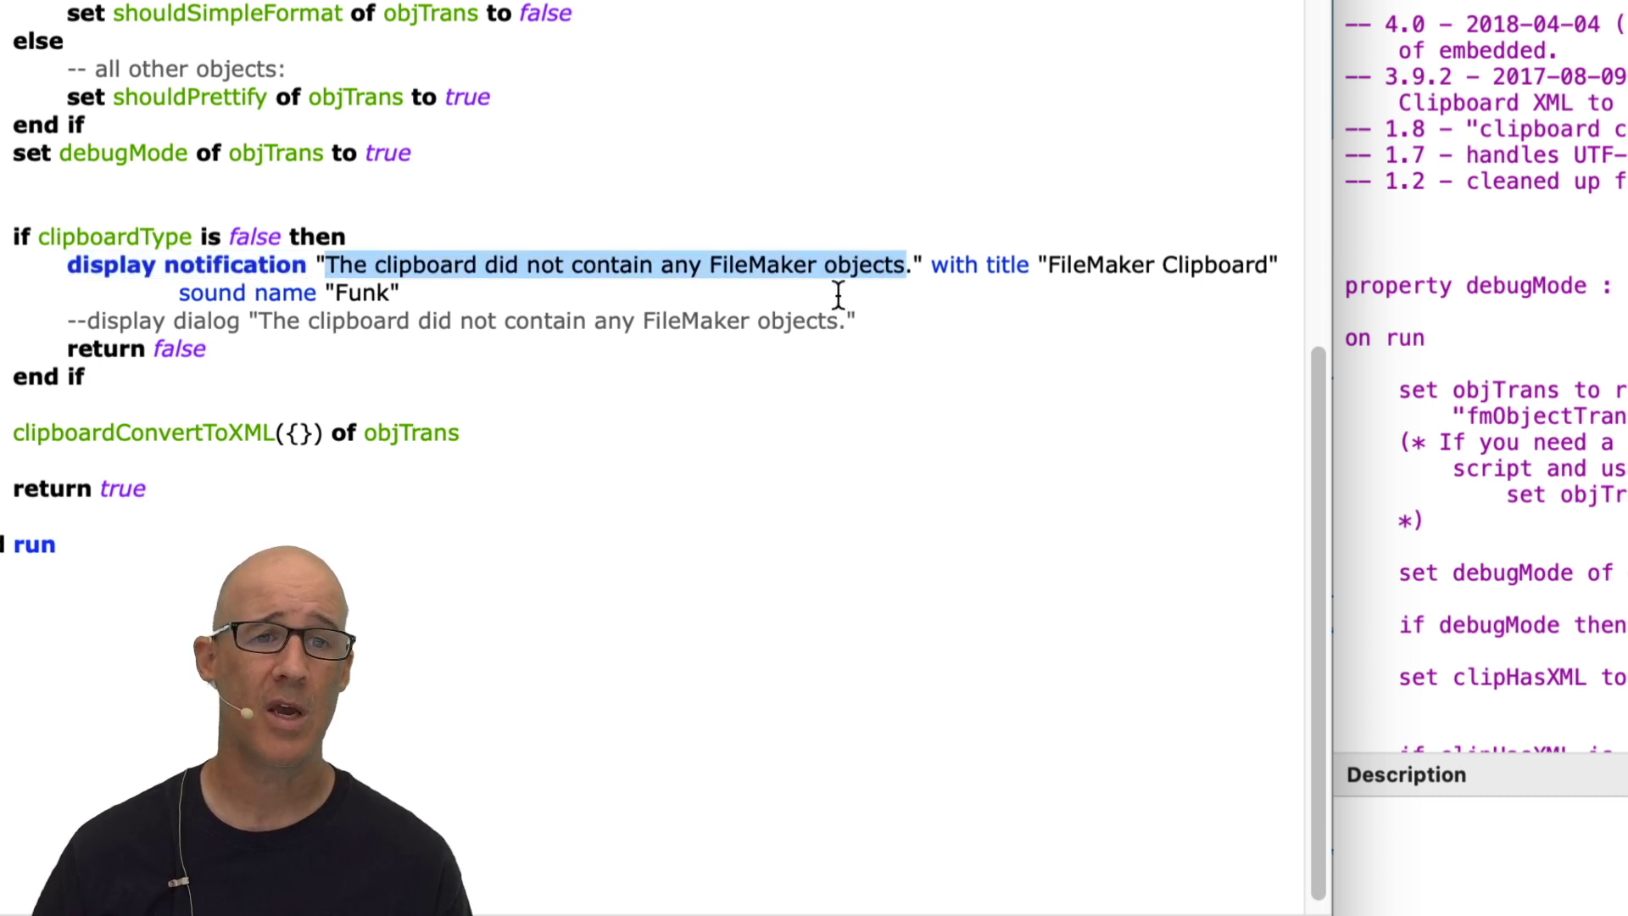
{"action": "left_click_drag", "start_coordinate": [1313, 349], "coordinate": [1588, 344]}
{"action": "double_click", "coordinate": [103, 295]}
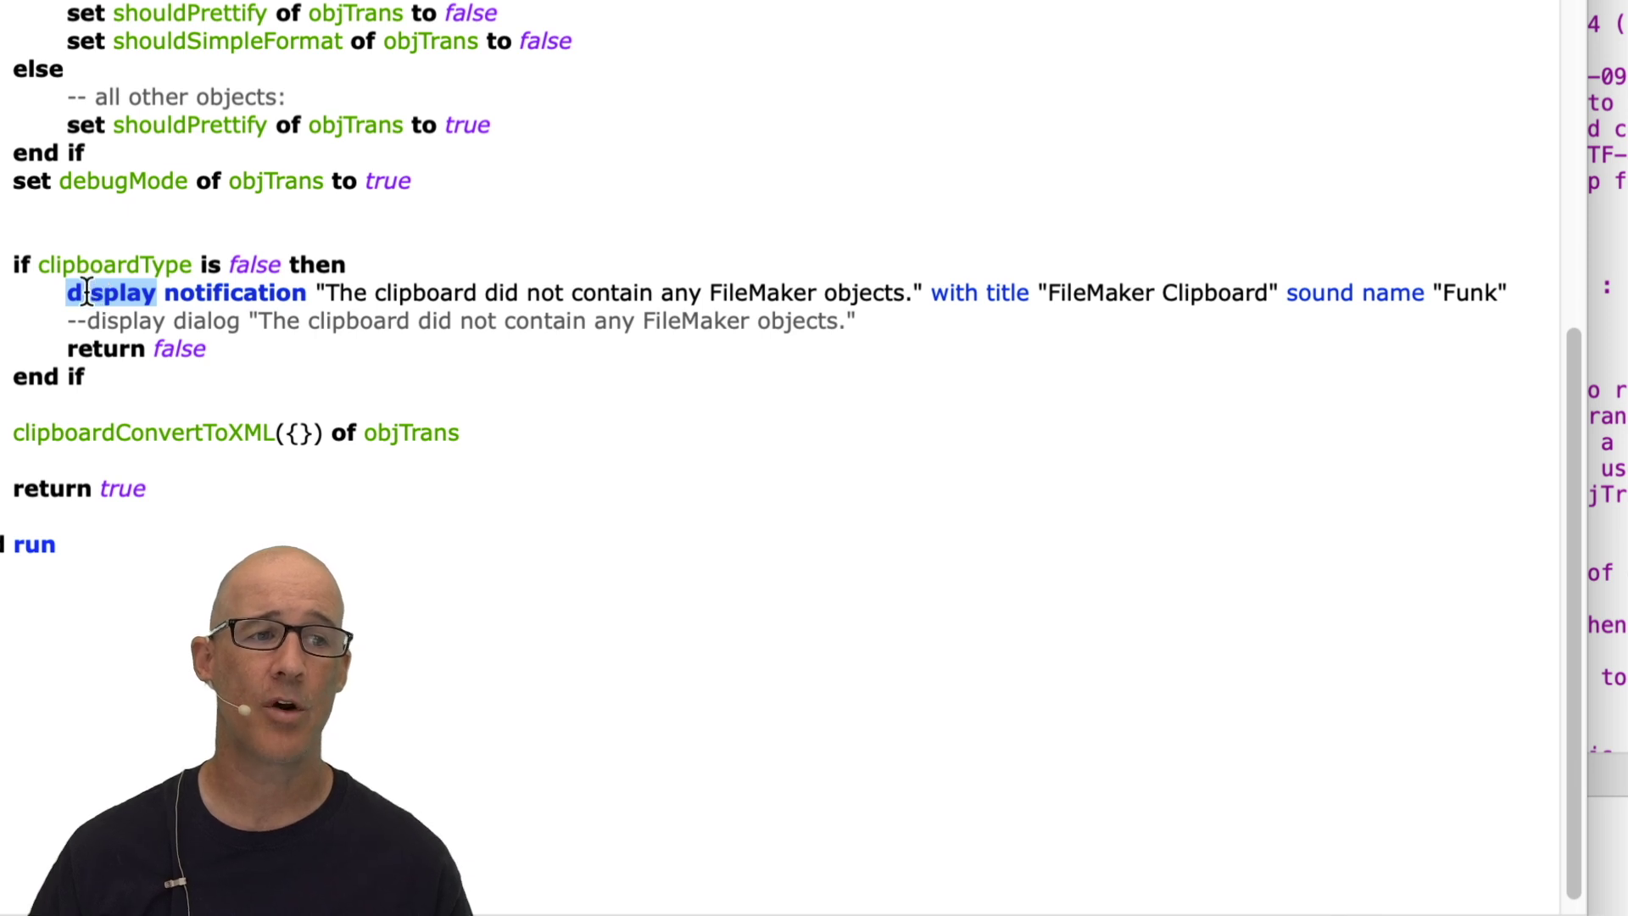
{"action": "left_click_drag", "start_coordinate": [103, 321], "coordinate": [212, 288]}
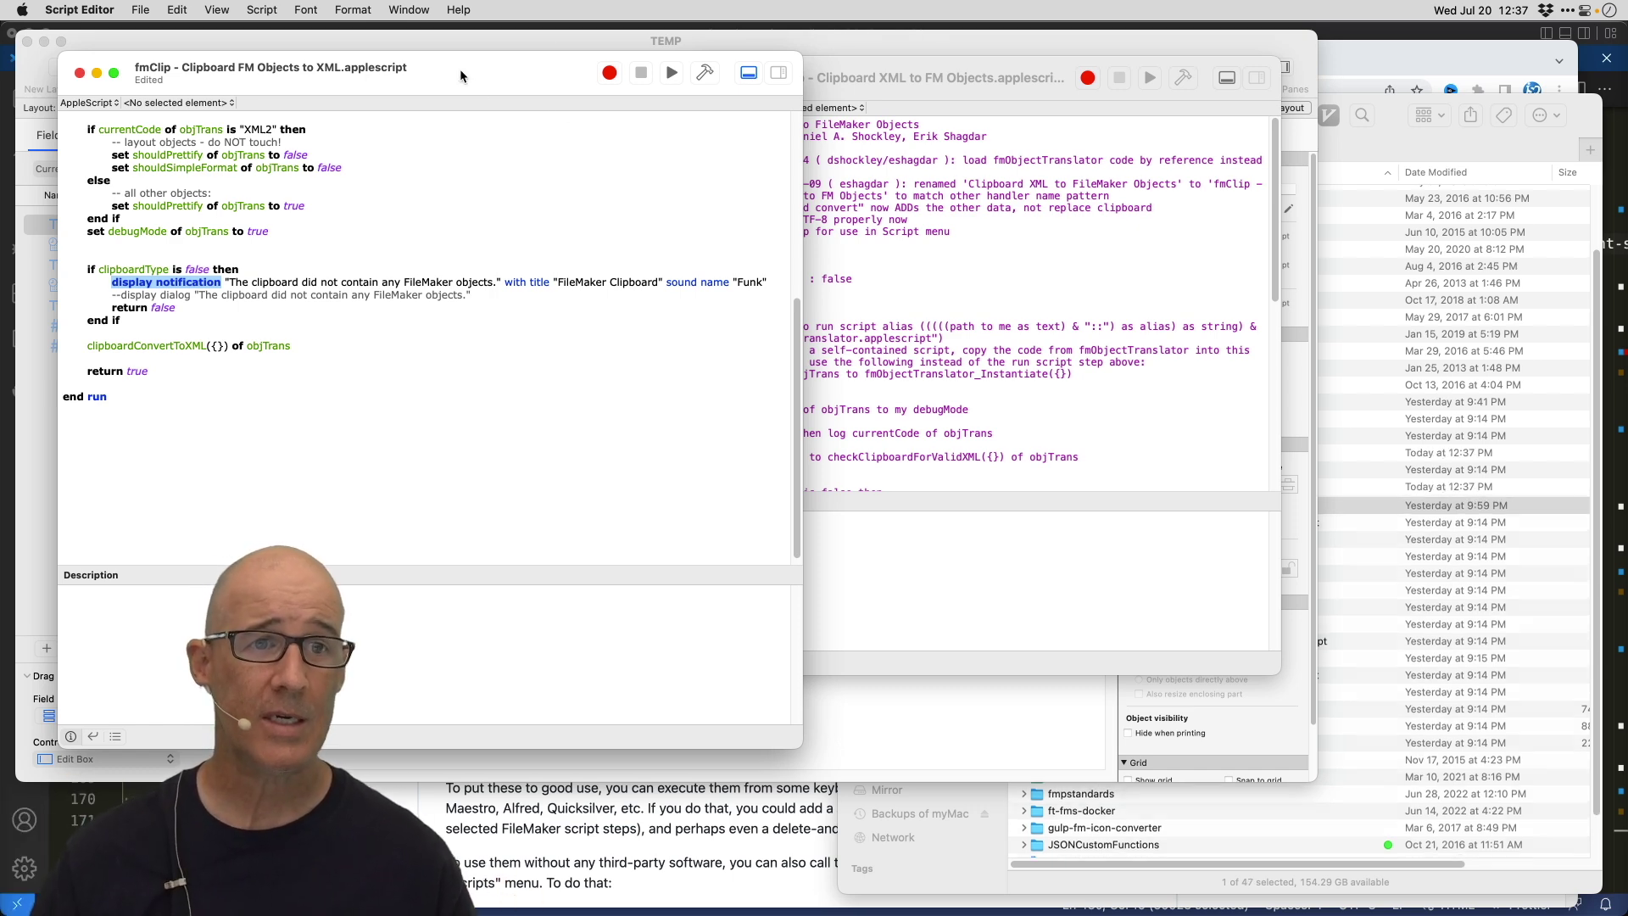
{"action": "left_click_drag", "start_coordinate": [460, 68], "coordinate": [531, 140]}
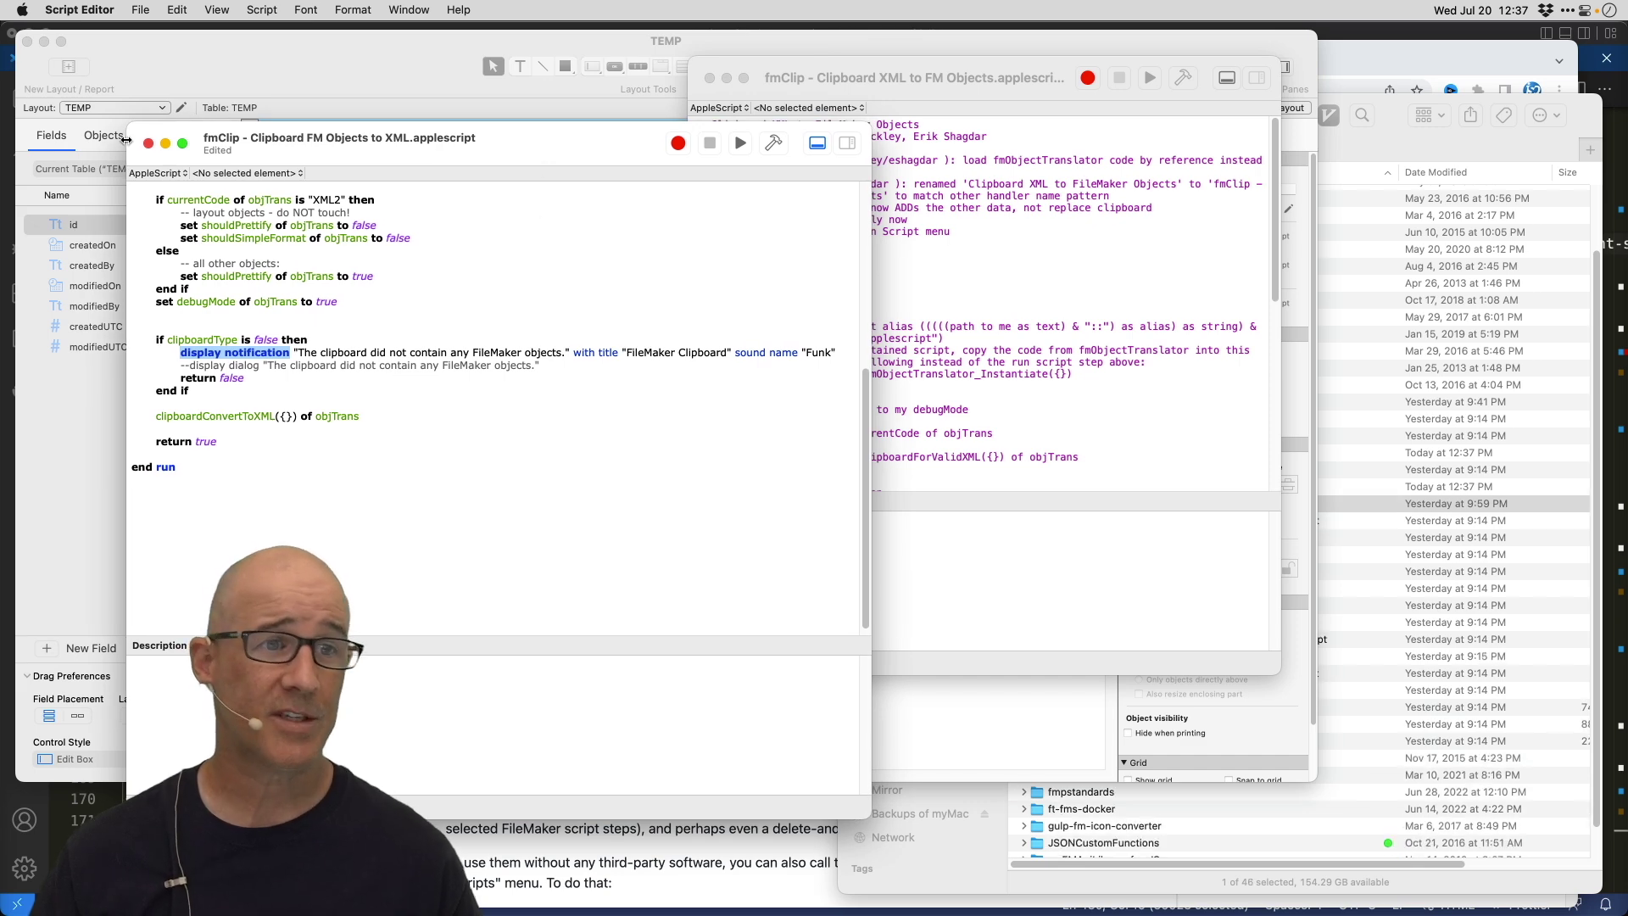
{"action": "left_click", "coordinate": [148, 143]}
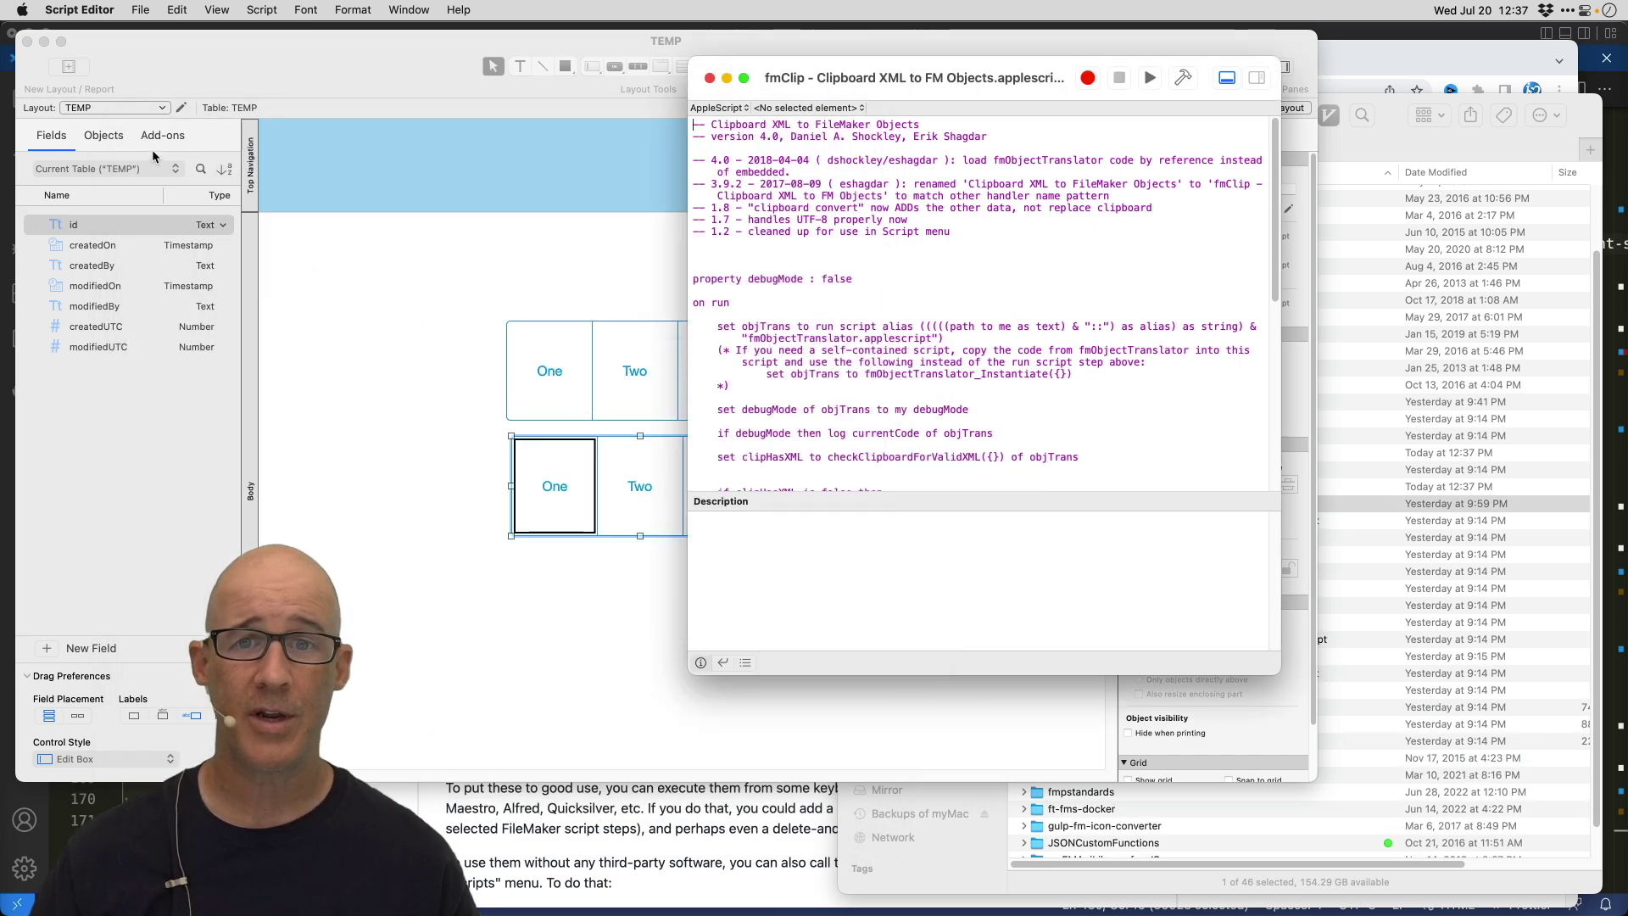
- Bring the FileMaker TEMP layout window forward and deselect its layout objects
{"action": "left_click", "coordinate": [710, 77]}
{"action": "left_click", "coordinate": [877, 332]}
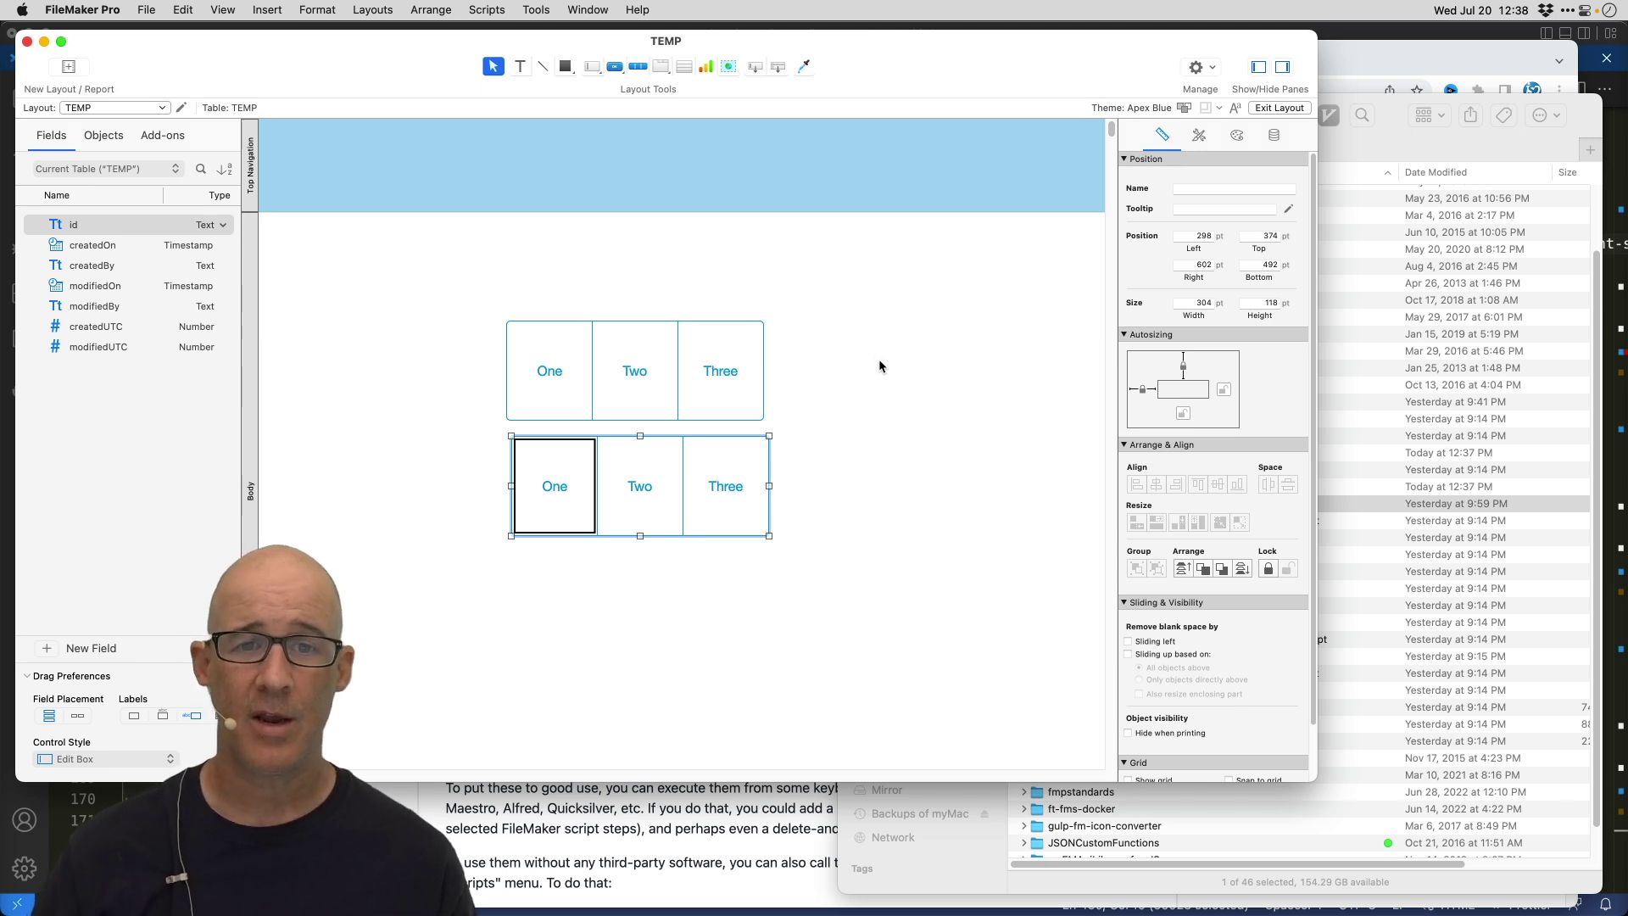
{"action": "left_click", "coordinate": [879, 367]}
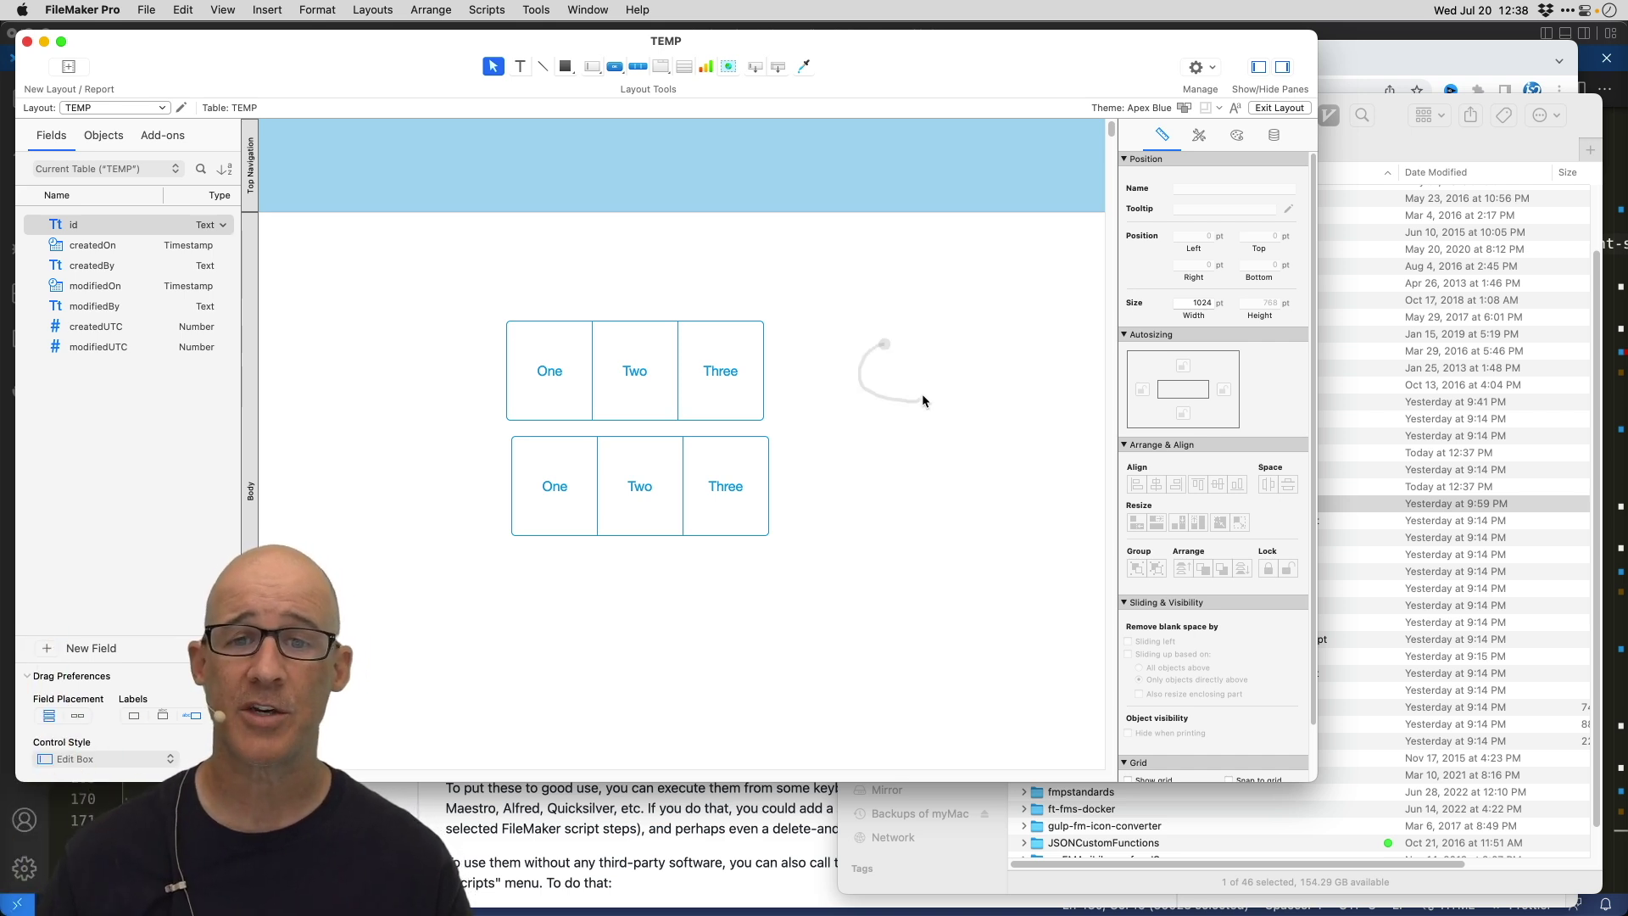
- Capture a single-window screenshot of the FileMaker layout into CleanShot X
{"action": "key", "text": "super+shift+4"}
{"action": "key", "text": "space"}
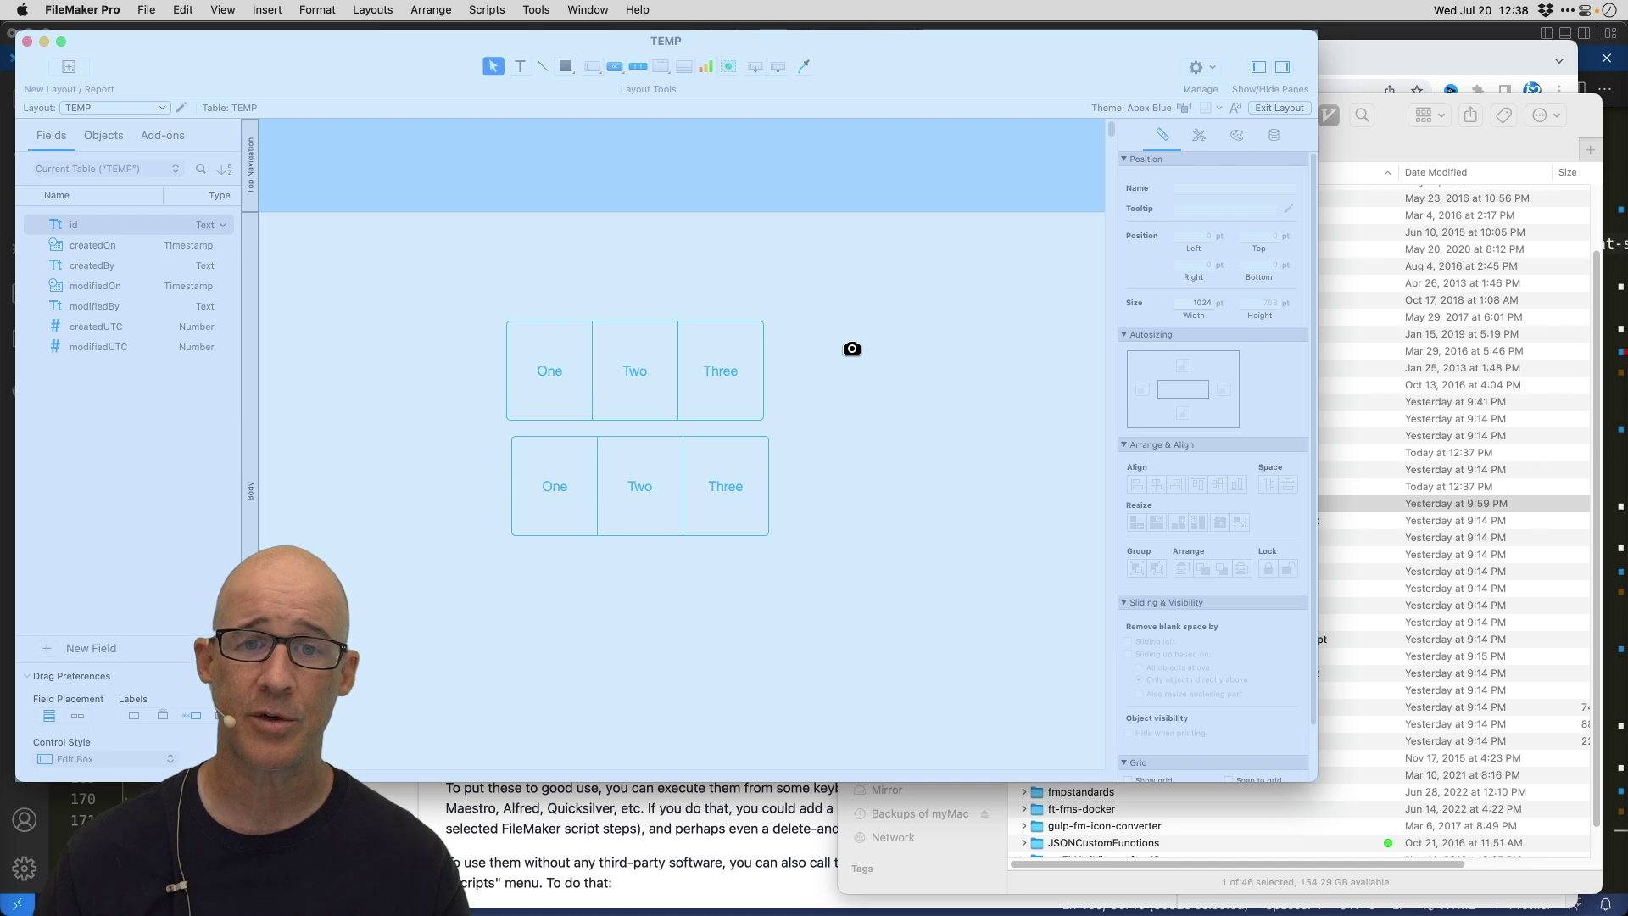
{"action": "left_click", "coordinate": [852, 349]}
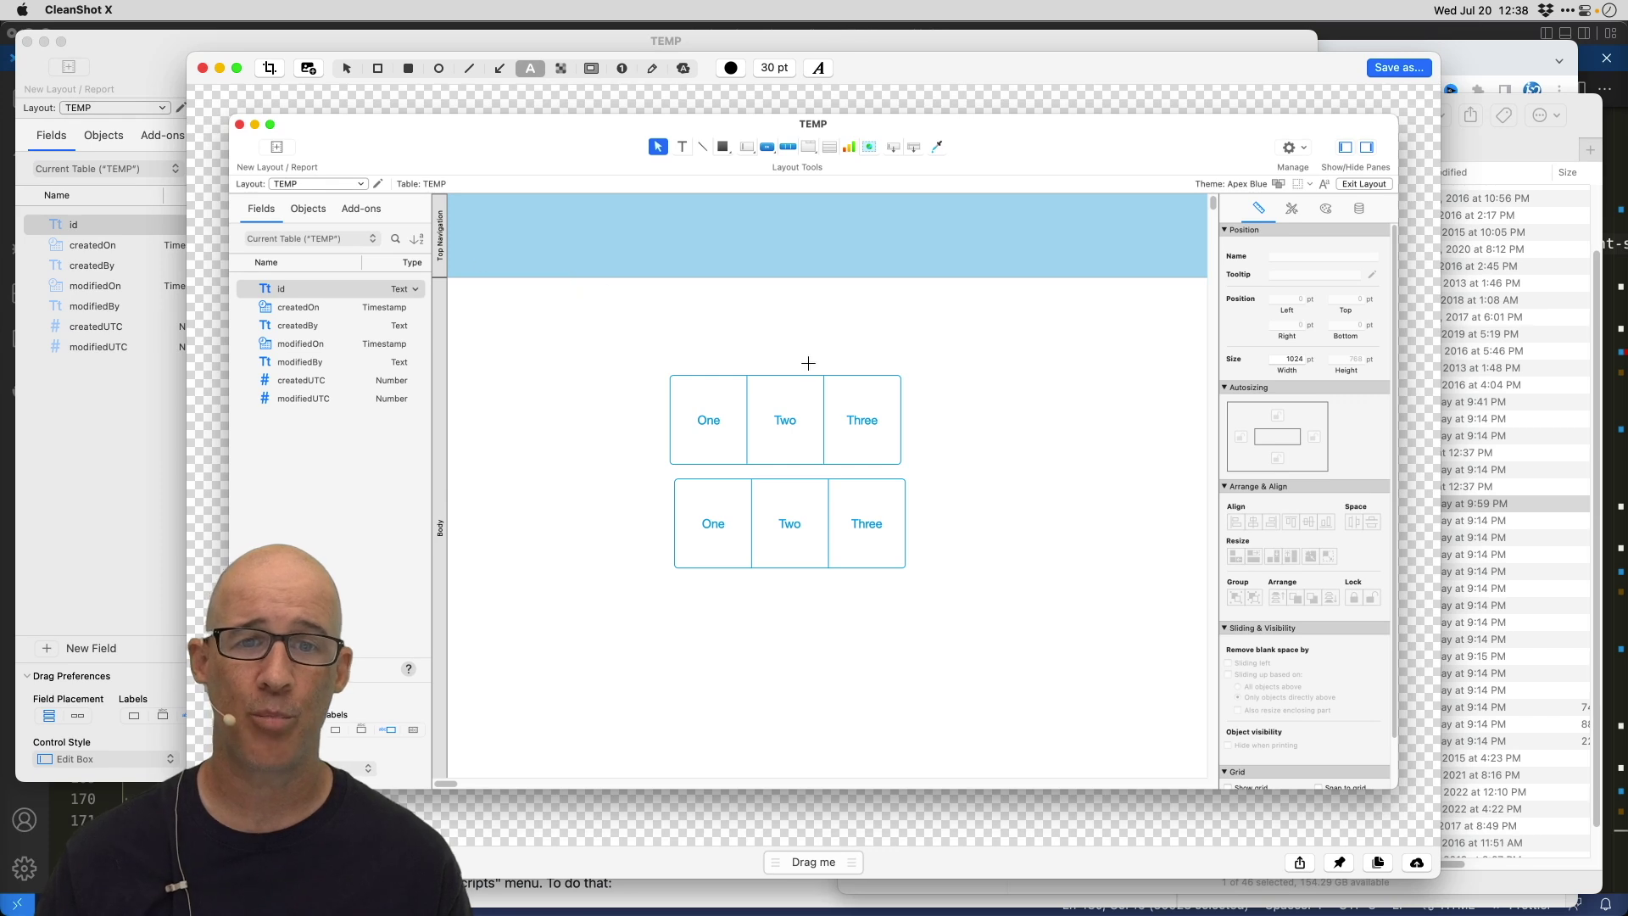
- Place red numbered markers 1, 2 and 3 around the boxes on the screenshot
{"action": "left_click", "coordinate": [621, 67]}
{"action": "left_click", "coordinate": [659, 348]}
{"action": "left_click", "coordinate": [666, 481]}
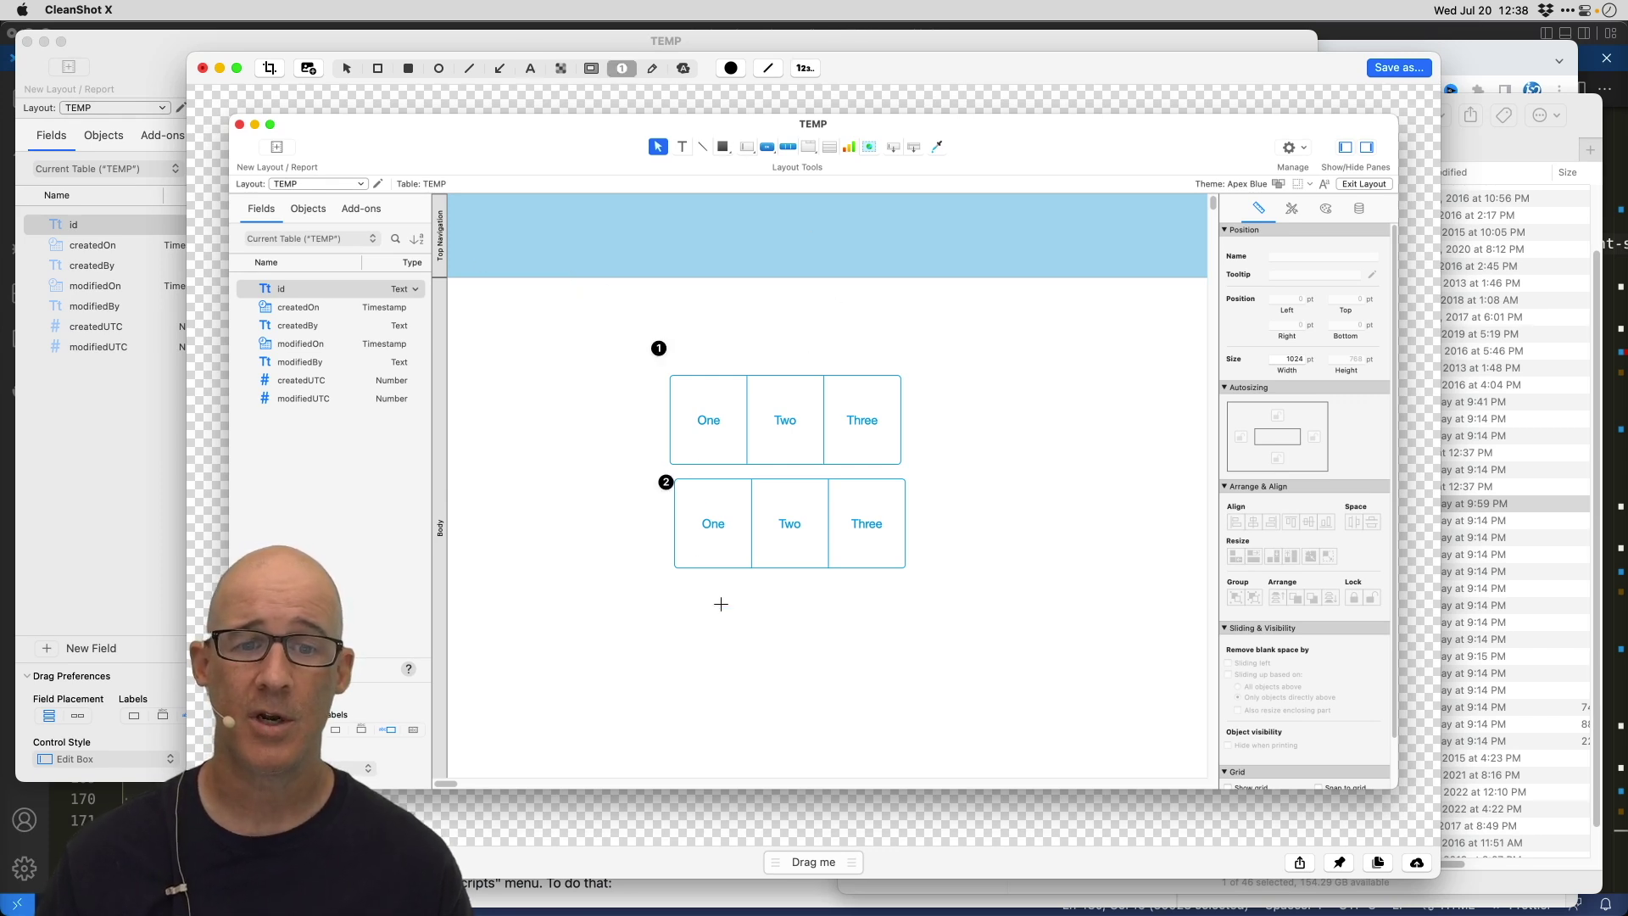
{"action": "left_click", "coordinate": [973, 618]}
{"action": "left_click", "coordinate": [731, 68]}
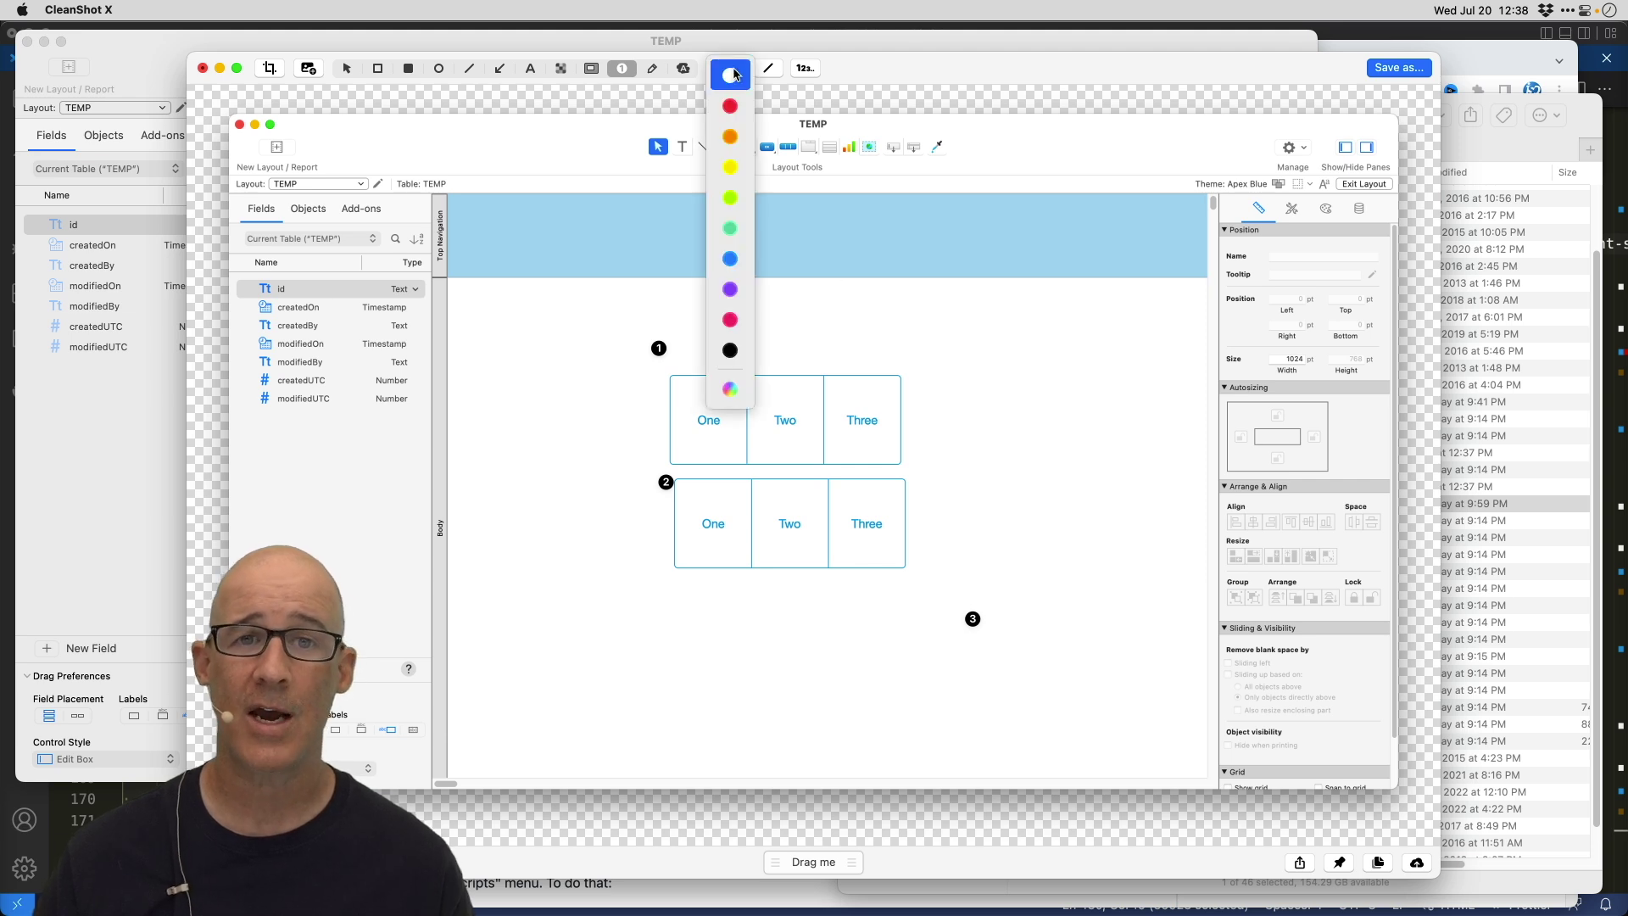
{"action": "left_click", "coordinate": [747, 112]}
- Add the text label '1 Do this' above the boxes, then discard the screenshot unsaved
{"action": "left_click", "coordinate": [533, 70]}
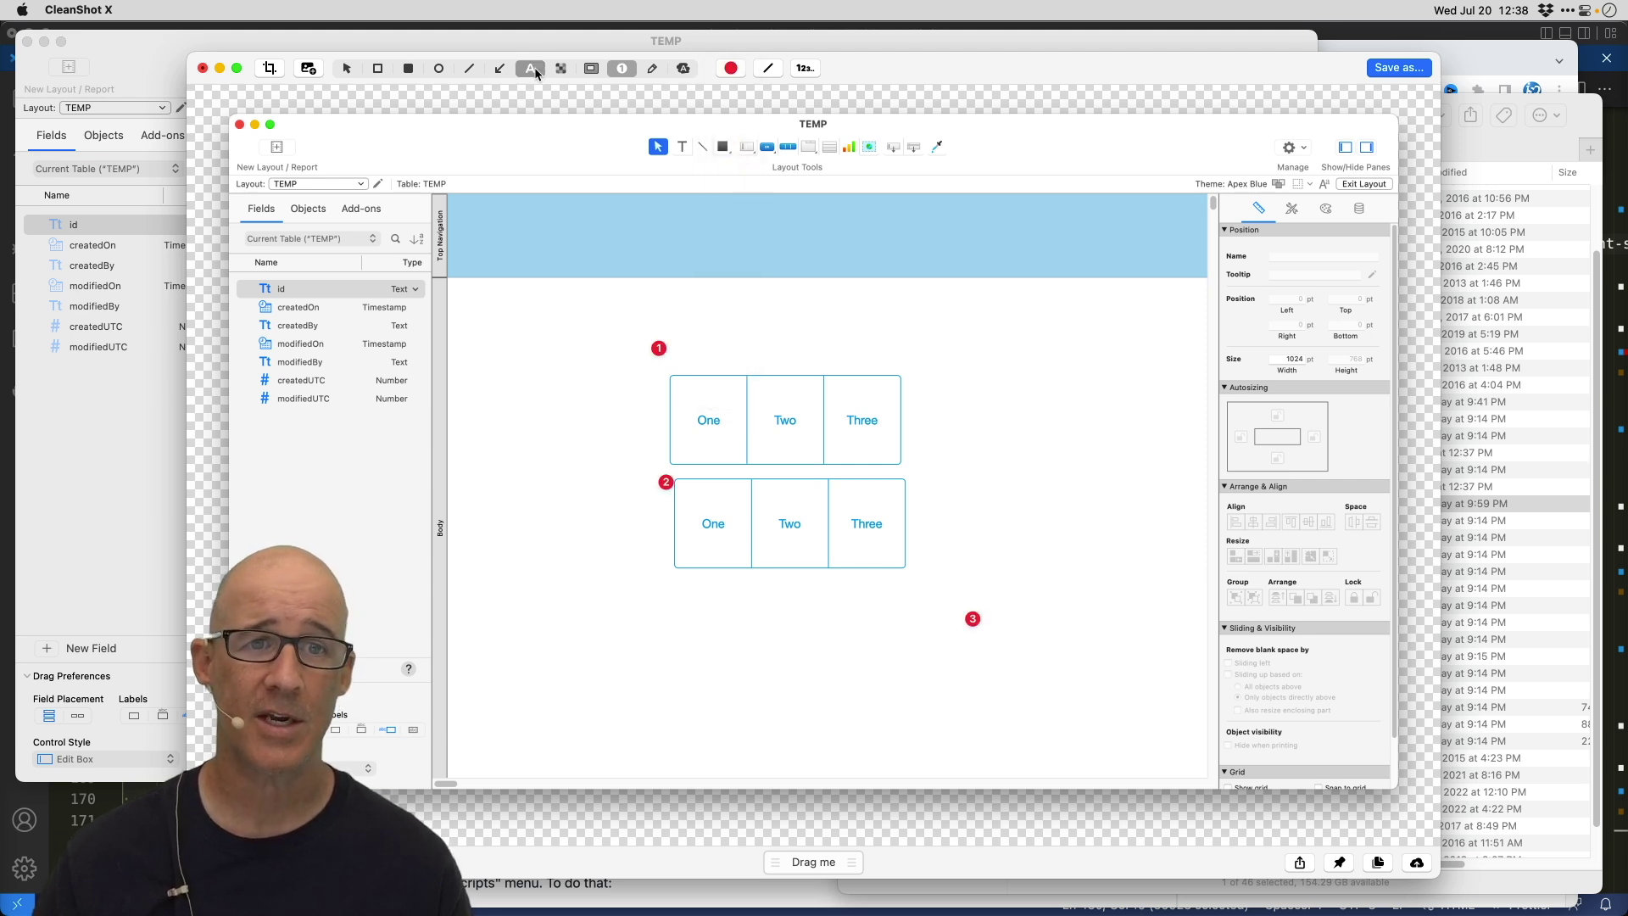
{"action": "left_click", "coordinate": [833, 316]}
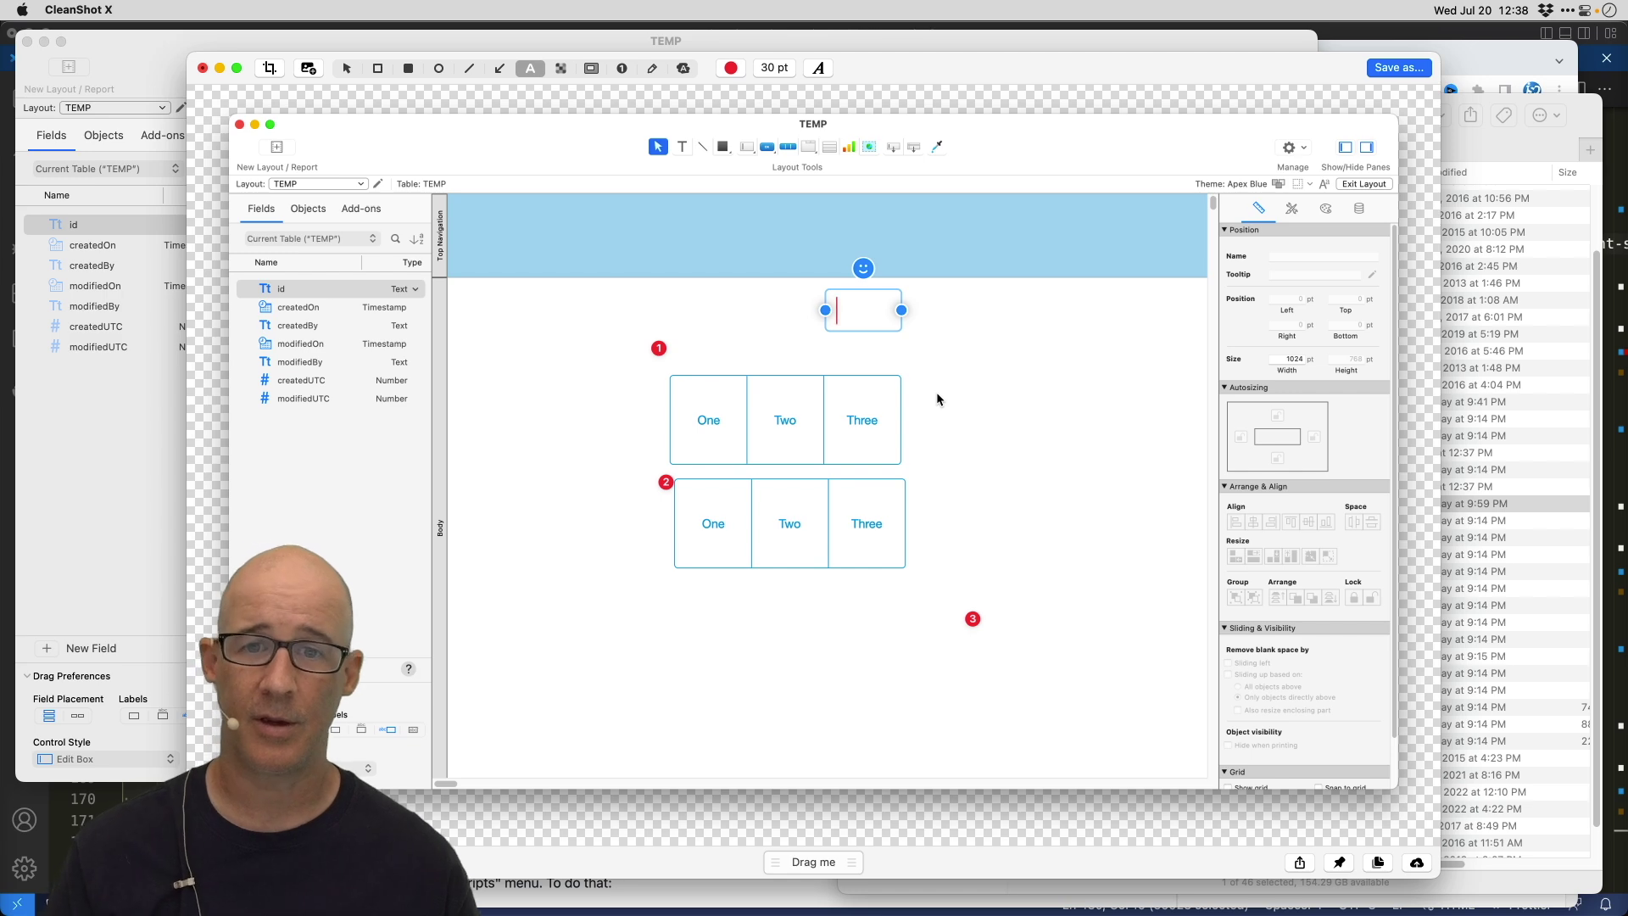
{"action": "type", "text": "1 Do this"}
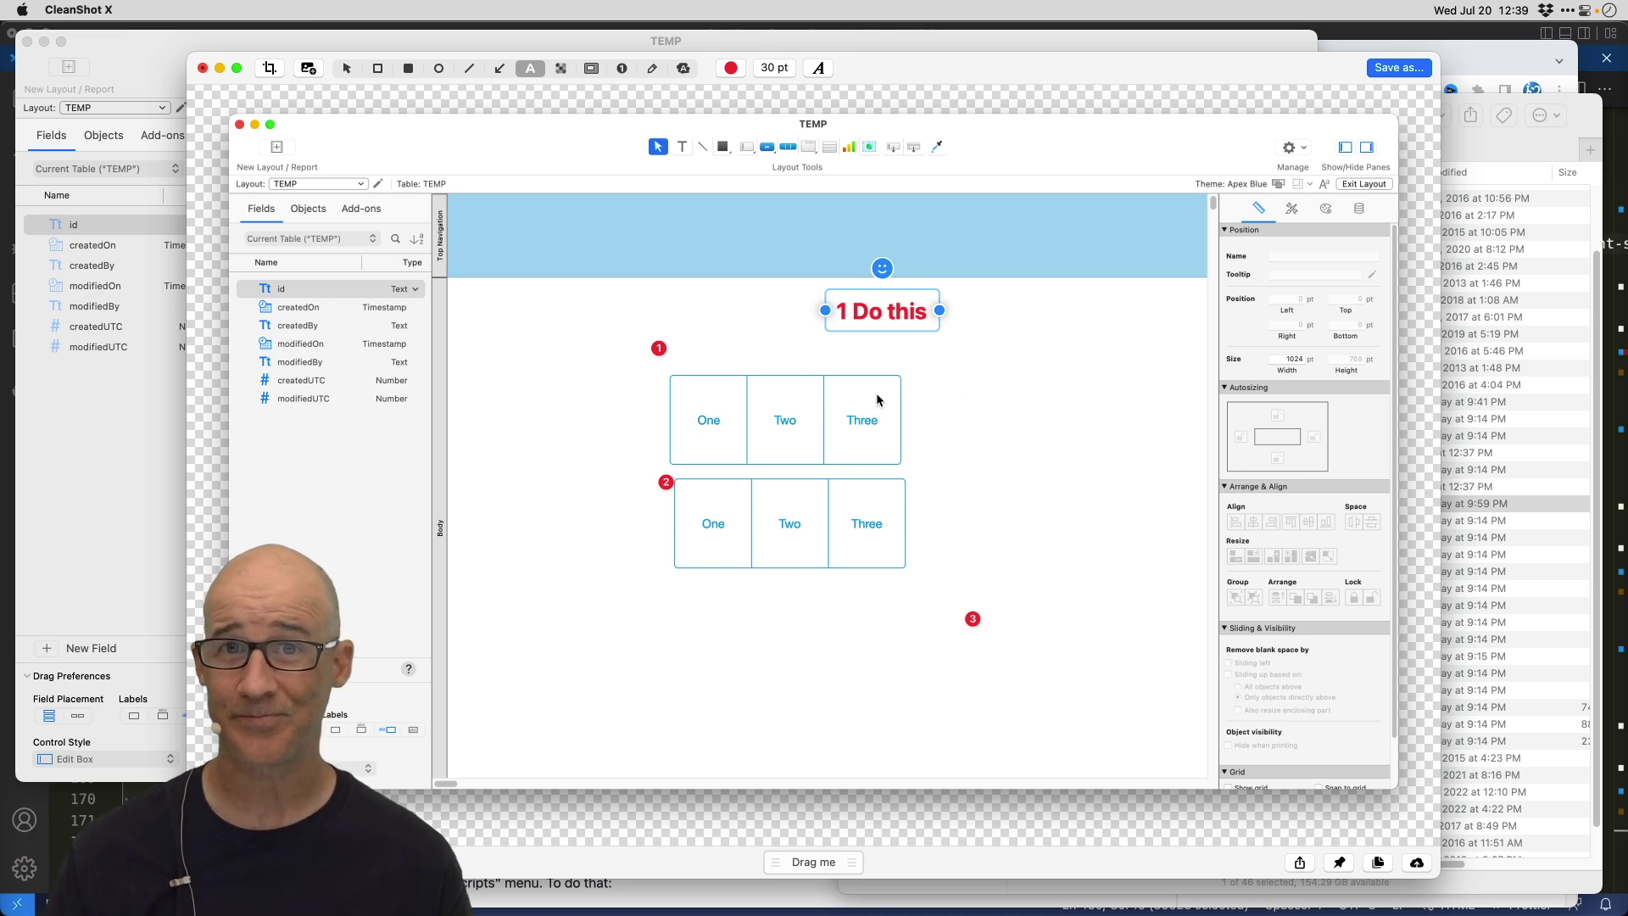
{"action": "left_click", "coordinate": [201, 68]}
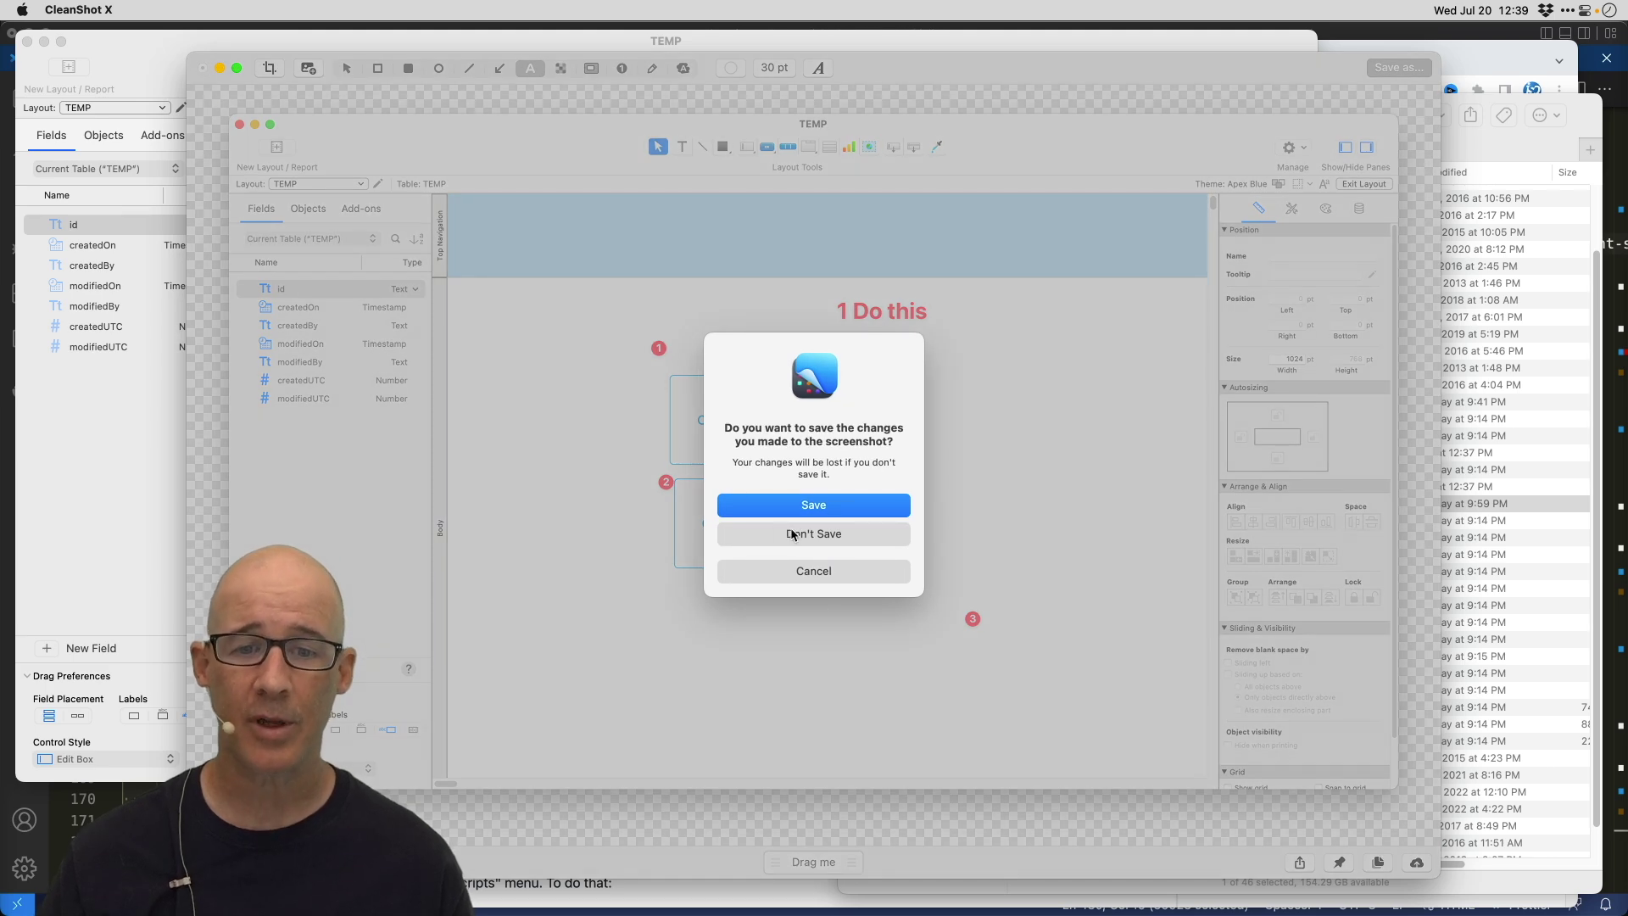
{"action": "left_click", "coordinate": [799, 532]}
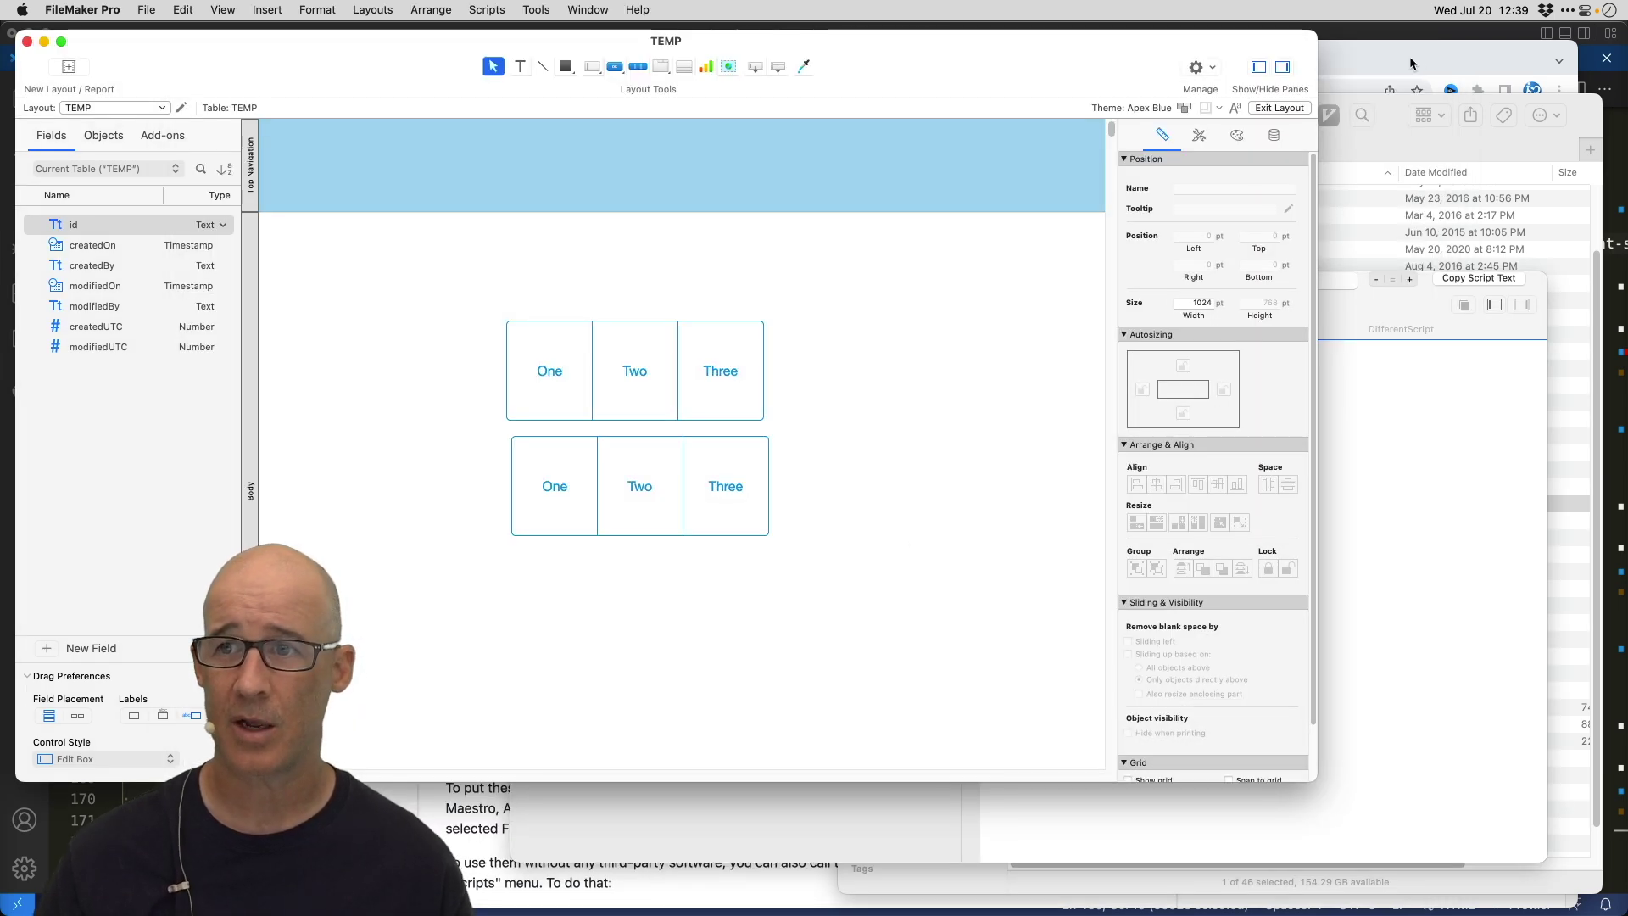
- Bring the GitHub FmClipTools page forward and scroll down to its README
{"action": "left_click", "coordinate": [1409, 56]}
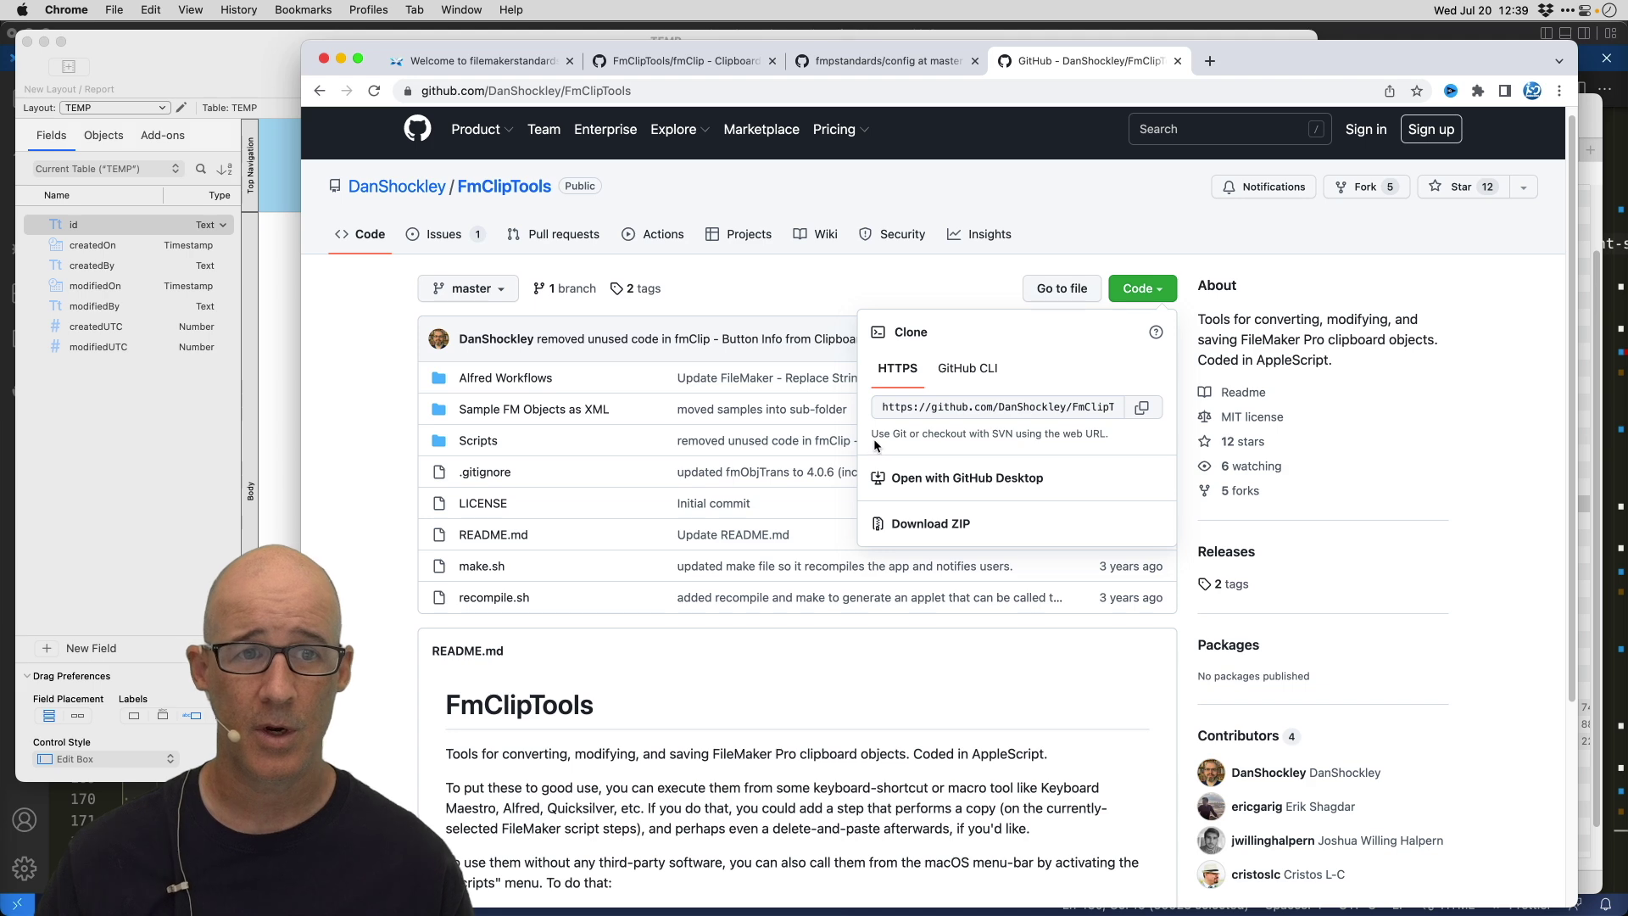
{"action": "scroll", "coordinate": [1310, 564], "scroll_direction": "down", "scroll_amount": 6}
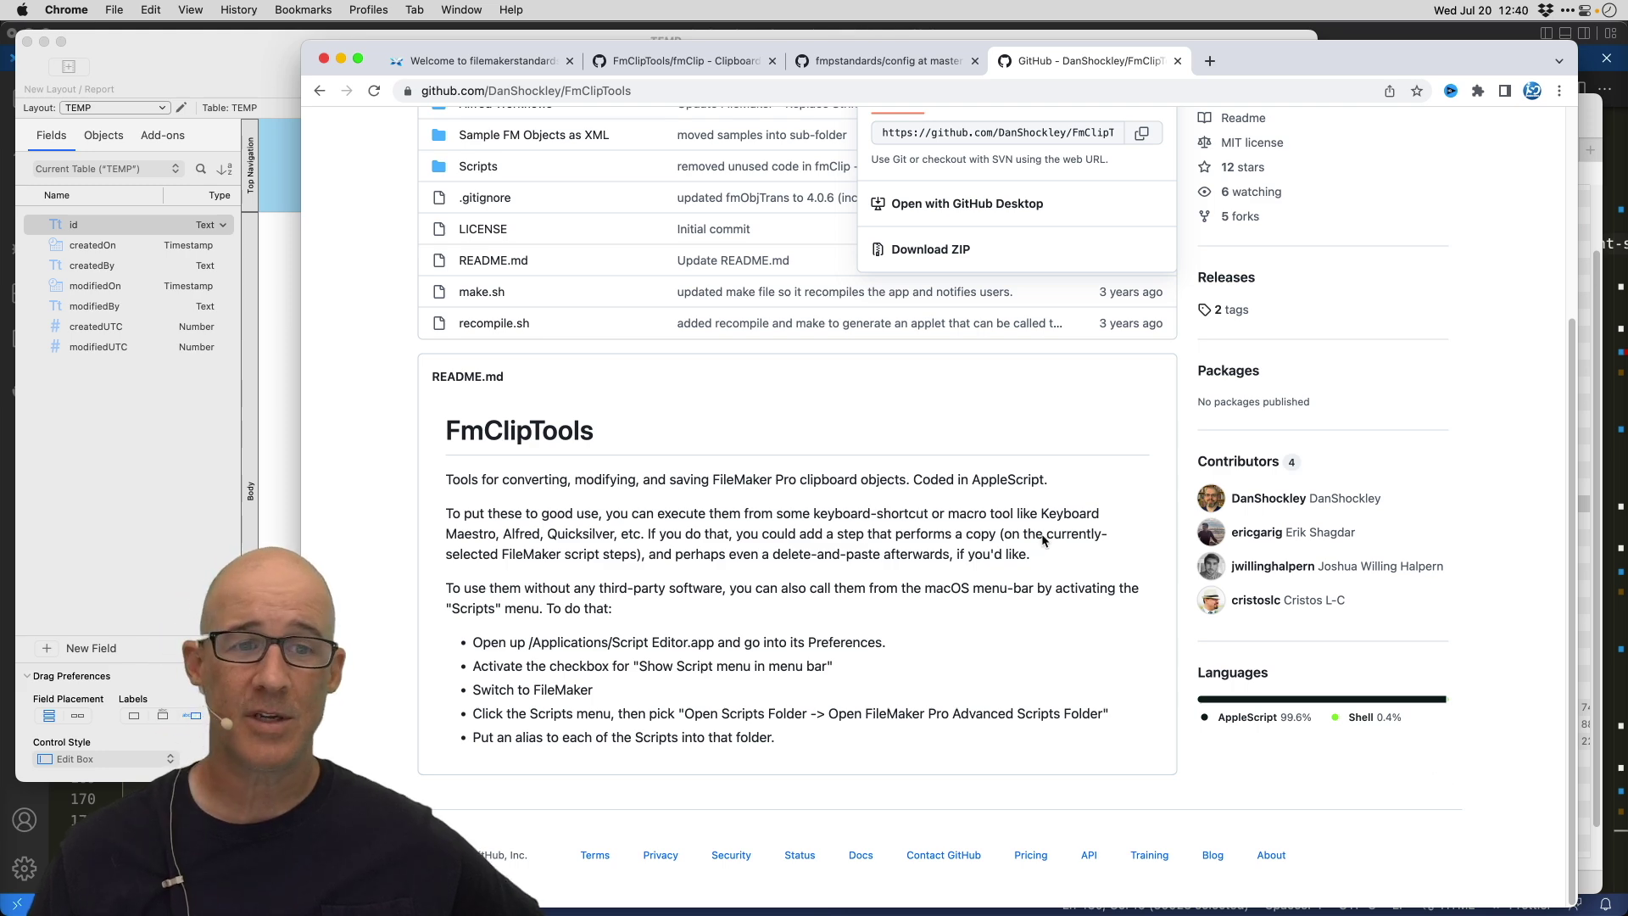
{"action": "left_click", "coordinate": [239, 57]}
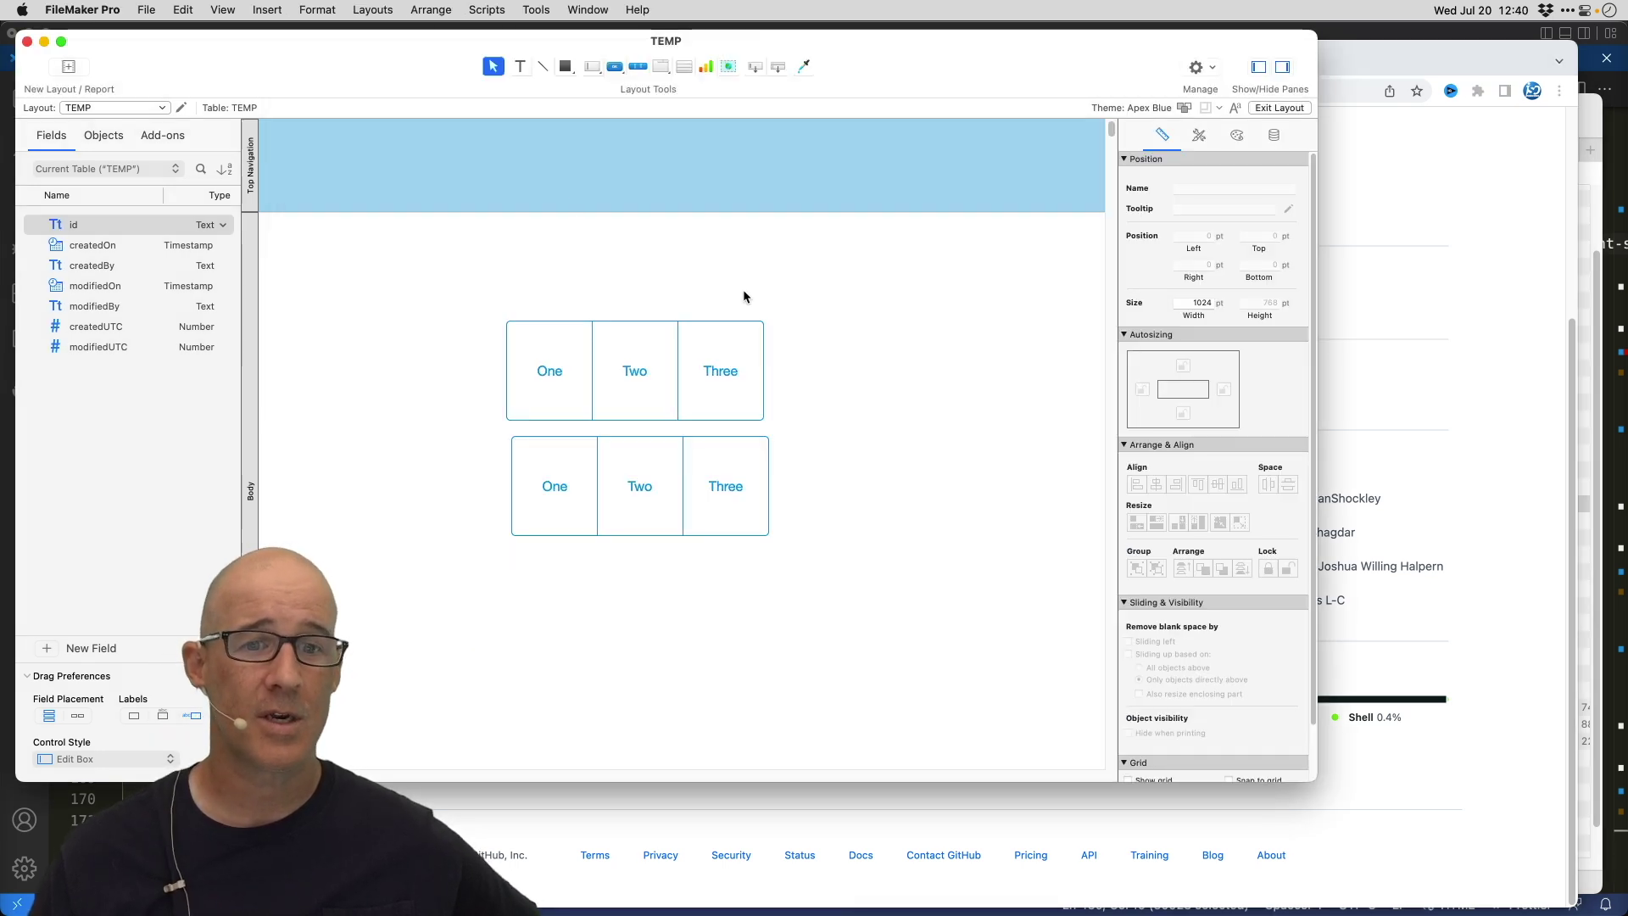